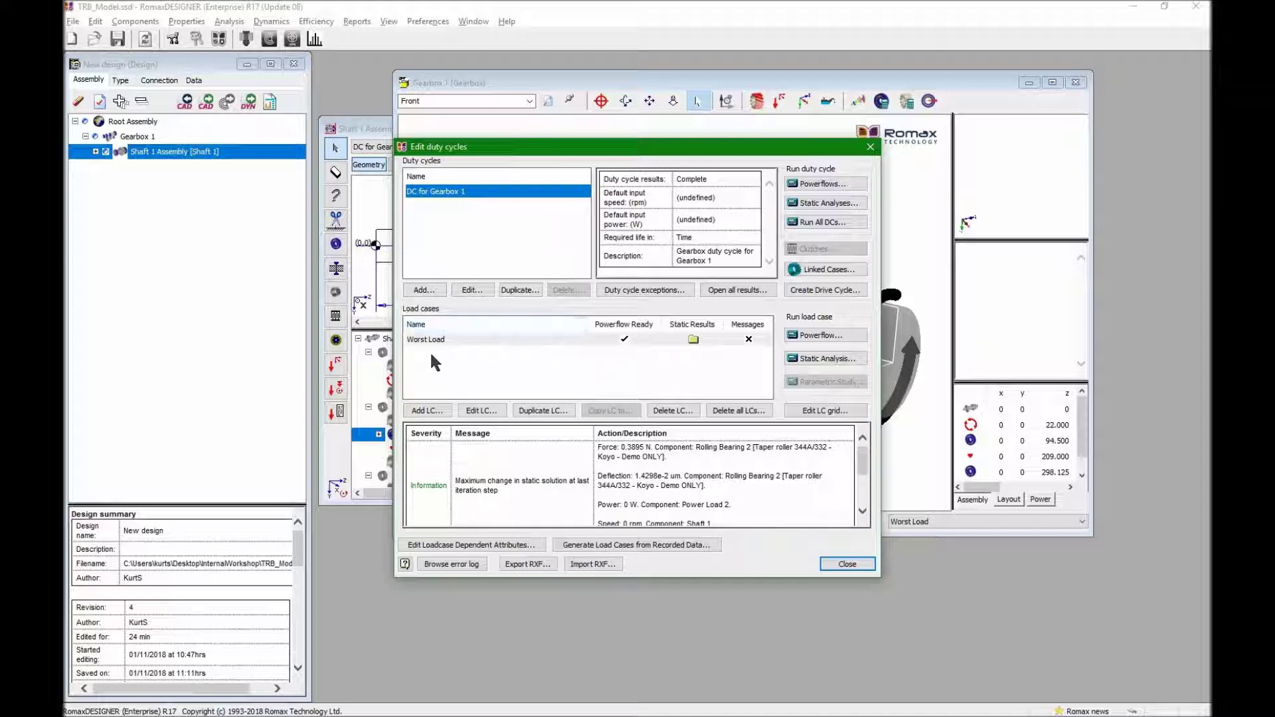
- Close the duty cycle editor and open the bearing duty cycle results report in a maximized window
left_click(842, 566)
left_click(356, 21)
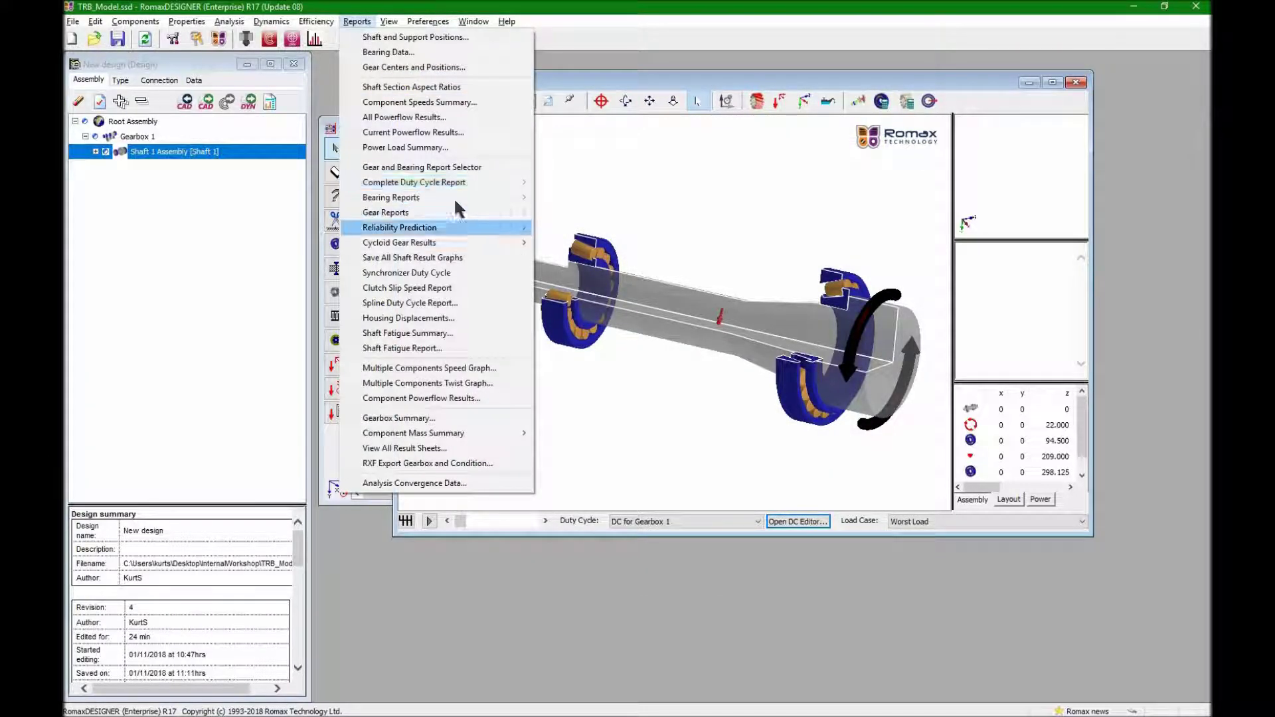
mouse_move(512, 197)
left_click(593, 200)
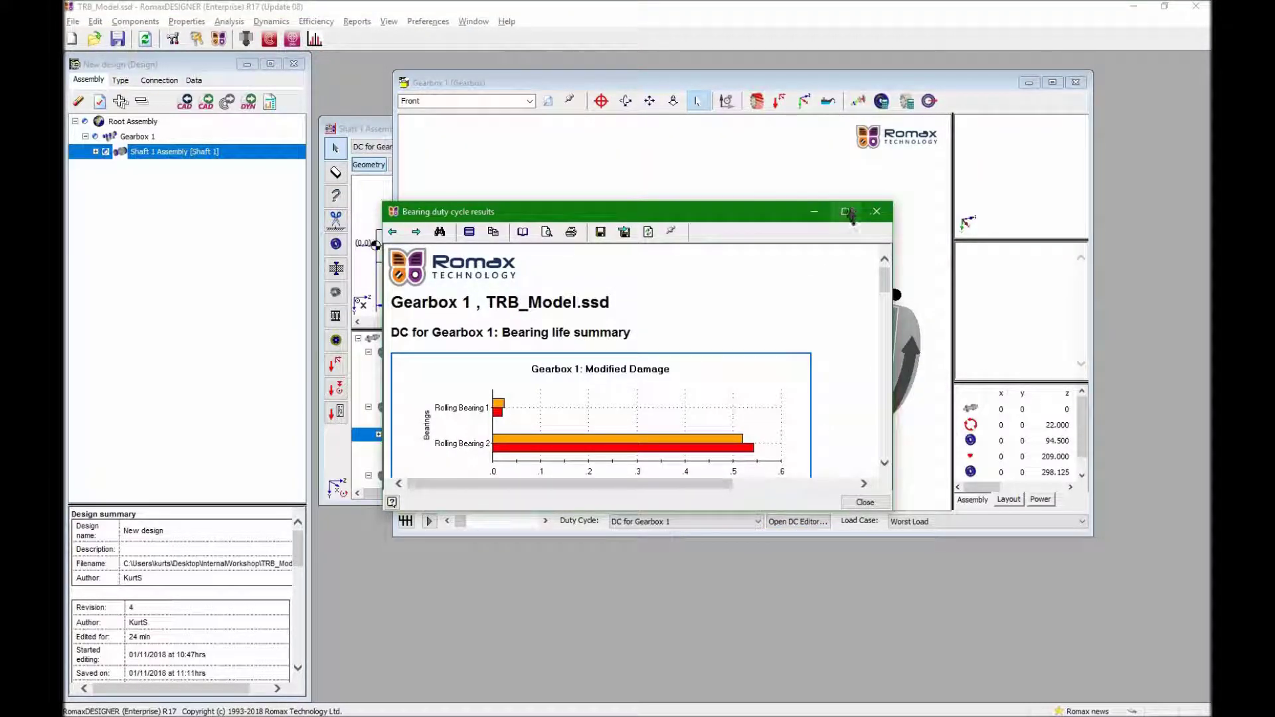
left_click(848, 211)
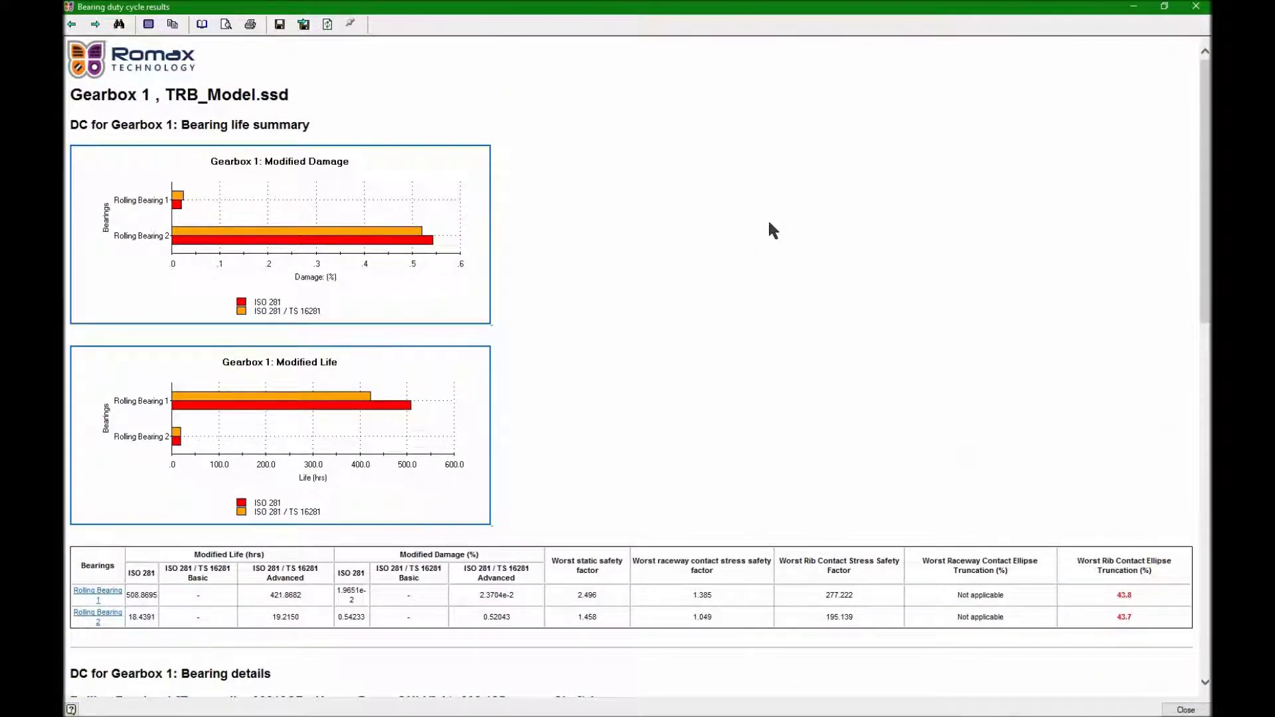
- Review the bearing life summary and each bearing's damage, contact stress and rib truncation results, and close the report
scroll(769, 223, "down", 3)
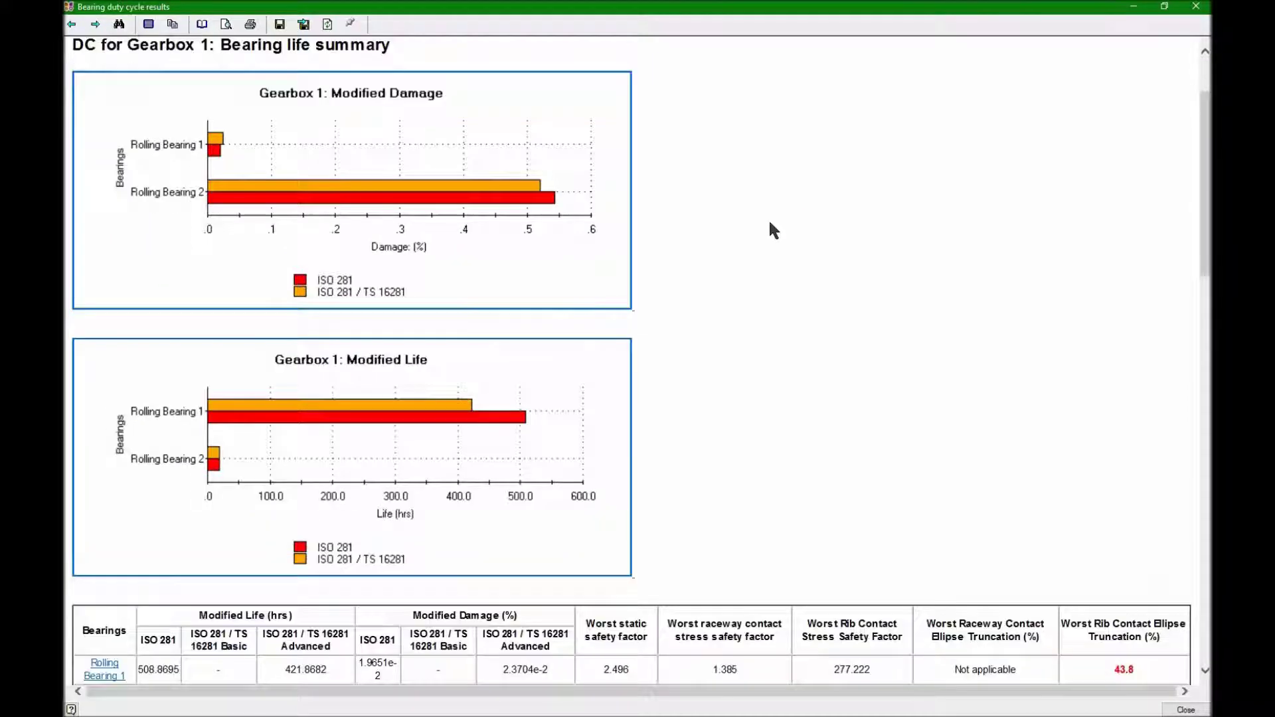
scroll(769, 223, "up", 1)
scroll(770, 229, "down", 2)
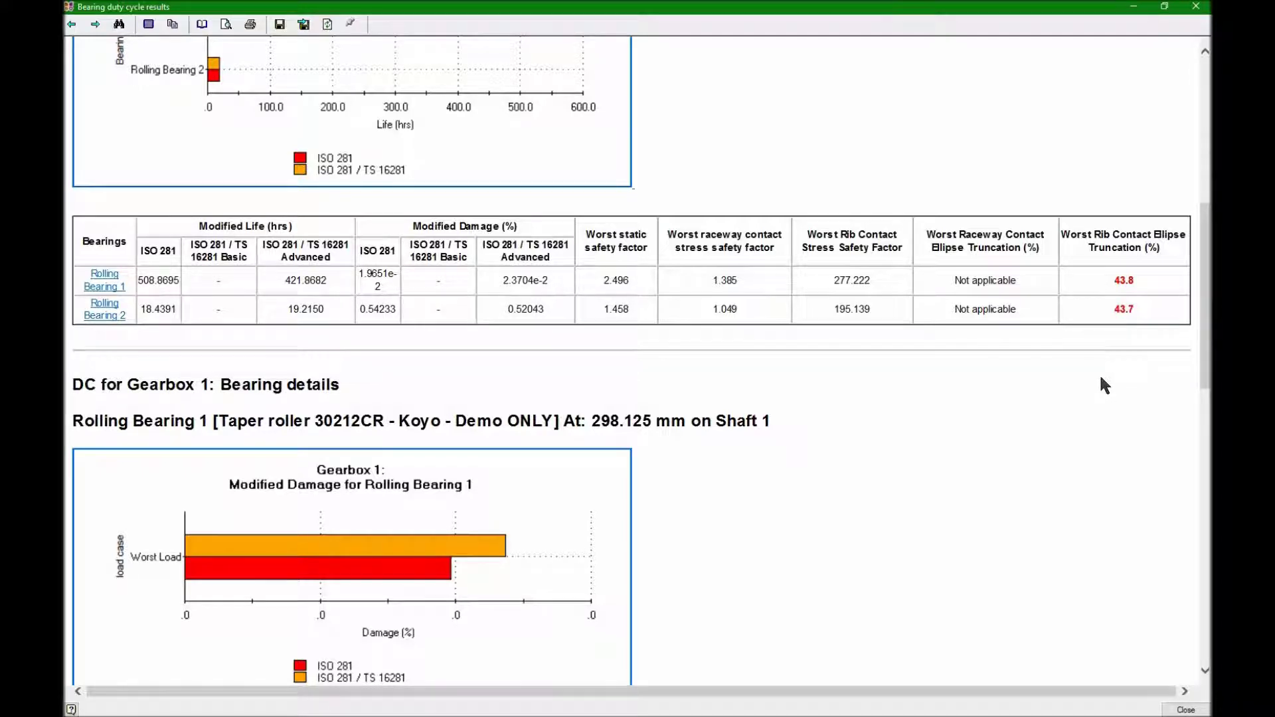
scroll(1101, 378, "down", 6)
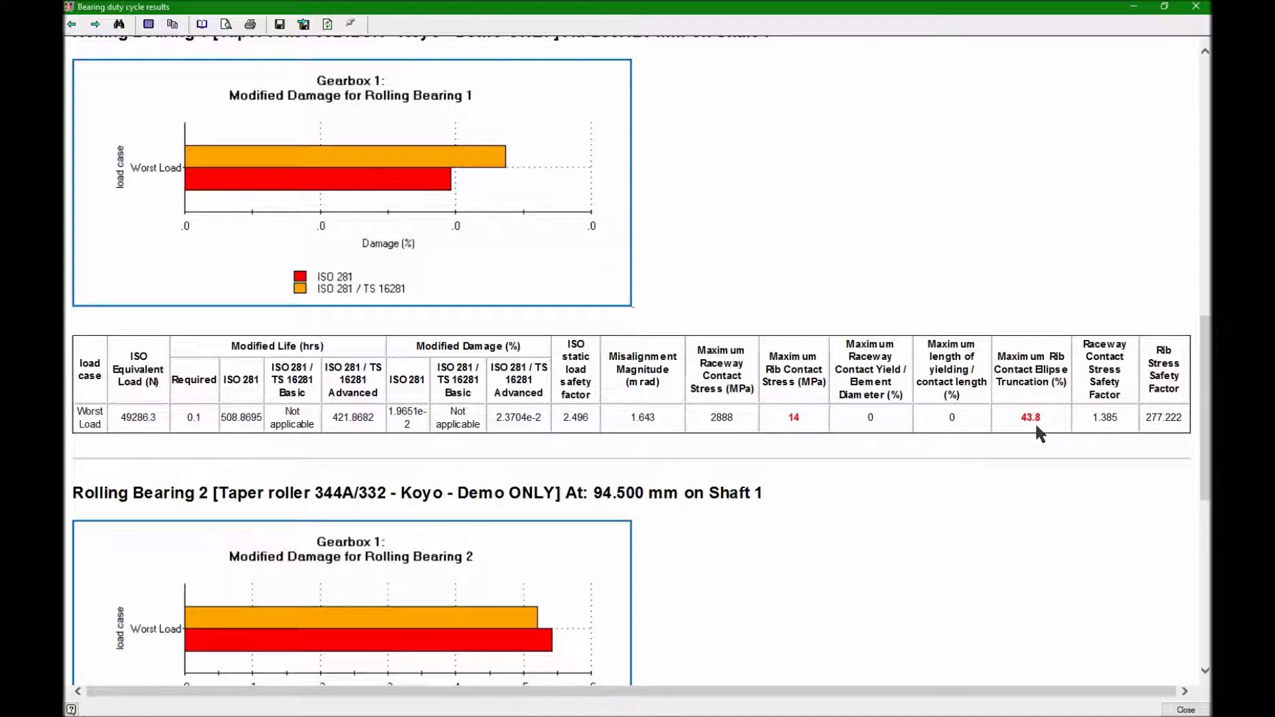
scroll(1037, 431, "down", 5)
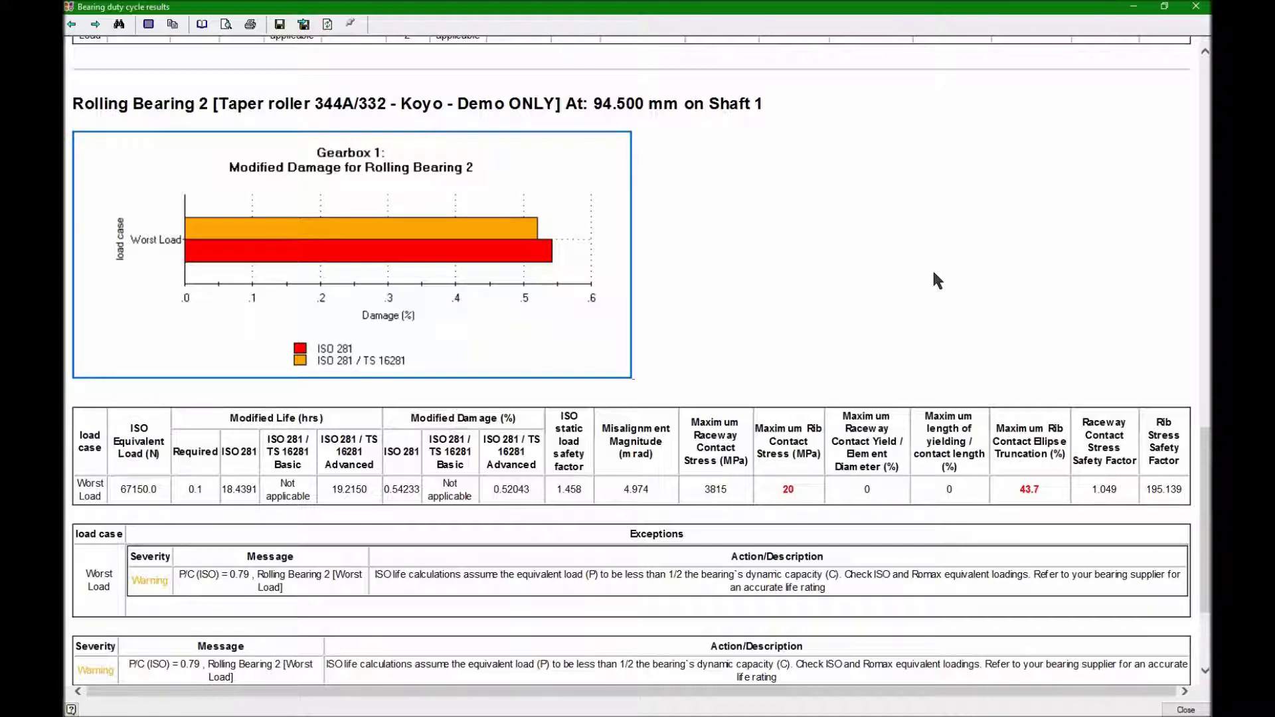
left_click(1164, 6)
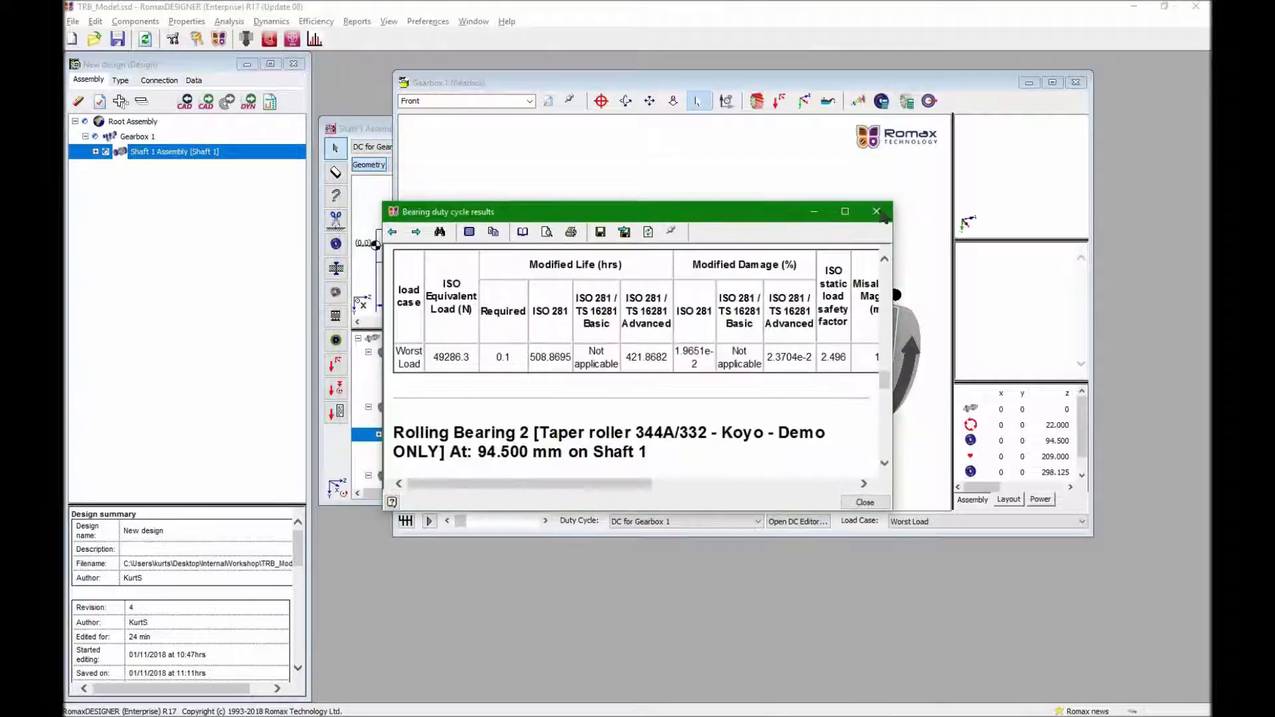
left_click(876, 213)
- Open the Worst Load bearing results and include element stresses with stress contours in the report for Rolling Bearing 1
left_click(881, 101)
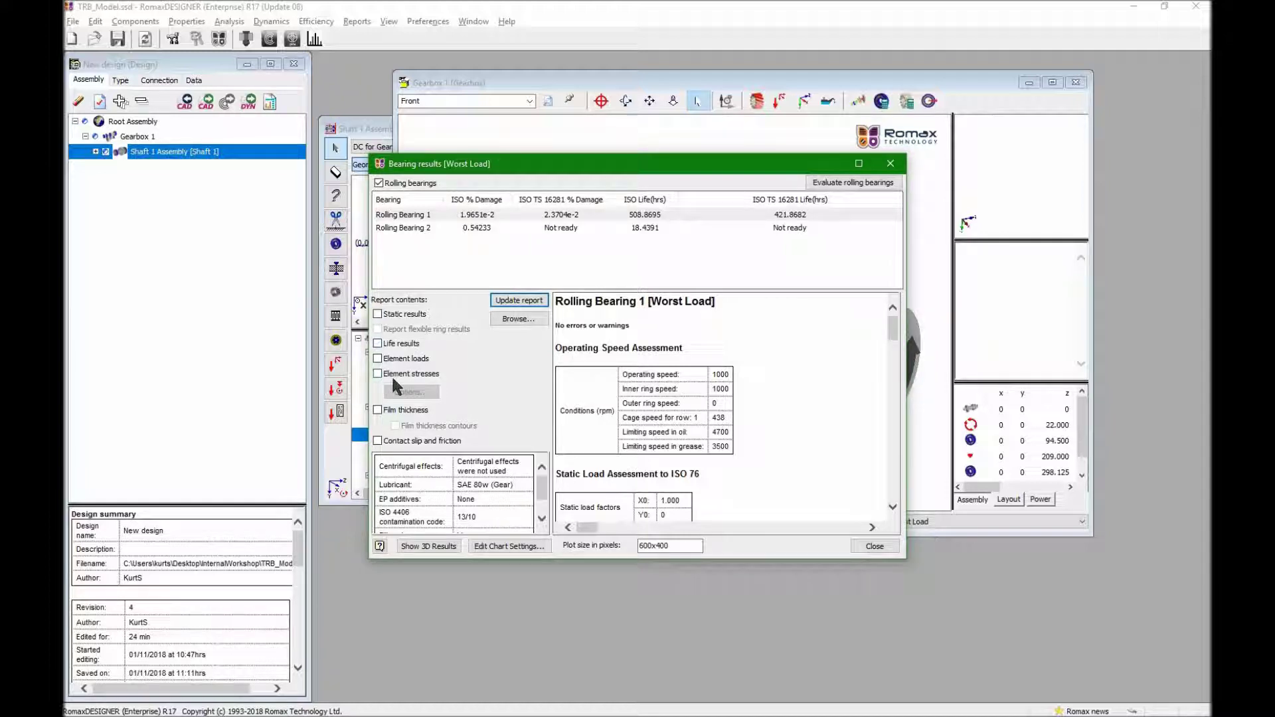
left_click(378, 373)
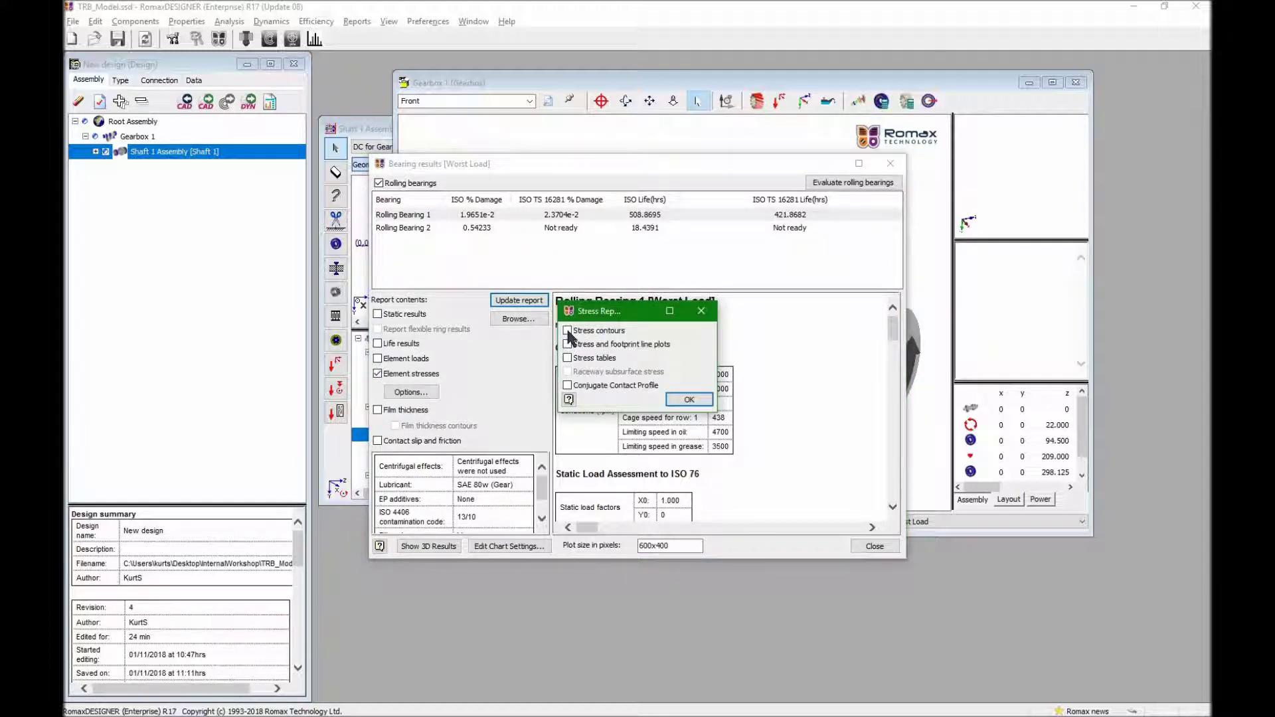
left_click(568, 330)
left_click(689, 399)
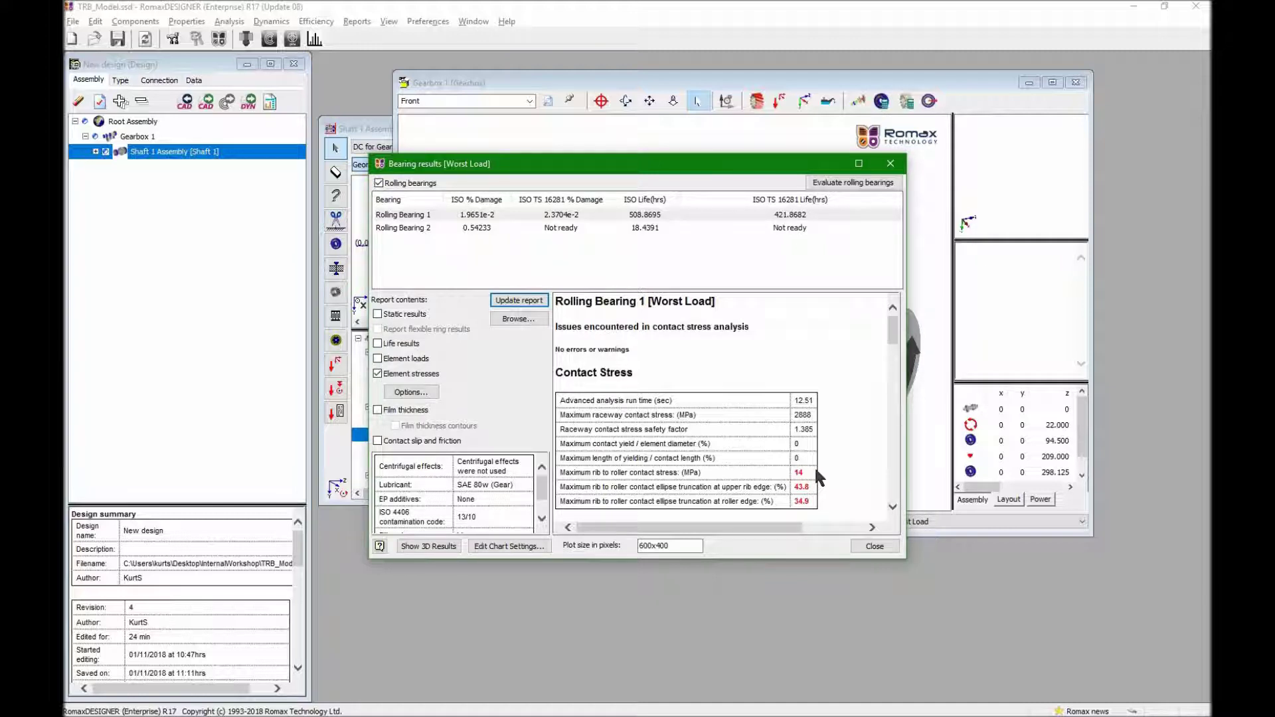
- Compare the contact stress results of Rolling Bearing 2 and Rolling Bearing 1, and close the bearing results
left_click(795, 227)
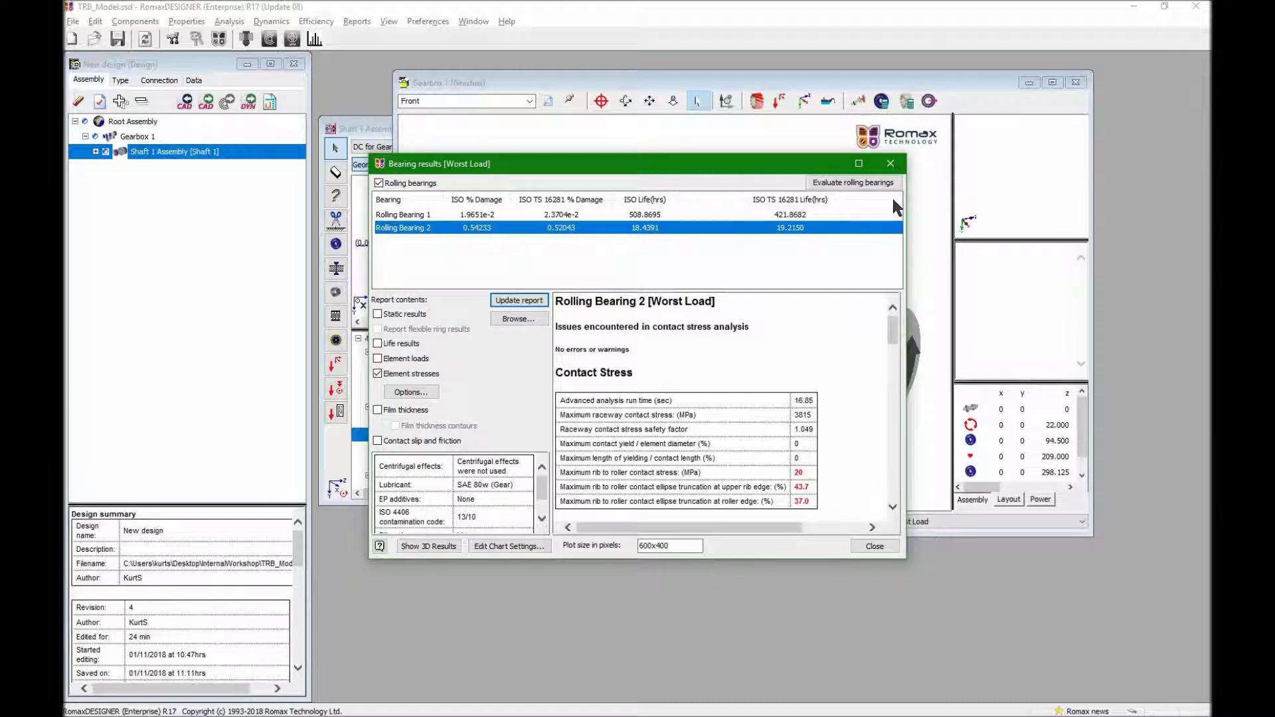
left_click(640, 215)
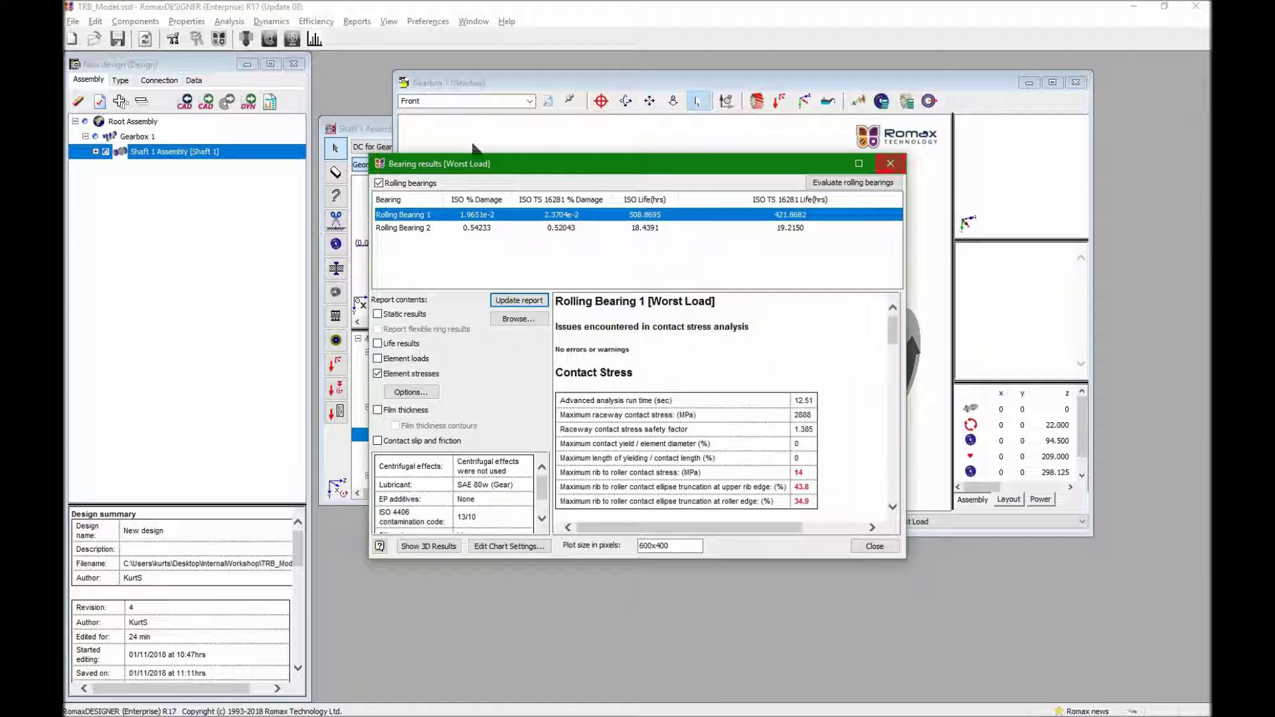
left_click(891, 163)
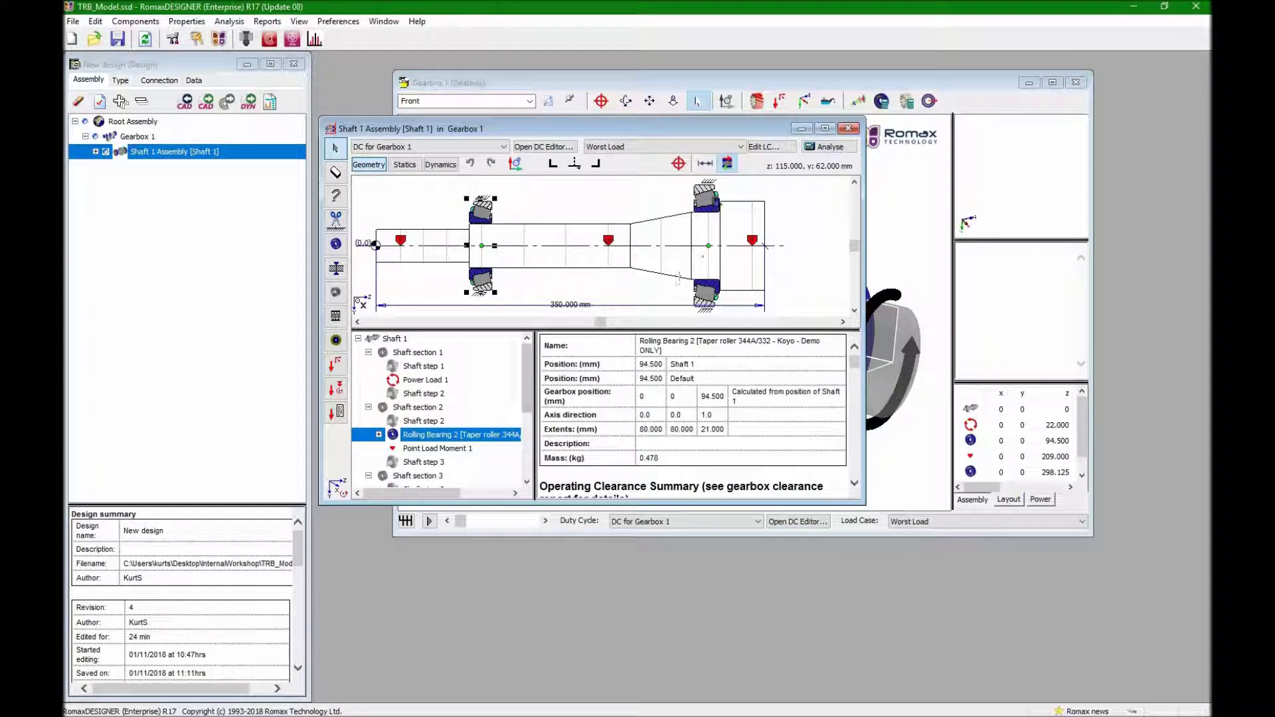
- Open the catalog details of Rolling Bearing 1 on the shaft and examine its internal roller and rib geometry
left_click(699, 197)
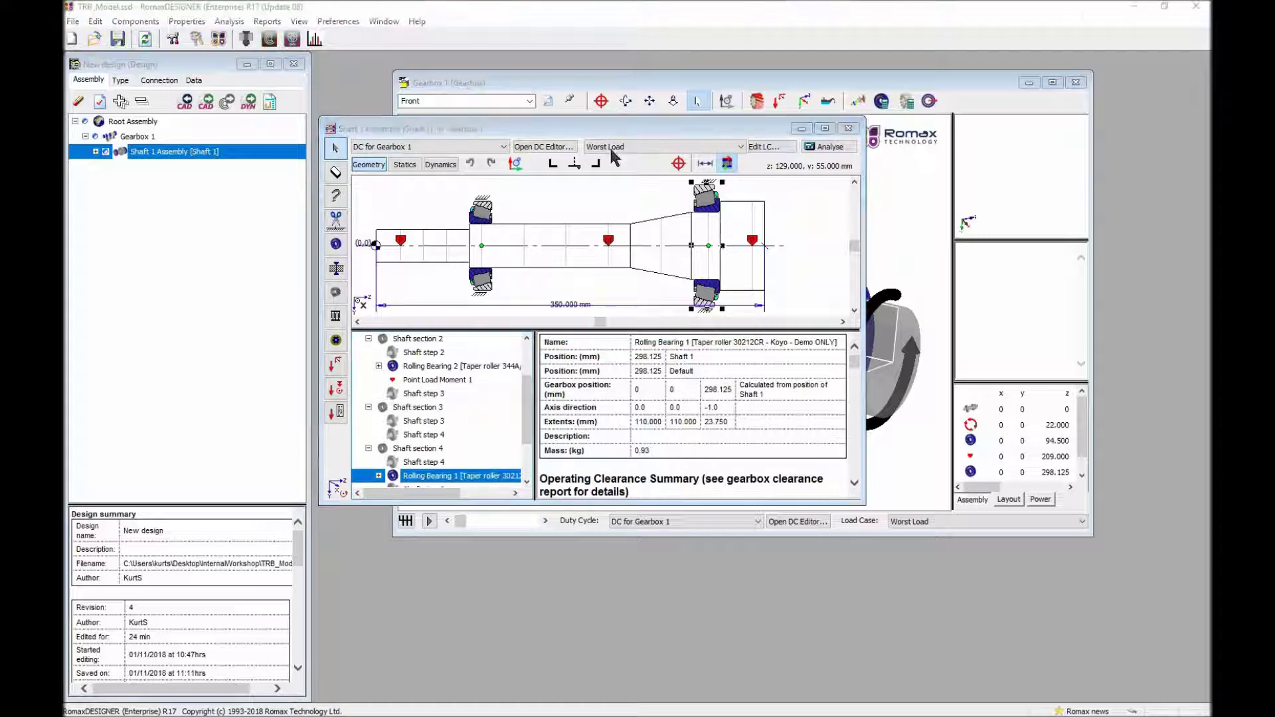
left_click(417, 176)
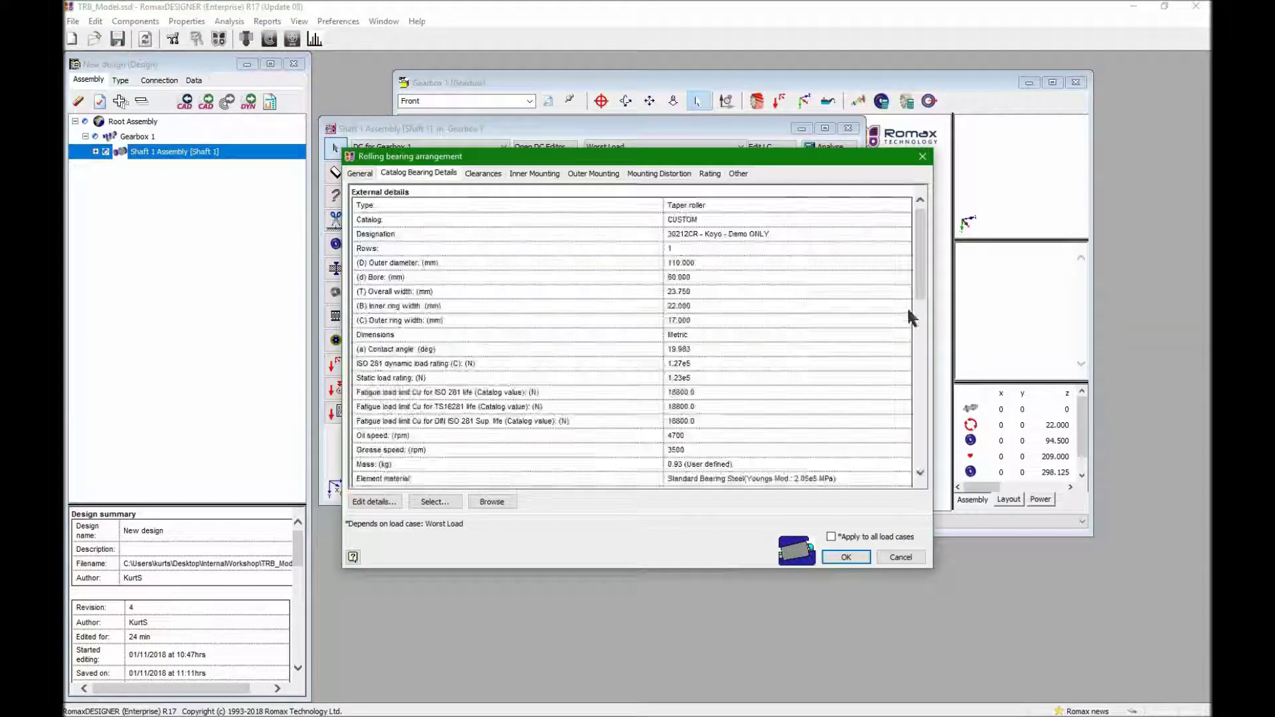
scroll(919, 359, "down", 3)
scroll(918, 369, "down", 5)
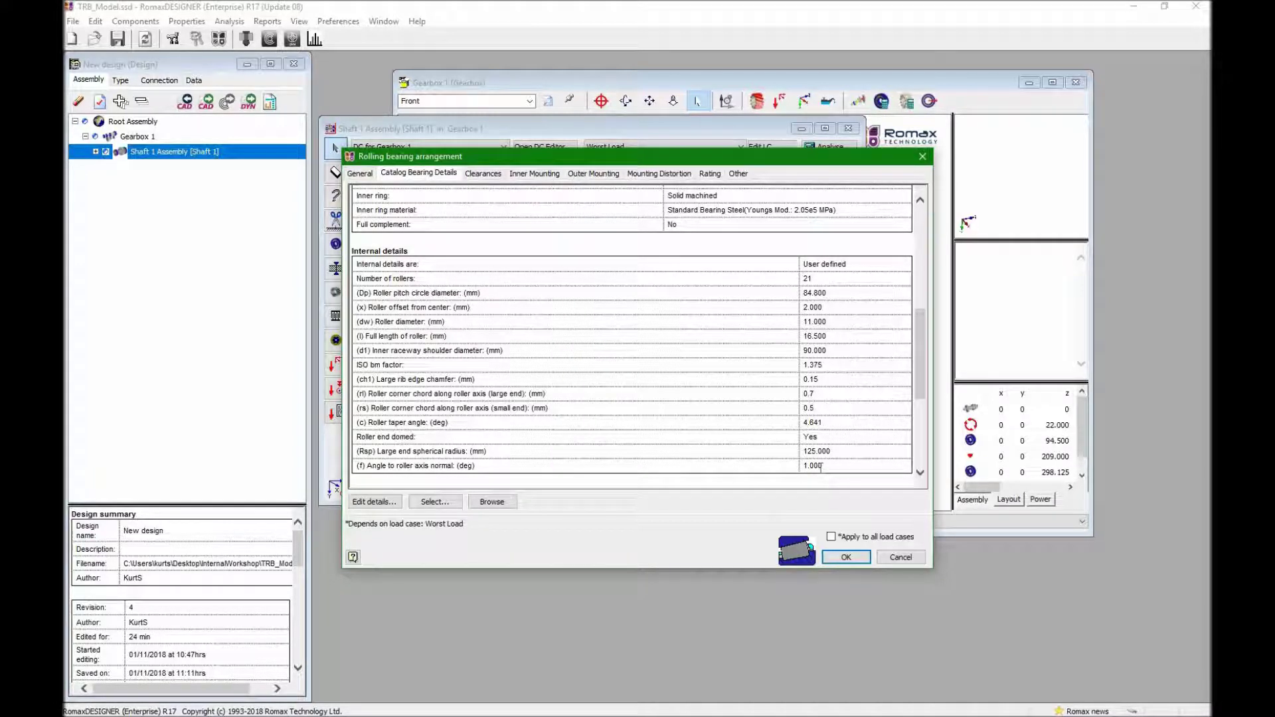
- Inspect the internal geometry inputs and diagram in the custom bearing editor, and leave the bearing dialogs without making changes
left_click(382, 501)
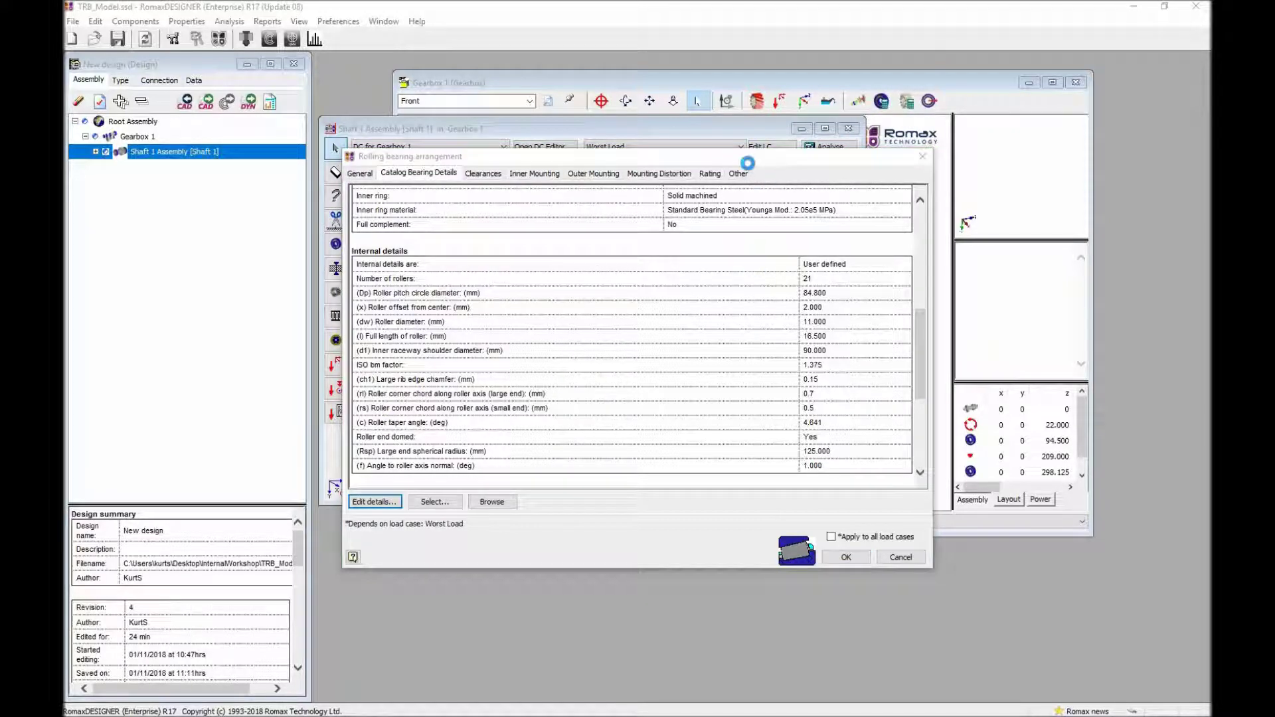
left_click(533, 190)
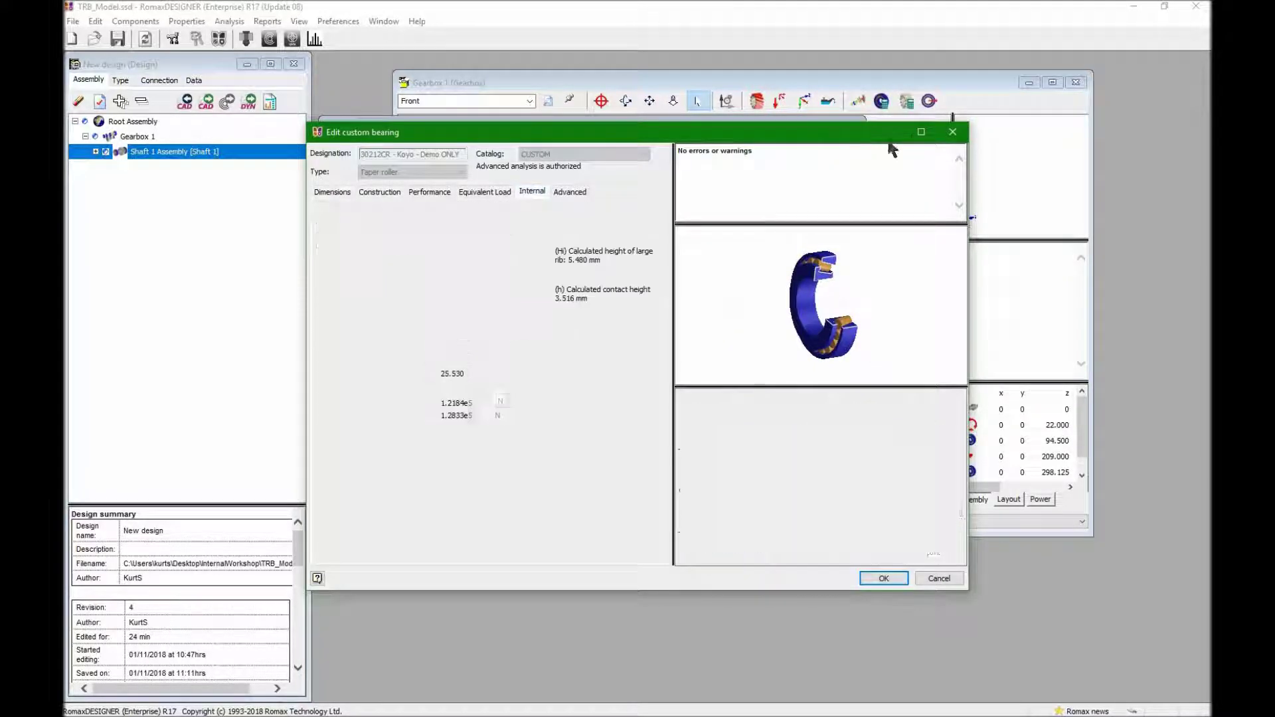
left_click(921, 132)
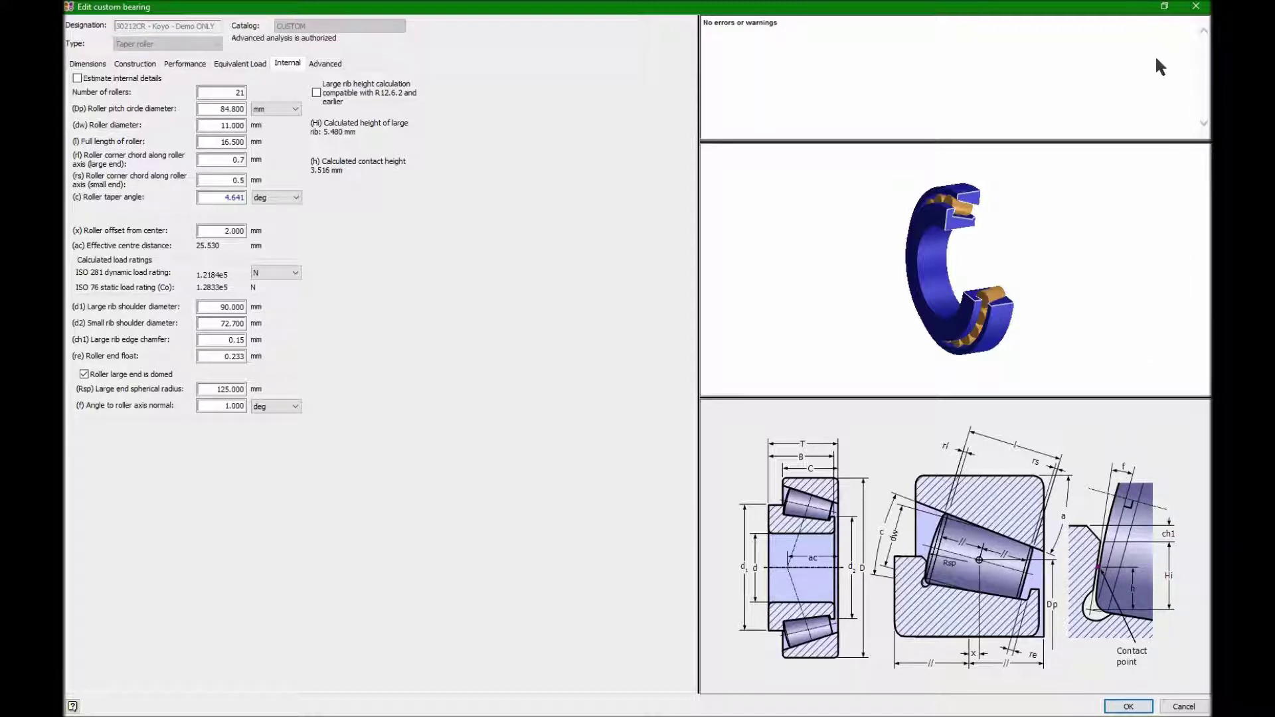
left_click(1164, 6)
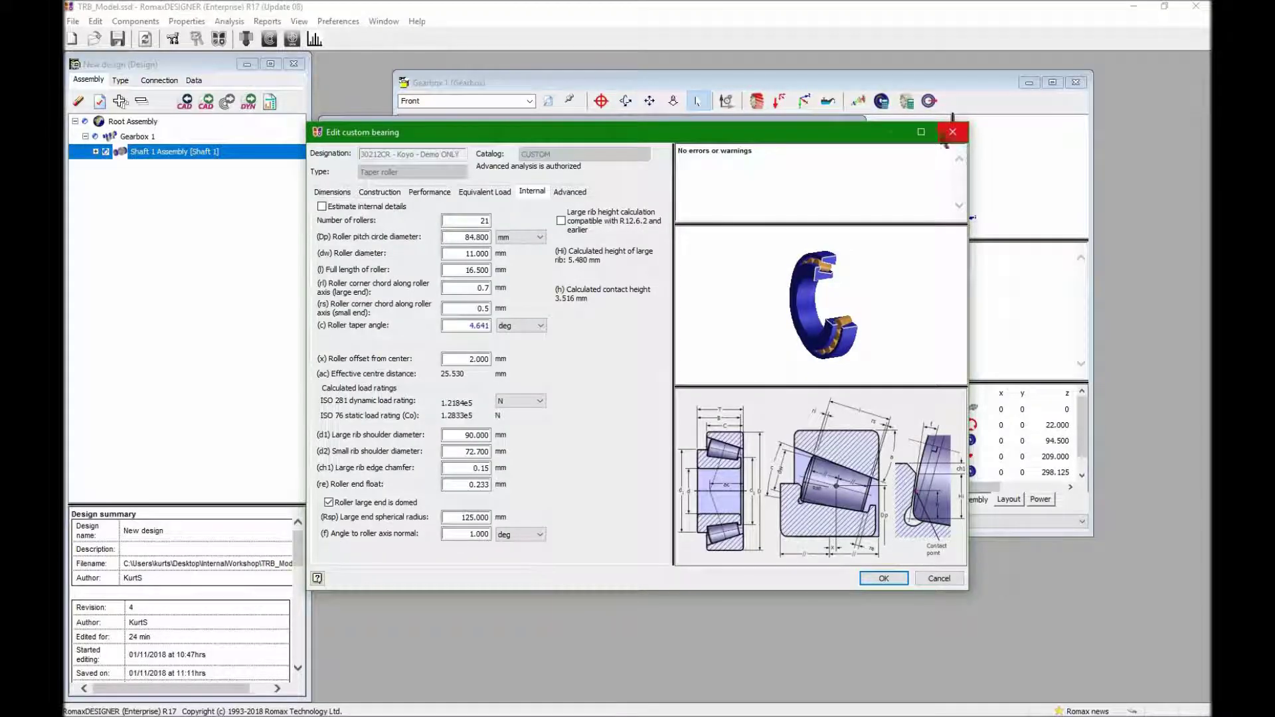
left_click(953, 132)
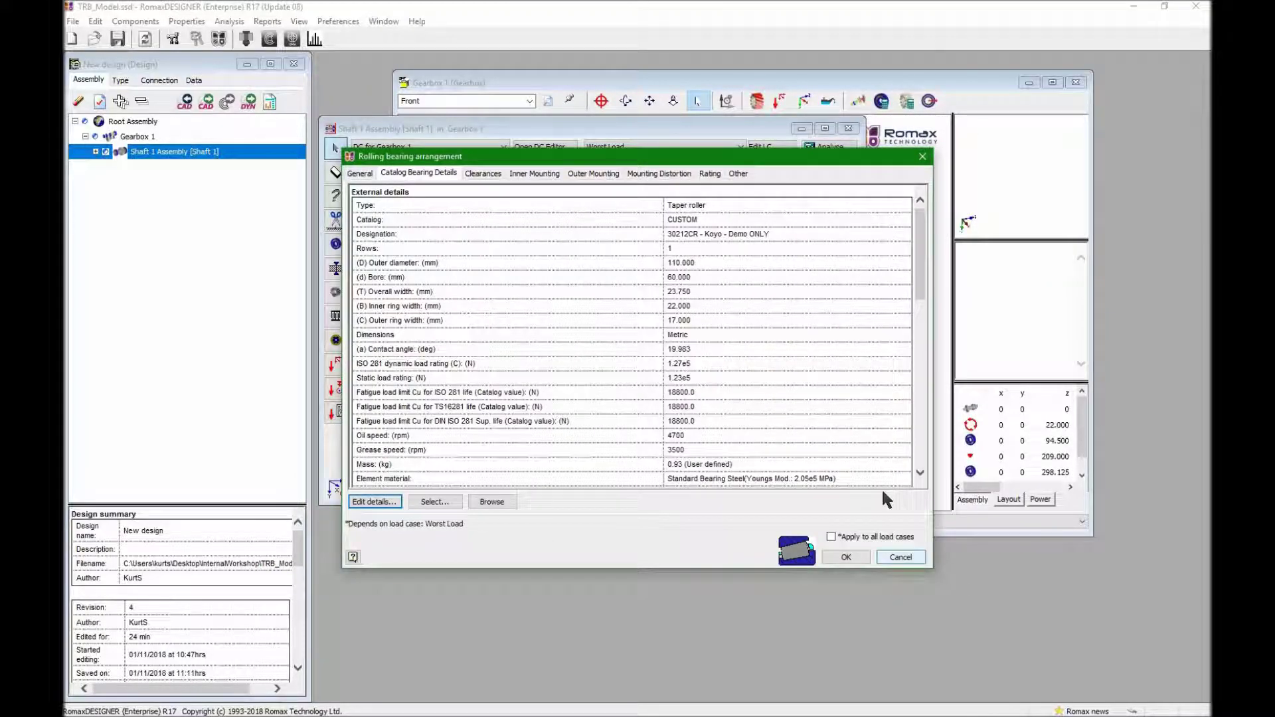
left_click(901, 558)
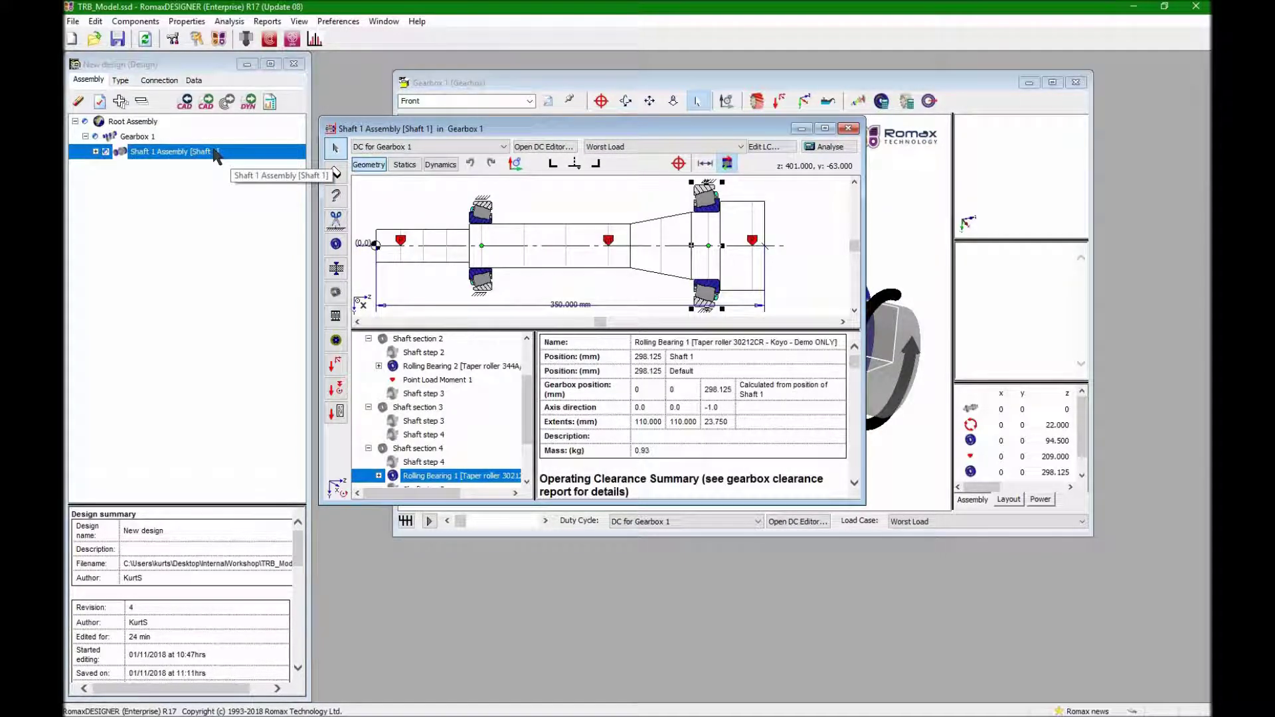
- Open a parametric study for Gearbox 1 and load the study definition InternalPresentationBrg1.xml
left_click(151, 139)
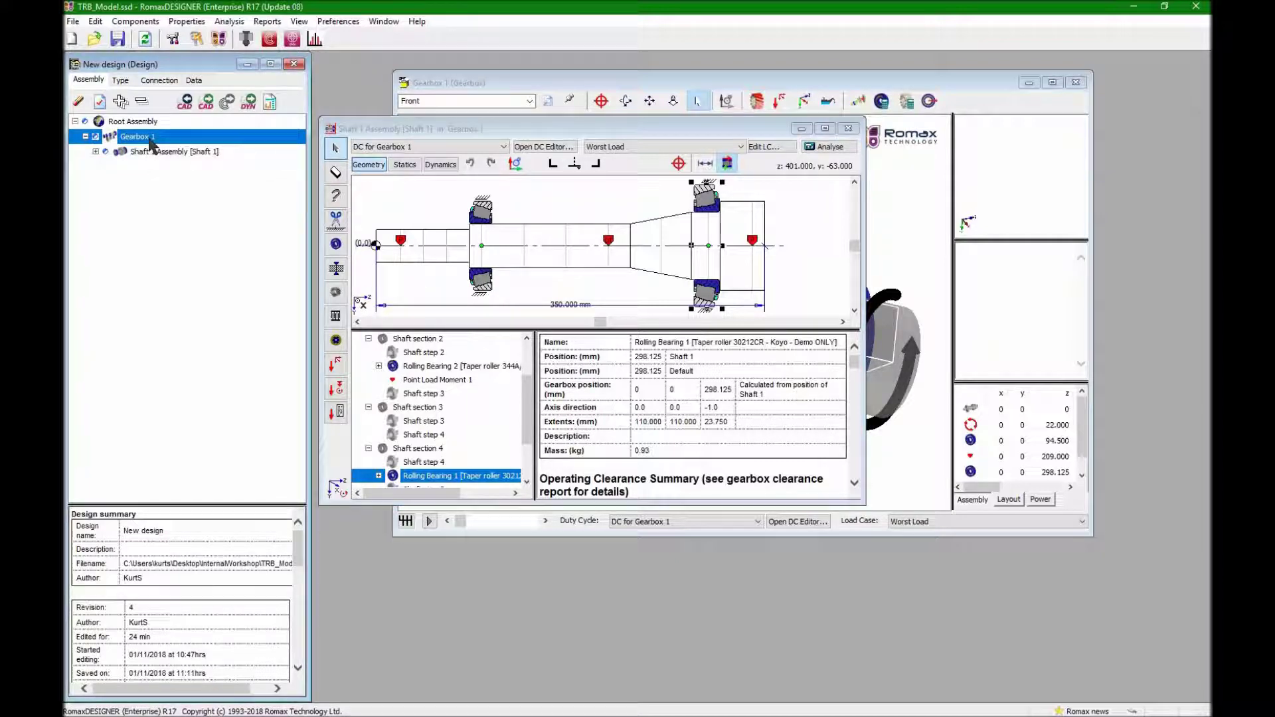
right_click(151, 138)
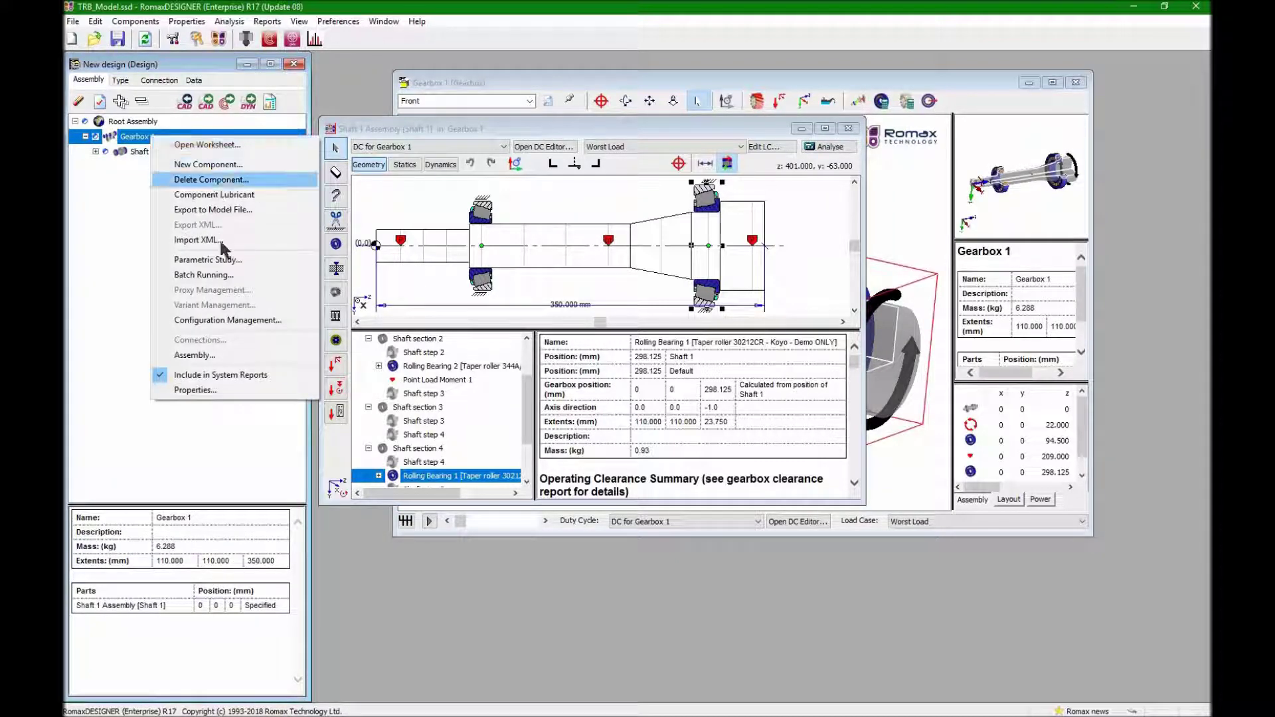
left_click(239, 260)
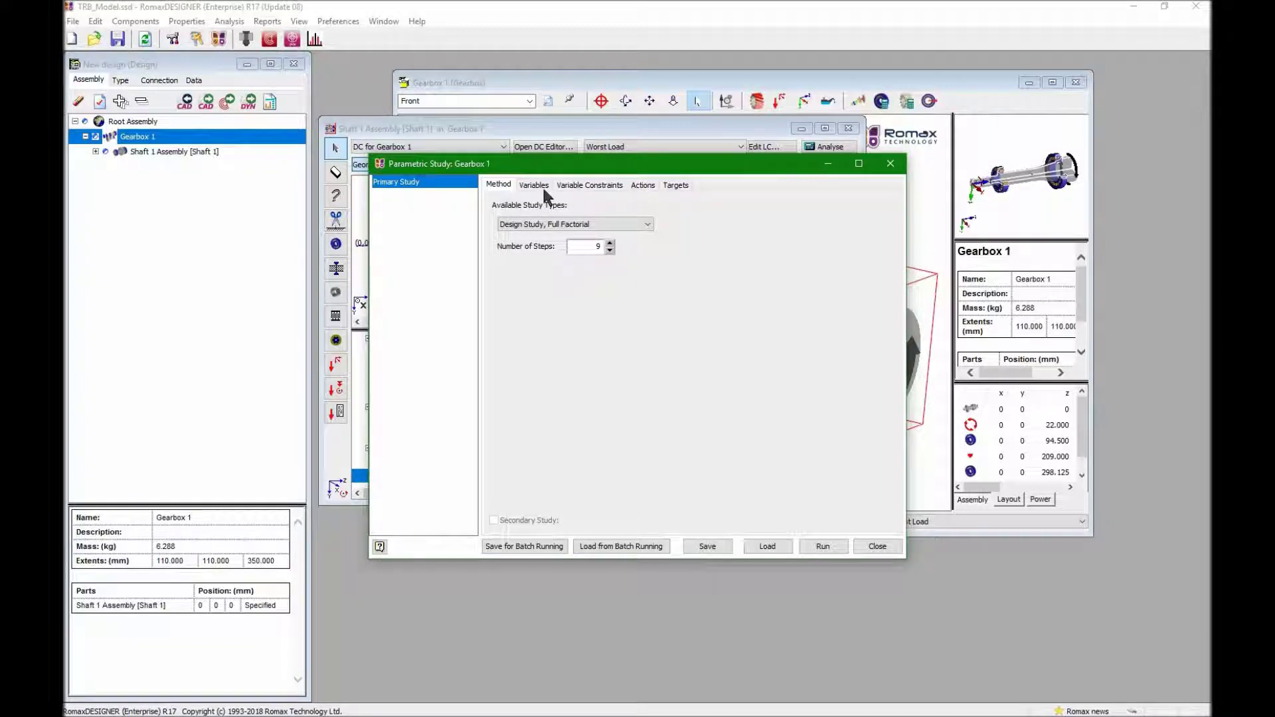
left_click(780, 546)
left_click(668, 283)
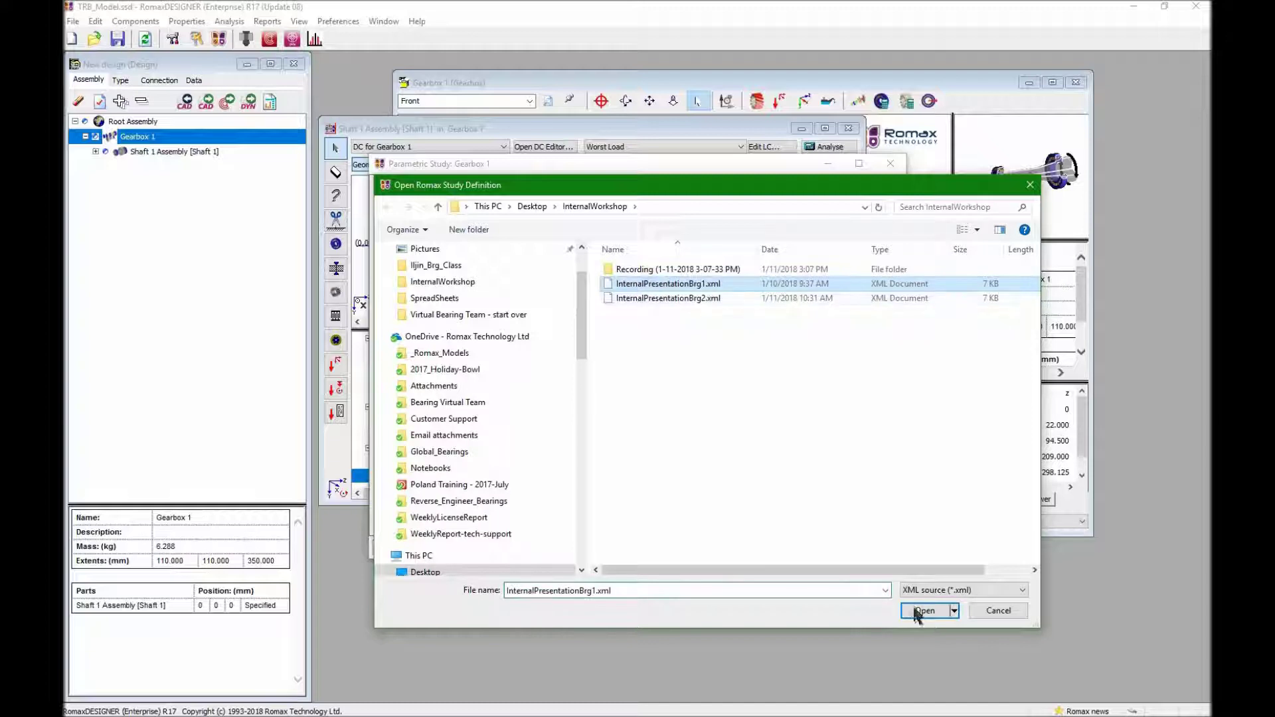
key("Return")
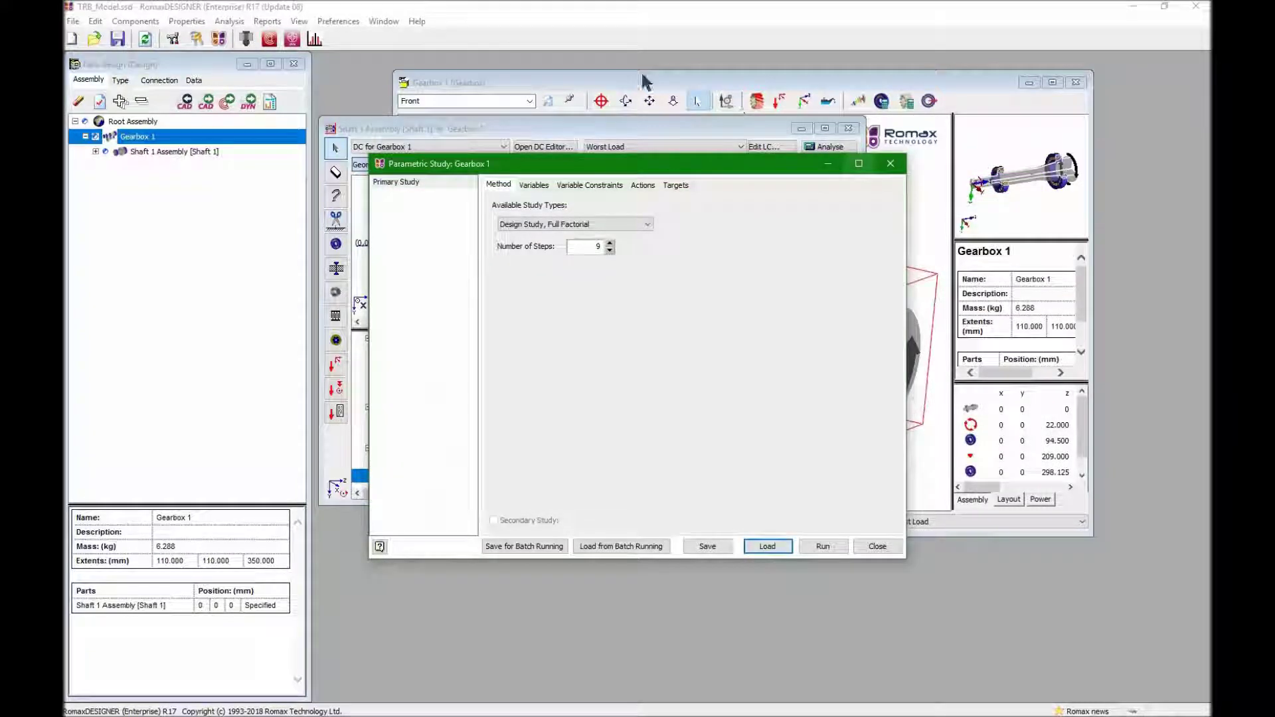
left_click(858, 164)
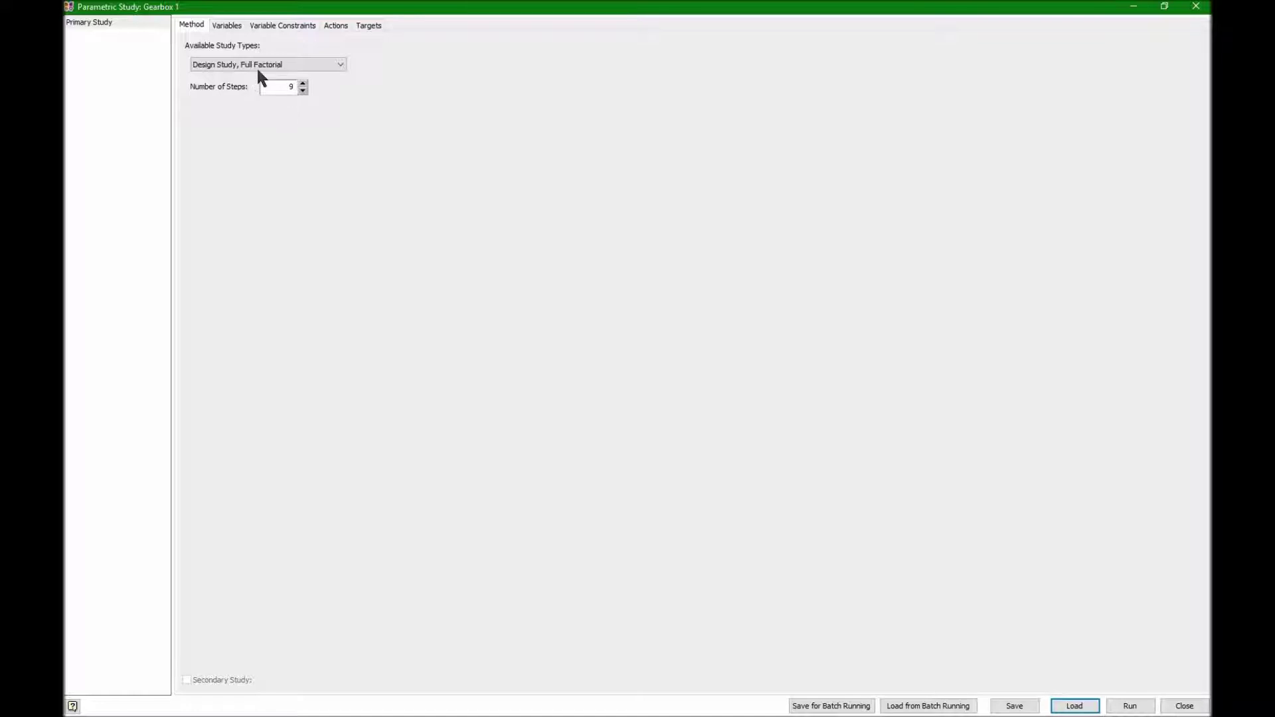
- Check the study variable limits for the 30212CR bearing's rib angle to raceway normal and roller end spherical radius
left_click(225, 26)
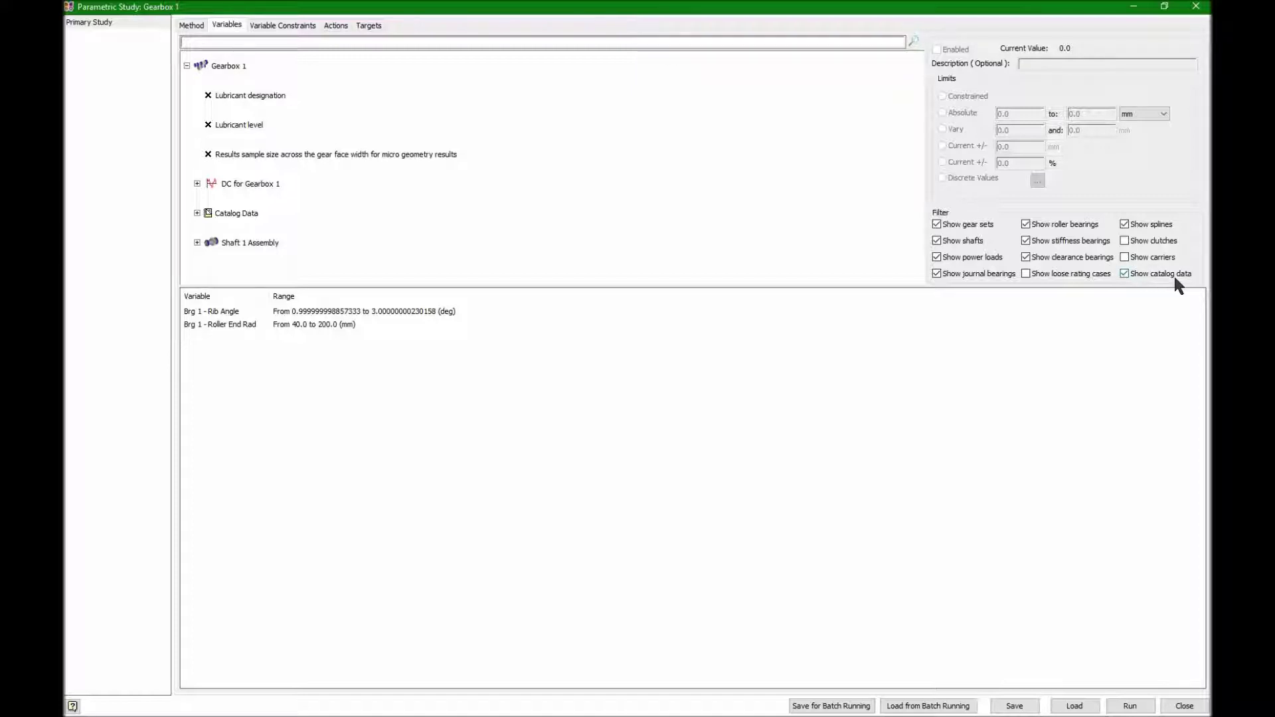
left_click(197, 213)
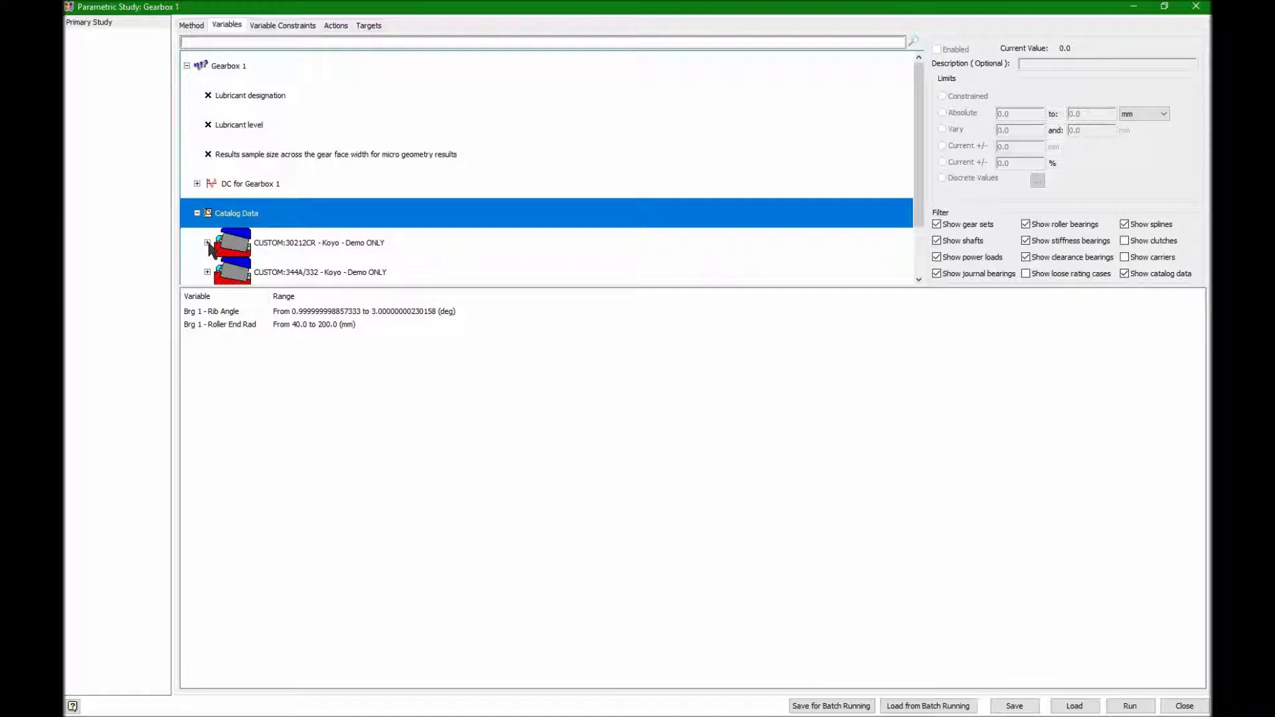
double_click(234, 245)
scroll(319, 249, "down", 8)
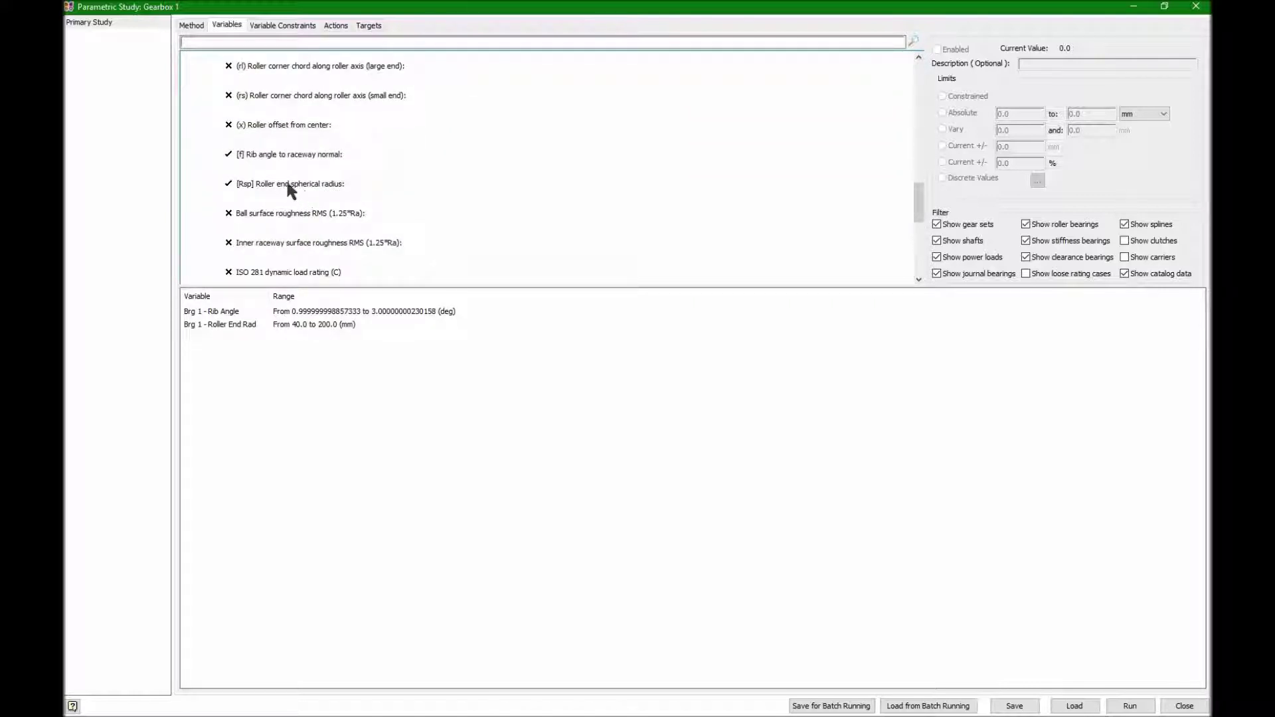
left_click(287, 186)
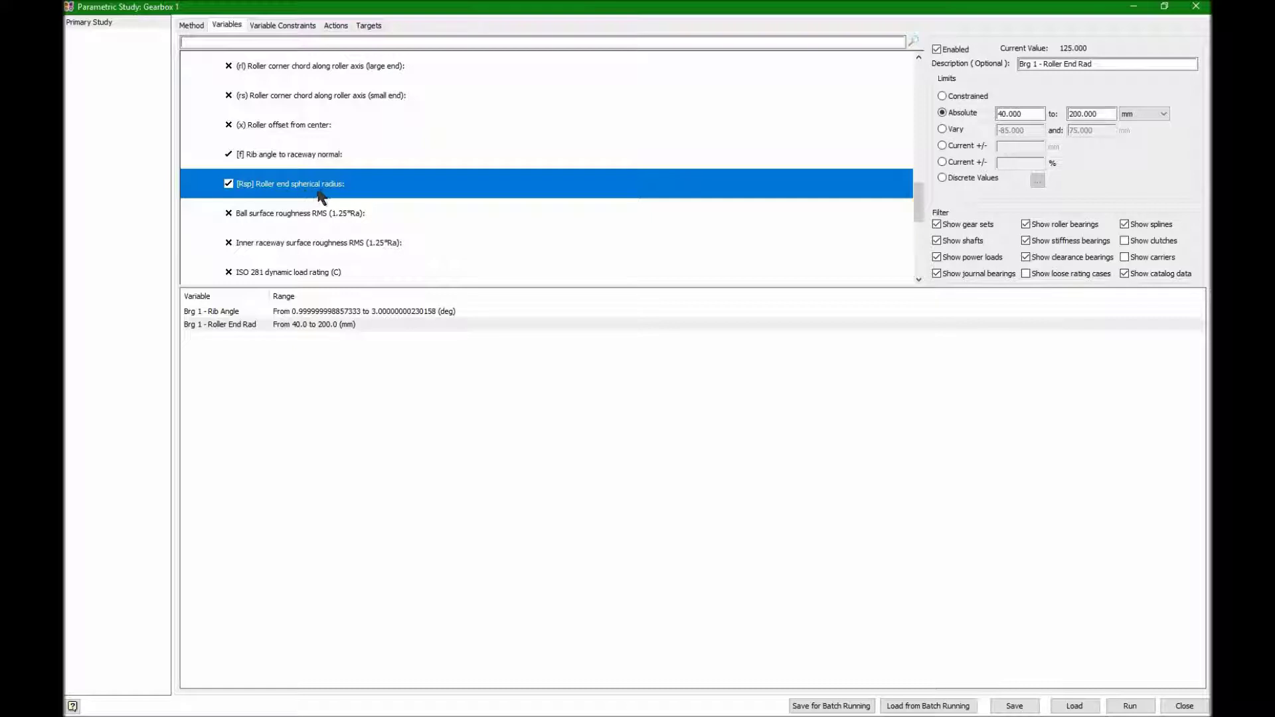
left_click(299, 157)
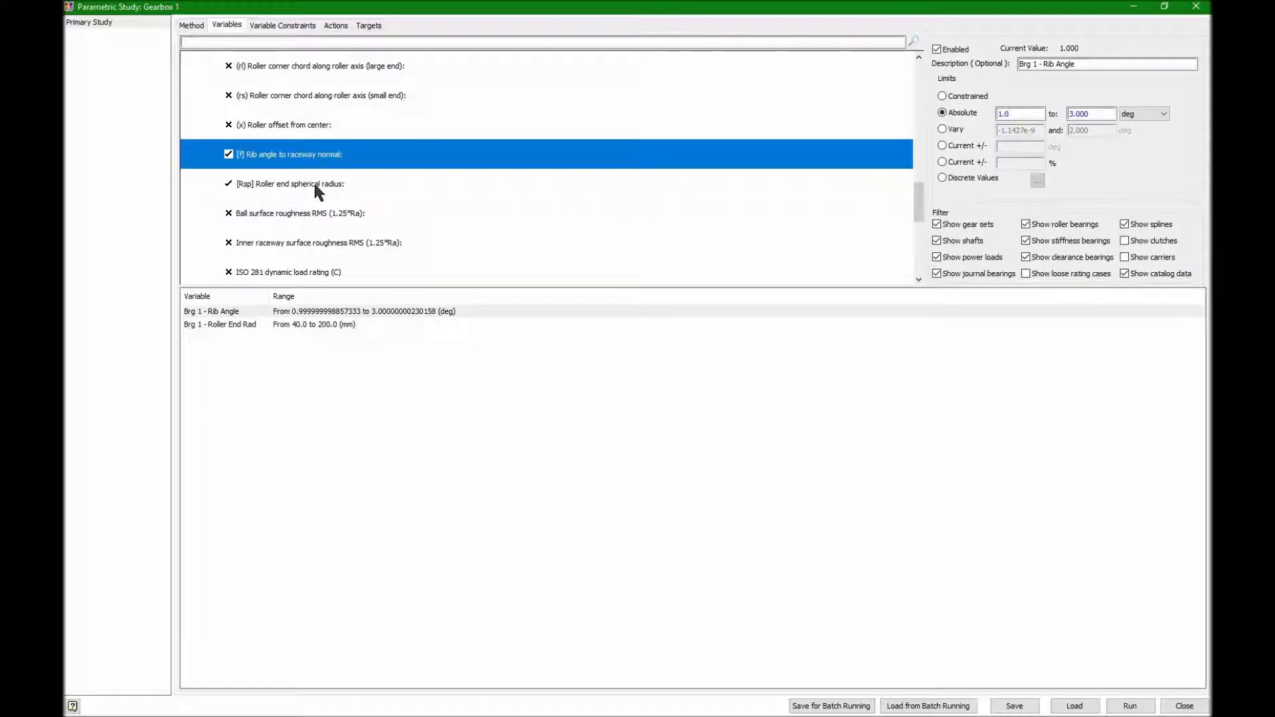
left_click(314, 182)
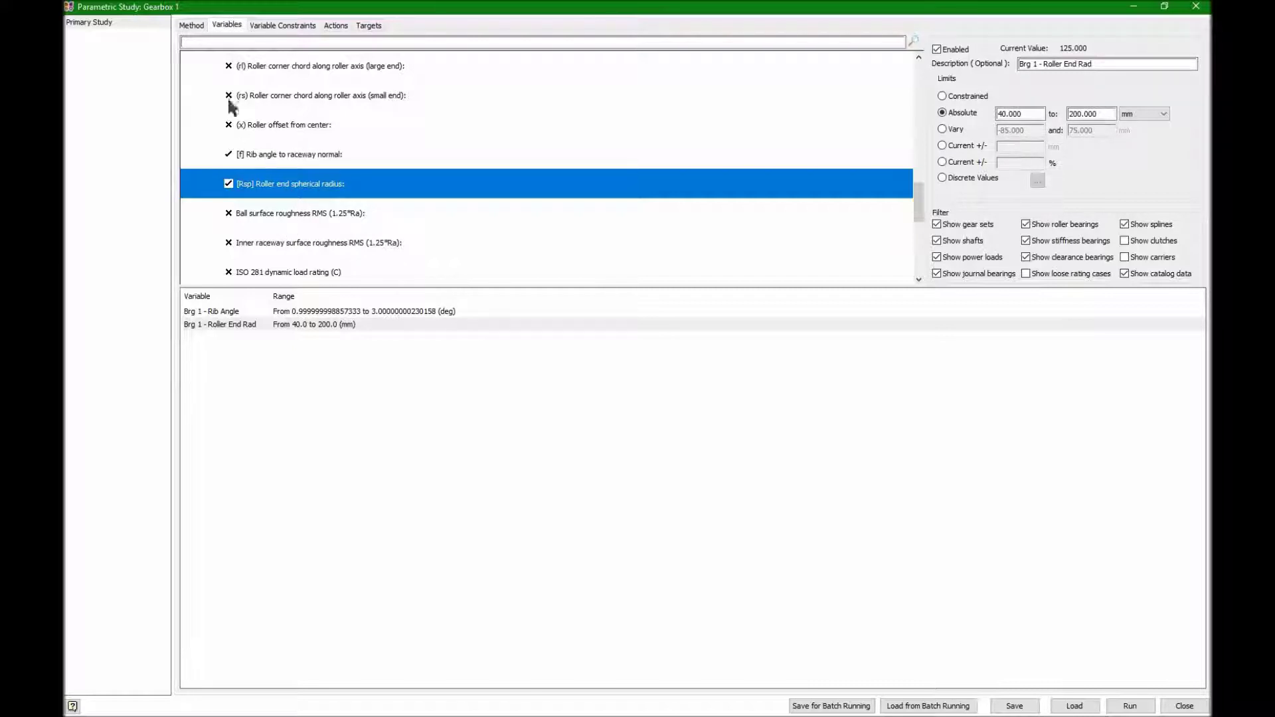
- Check the study method and step count, and the limits of the Brg 1 rib angle variable
key("ctrl+Page_Up")
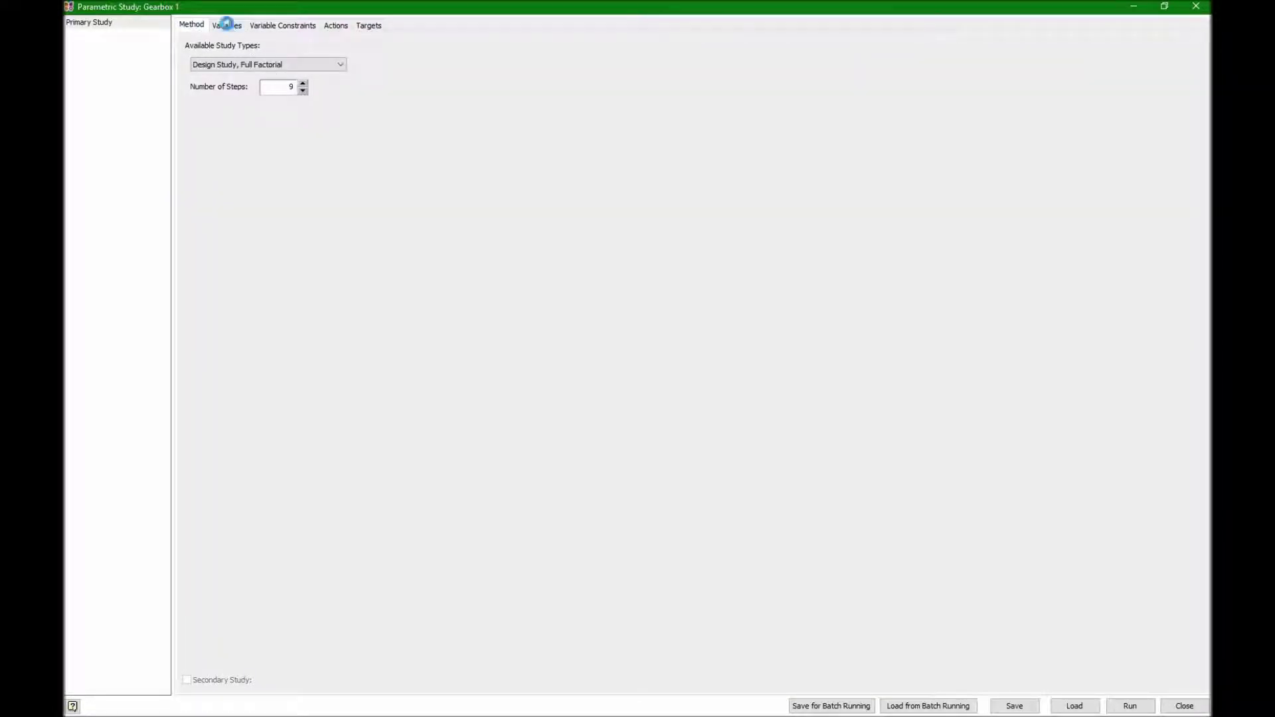
left_click(227, 25)
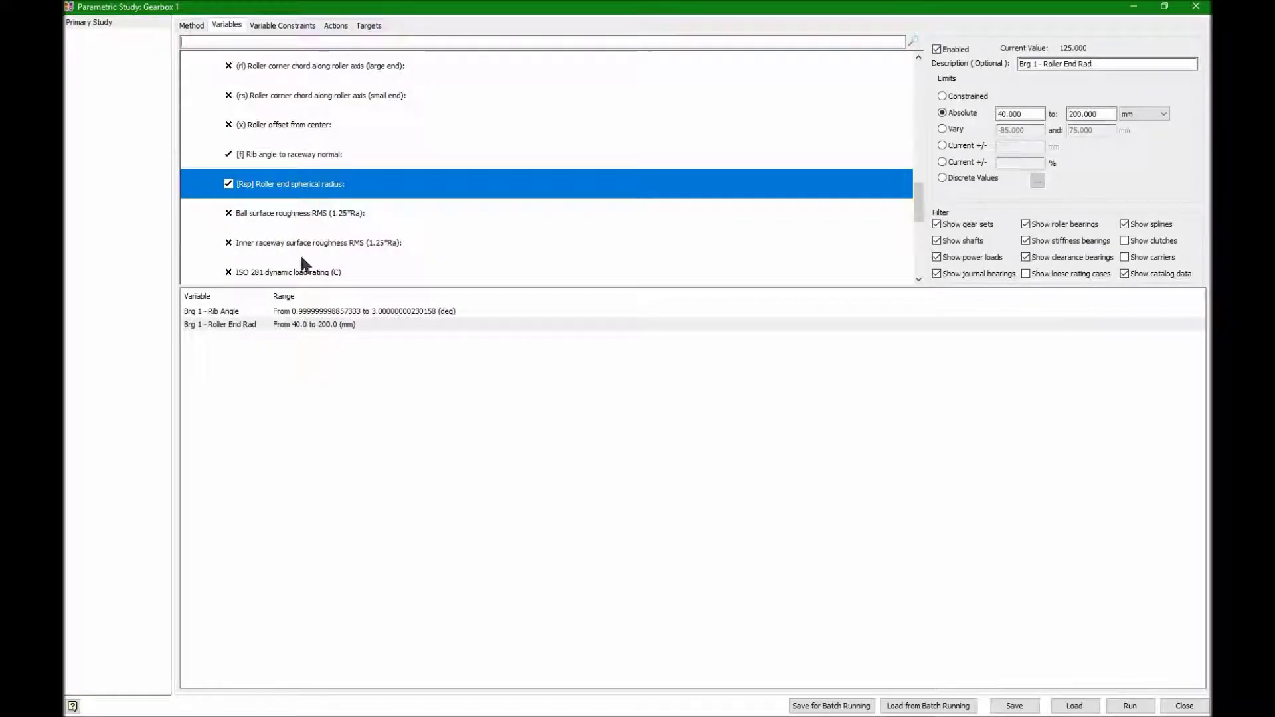
left_click(532, 157)
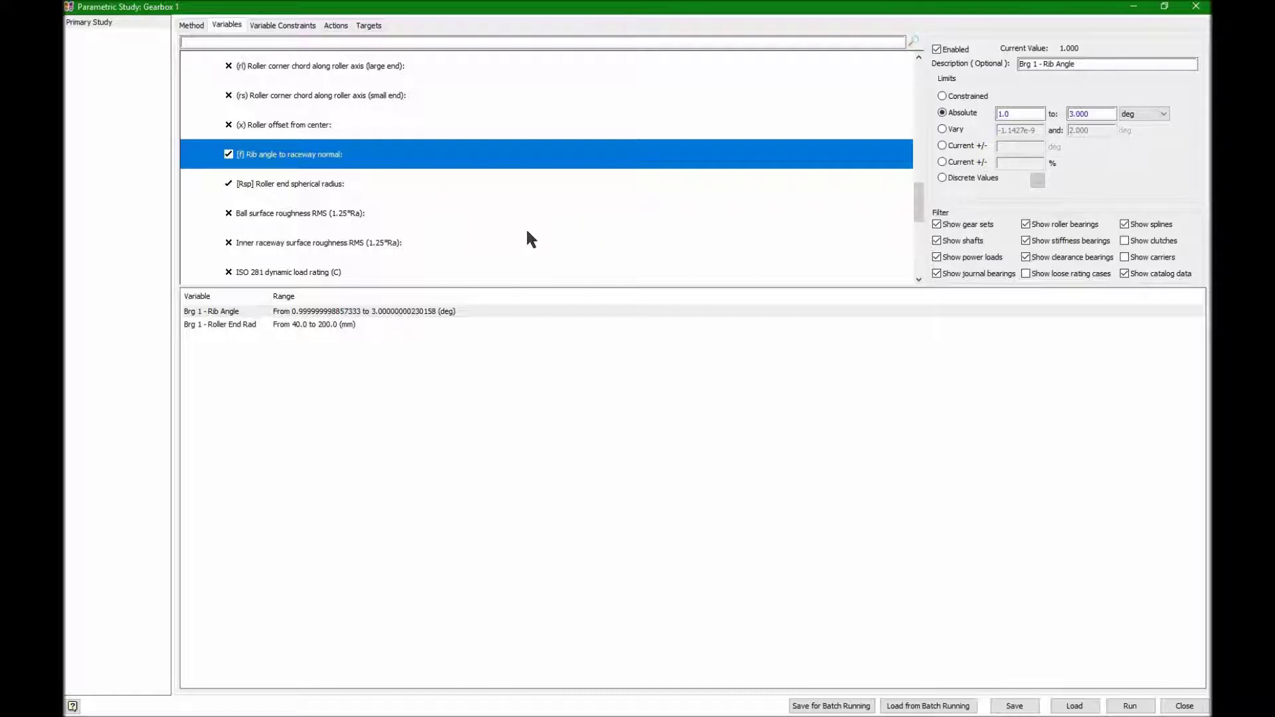
- Check the Run Static Analysis action under the Worst Load case of DC for Gearbox 1
left_click(340, 27)
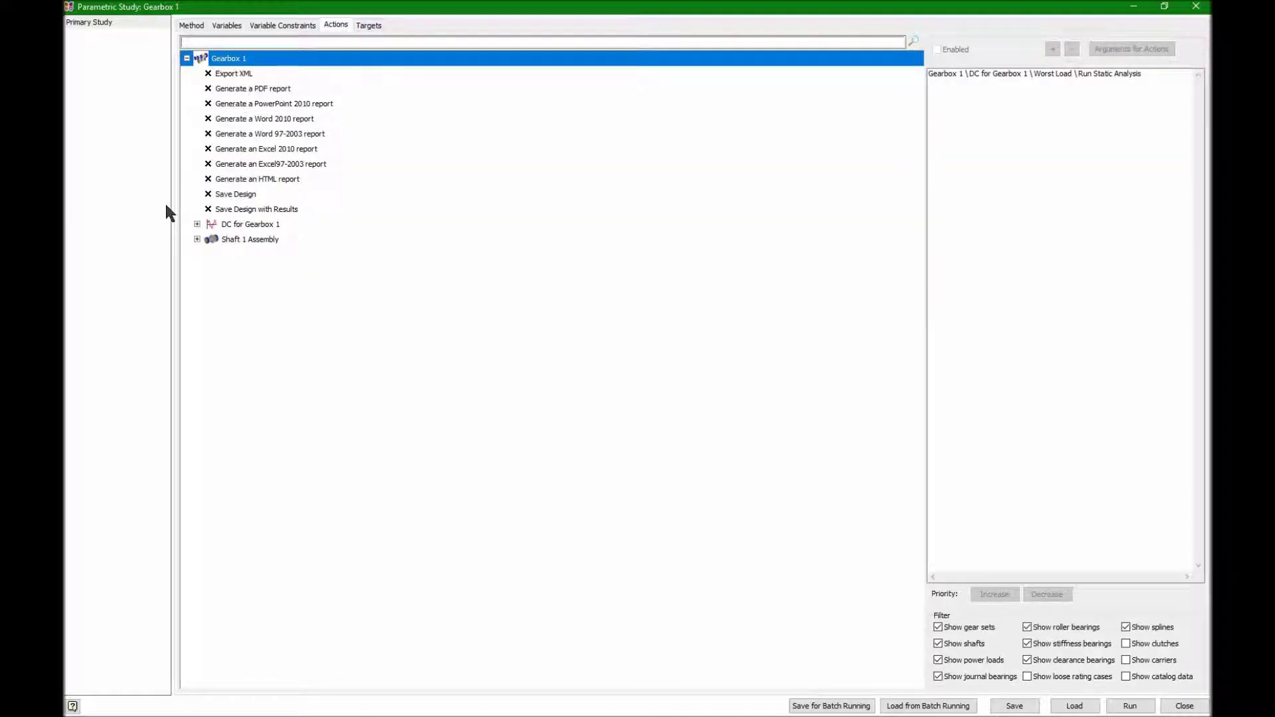
double_click(250, 224)
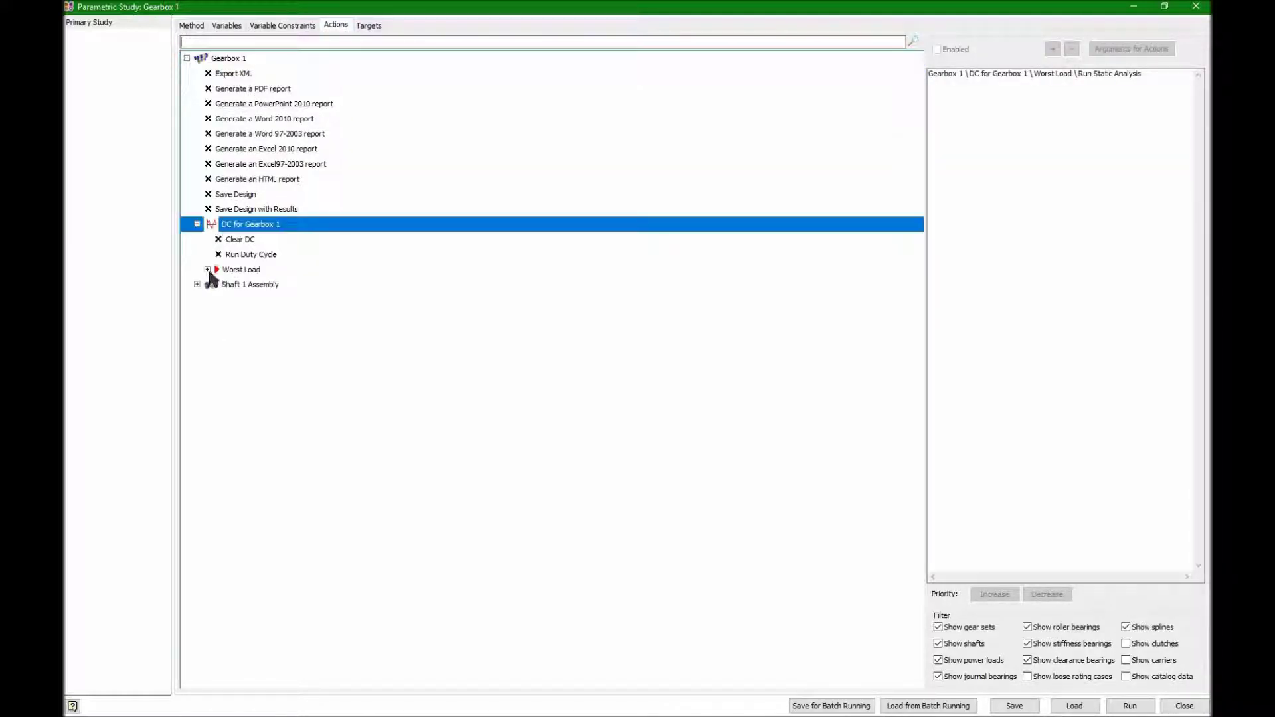
double_click(241, 269)
left_click(289, 347)
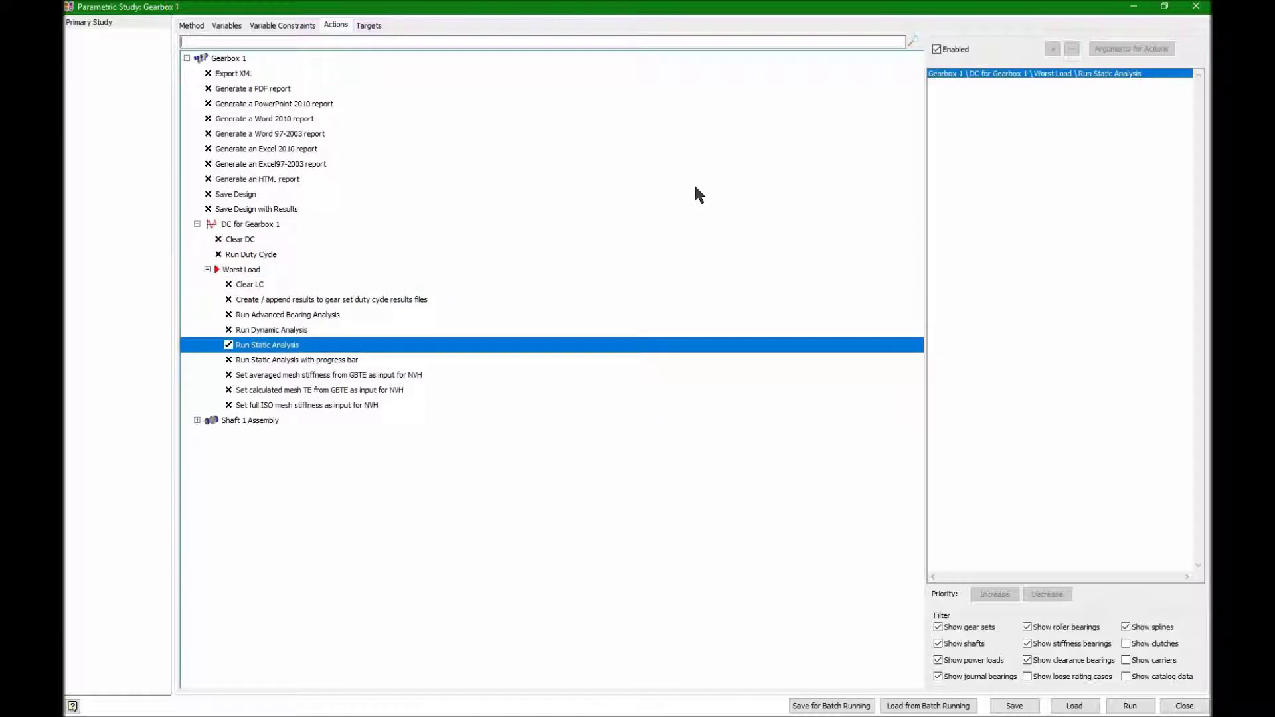
- Examine the study targets and inspect the limits and aim of Rolling Bearing 1's maximum rib contact ellipse truncation under Worst Load
left_click(369, 27)
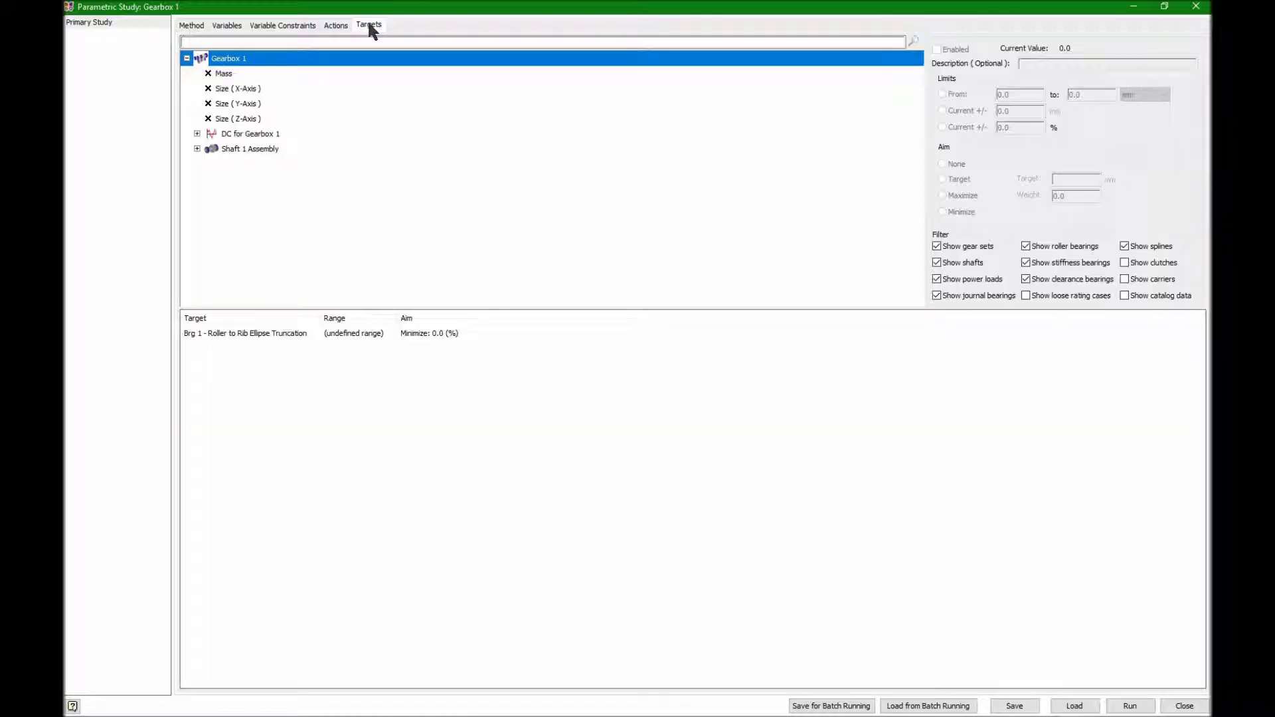
left_click(198, 134)
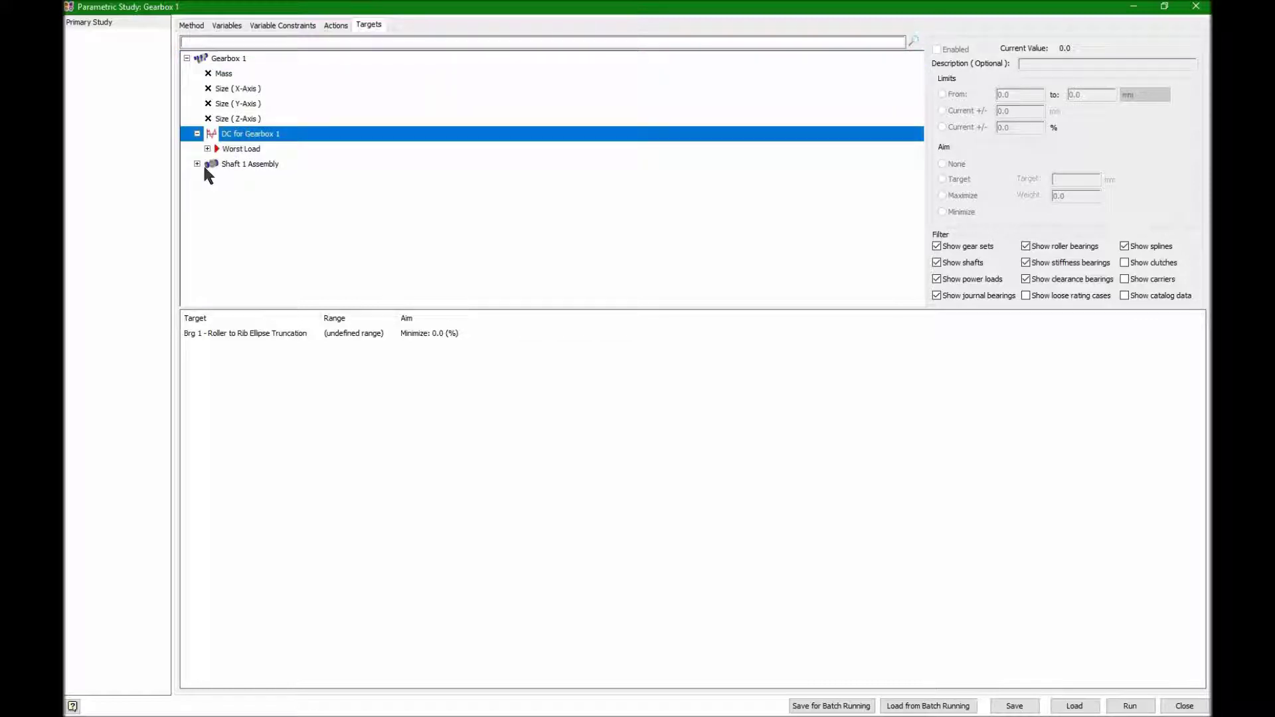
left_click(208, 149)
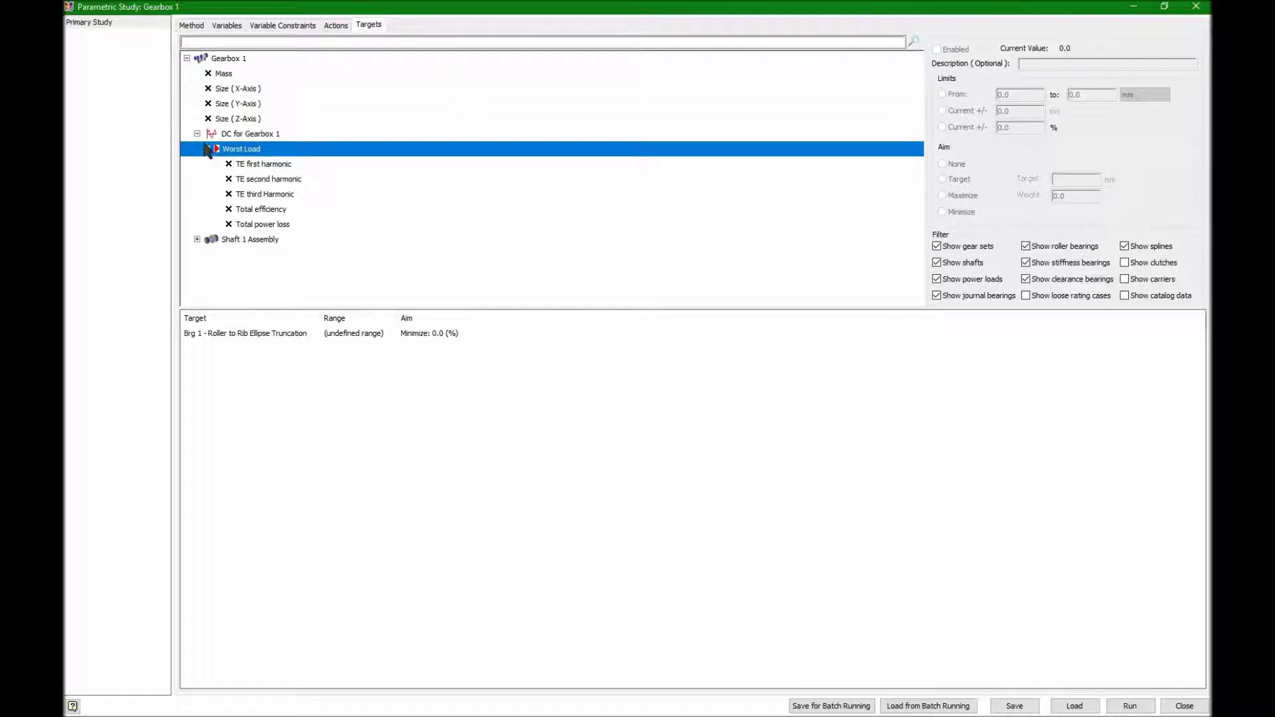
left_click(197, 238)
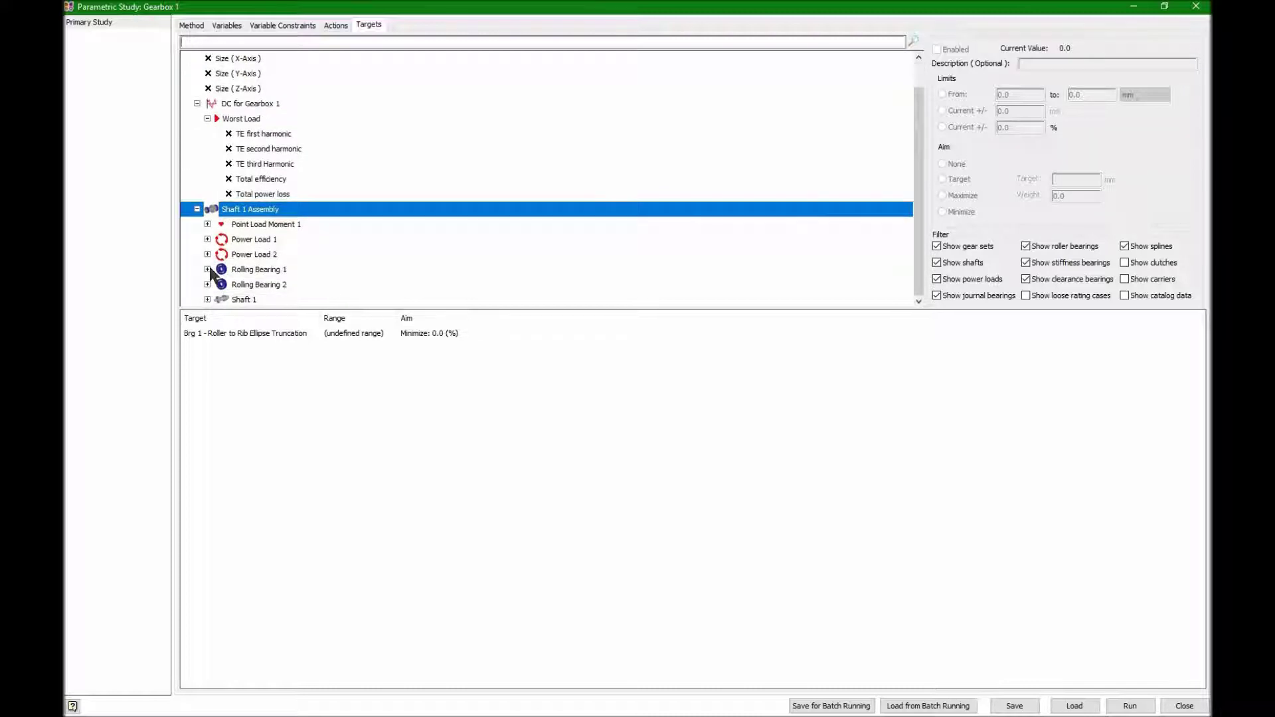
left_click(207, 269)
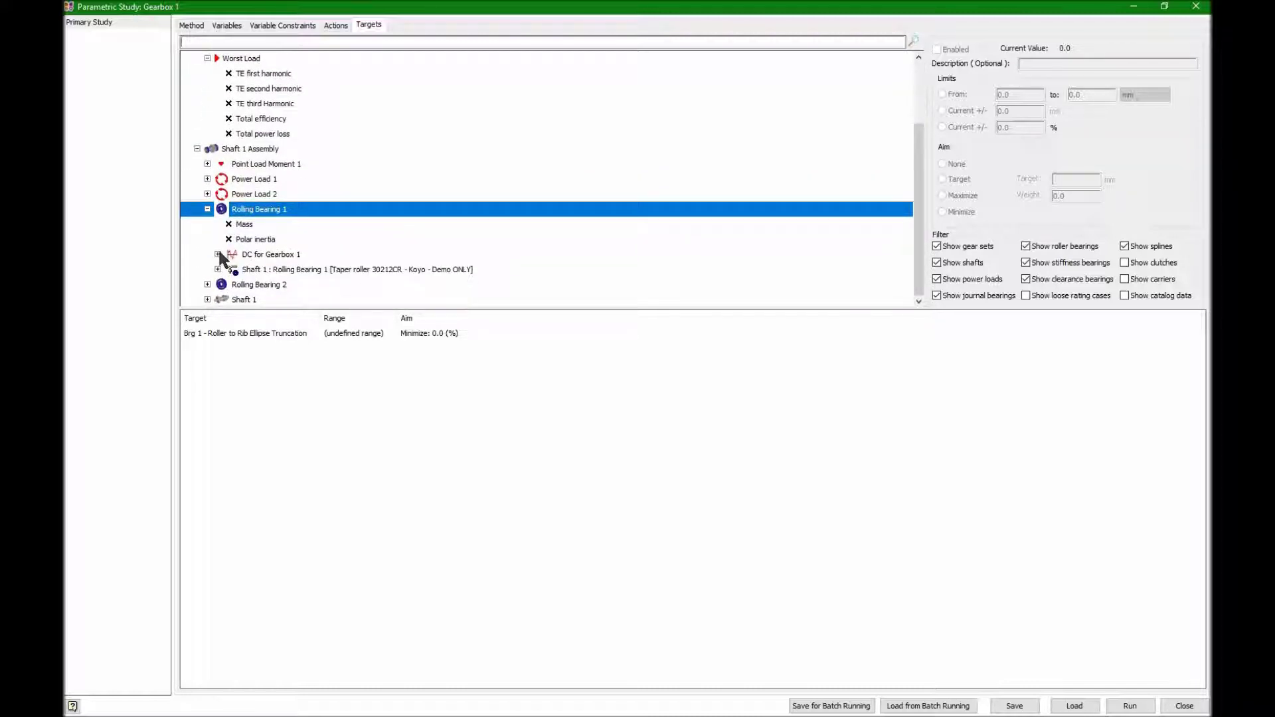
double_click(264, 255)
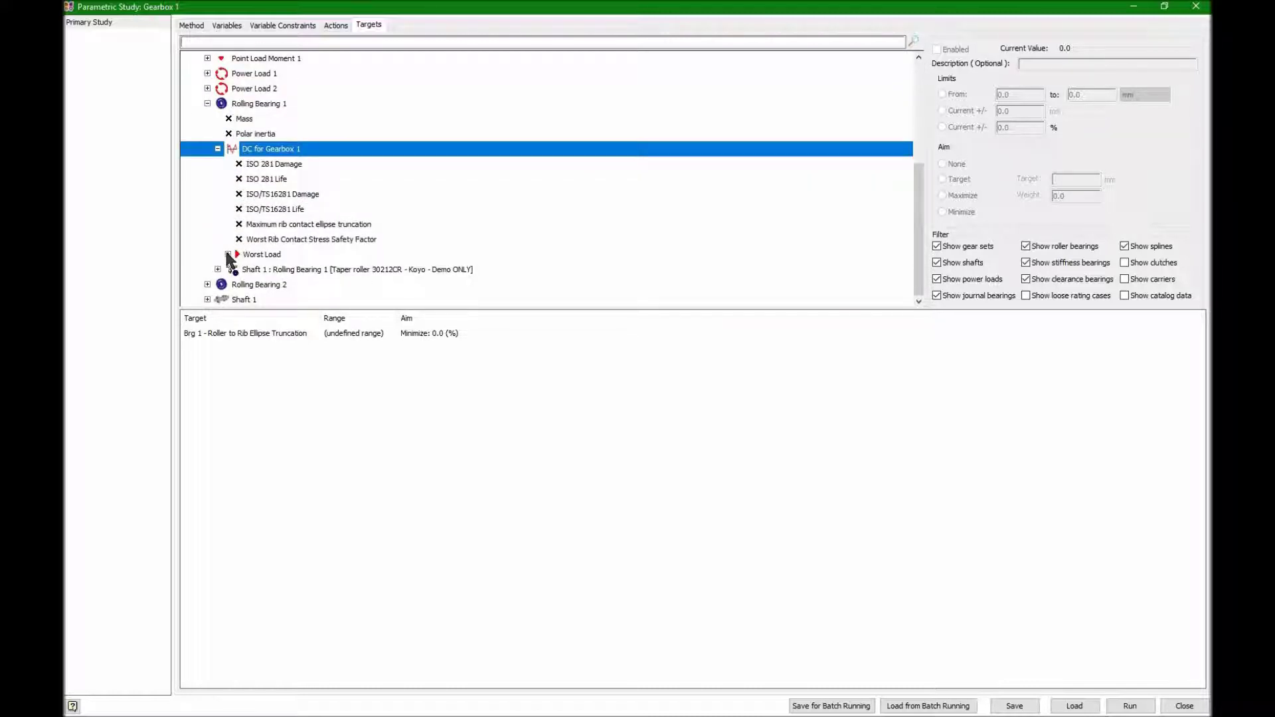
left_click(228, 255)
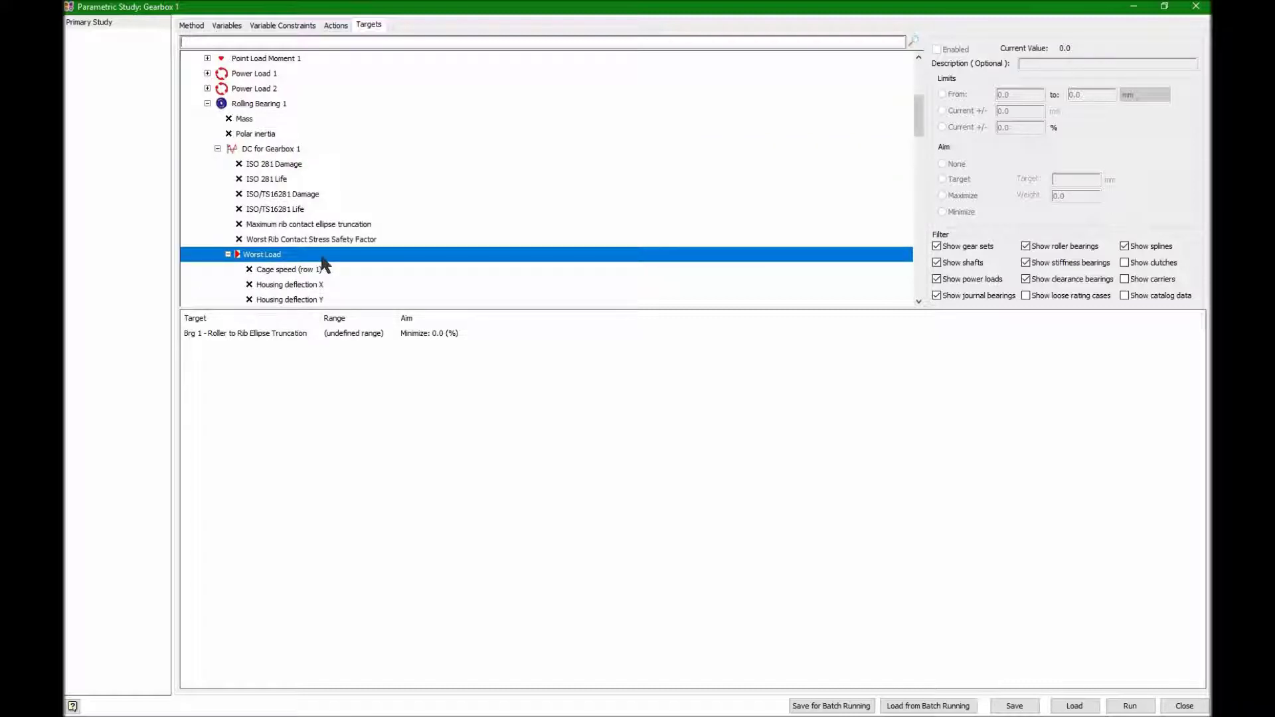
scroll(391, 251, "down", 7)
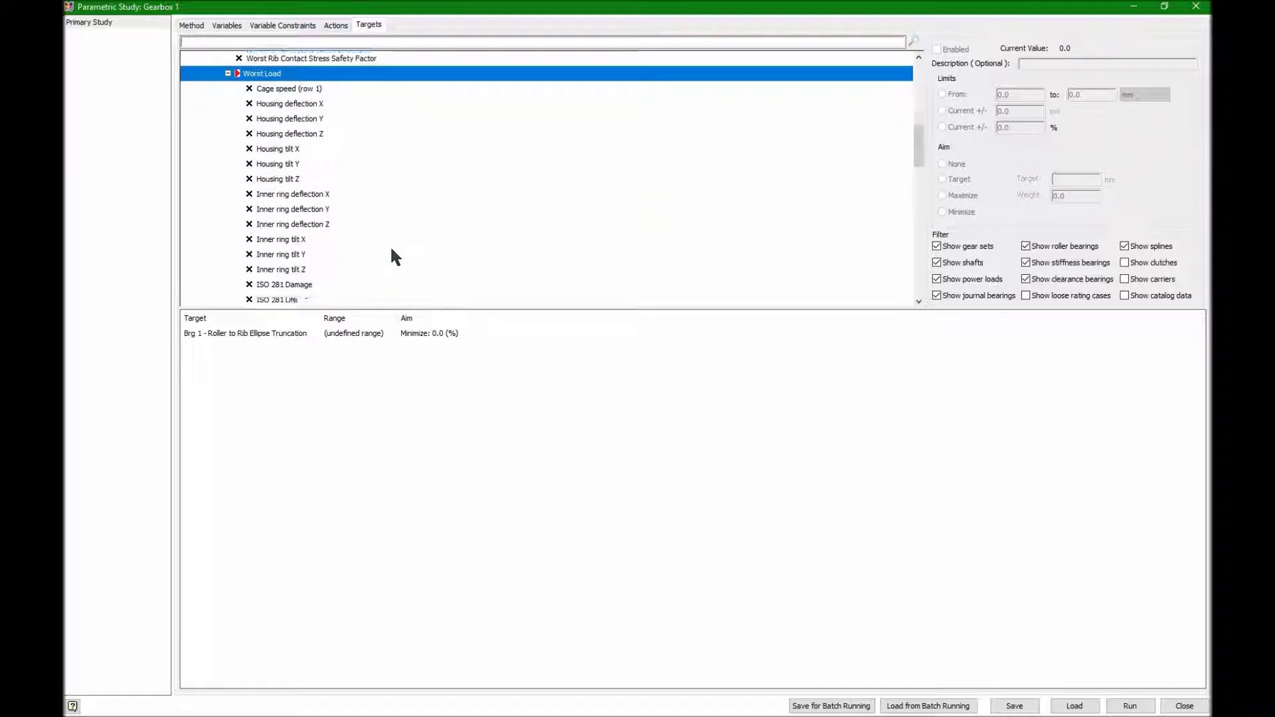
scroll(330, 258, "down", 6)
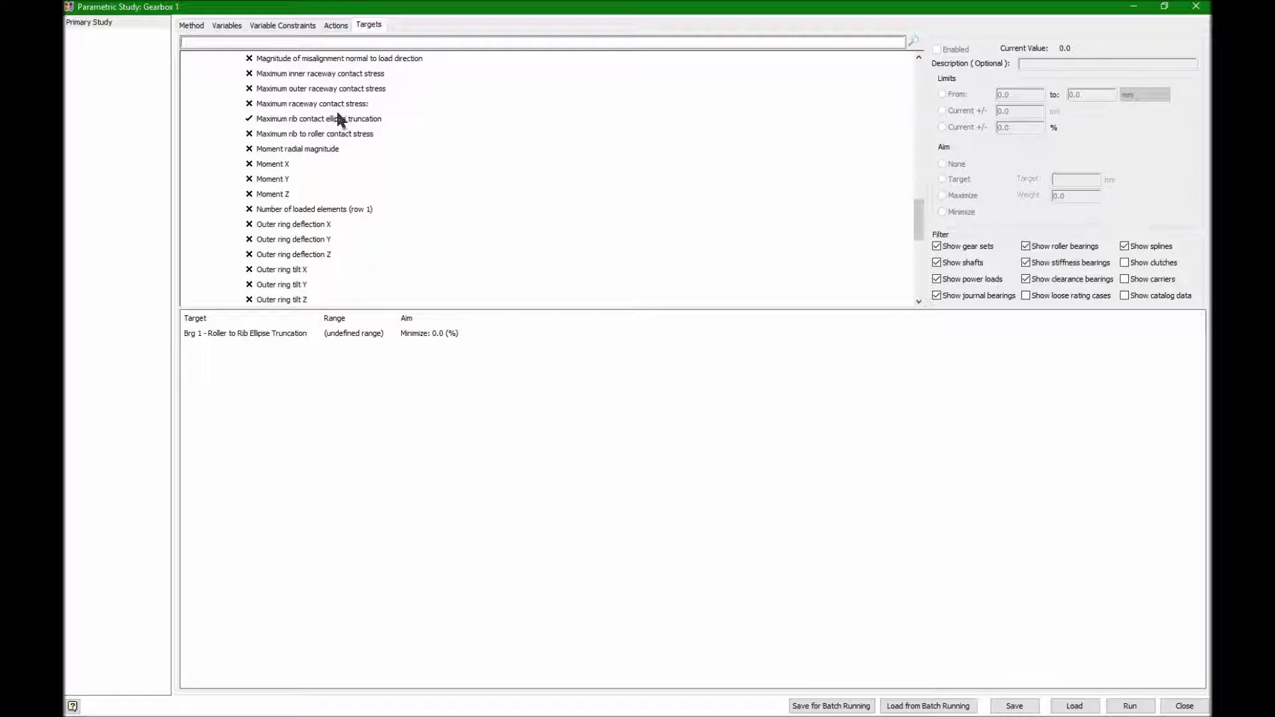
left_click(370, 124)
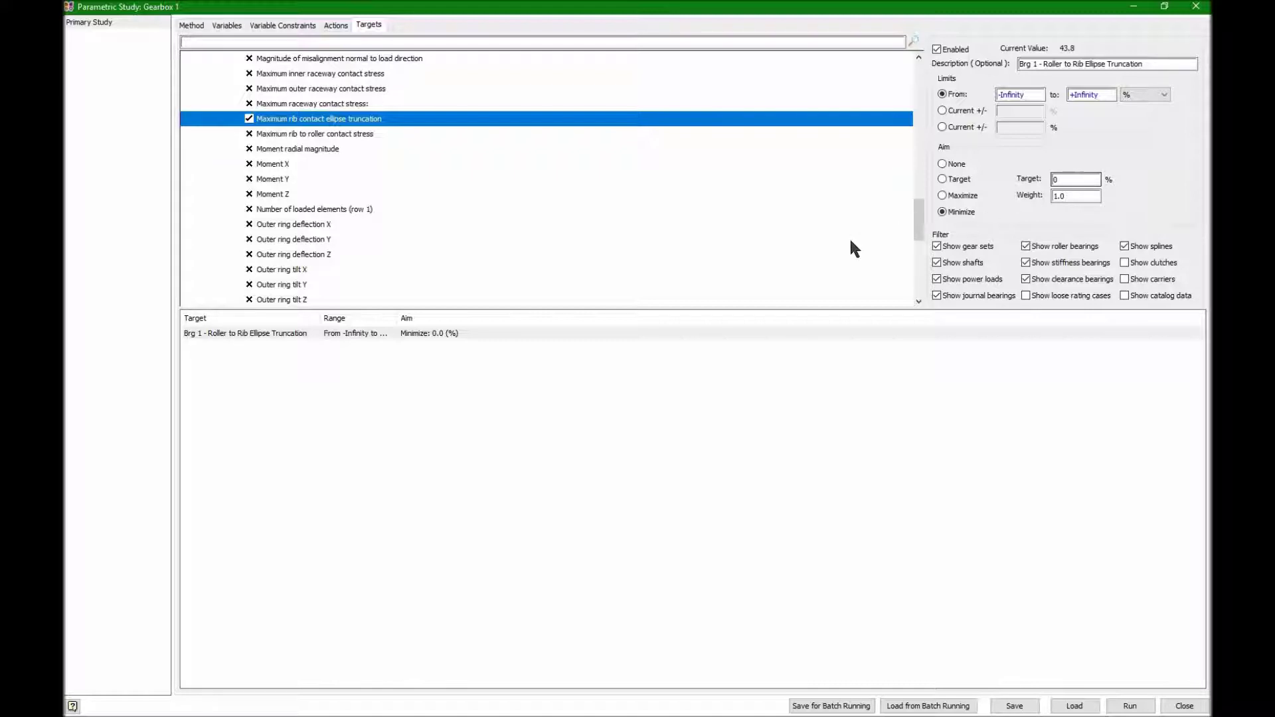
- Run the full factorial study and plot Brg 1 rib angle on x, roller end radius on y and roller to rib ellipse truncation on z
left_click(1128, 706)
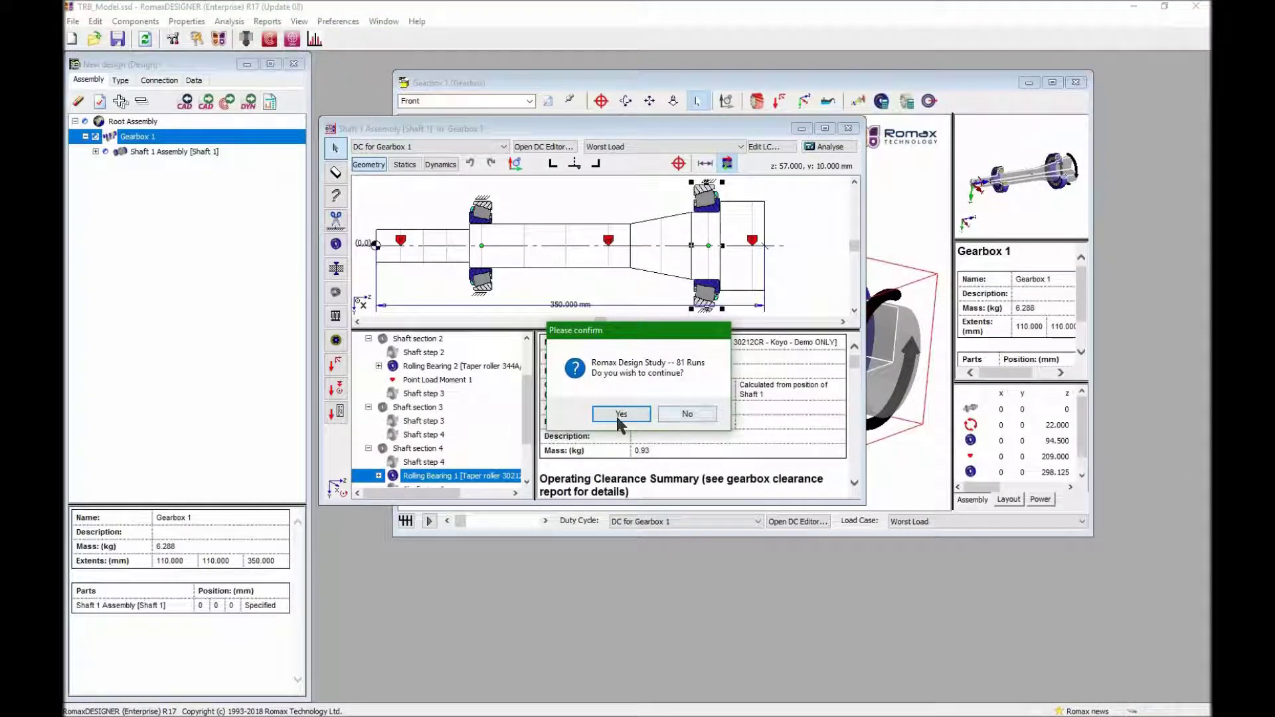
left_click(622, 414)
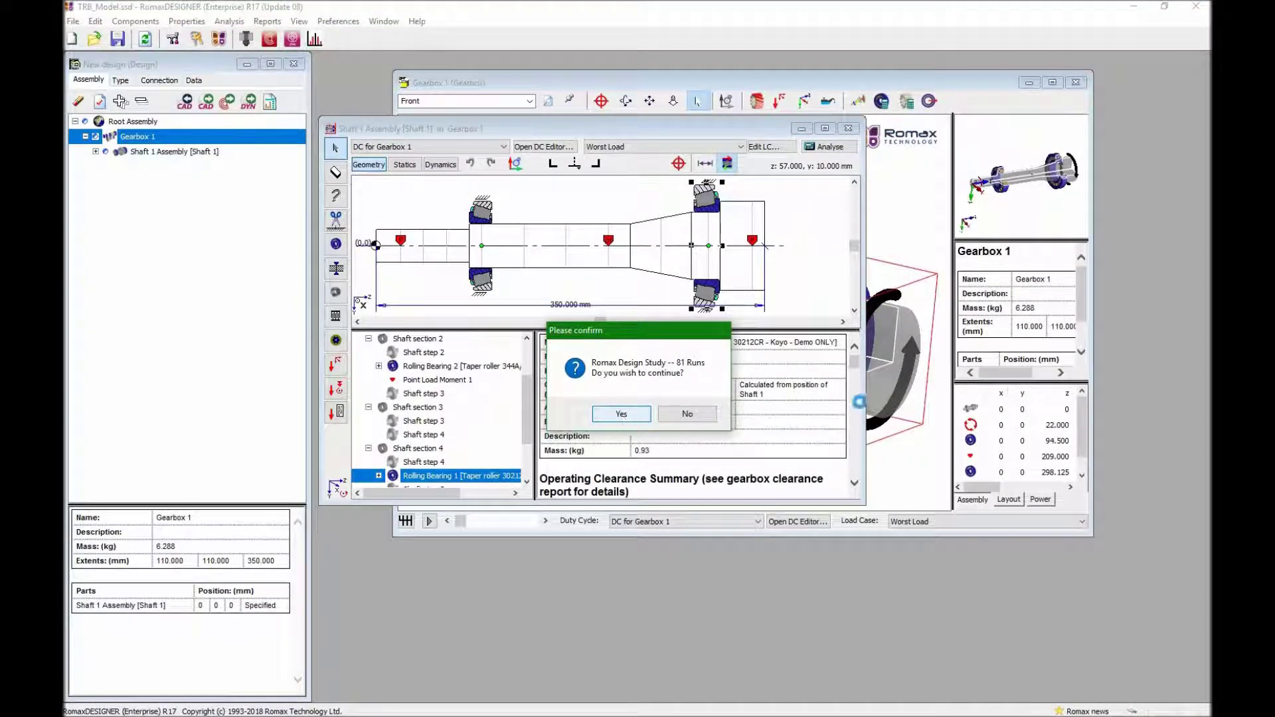
left_click(429, 281)
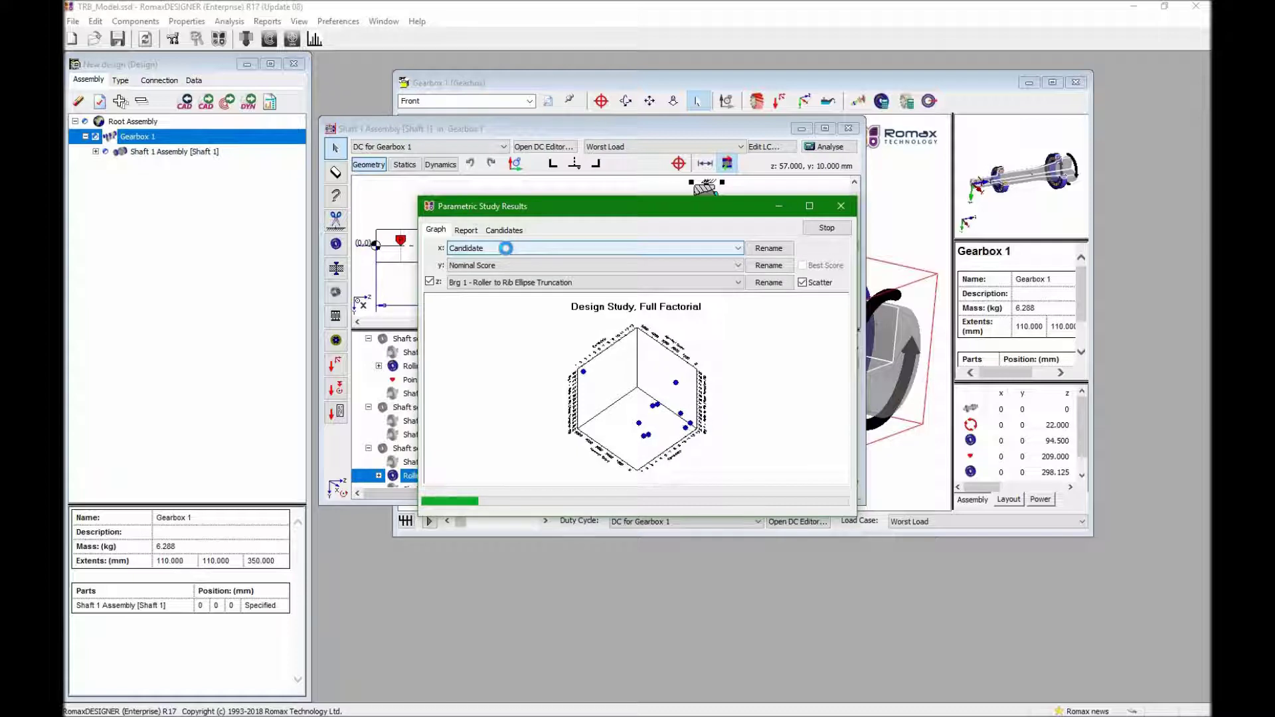
left_click(508, 254)
left_click(508, 273)
left_click(508, 265)
left_click(572, 305)
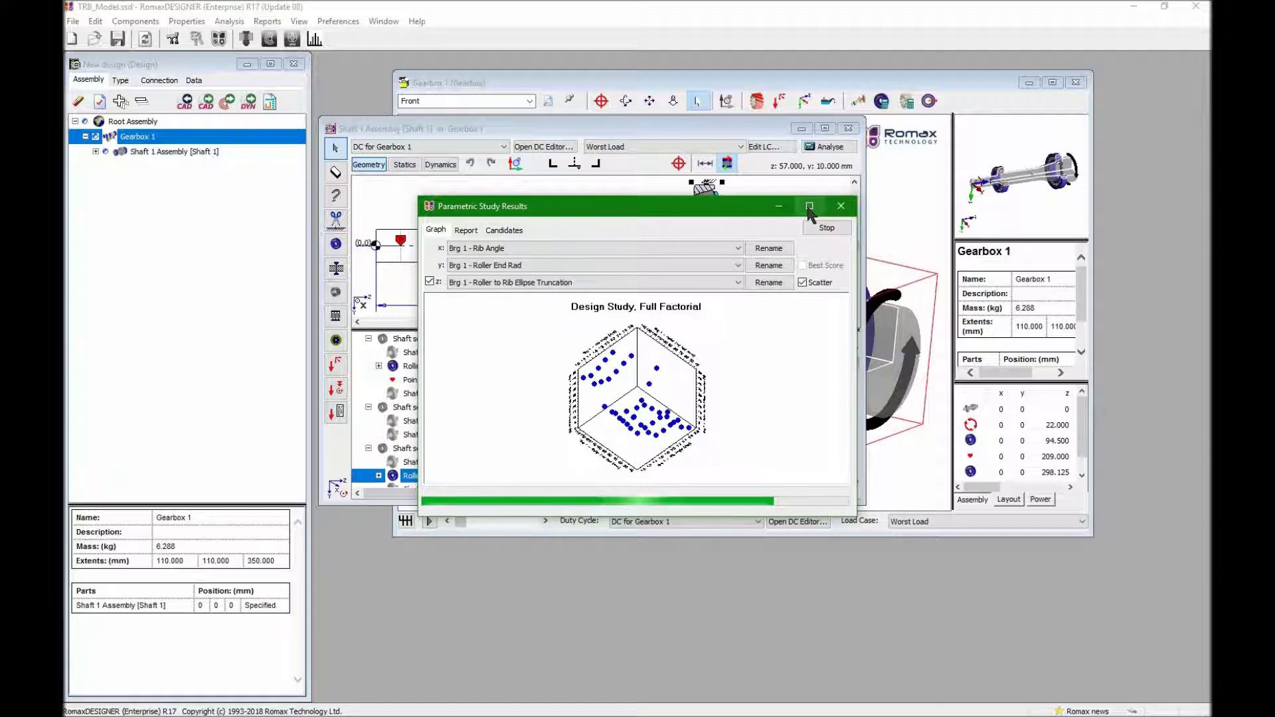
- Maximize the study results window and show the 3D scatter graph in top view
left_click(809, 207)
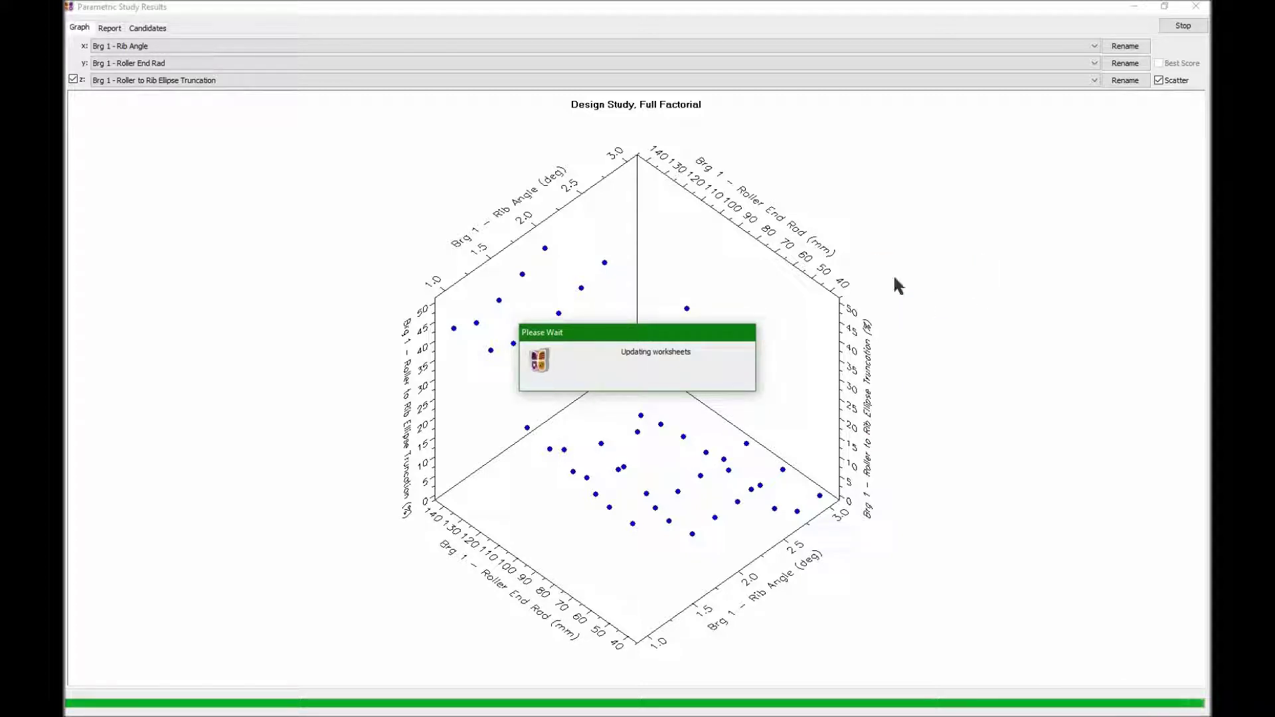
right_click(915, 170)
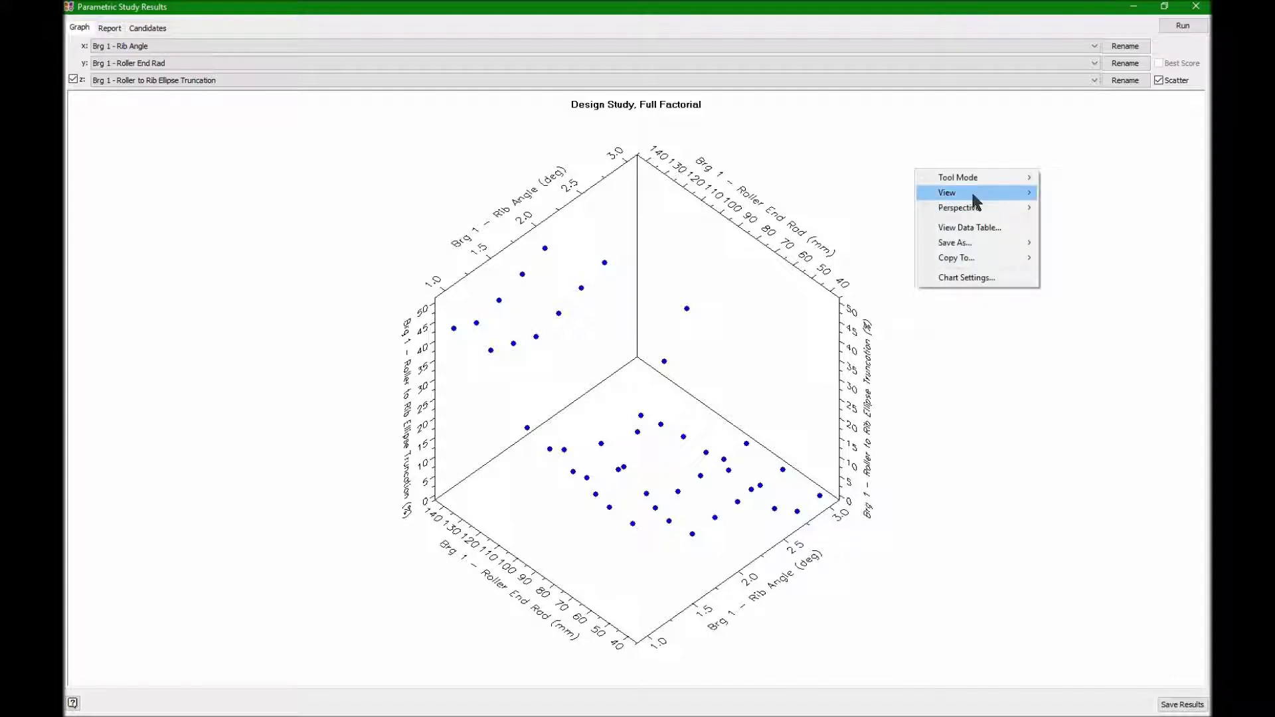
mouse_move(970, 193)
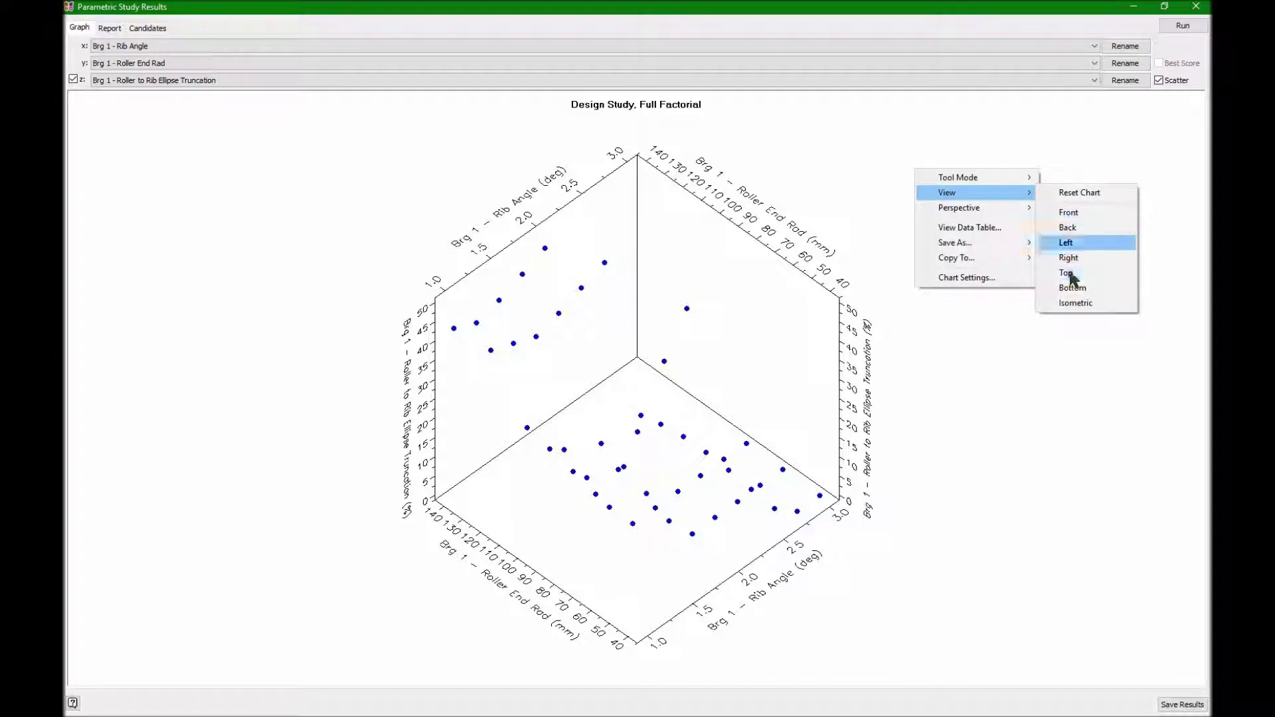
left_click(1049, 272)
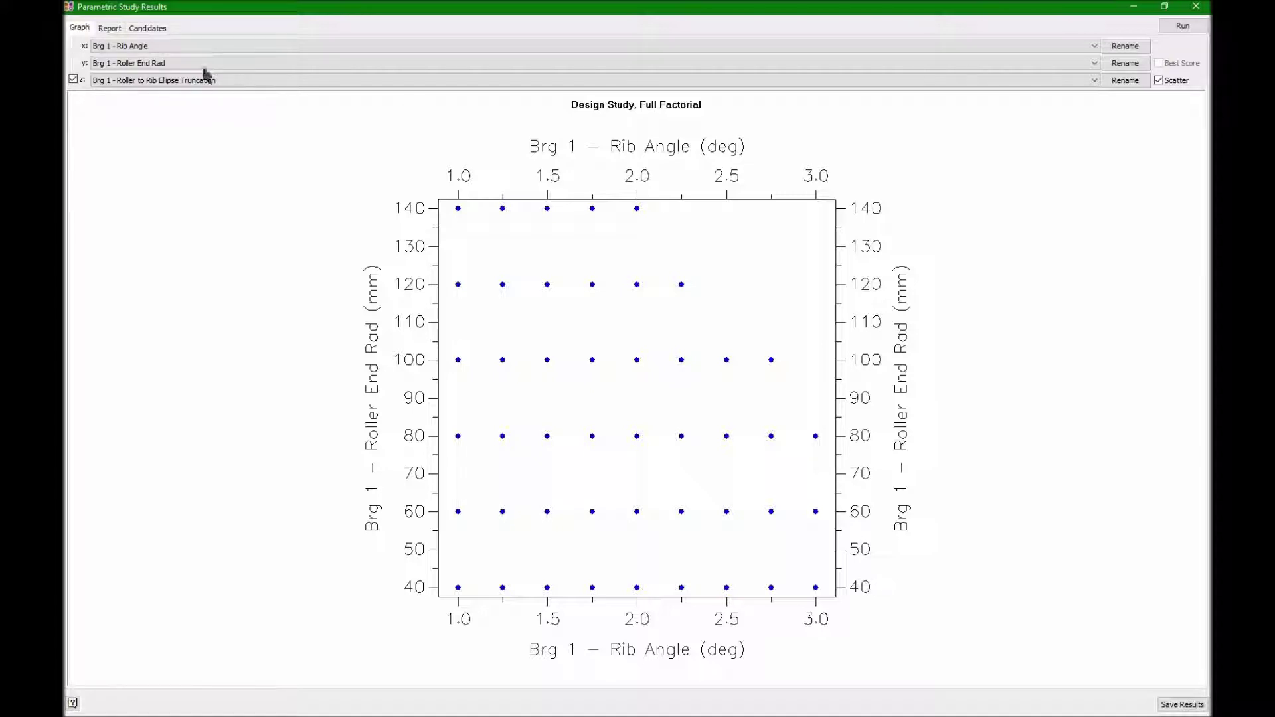
- Set the study report's number of candidates to 81 and examine the truncation results across the full candidate list
left_click(110, 28)
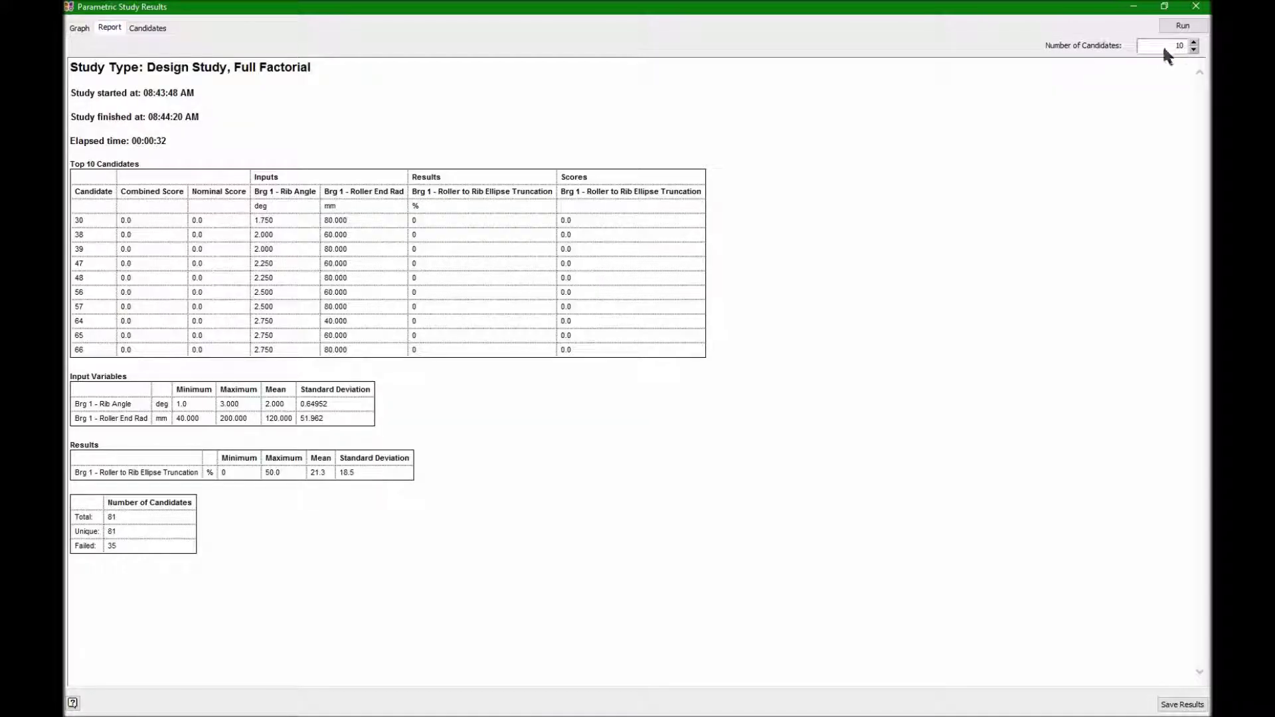
double_click(1167, 46)
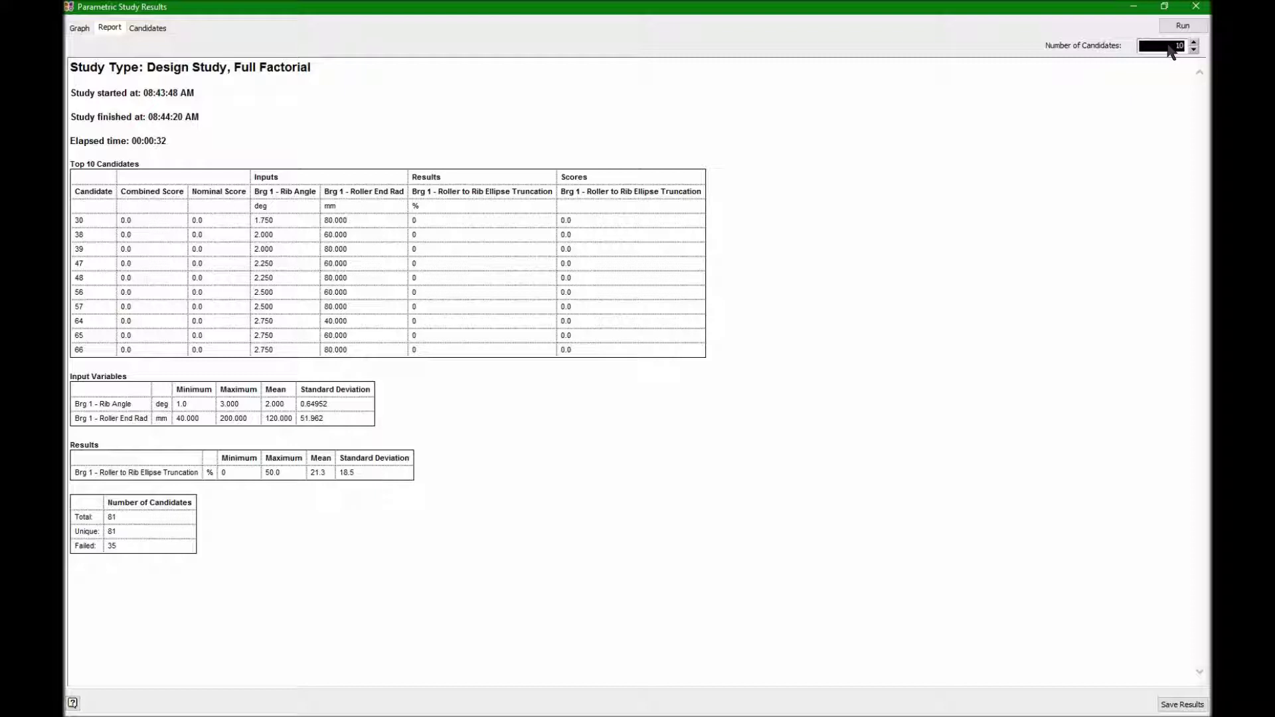
type("81")
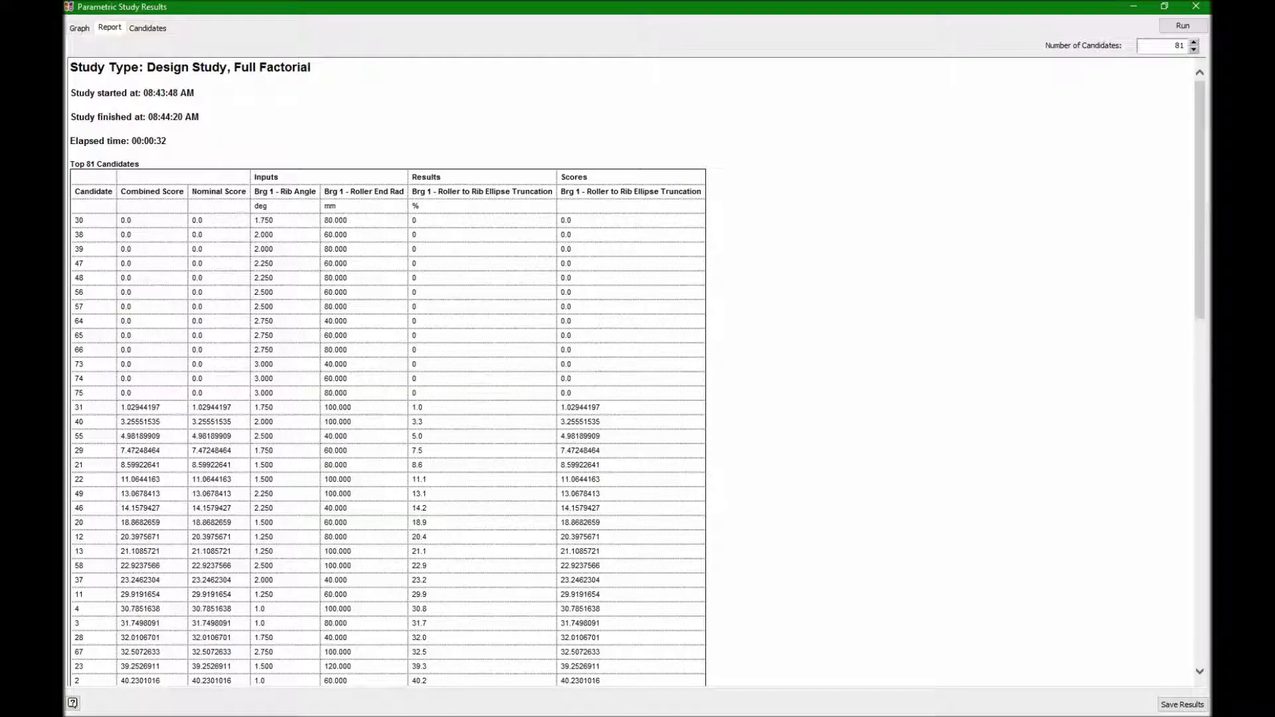
left_click(1193, 334)
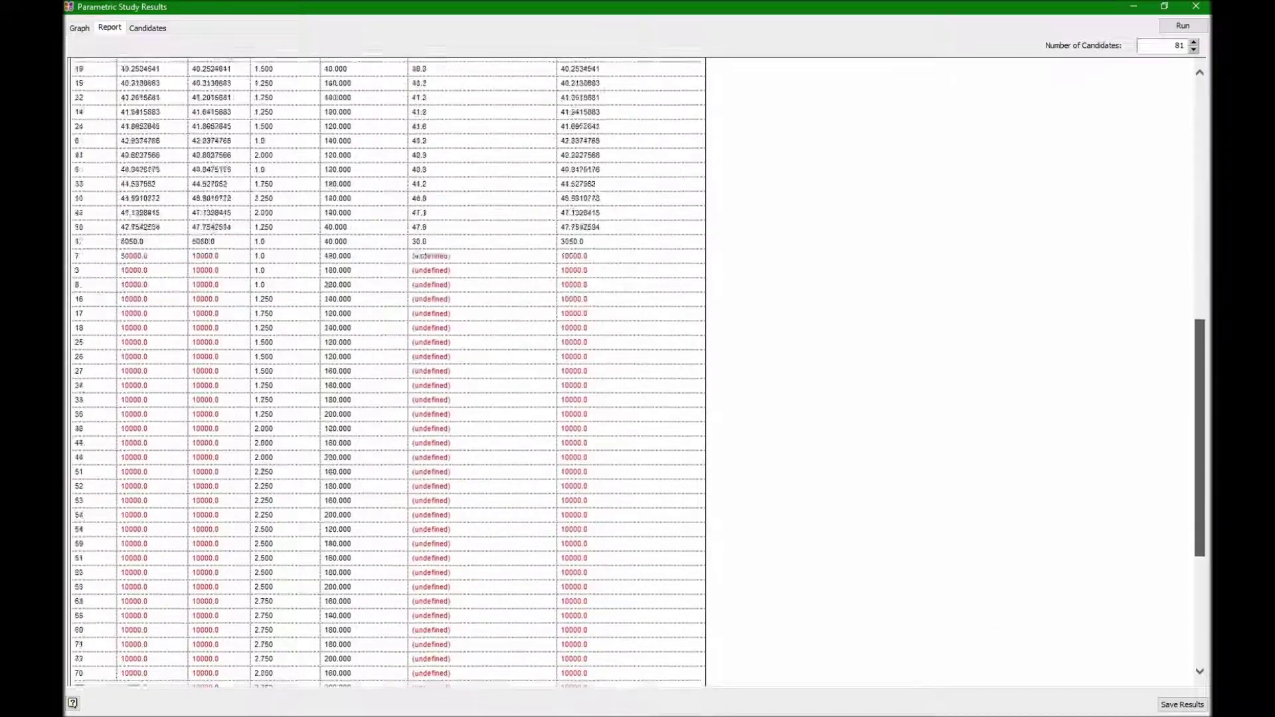
scroll(1199, 372, "down", 5)
scroll(402, 233, "up", 10)
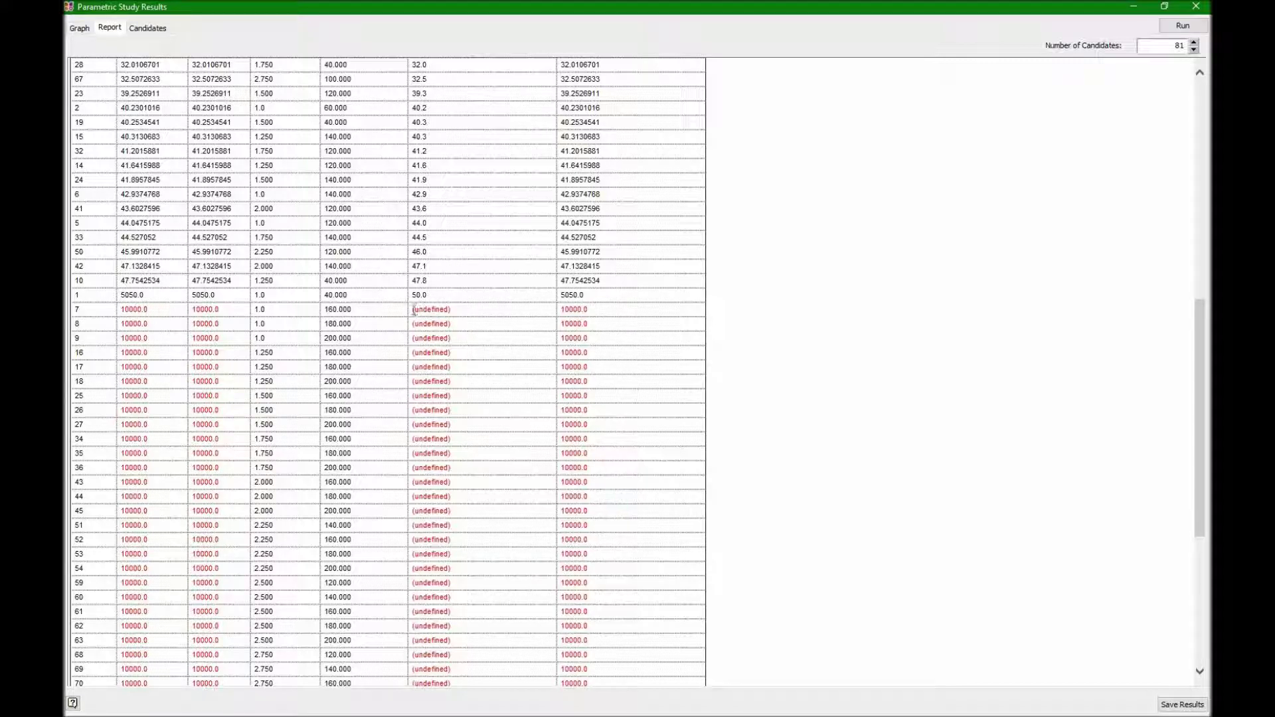
scroll(427, 488, "down", 7)
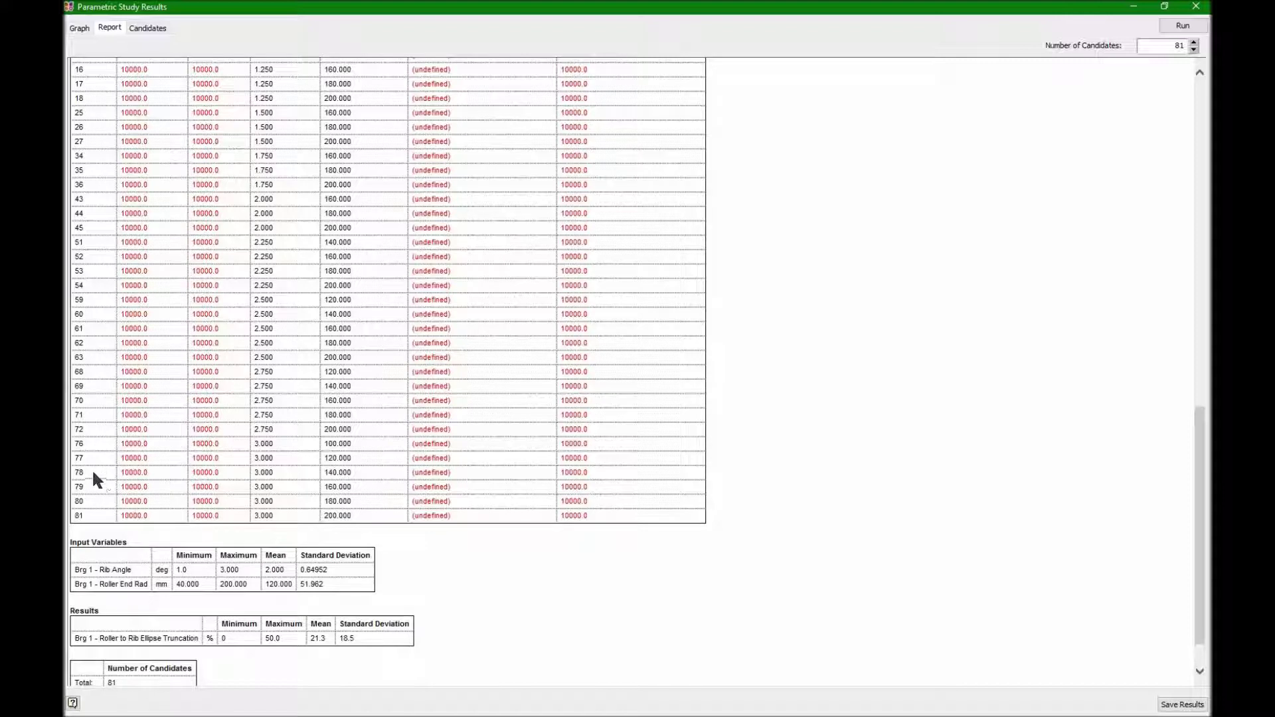
scroll(199, 245, "up", 4)
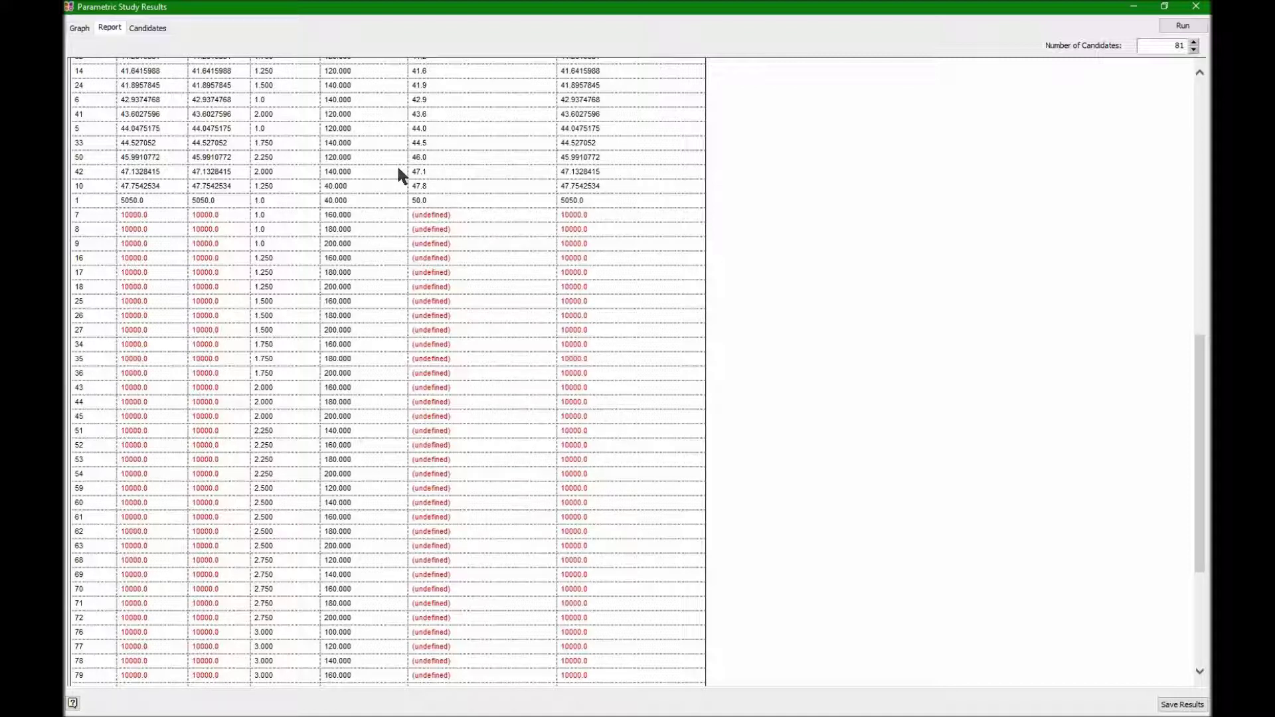
- Change the results graph from scatter points to a contoured surface and show it in top view
left_click(80, 27)
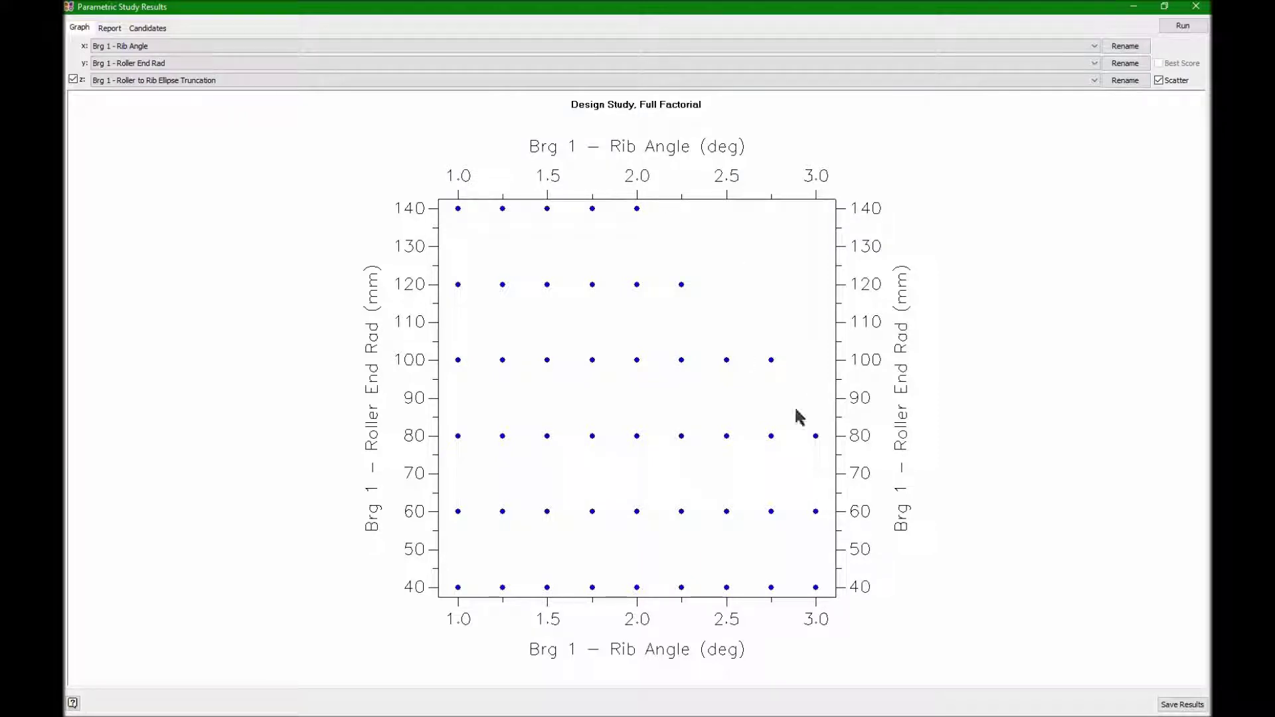
left_click(1158, 79)
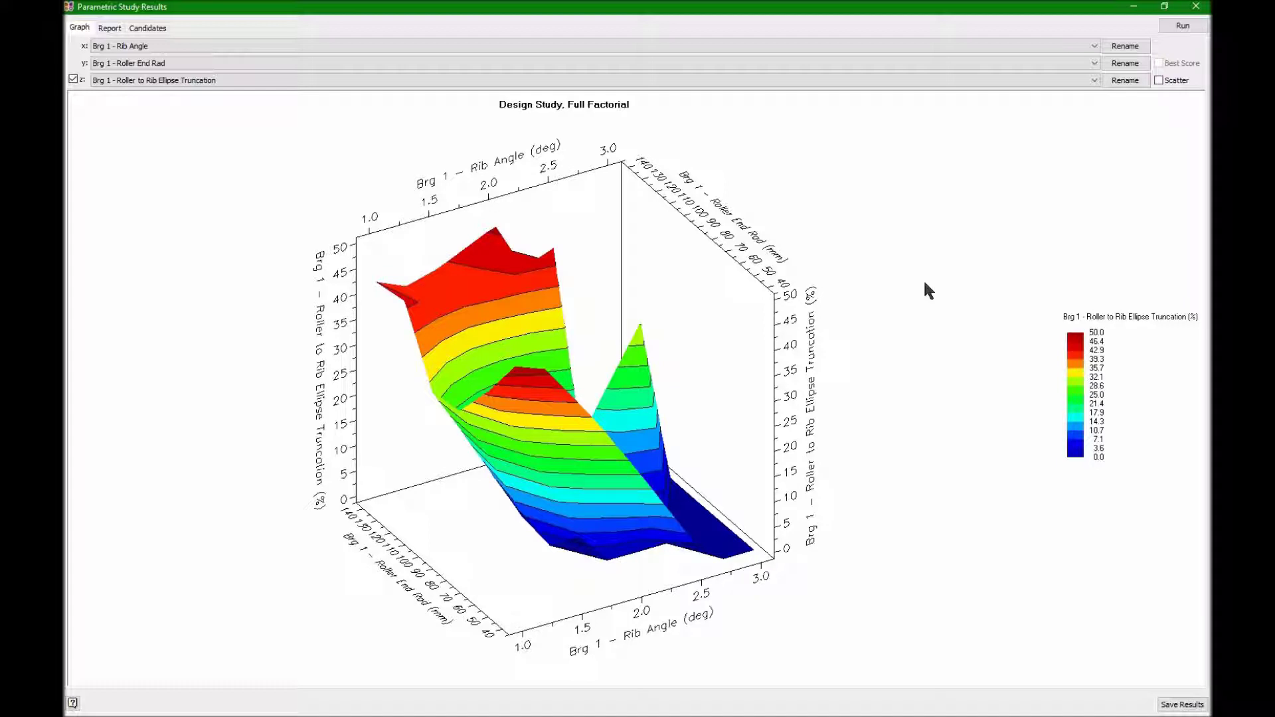
right_click(937, 272)
mouse_move(970, 294)
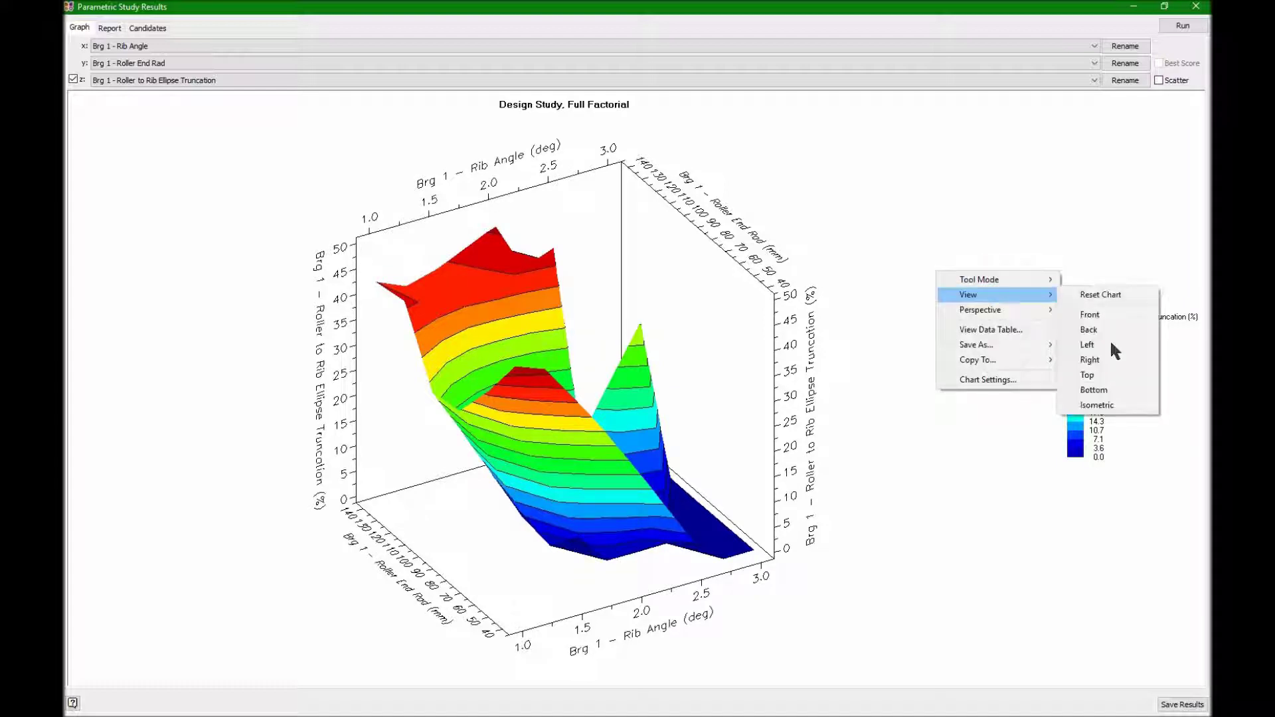
left_click(1089, 375)
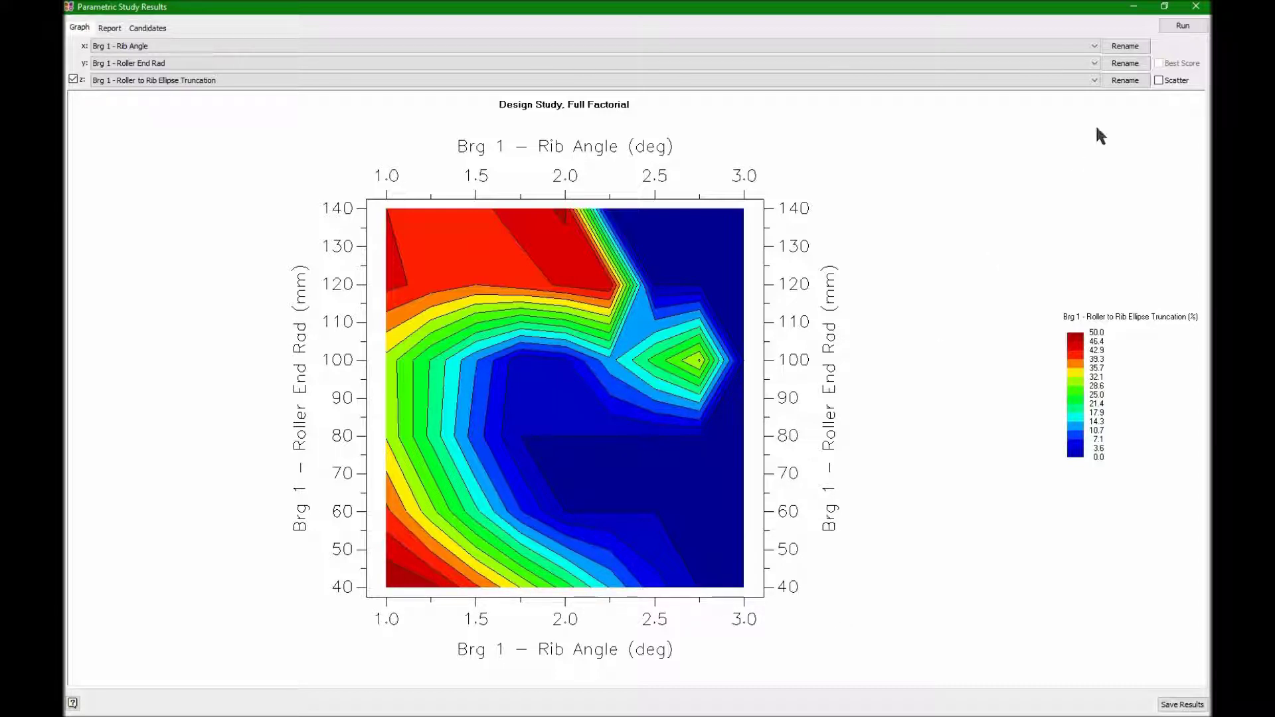
- Return to the study setup and define Brg 1 rib angle as discrete values from 1.7 to 3.5 deg at 0.1 deg intervals
left_click(1164, 7)
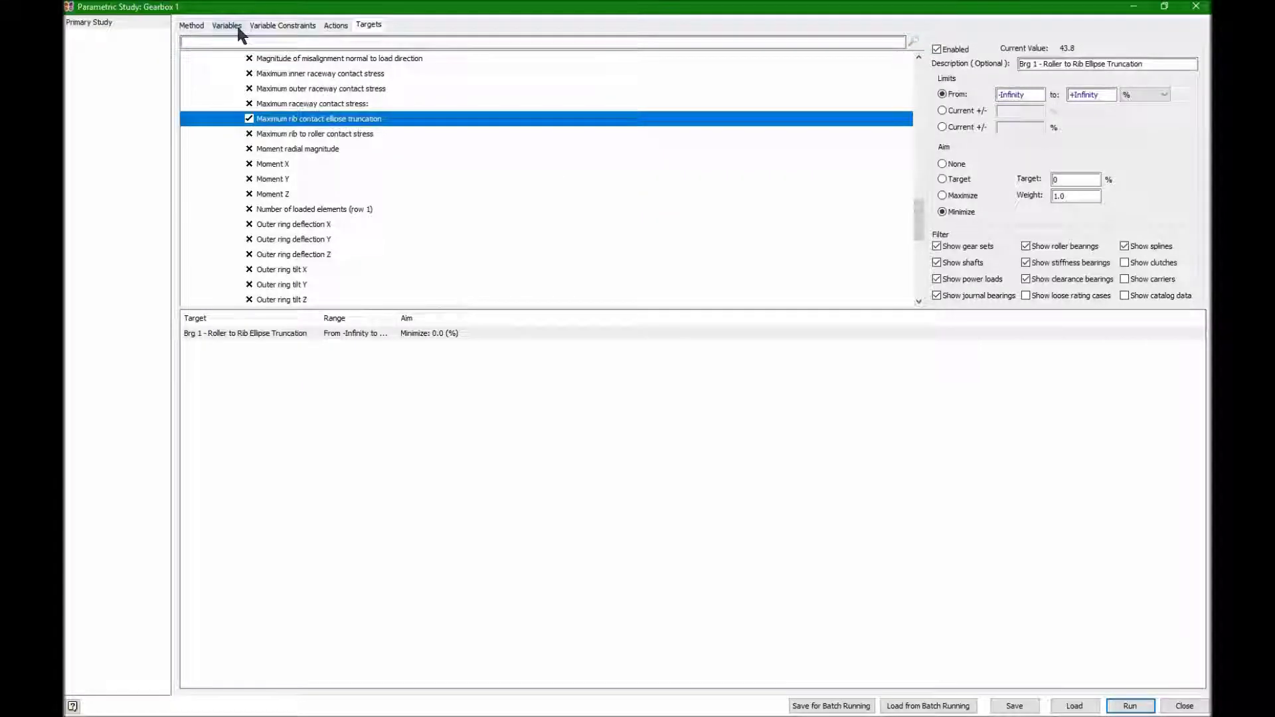
left_click(236, 25)
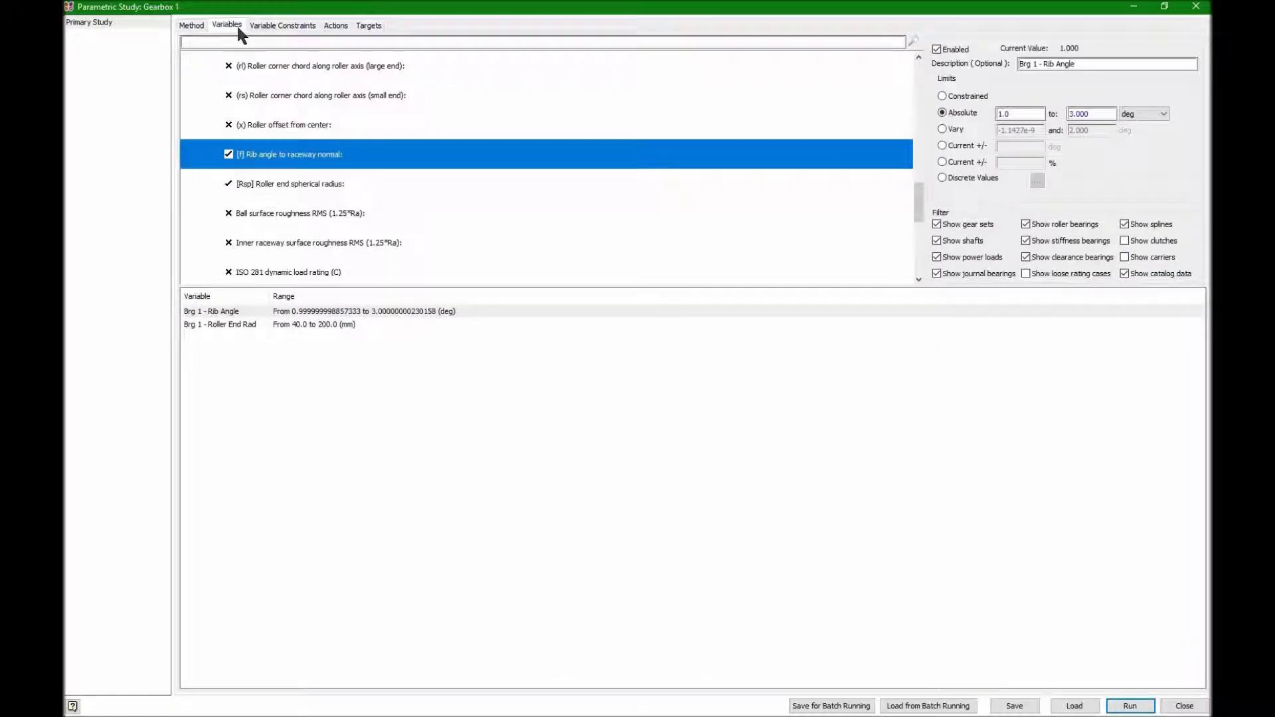
left_click(354, 311)
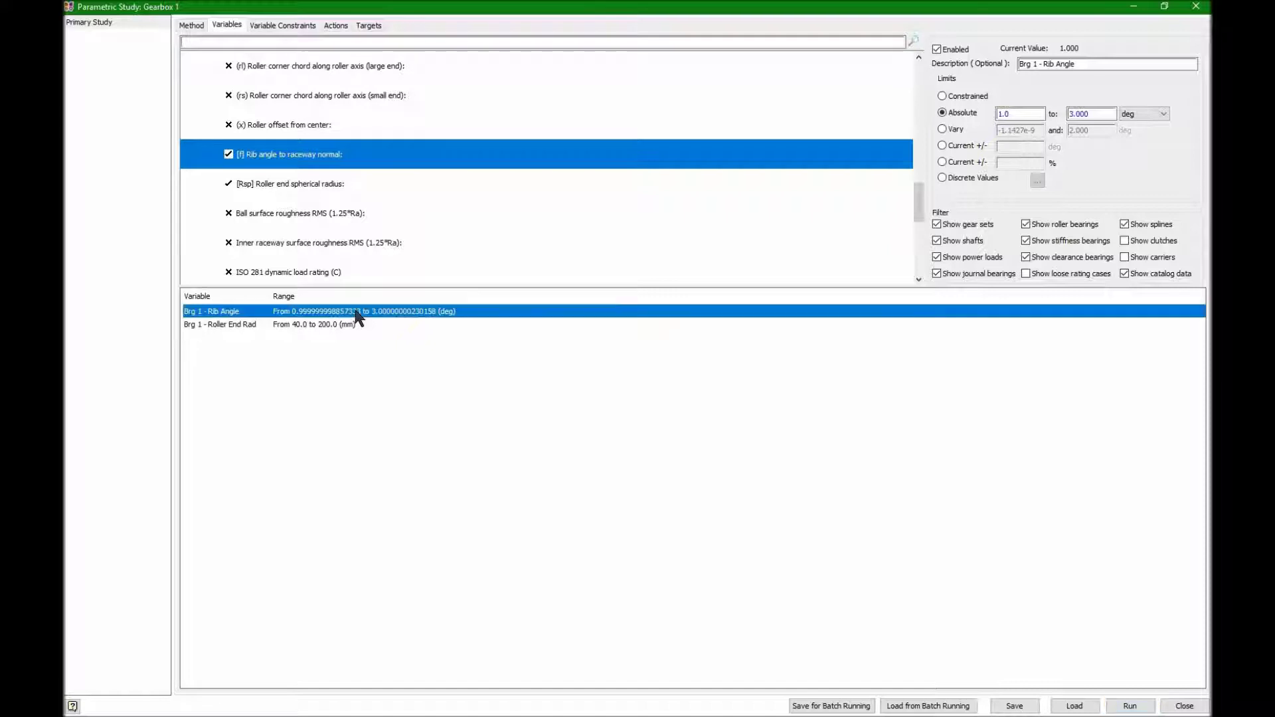
left_click(942, 178)
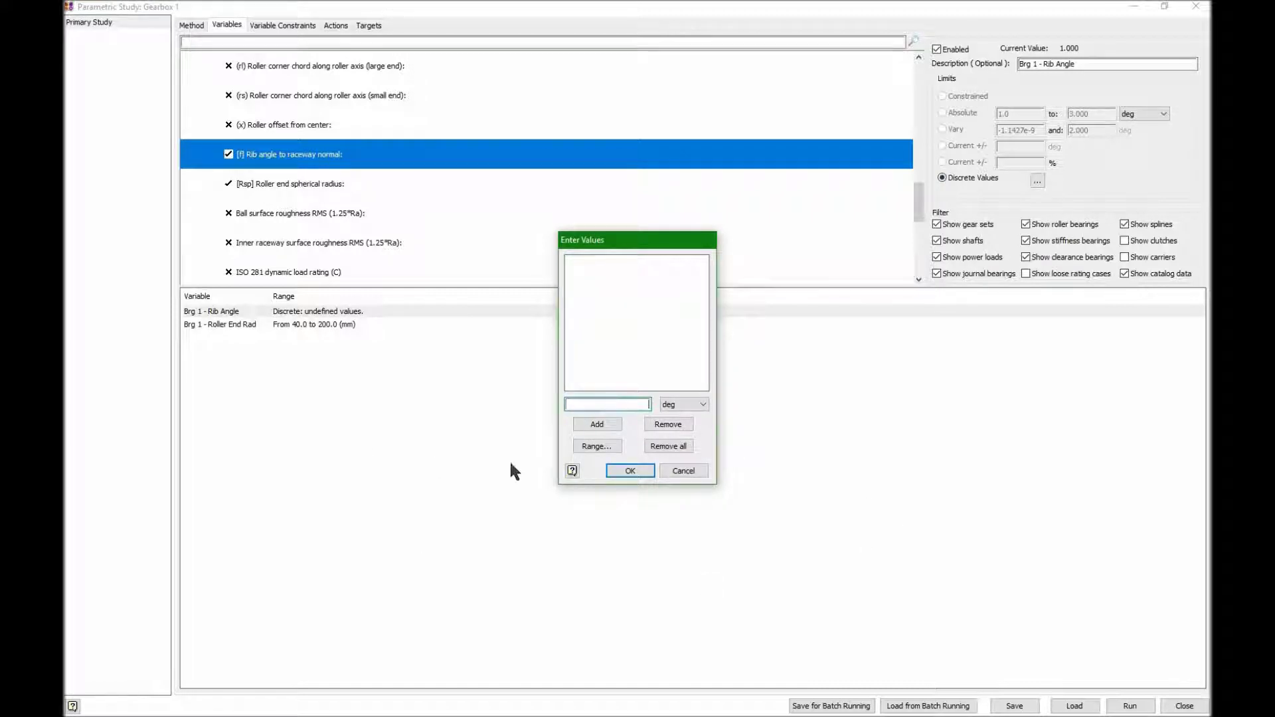
left_click(585, 448)
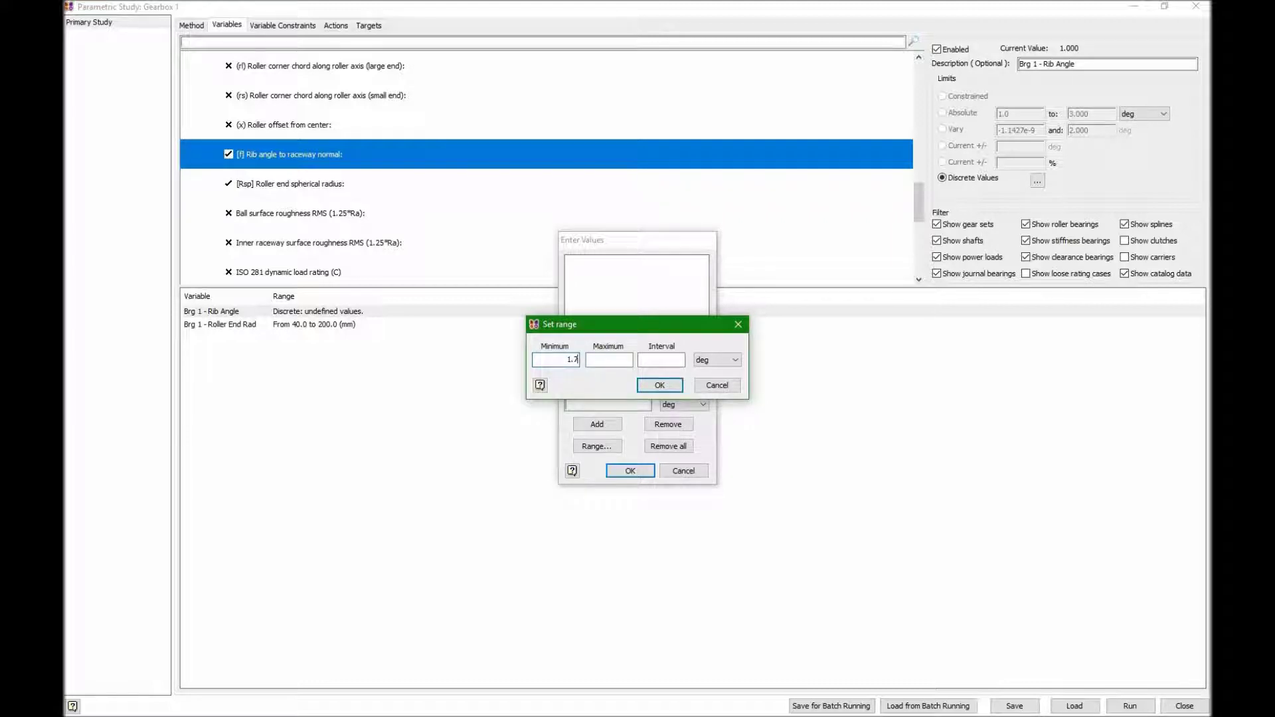
key("Tab")
type("3.5")
key("Tab")
key("Return")
left_click(666, 385)
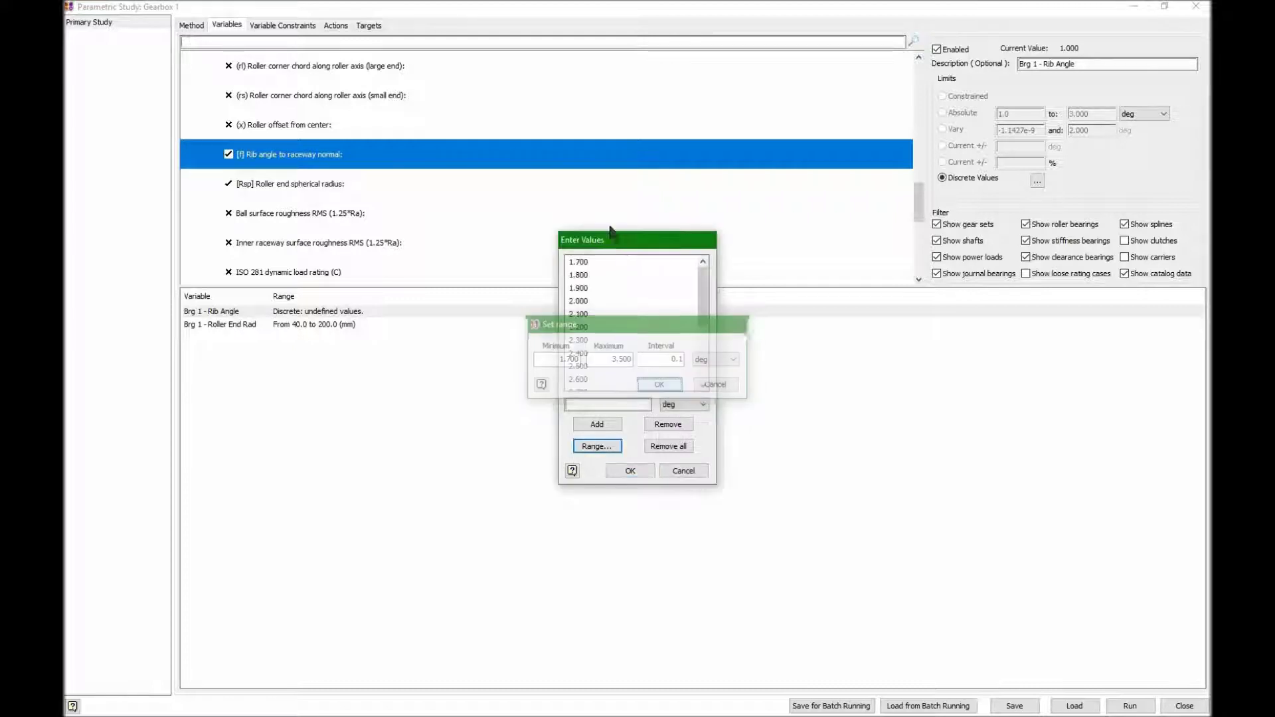
left_click(629, 470)
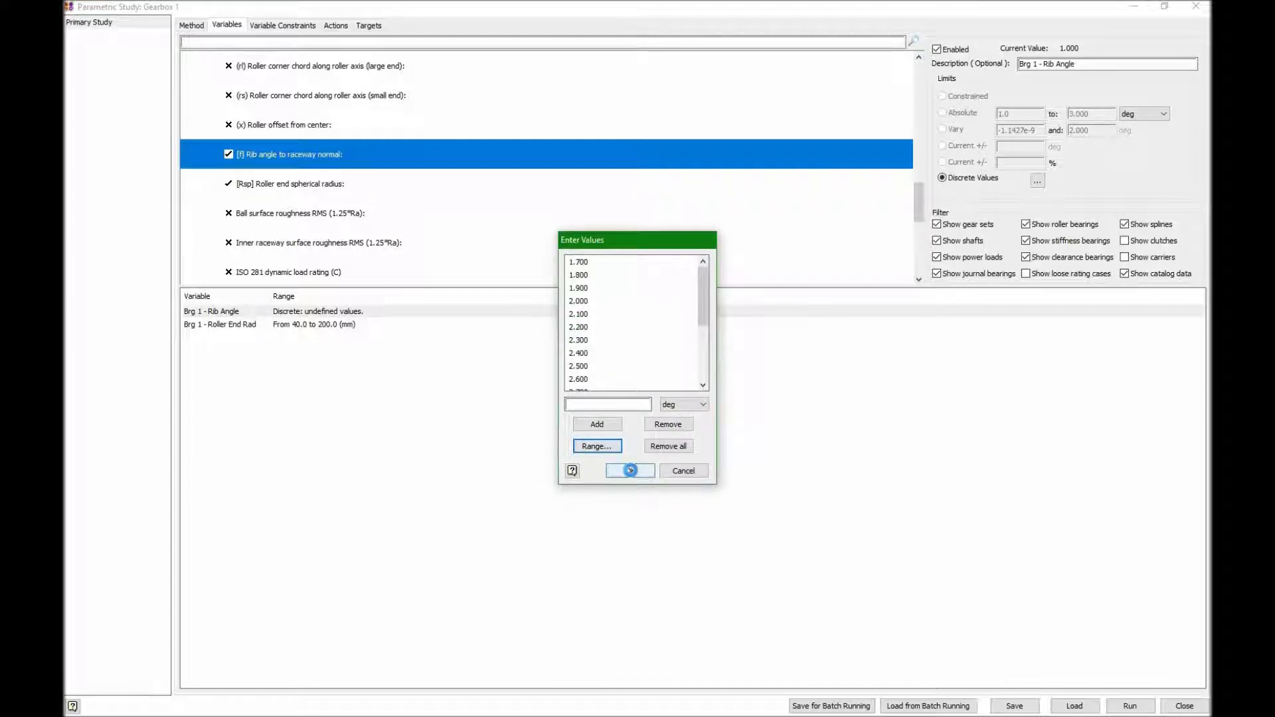
- Define Brg 1 roller end radius as discrete values from 50 to 90 mm at 5 mm intervals
left_click(309, 324)
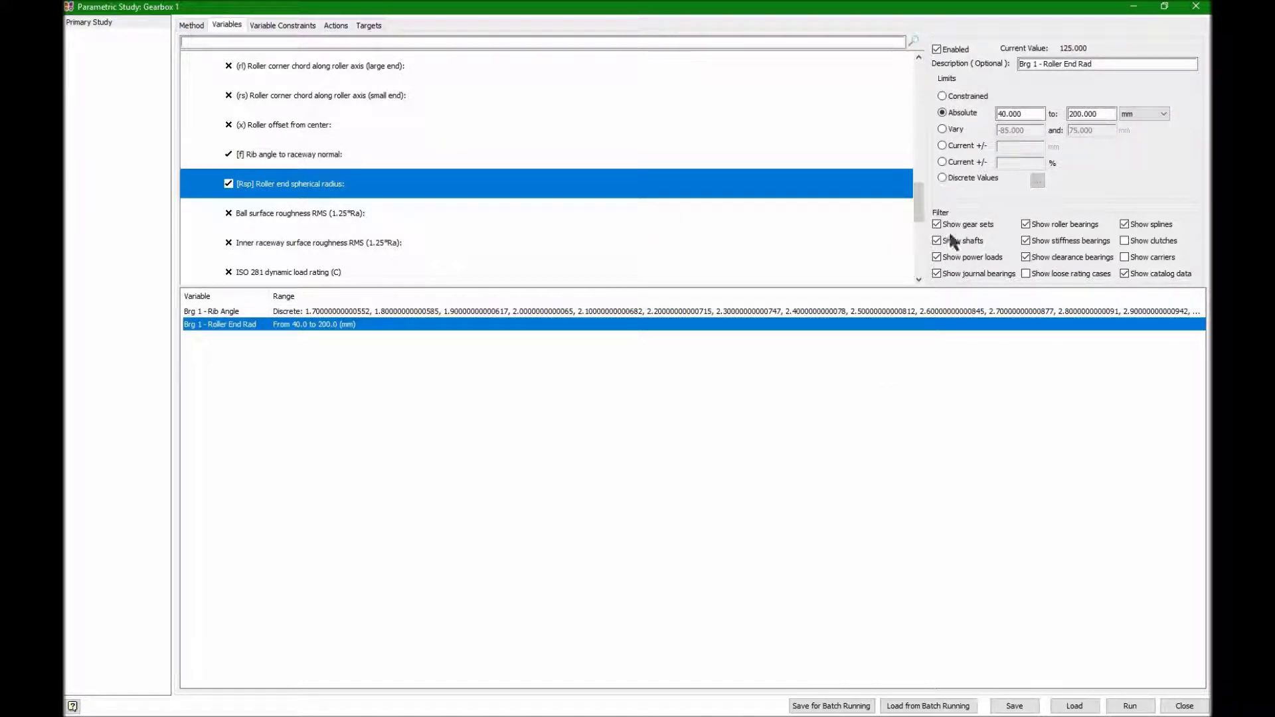
left_click(941, 178)
left_click(602, 444)
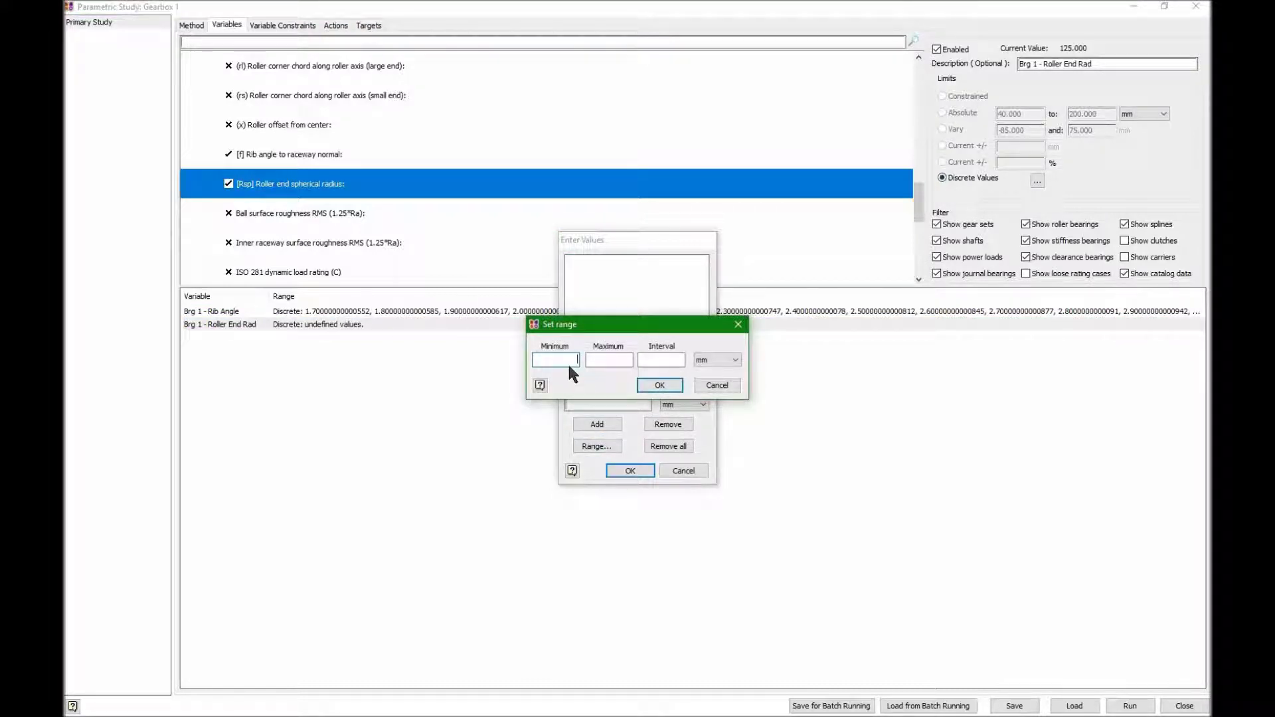
type("50")
key("Tab")
key("Tab")
key("Tab")
left_click(666, 388)
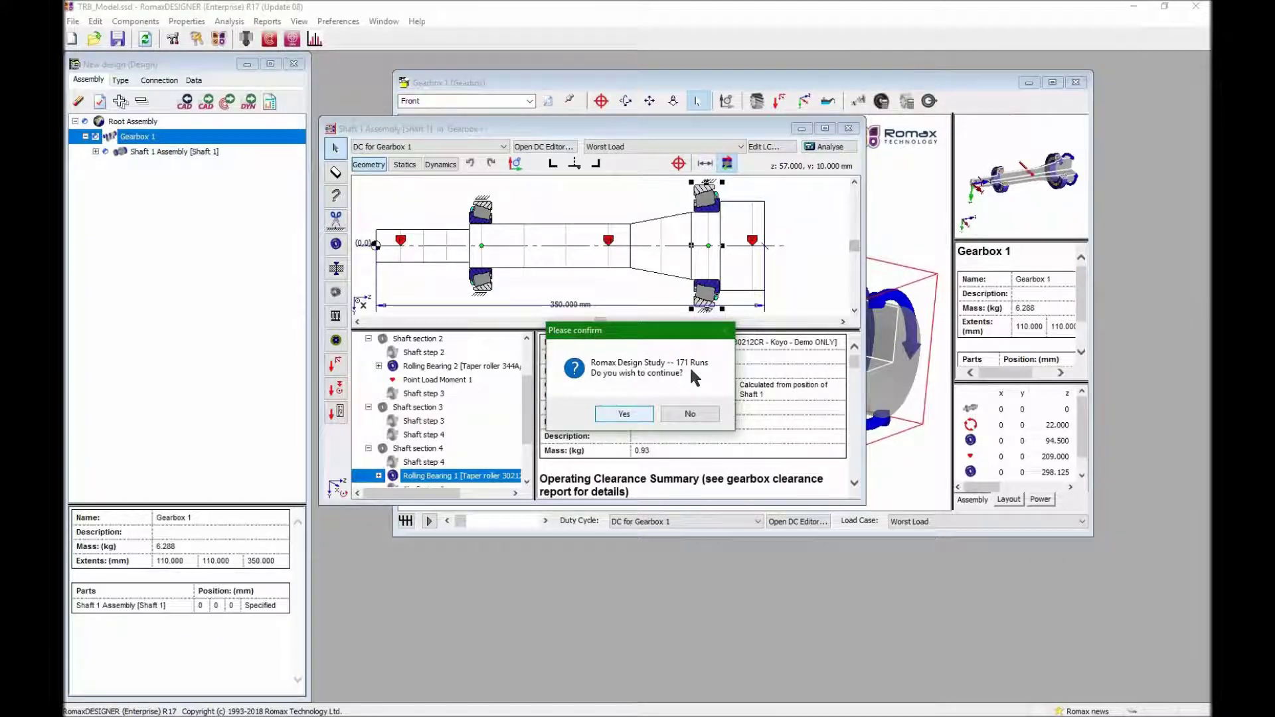
- Run the refined study, plot rib angle on x, roller end radius on y and ellipse truncation on z, and maximize the results window
left_click(623, 414)
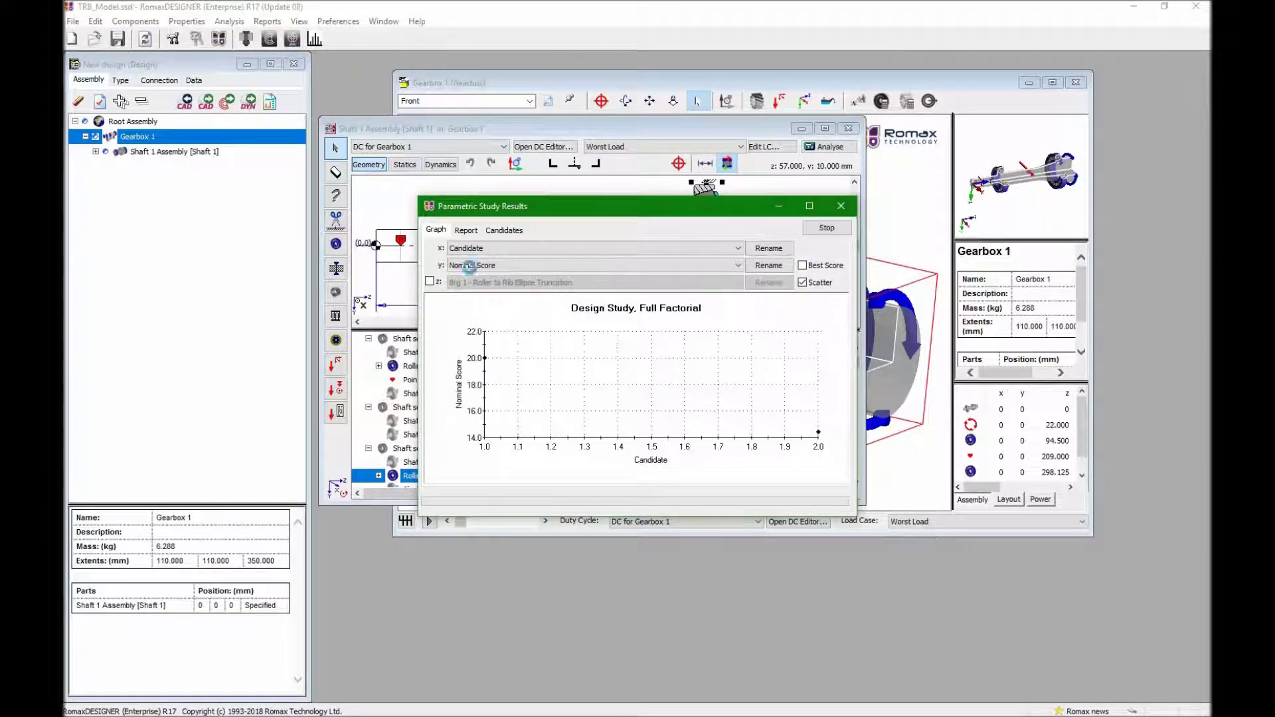
left_click(429, 282)
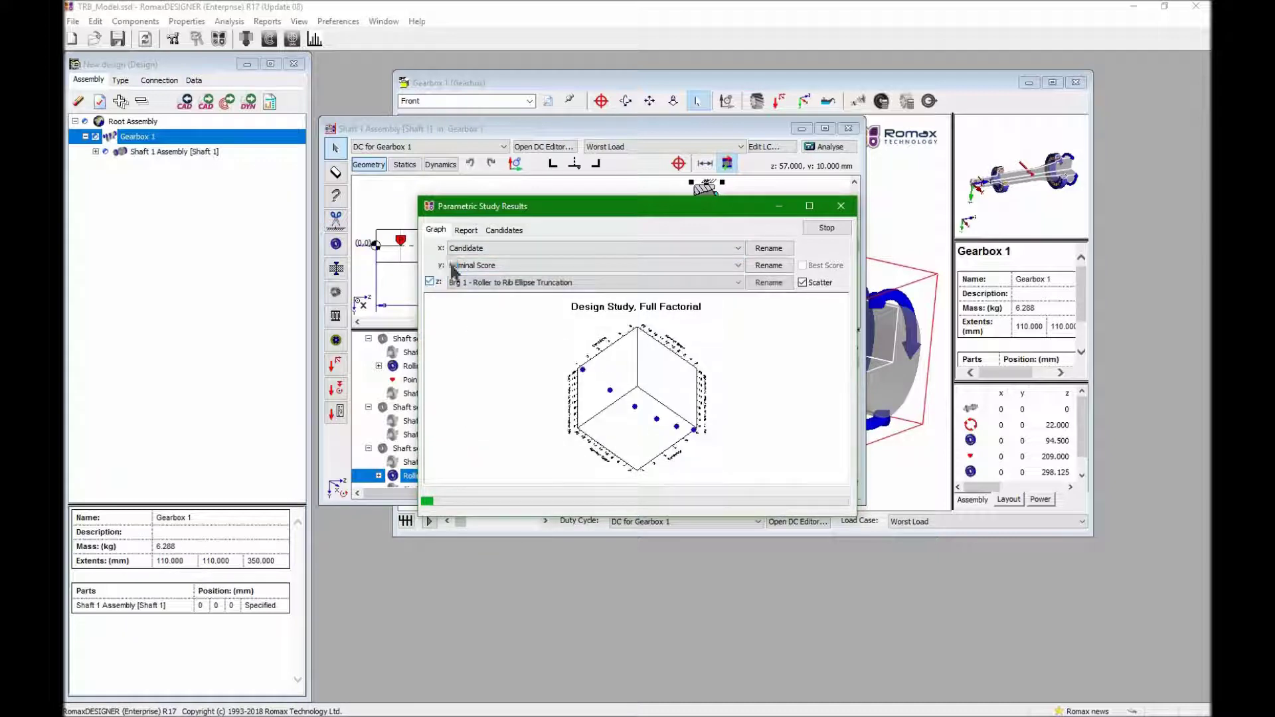
left_click(456, 264)
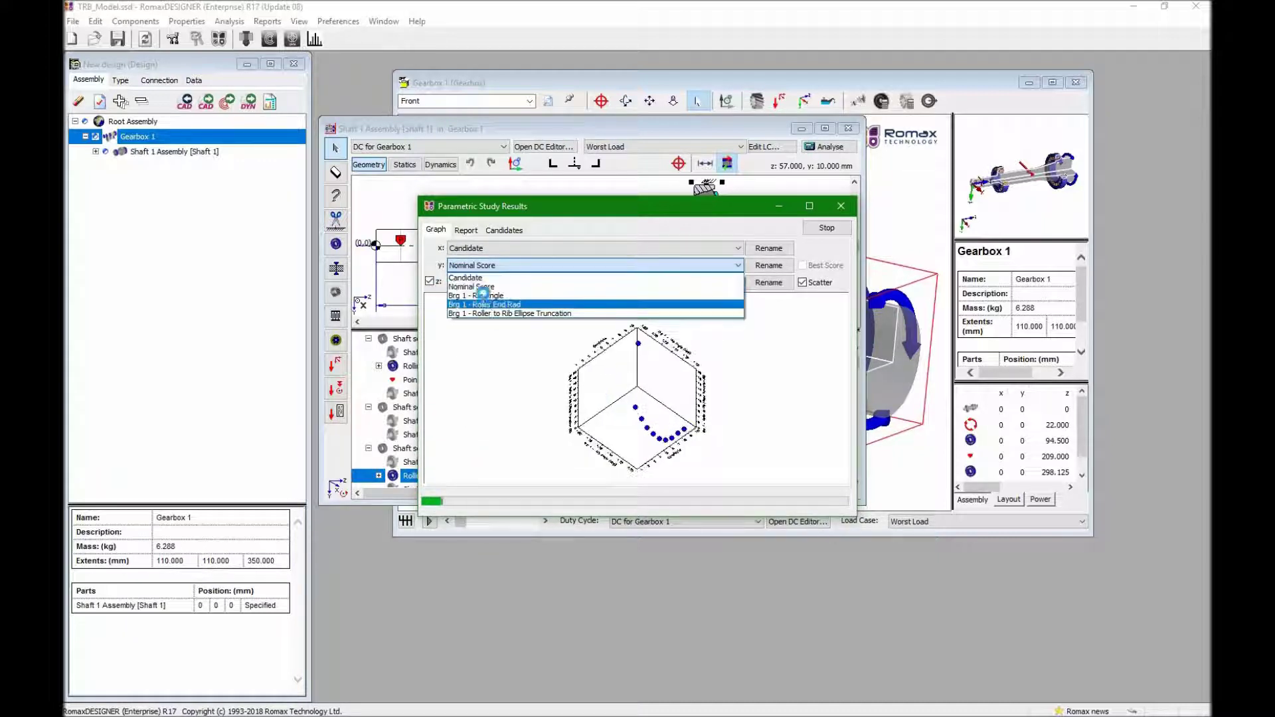
left_click(485, 293)
left_click(484, 249)
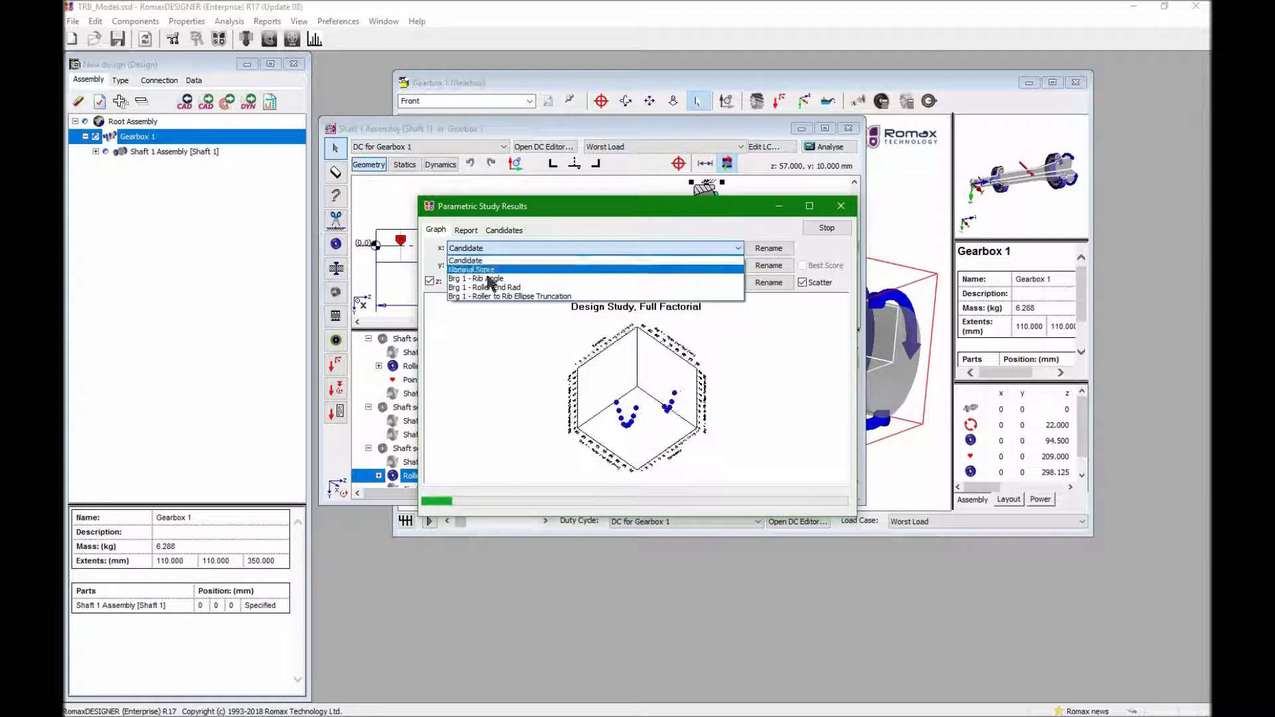
key("Return")
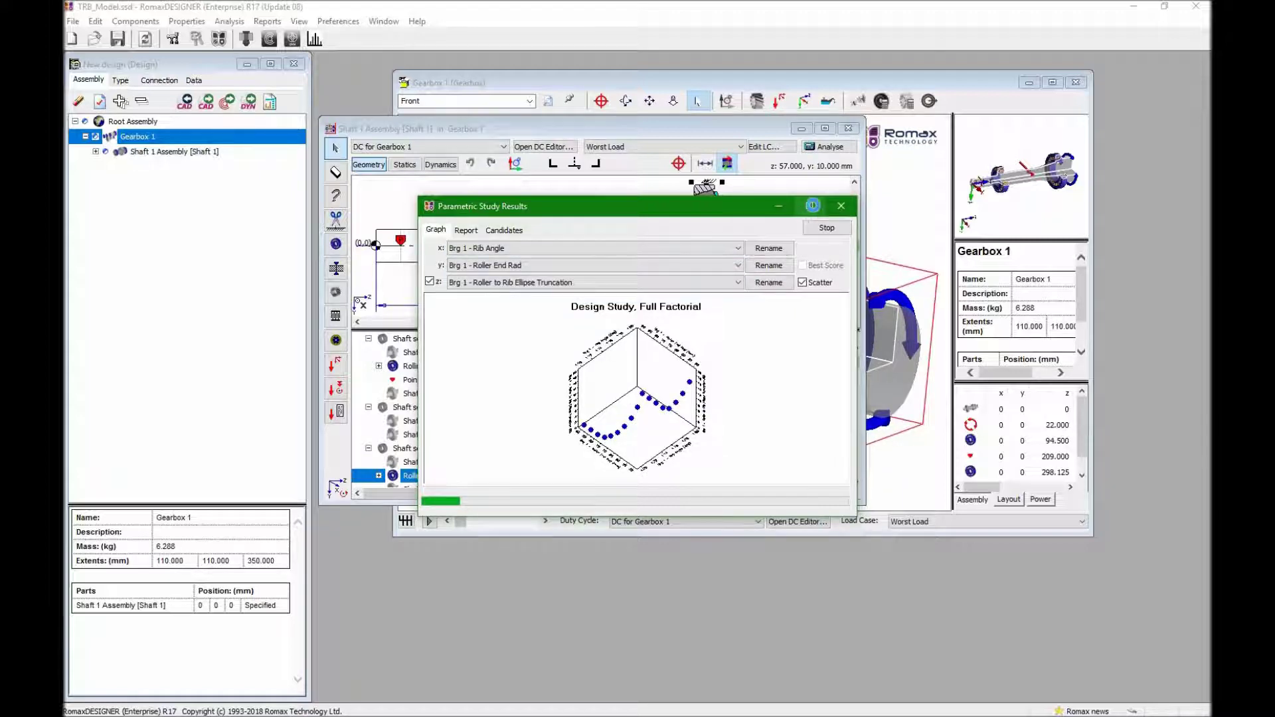
left_click(810, 206)
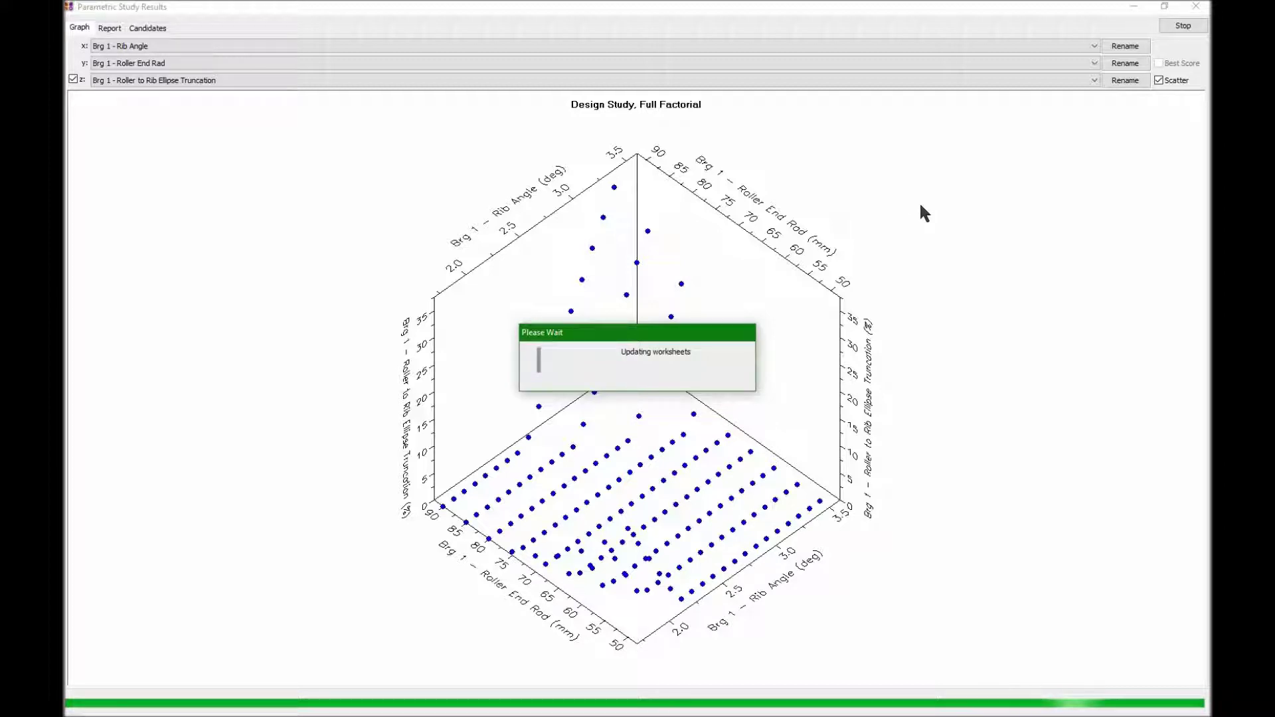
- Display the refined study's truncation results as a contoured surface instead of scatter points, seen in top view
right_click(923, 198)
mouse_move(1016, 225)
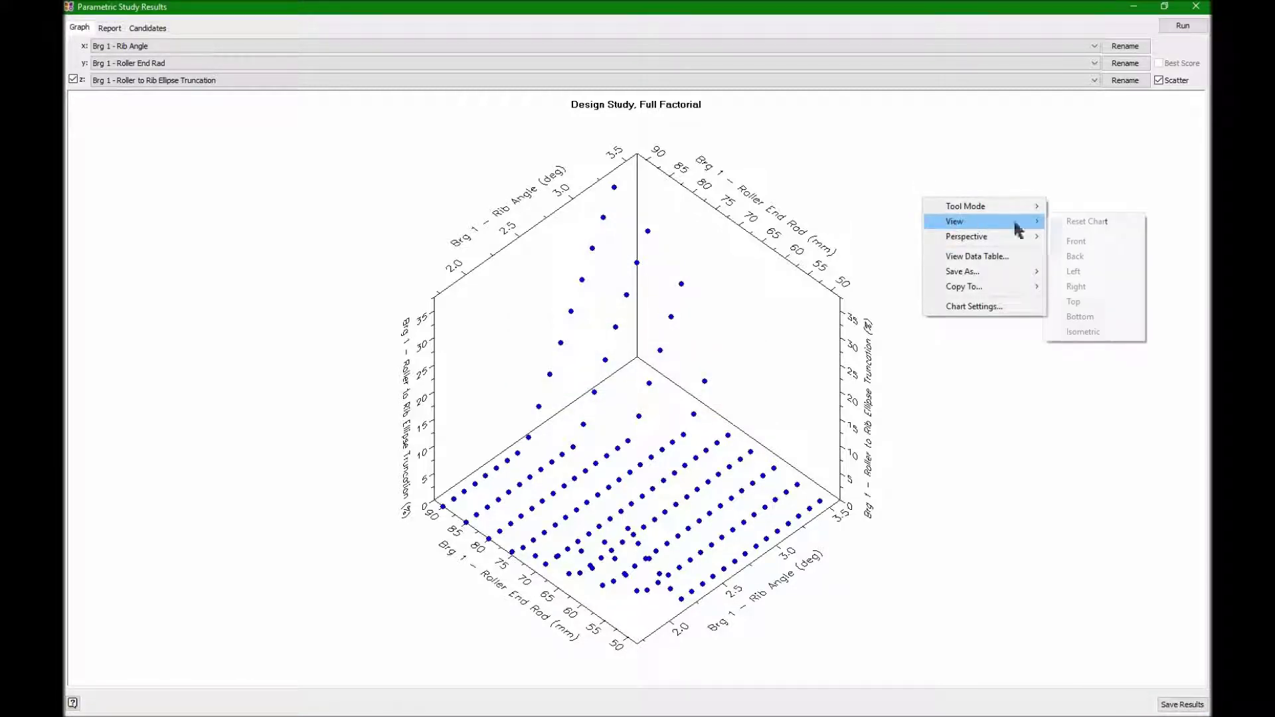
left_click(1094, 300)
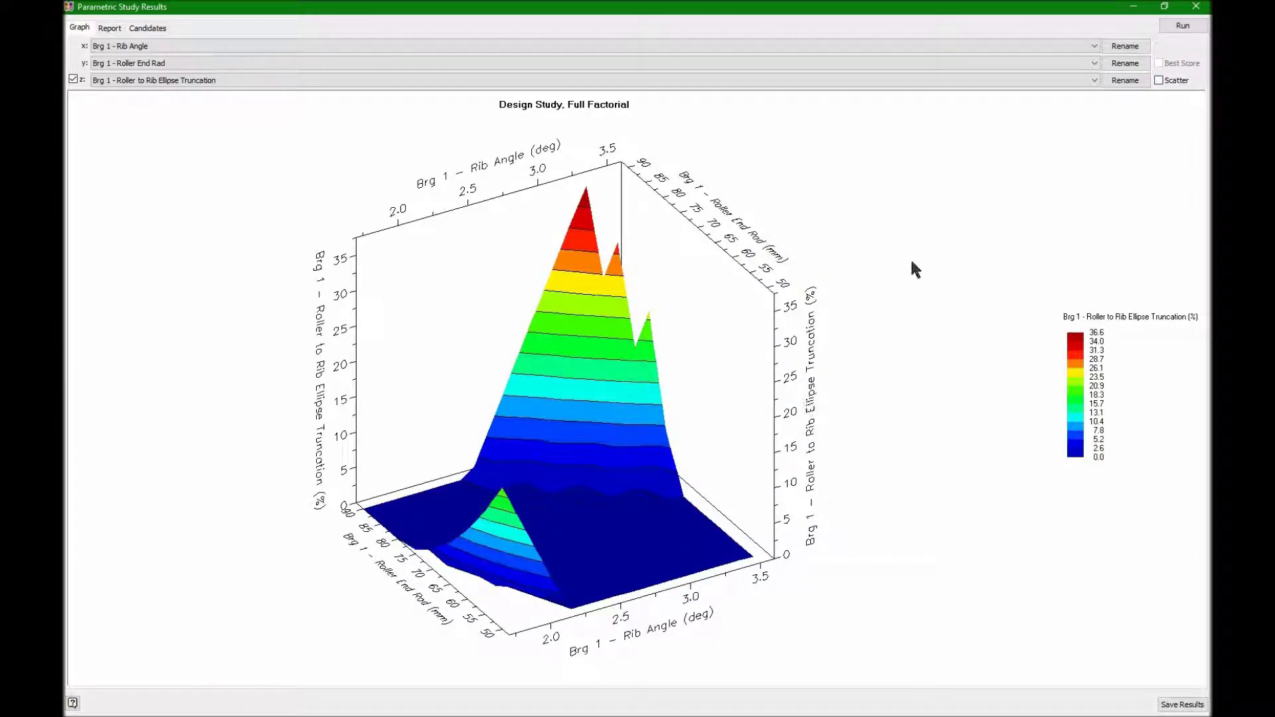
right_click(970, 291)
mouse_move(968, 286)
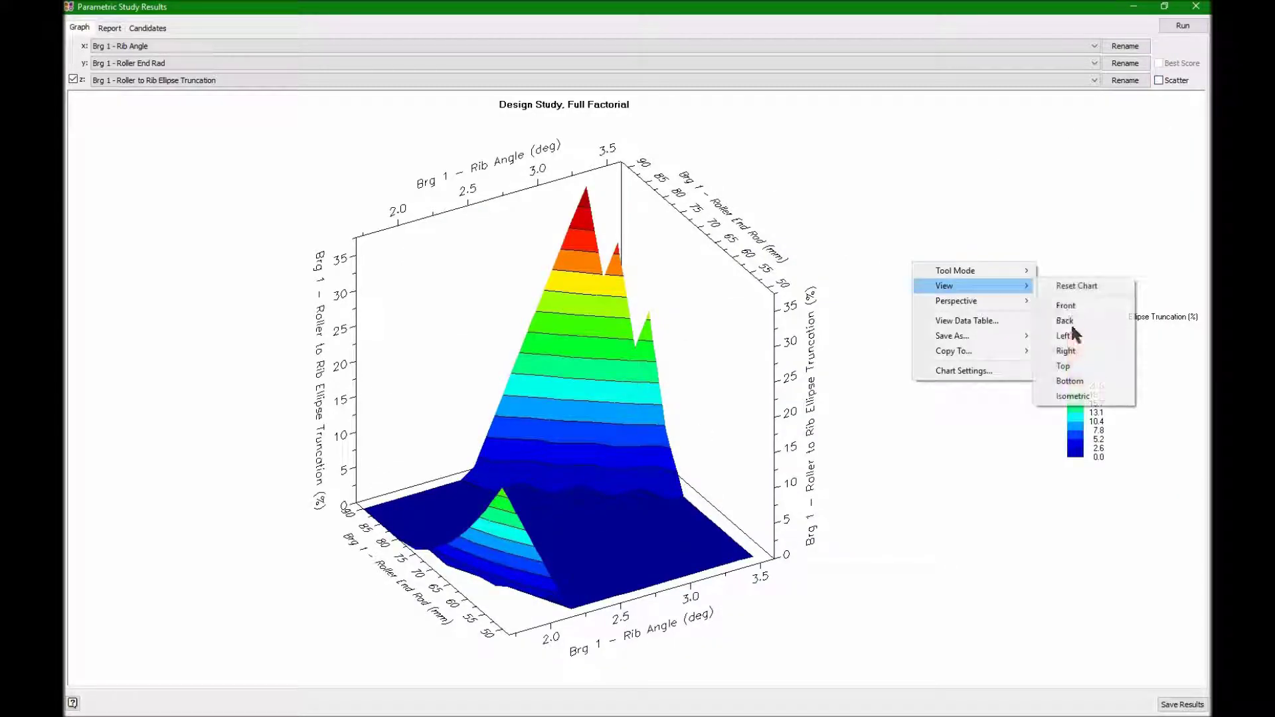
left_click(1065, 368)
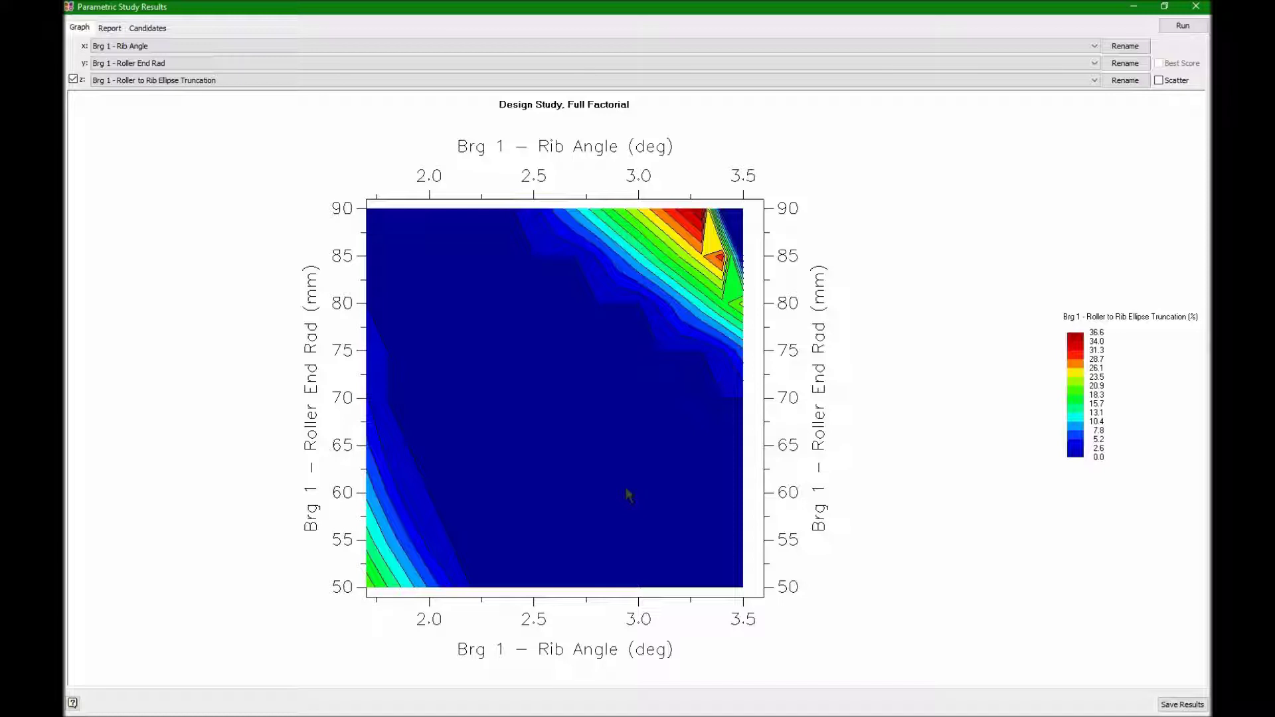
- Set the report's number of candidates to 171 and examine the rib angle and end radius combinations for their truncation
left_click(110, 29)
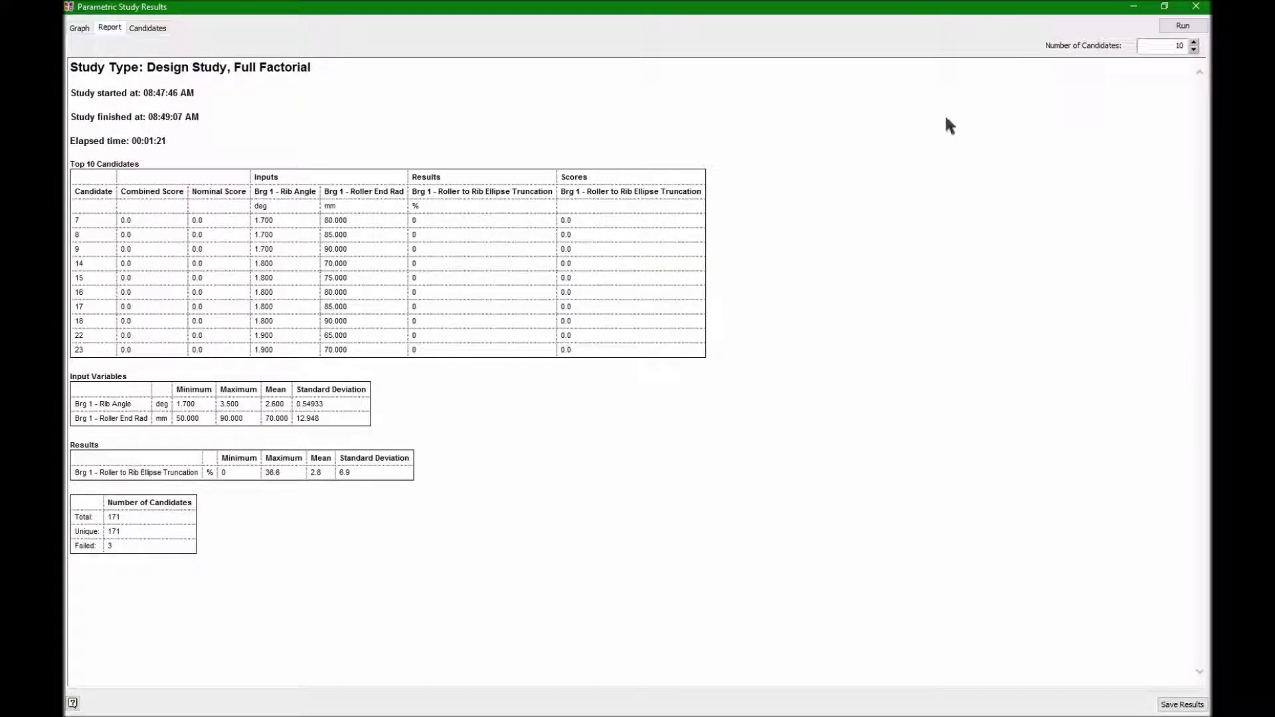
double_click(1181, 50)
type("171")
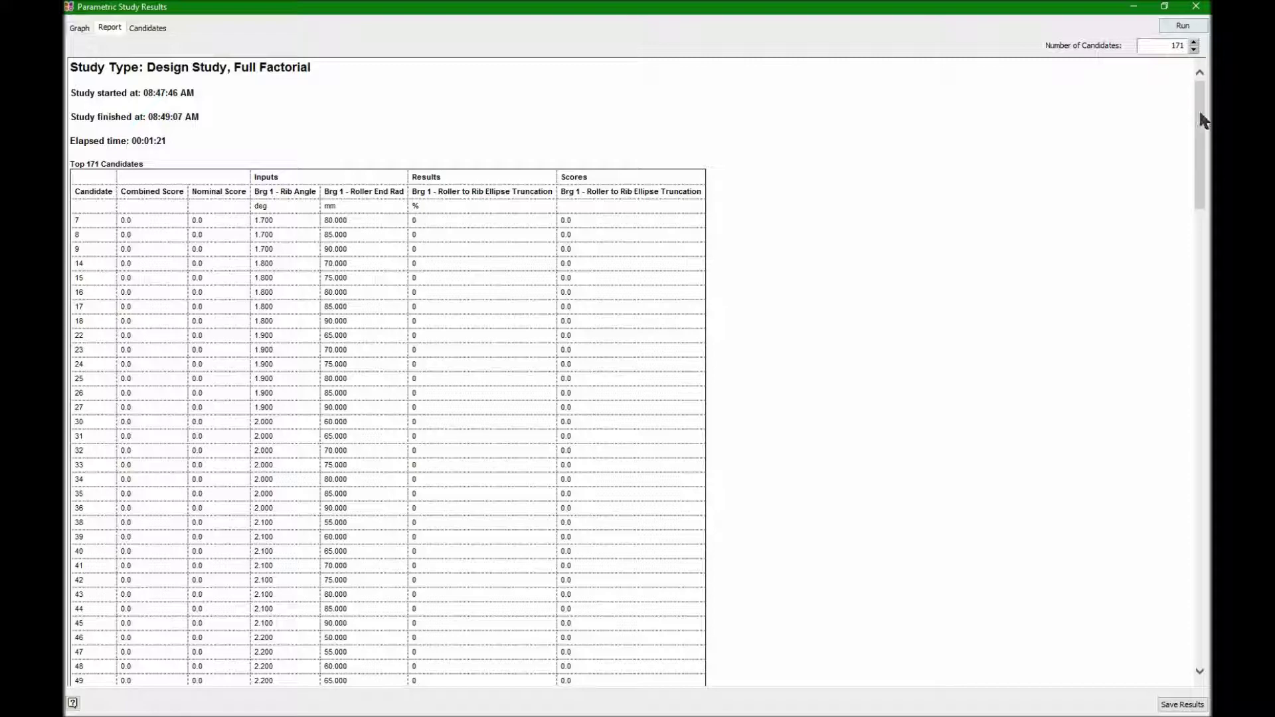
left_click(1200, 246)
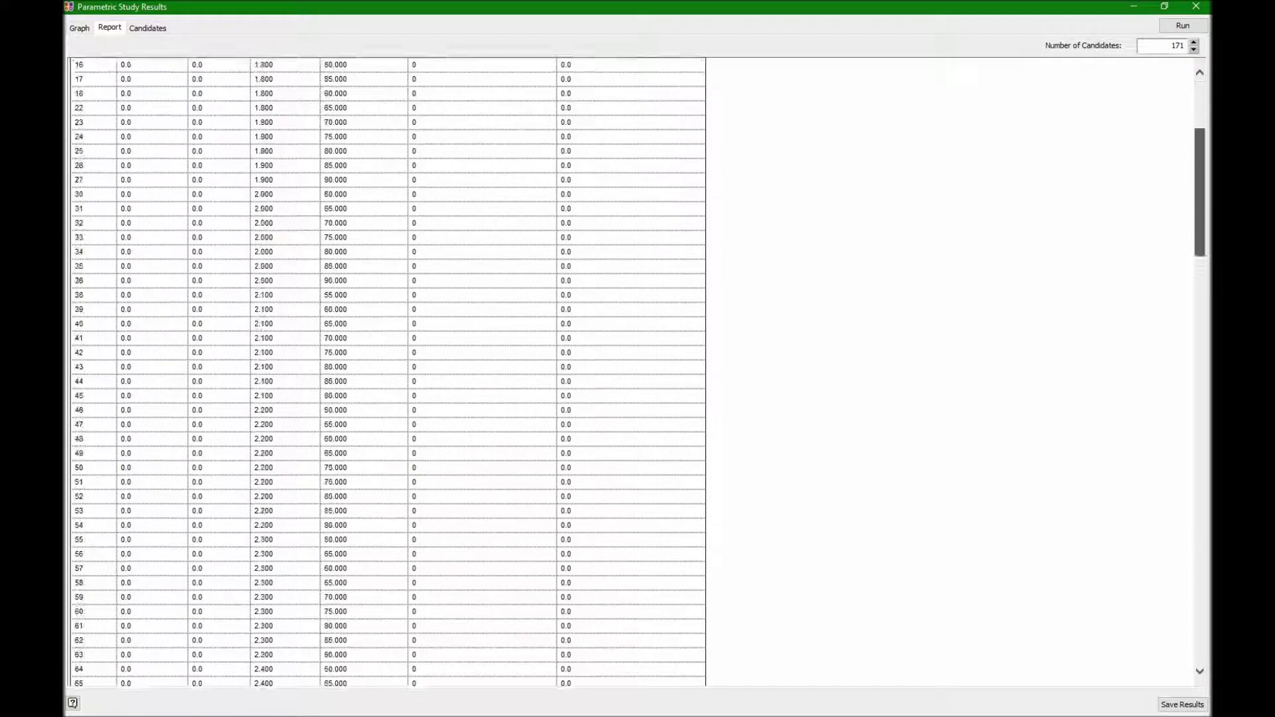
left_click(1200, 544)
left_click_drag(1199, 546, 1201, 598)
left_click(1200, 319)
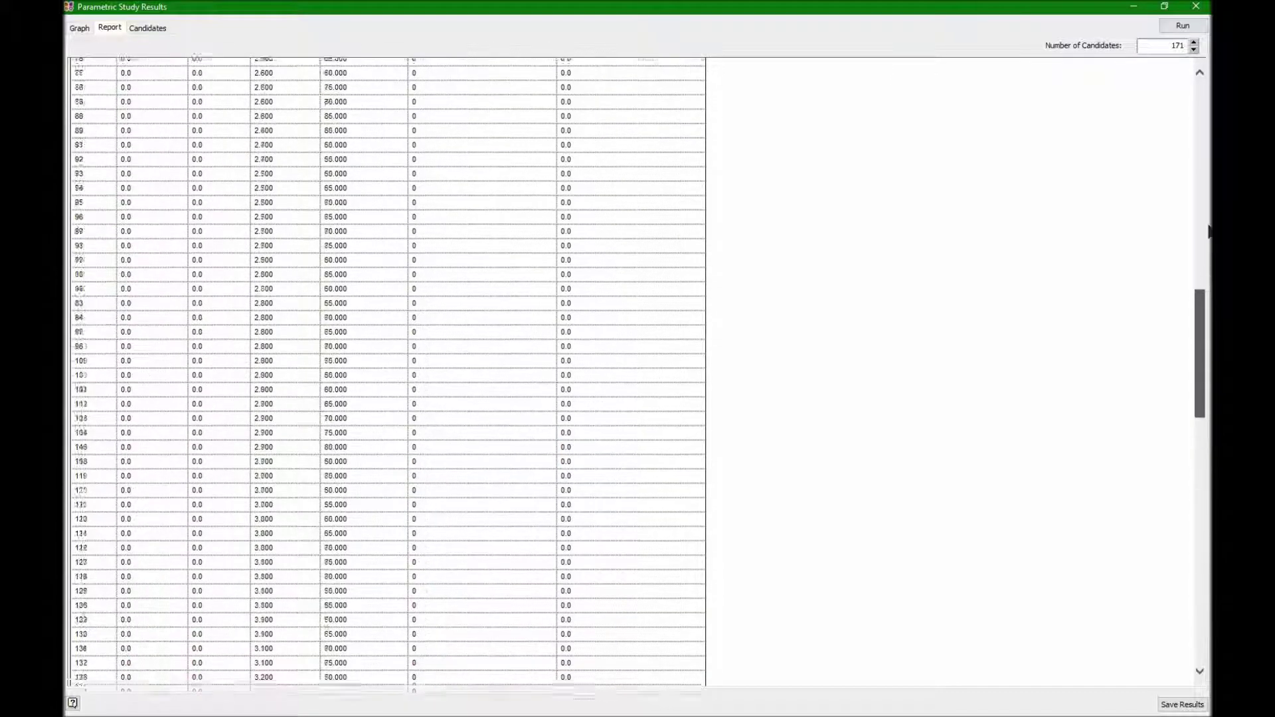
left_click(1205, 232)
scroll(425, 239, "down", 4)
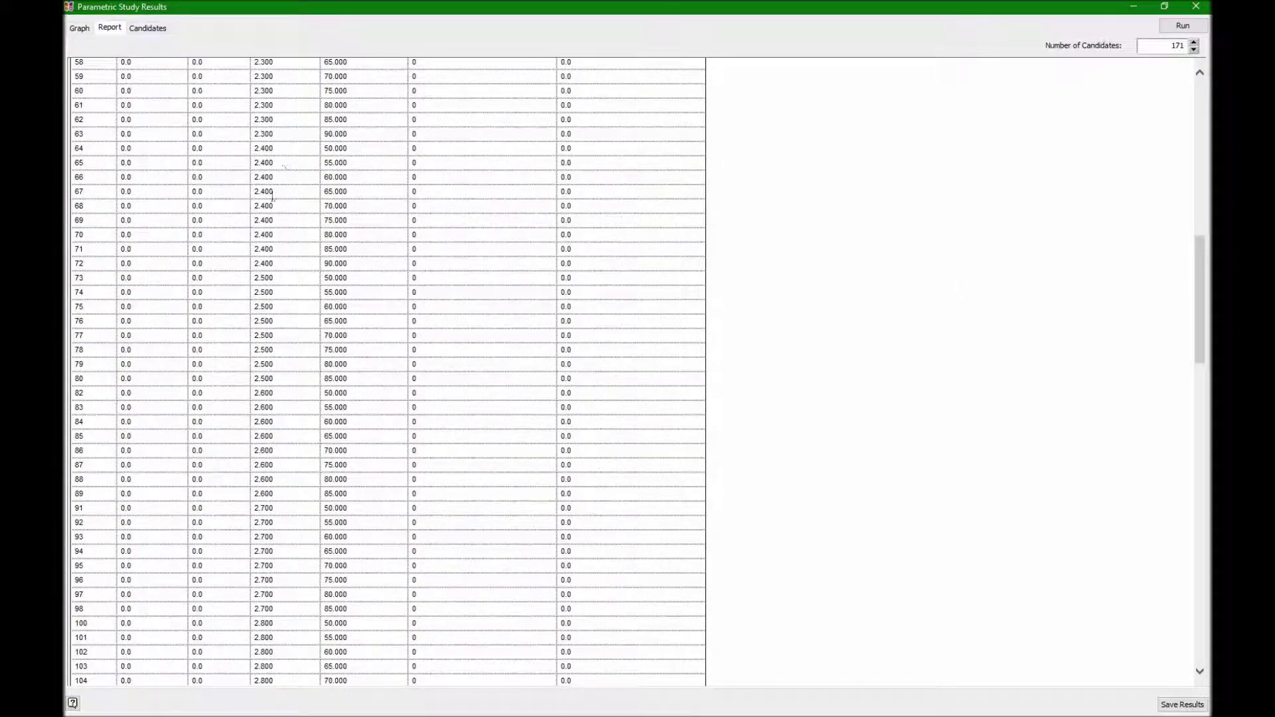
scroll(272, 415, "down", 9)
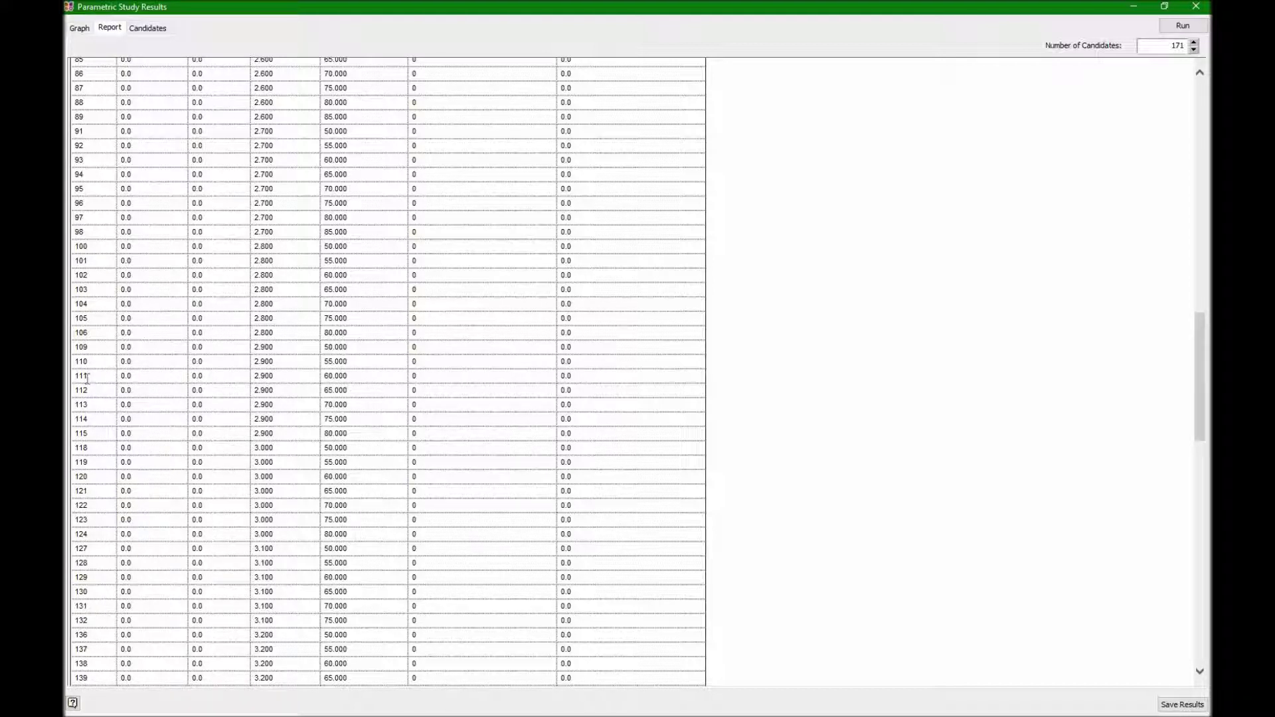
- Select candidate 111 in the candidate list and apply it to the model
left_click(154, 29)
left_click_drag(1200, 166, 1201, 478)
scroll(1050, 314, "up", 9)
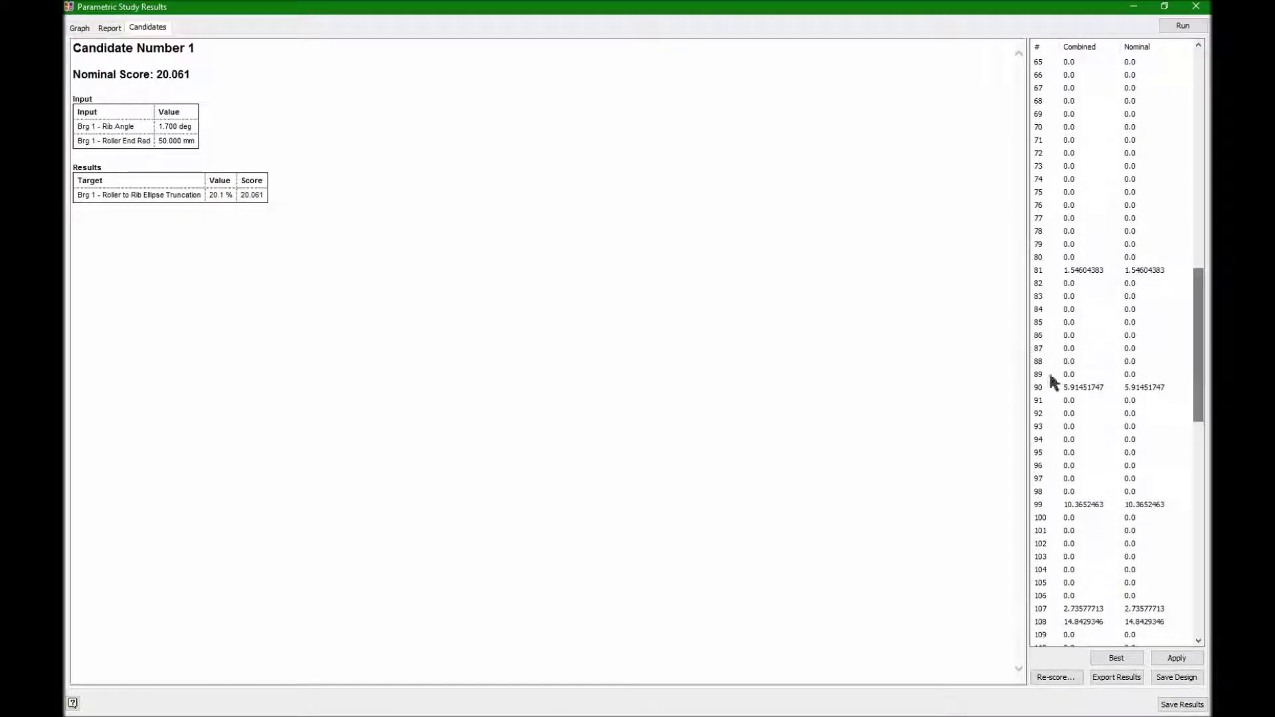
scroll(1054, 524, "down", 4)
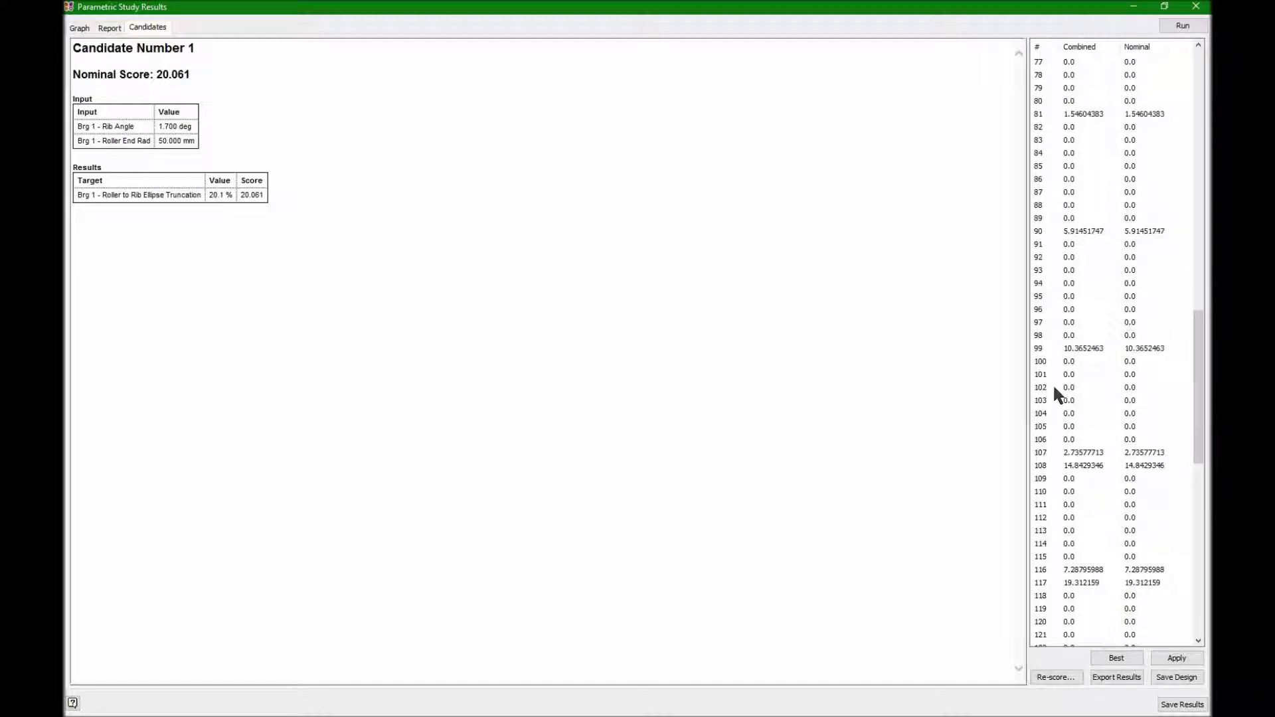
left_click(1055, 506)
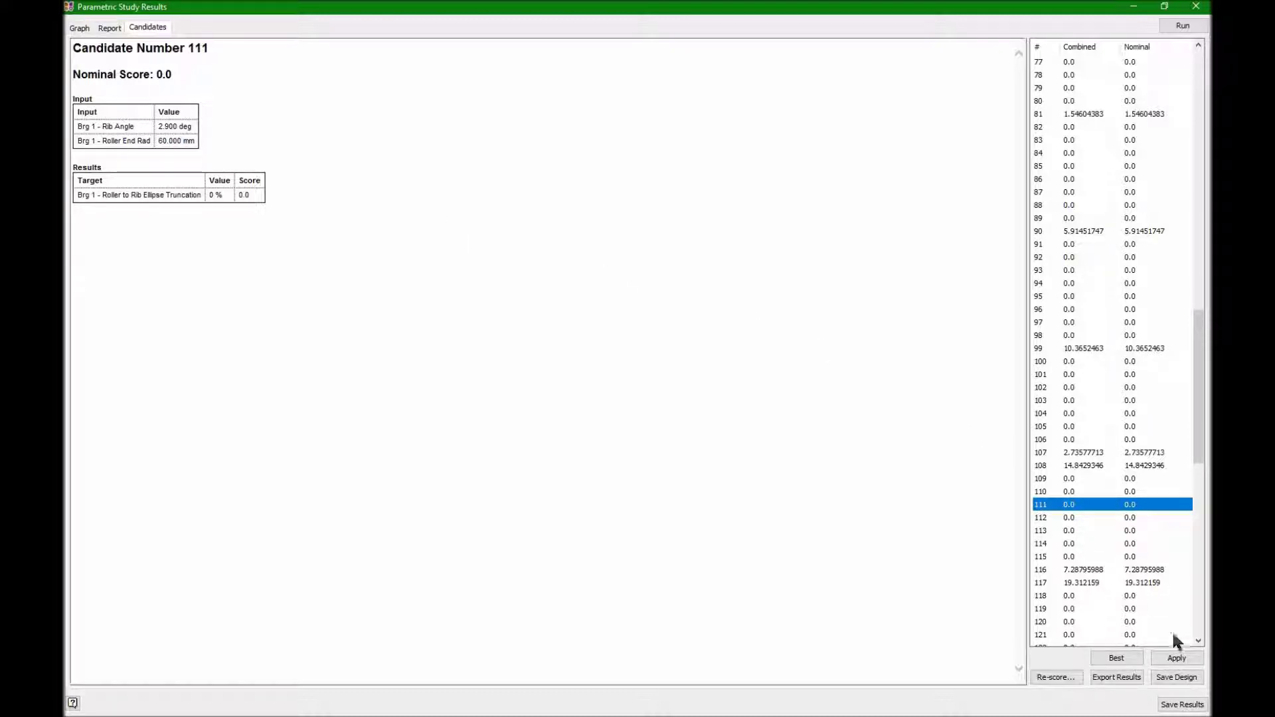
left_click(1174, 660)
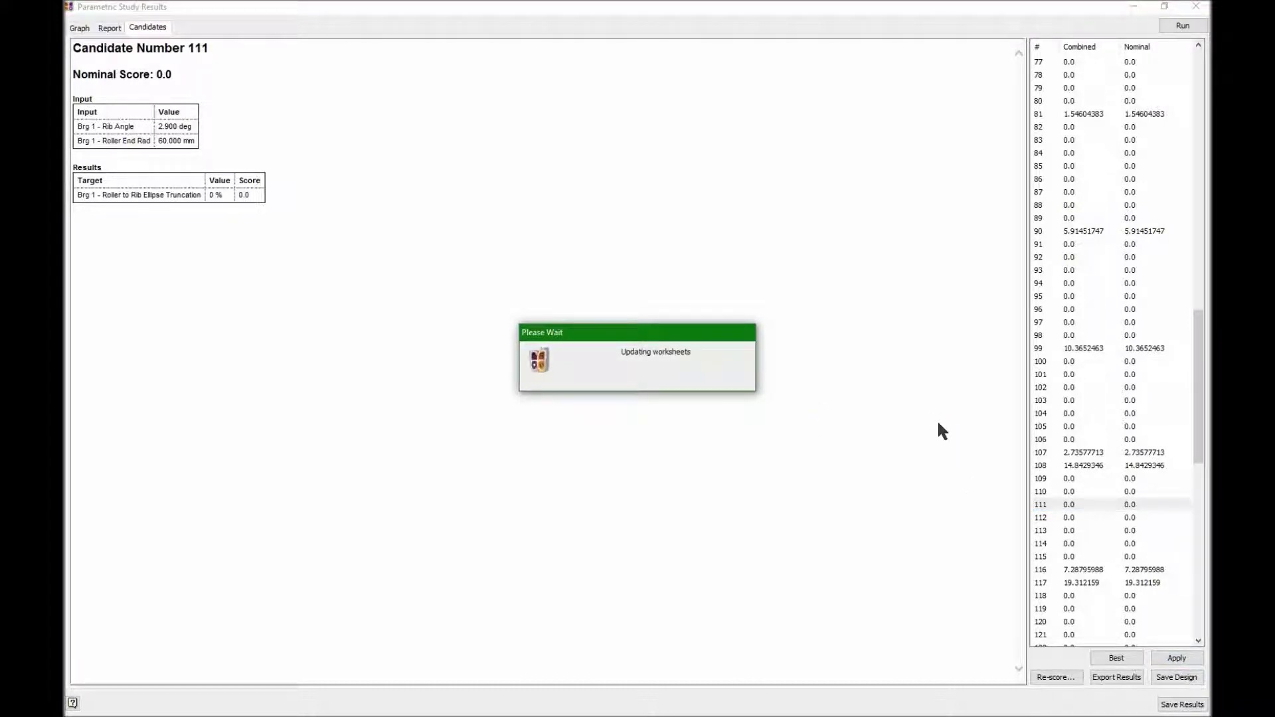
left_click(689, 414)
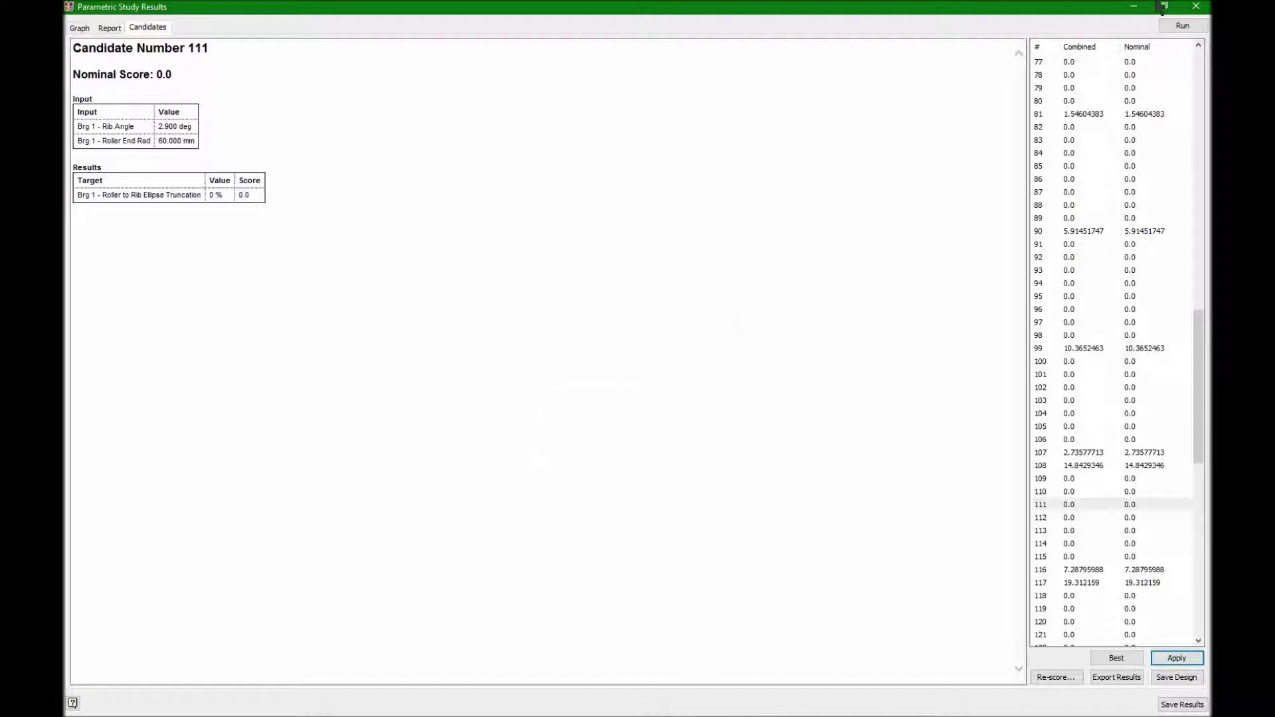
- Close the study windows and examine the rib angle and roller end spherical radius in Rolling Bearing 1's catalog details
left_click(1164, 6)
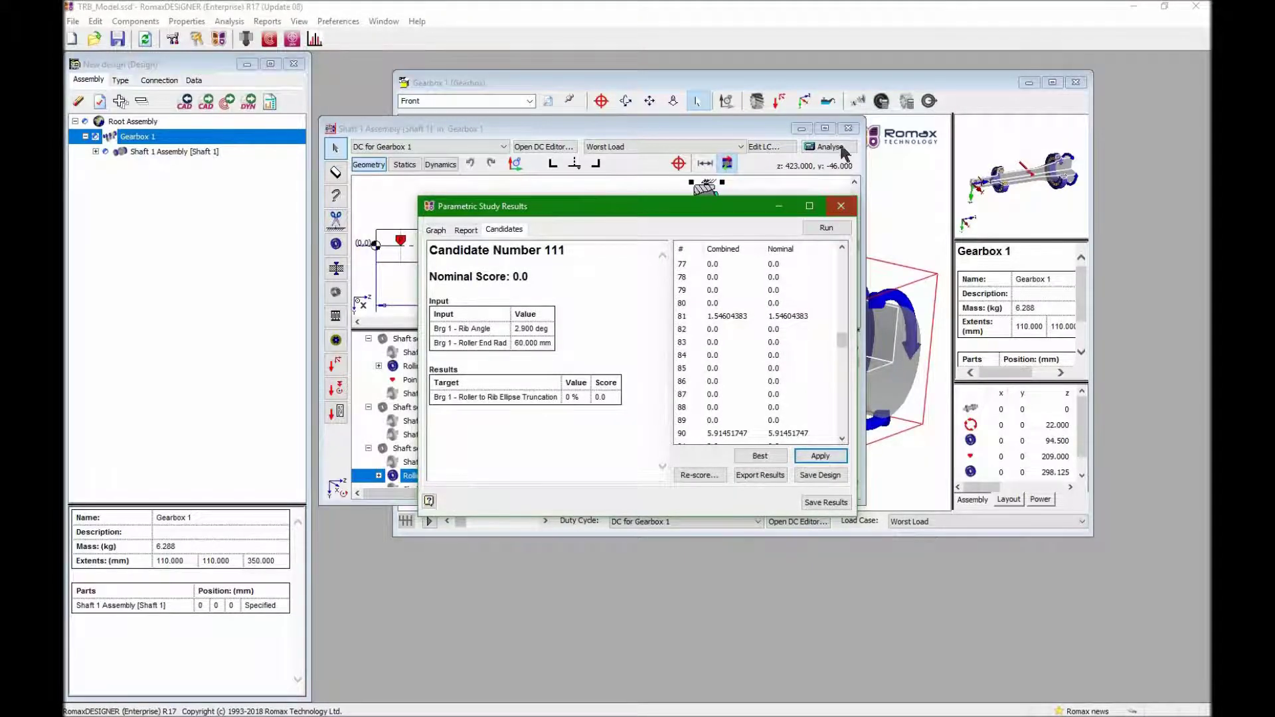
left_click(840, 205)
left_click(1164, 7)
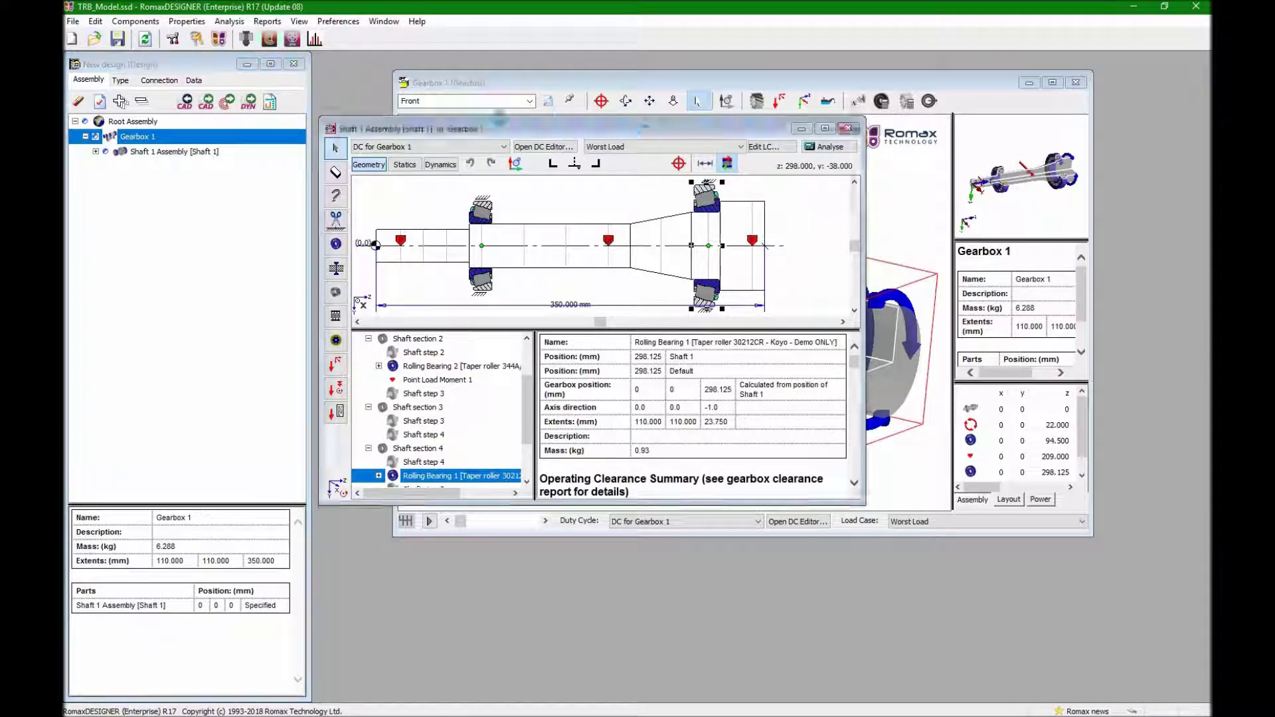
left_click(418, 173)
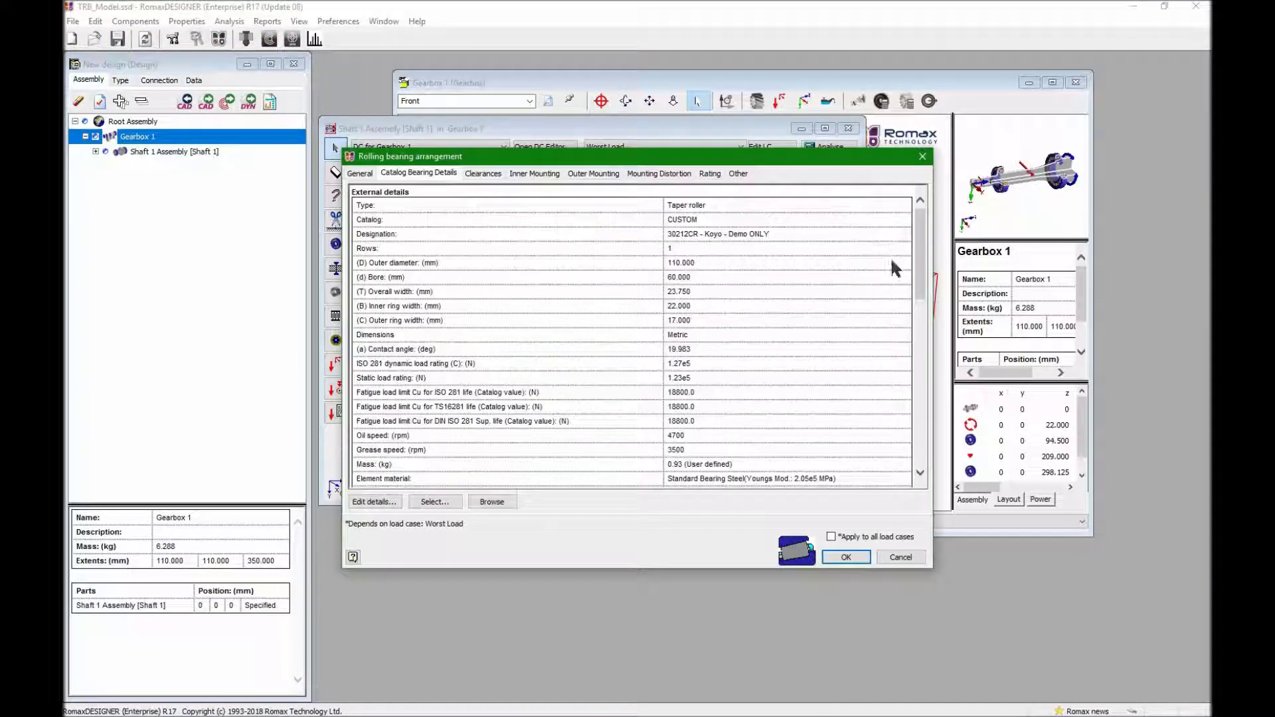
scroll(926, 339, "down", 5)
scroll(926, 379, "down", 1)
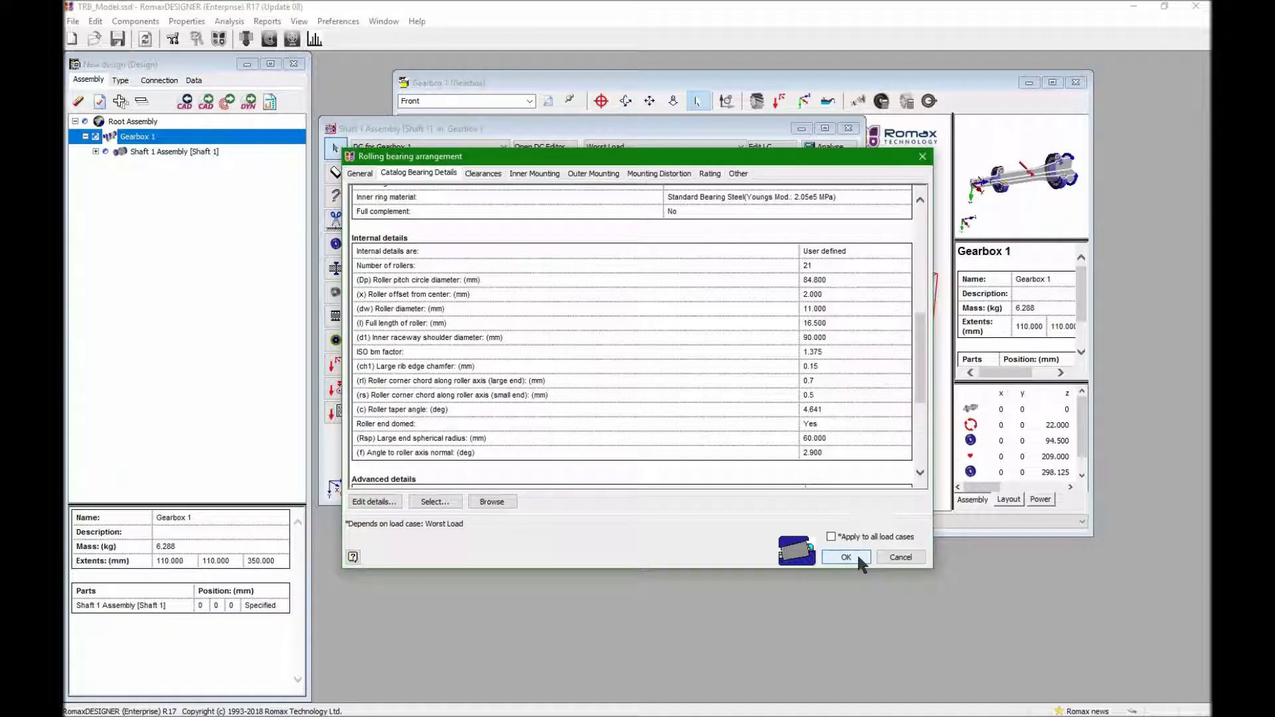
- Open the editable details of Rolling Bearing 1, review its internal geometry, and close the bearing dialogs
left_click(374, 501)
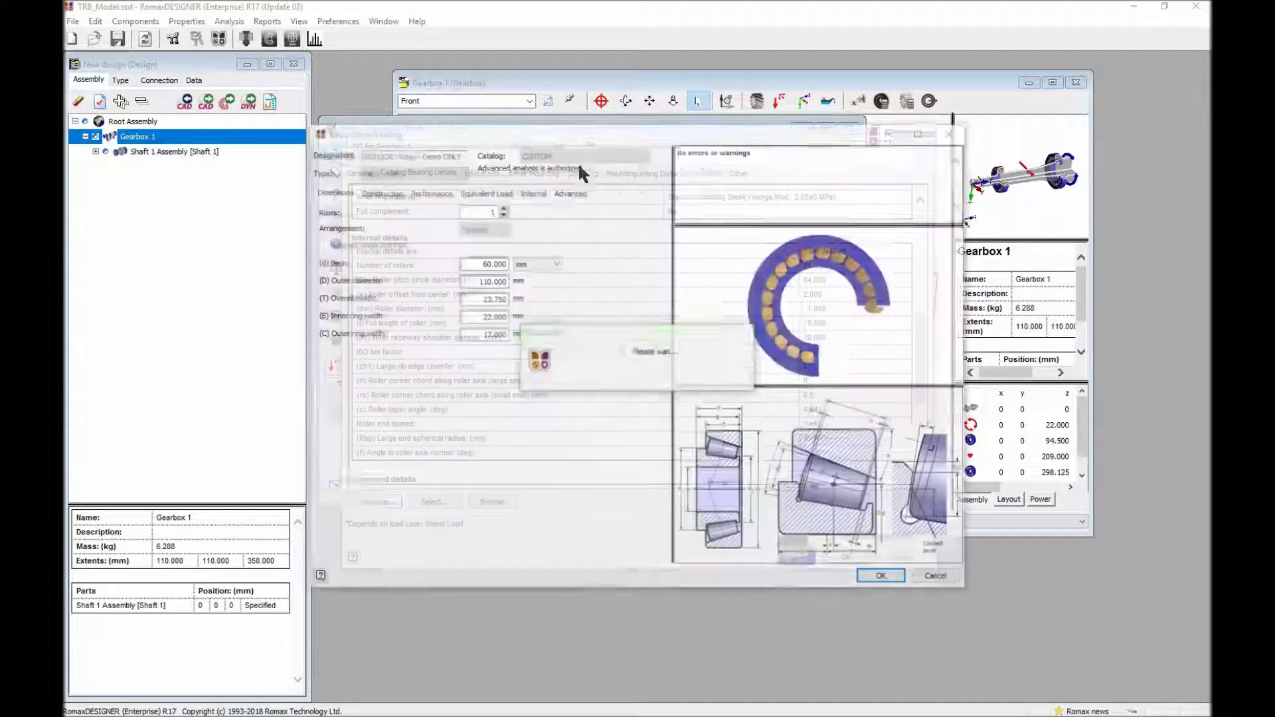
left_click(531, 191)
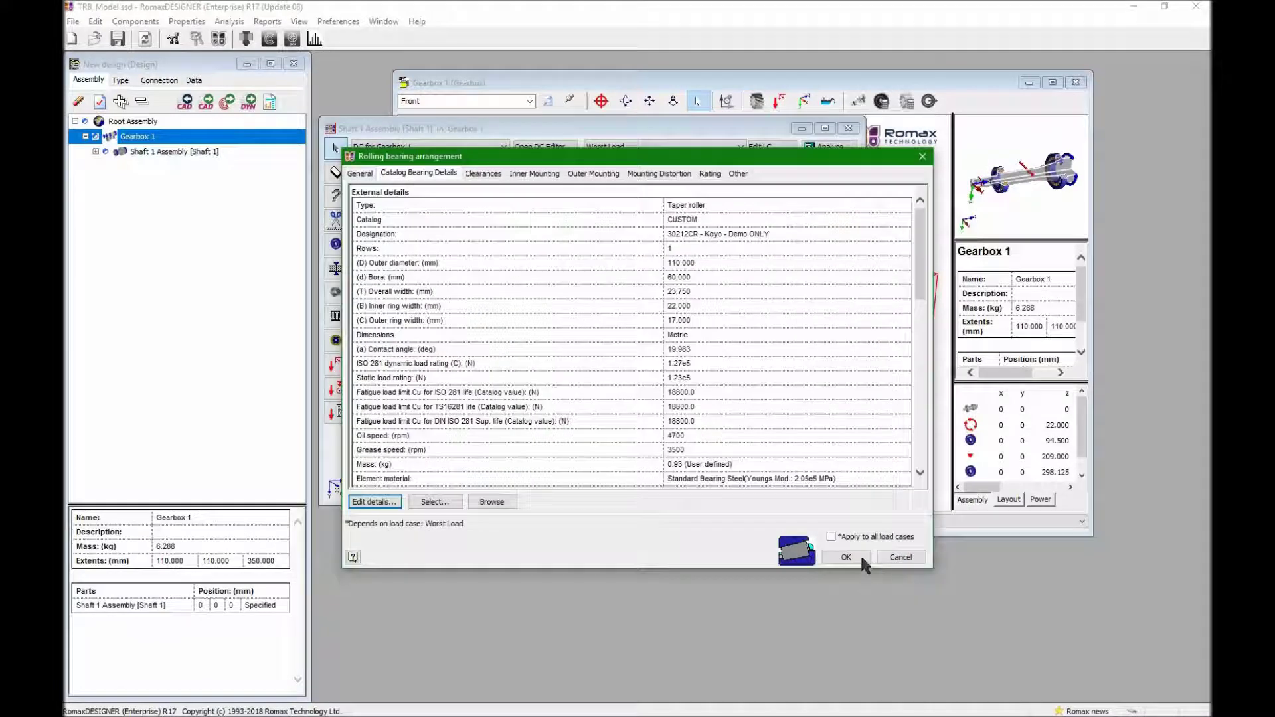
left_click(860, 557)
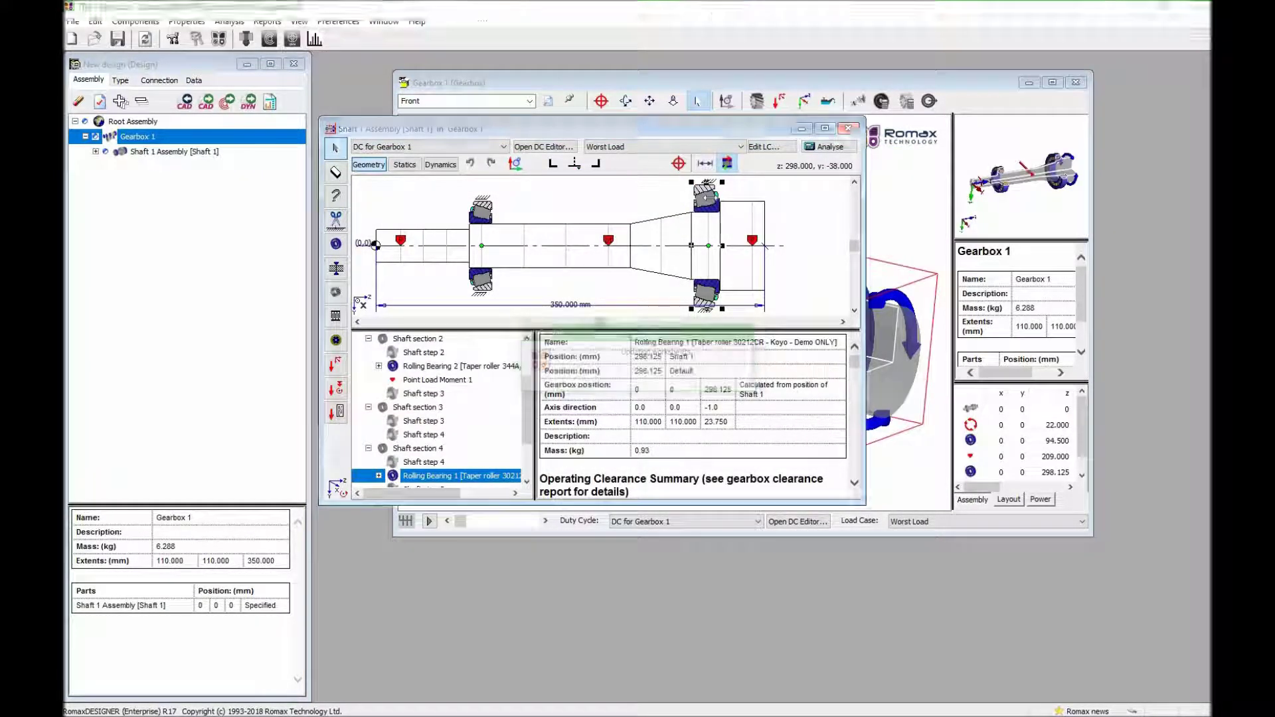
- Examine the rib angle and large end spherical radius in Rolling Bearing 2's catalog details, leaving the bearing unmodified
left_click(588, 251)
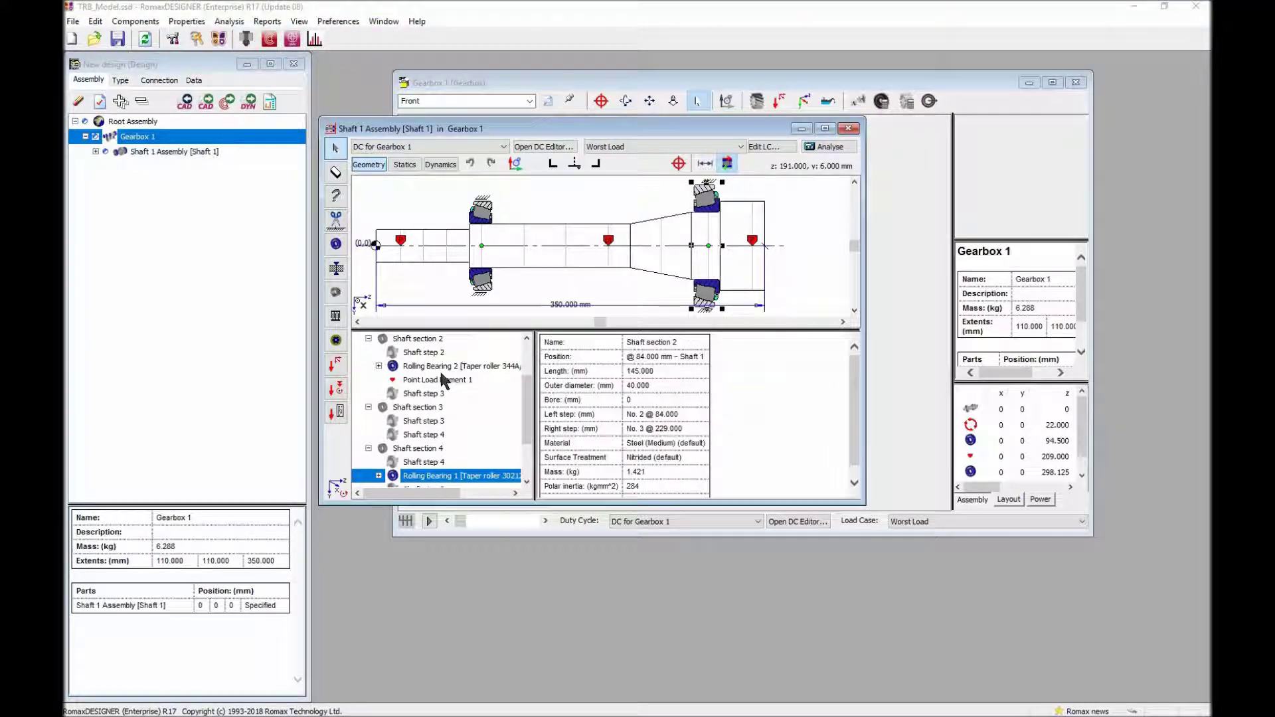
left_click(442, 367)
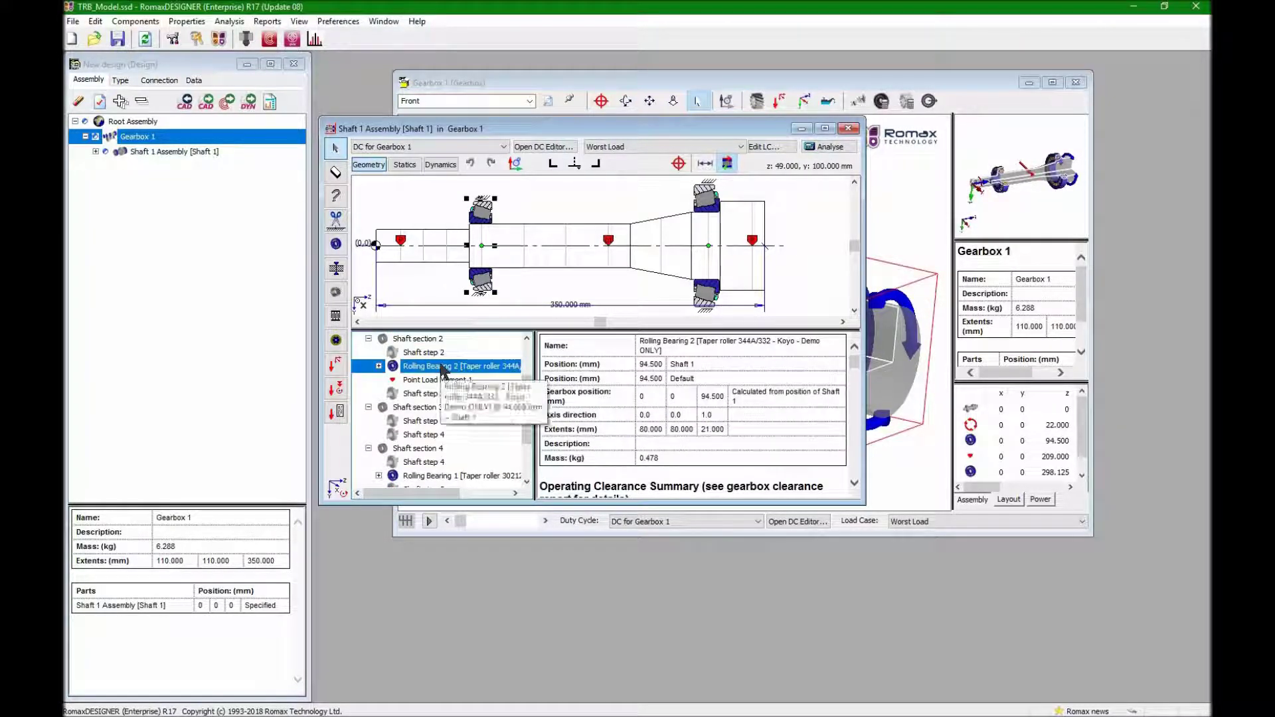
double_click(442, 366)
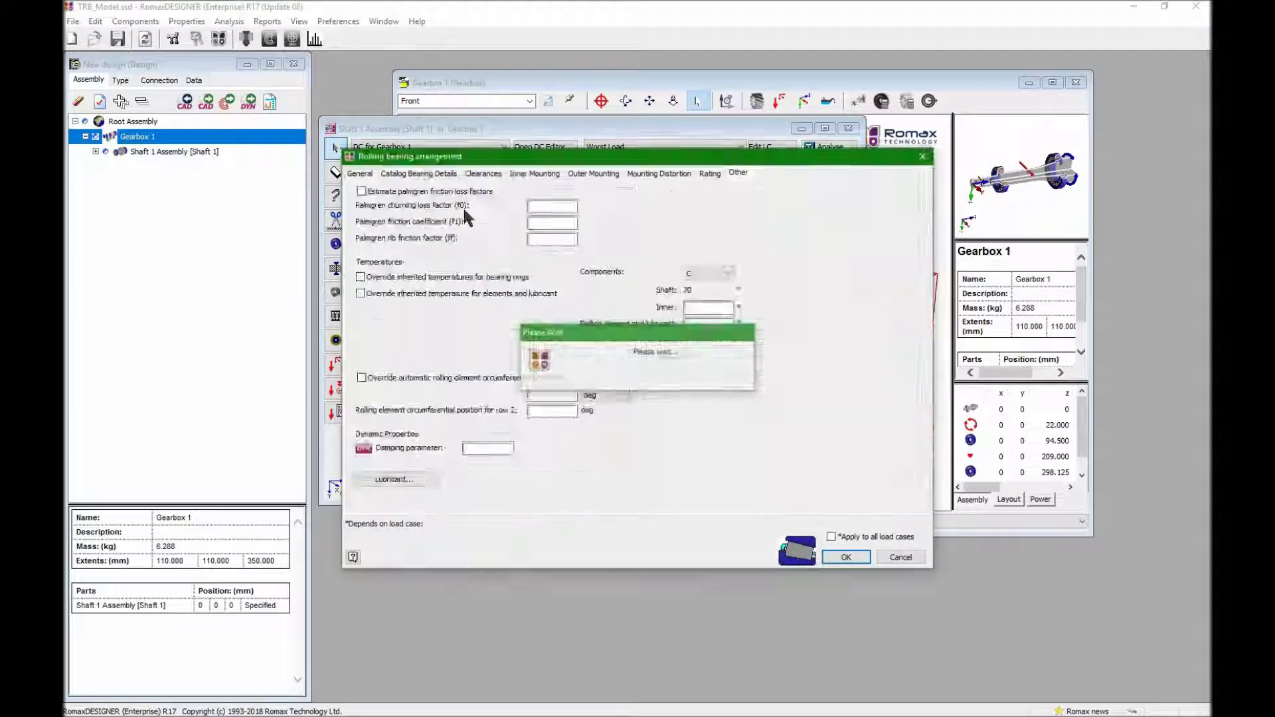
left_click(419, 173)
left_click_drag(925, 273, 930, 376)
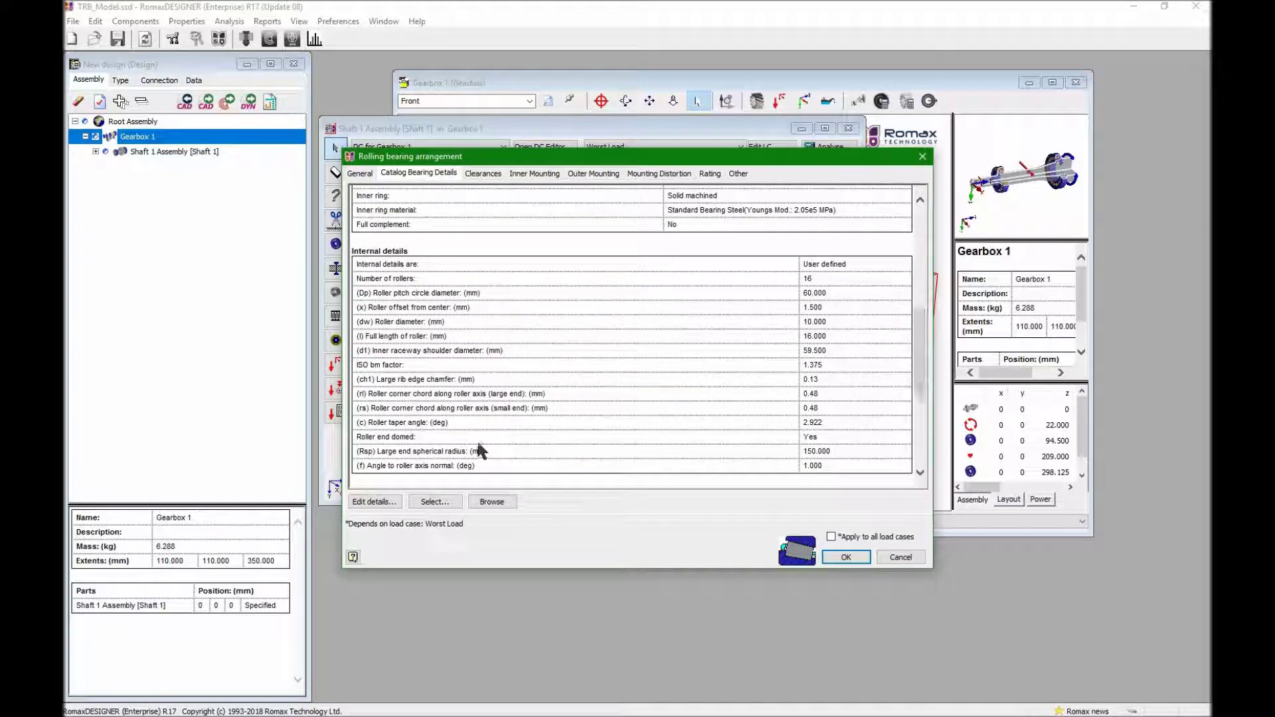
left_click(903, 558)
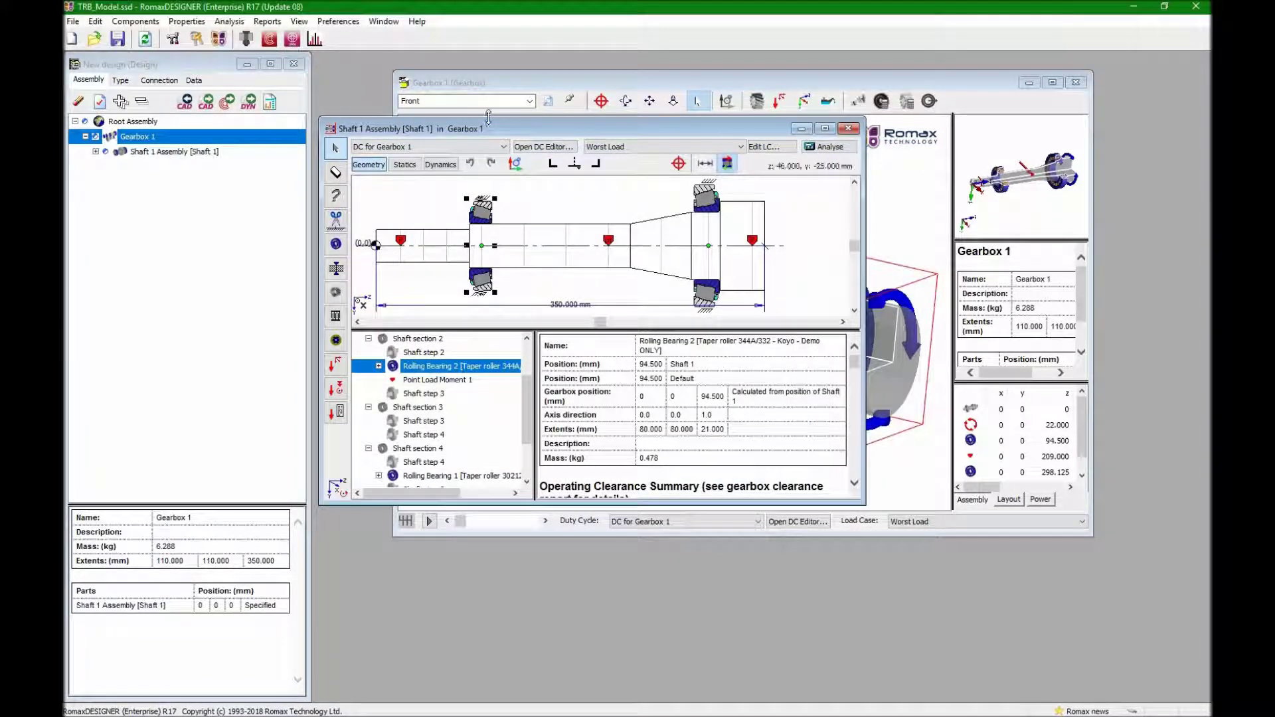
- Open a parametric study for Gearbox 1 and load the study definition InternalPresentationBrg2.xml, with the study window maximized
left_click(210, 188)
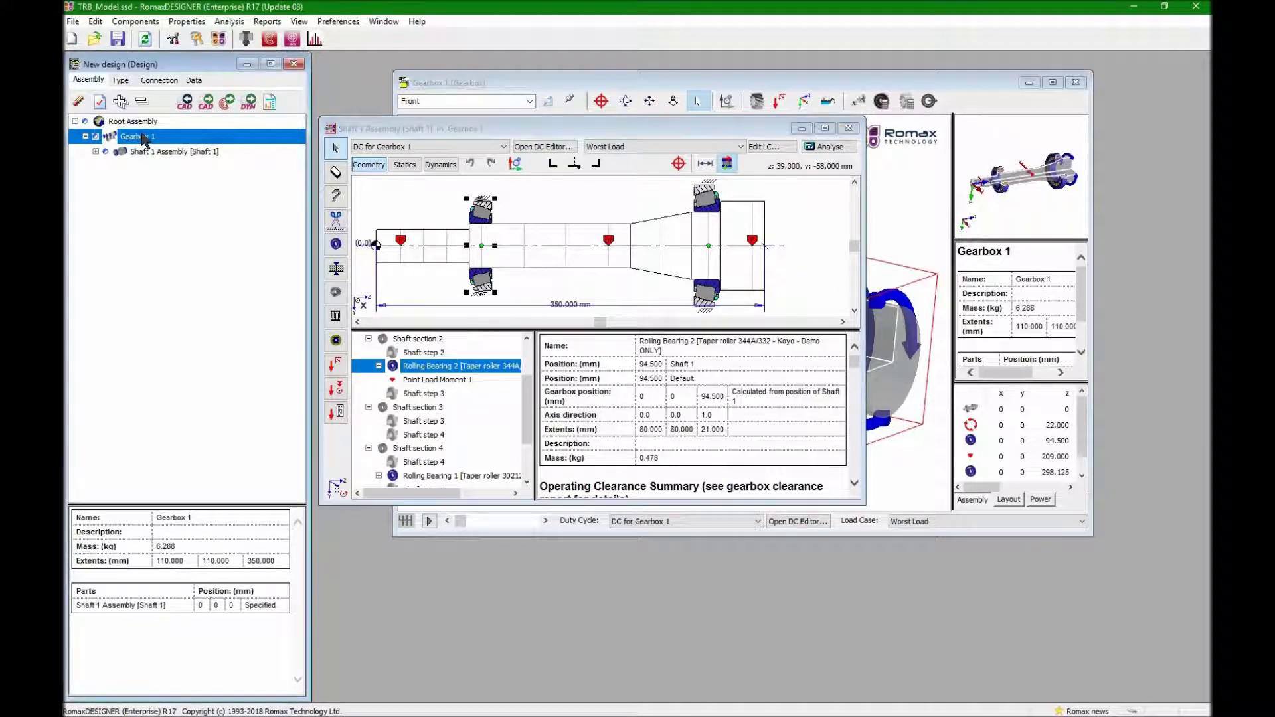
right_click(136, 133)
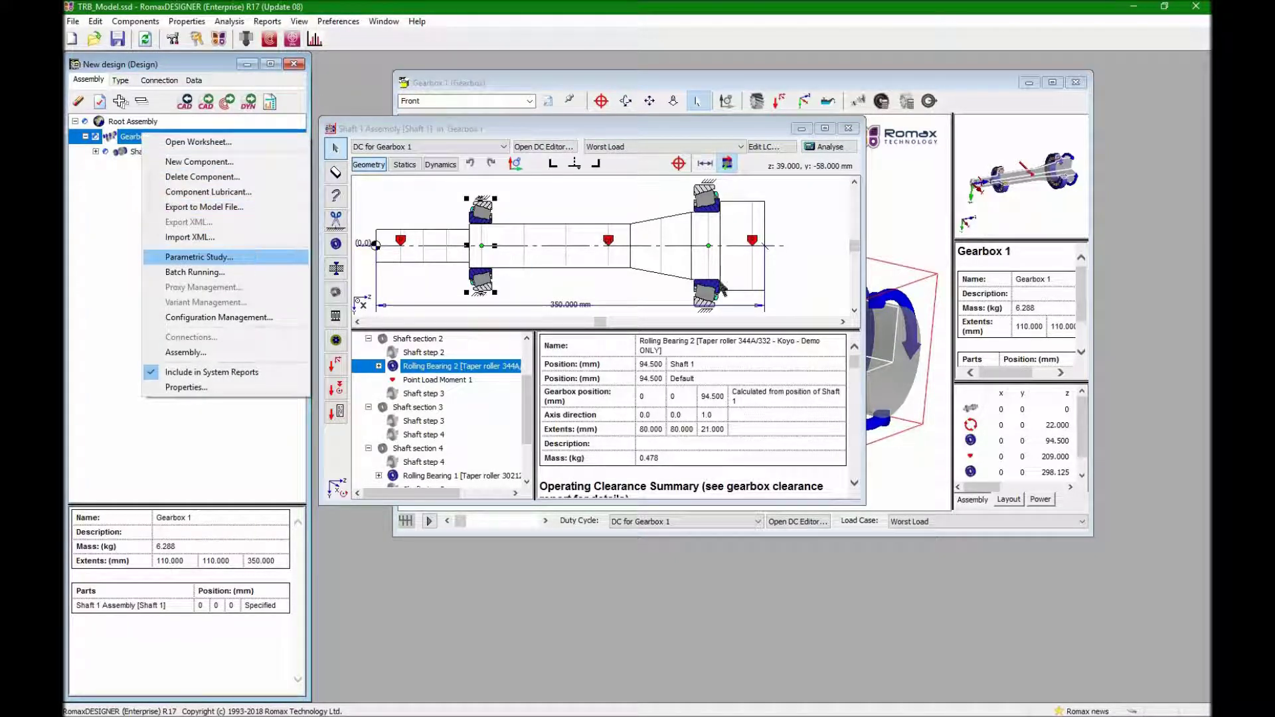
left_click(186, 257)
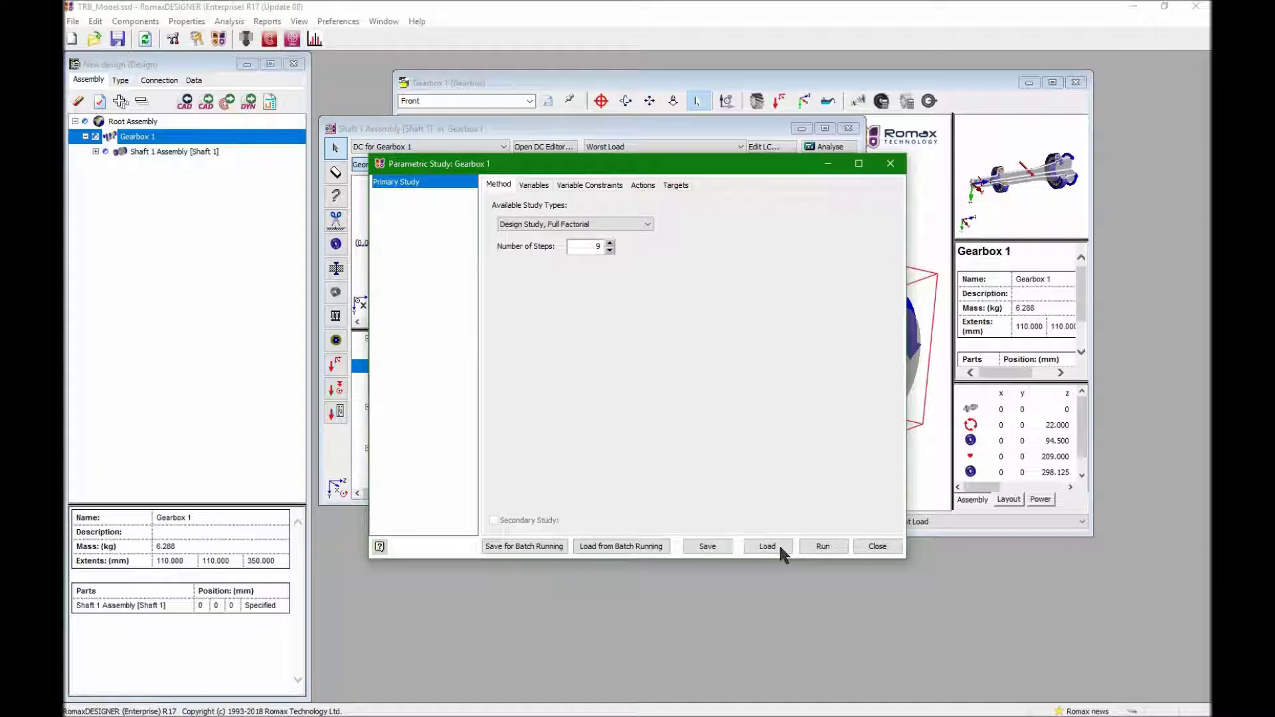
left_click(779, 547)
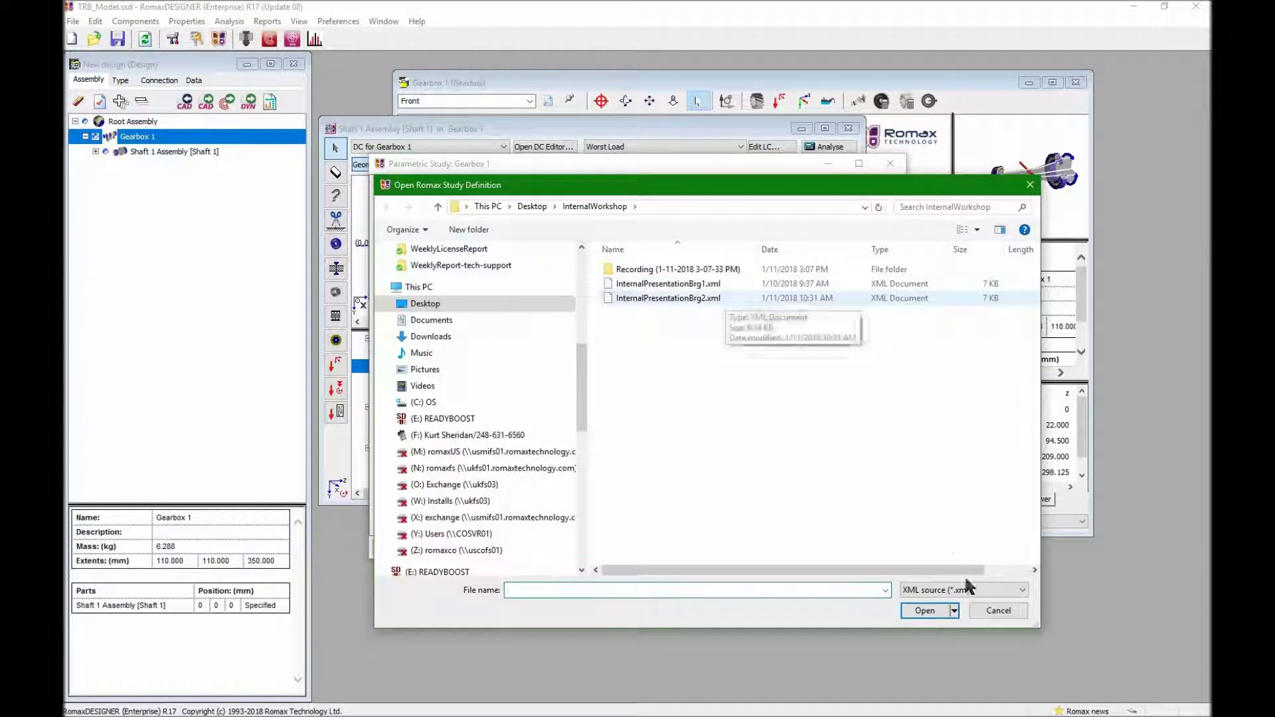
left_click(925, 610)
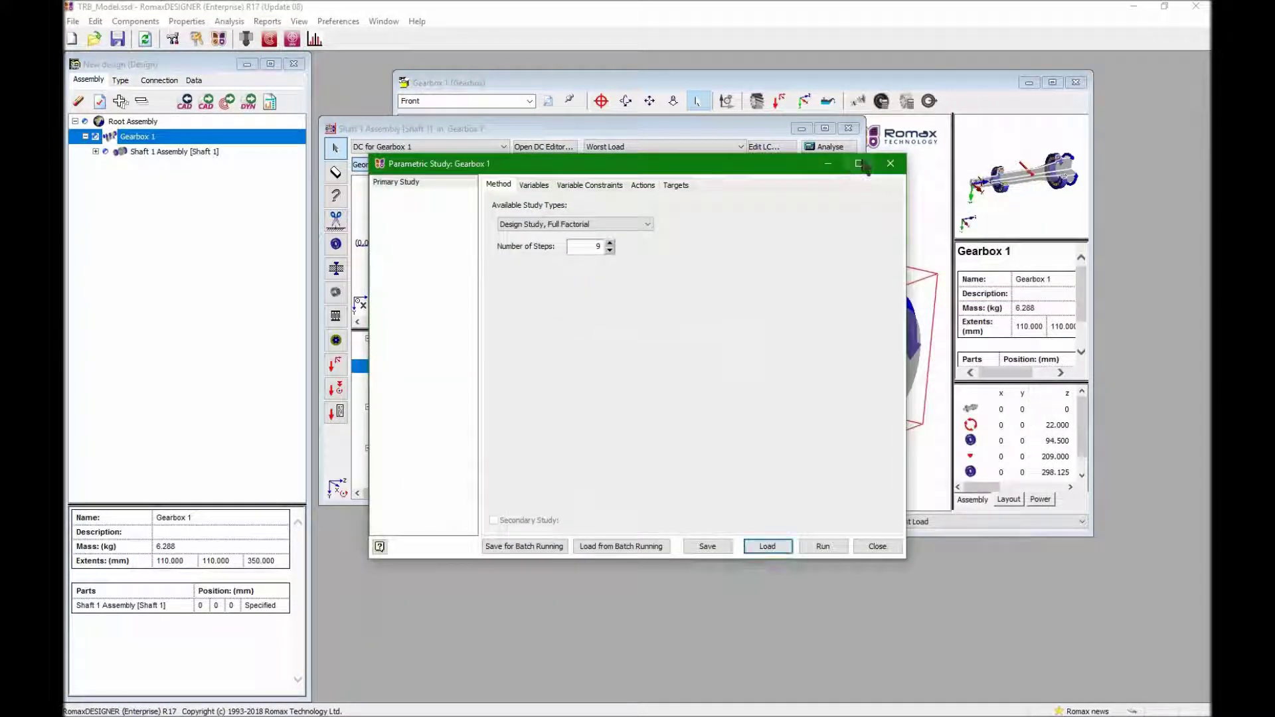
left_click(858, 164)
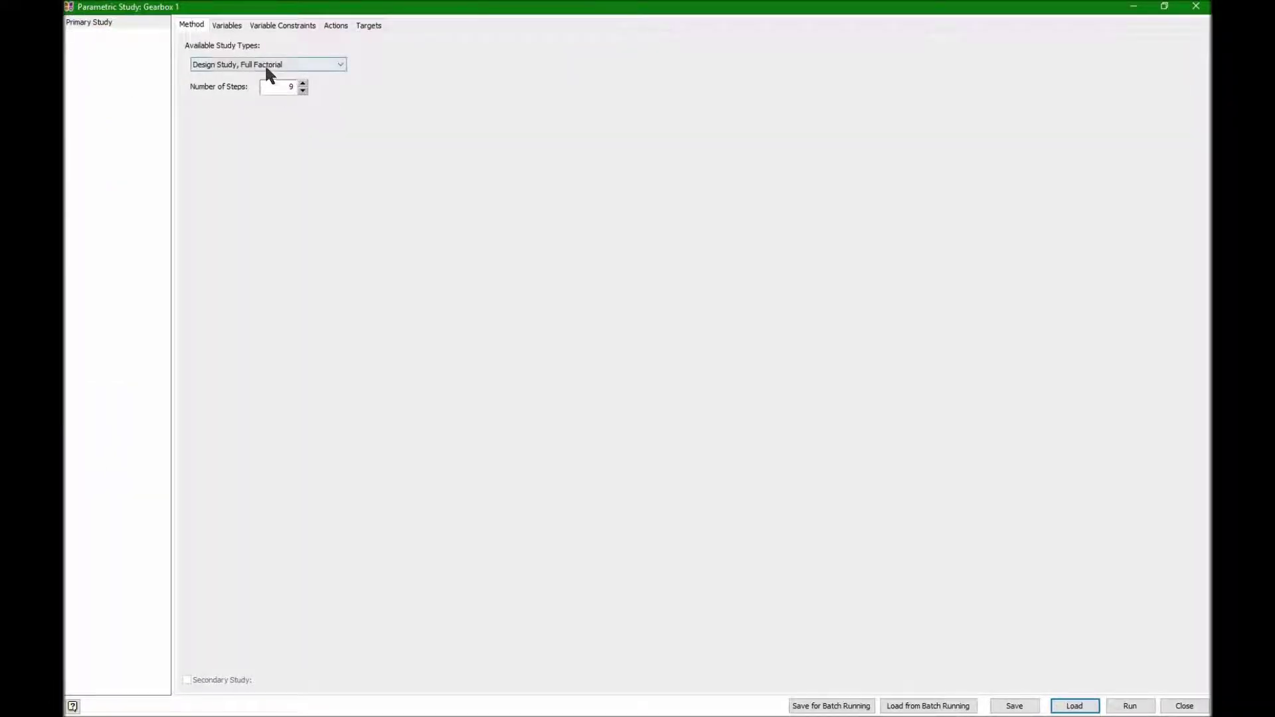
- Show catalog data among the study variables and examine the limits of the 344A/332 bearing's rib angle and roller end spherical radius
left_click(228, 25)
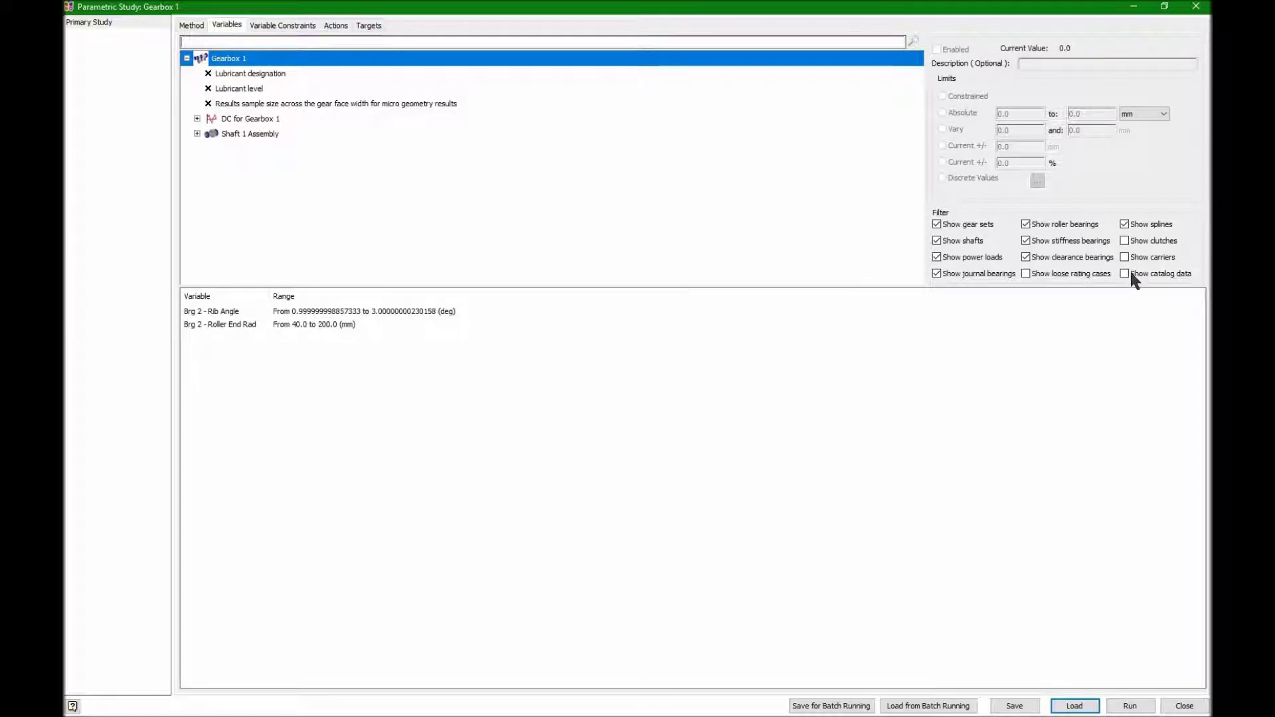
left_click(1124, 273)
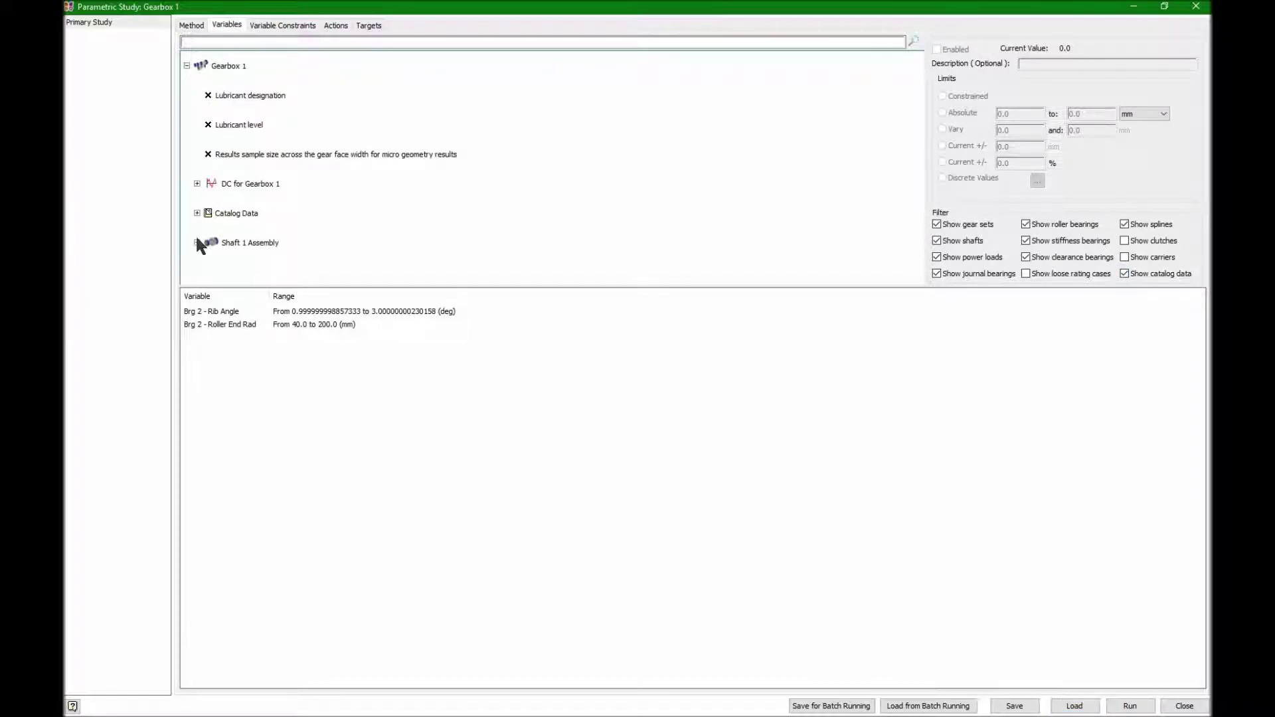
left_click(197, 213)
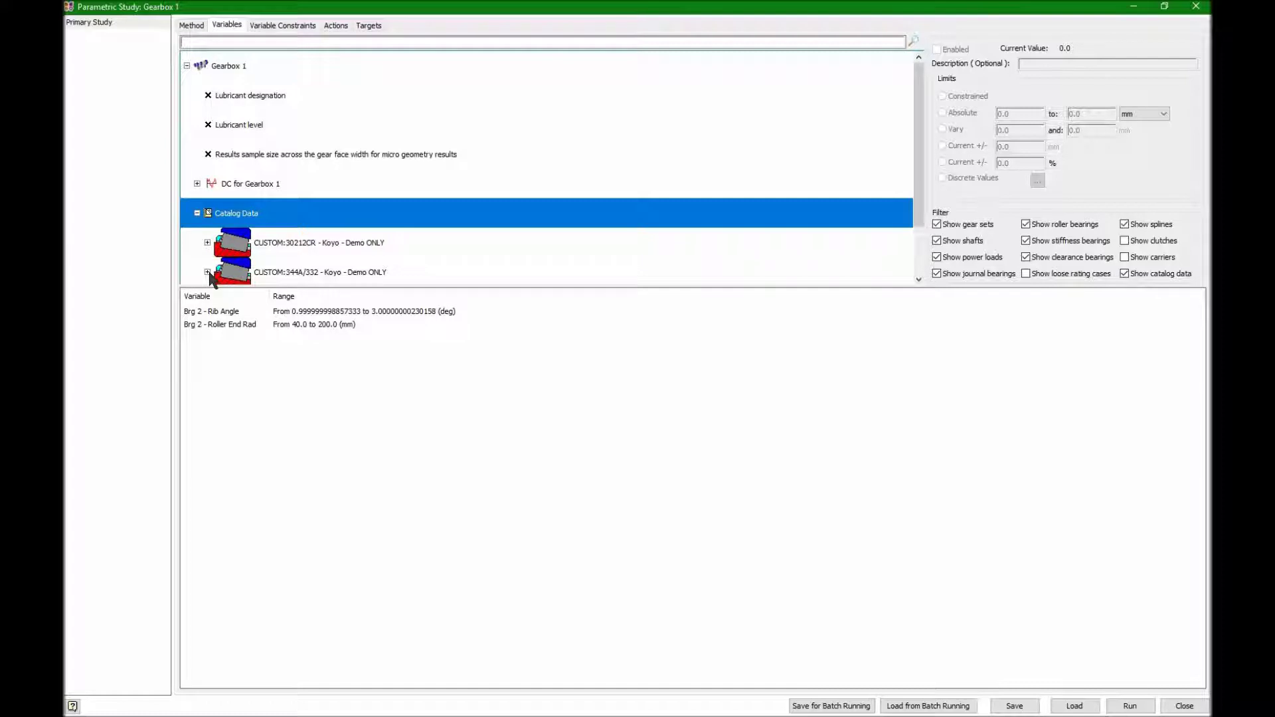
left_click(207, 272)
scroll(214, 269, "down", 10)
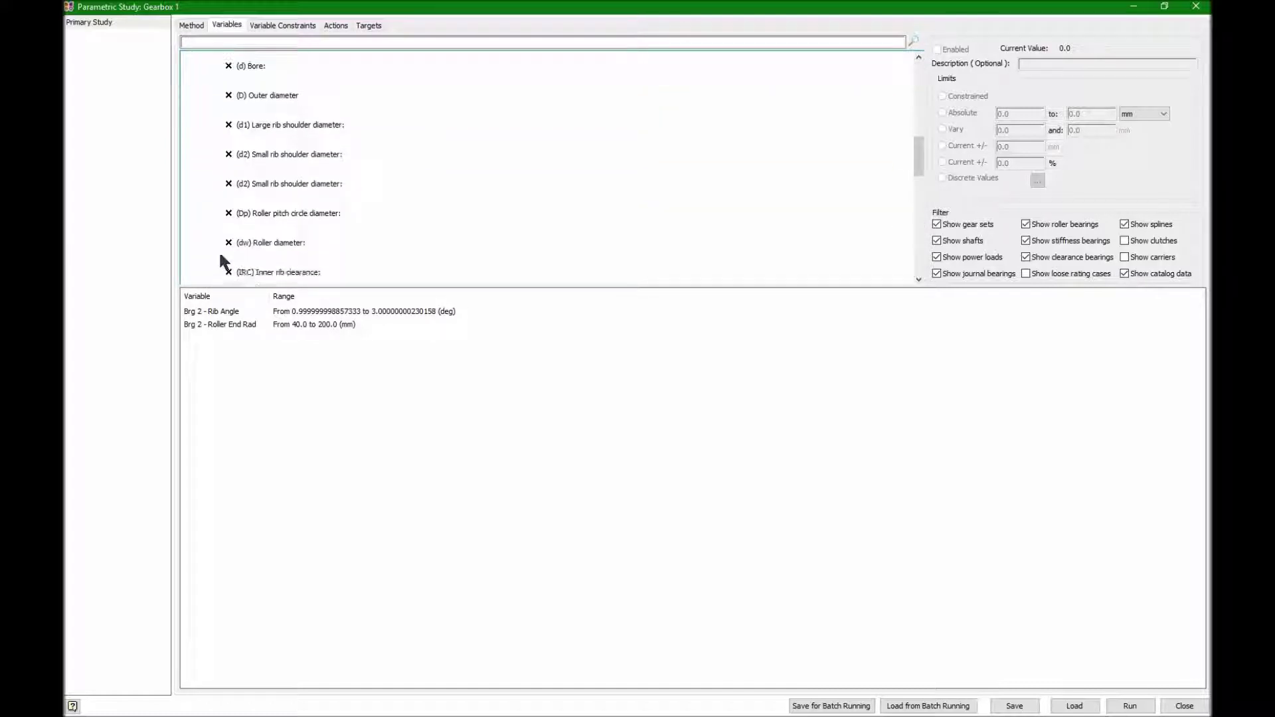
scroll(219, 248, "down", 5)
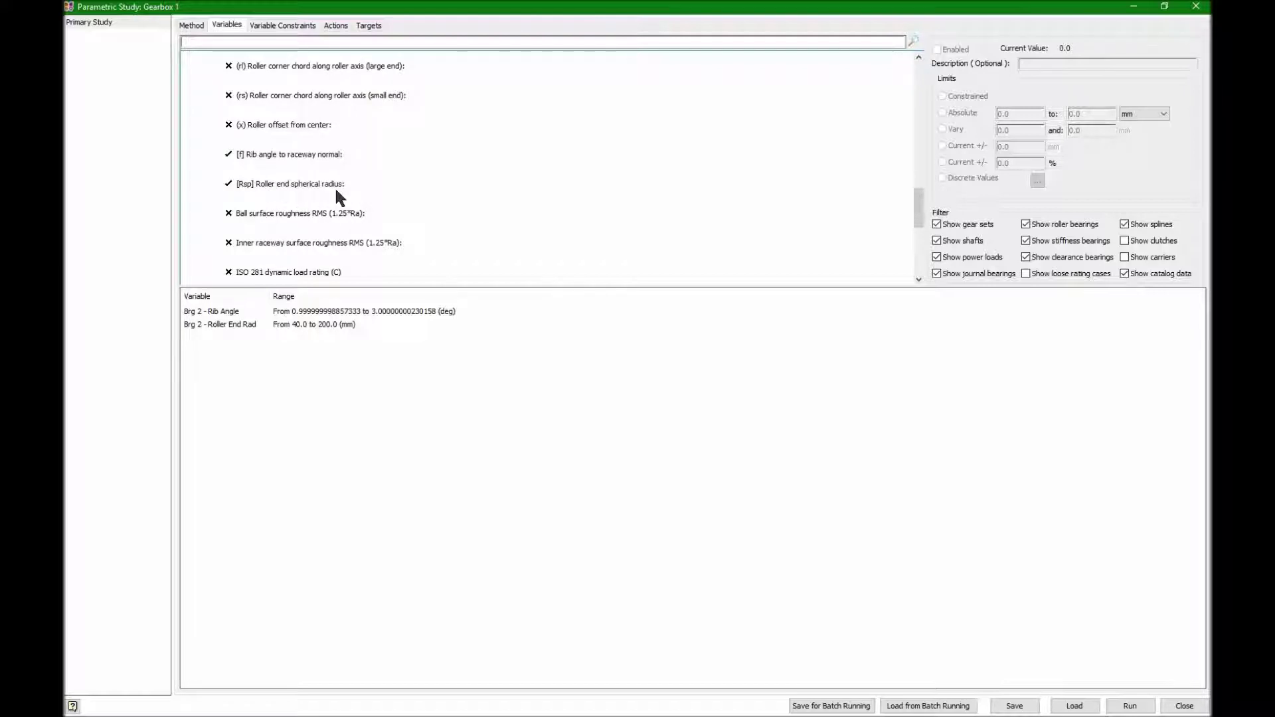
left_click(380, 310)
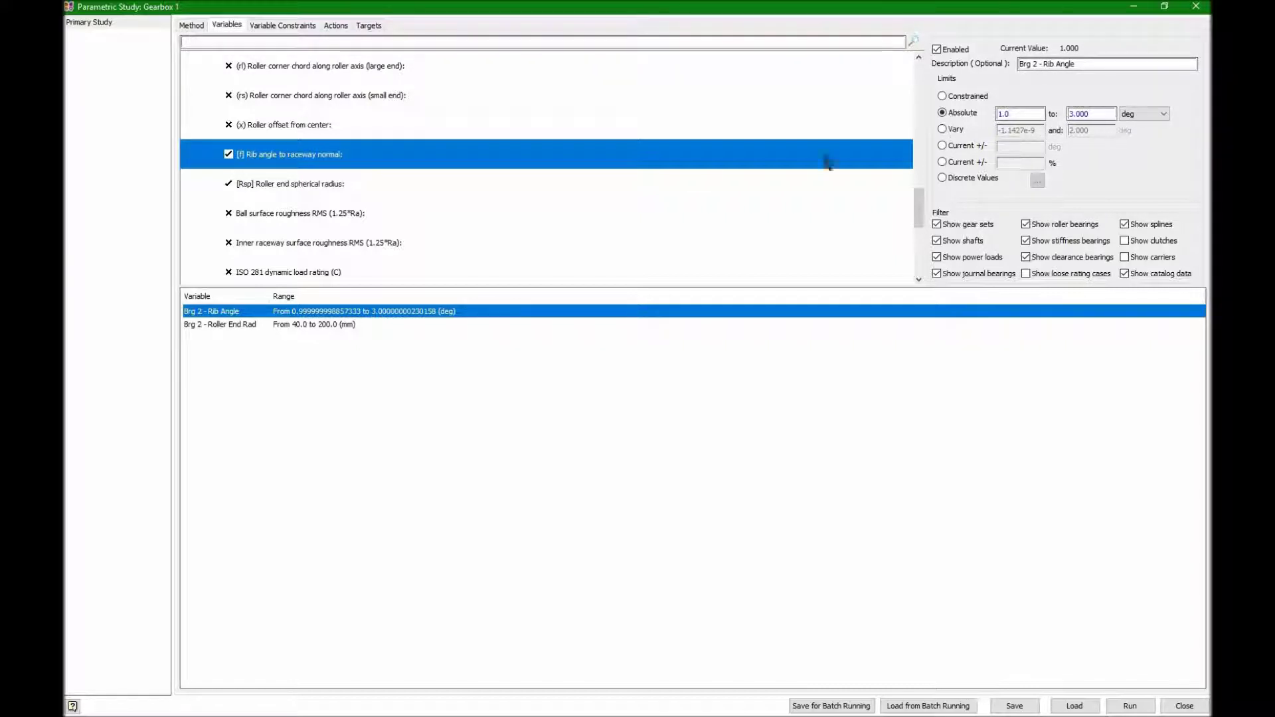
left_click(312, 186)
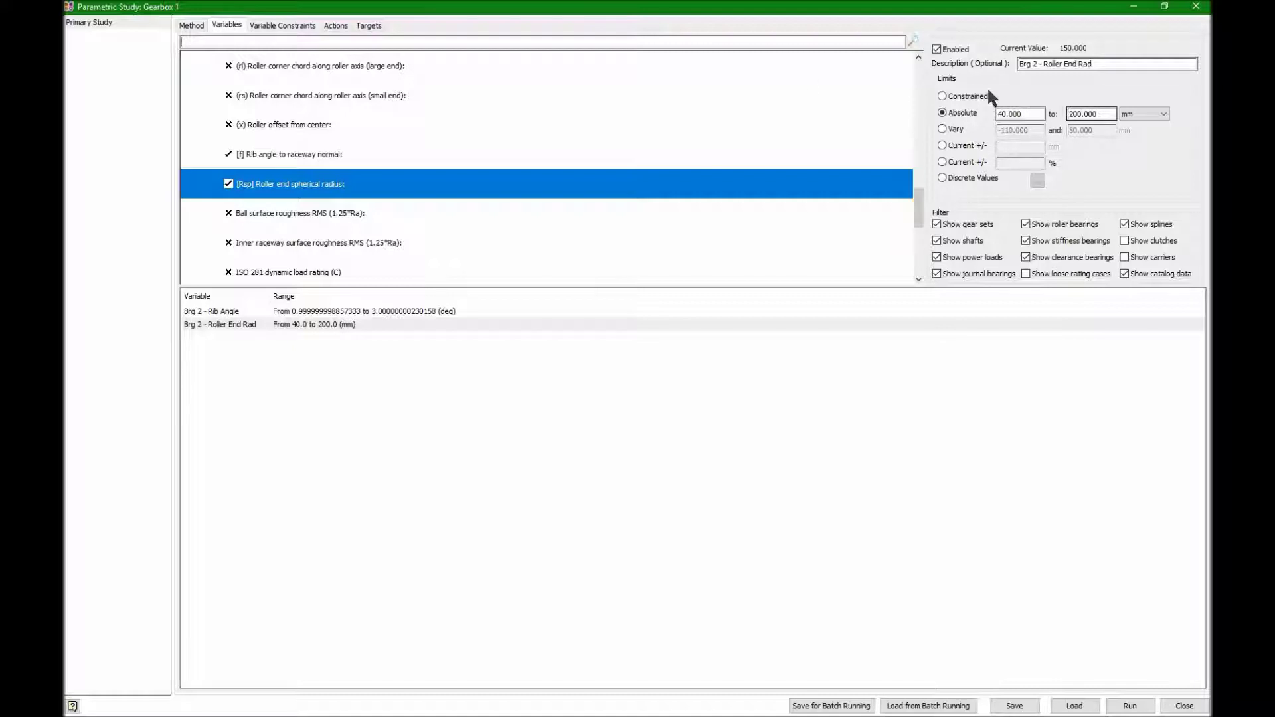
- Review the study's static analysis action for Worst Load and its Bearing 2 rib contact ellipse truncation target
left_click(335, 25)
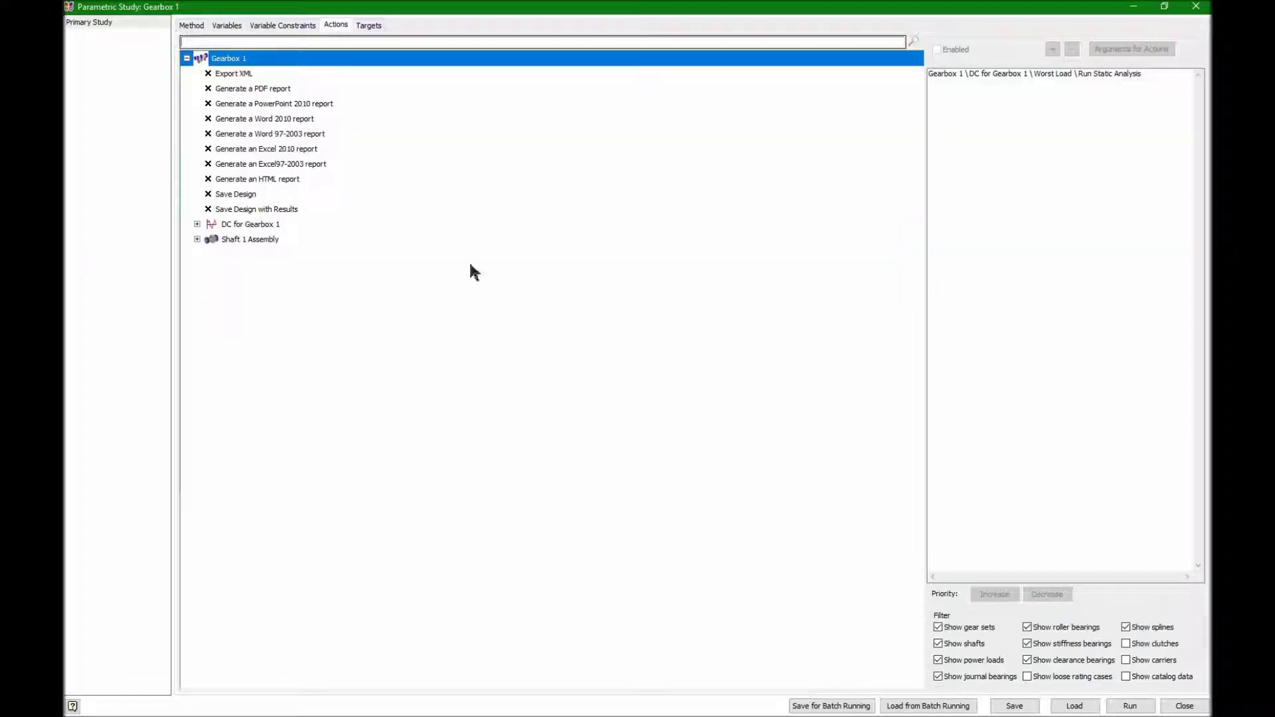
left_click(966, 73)
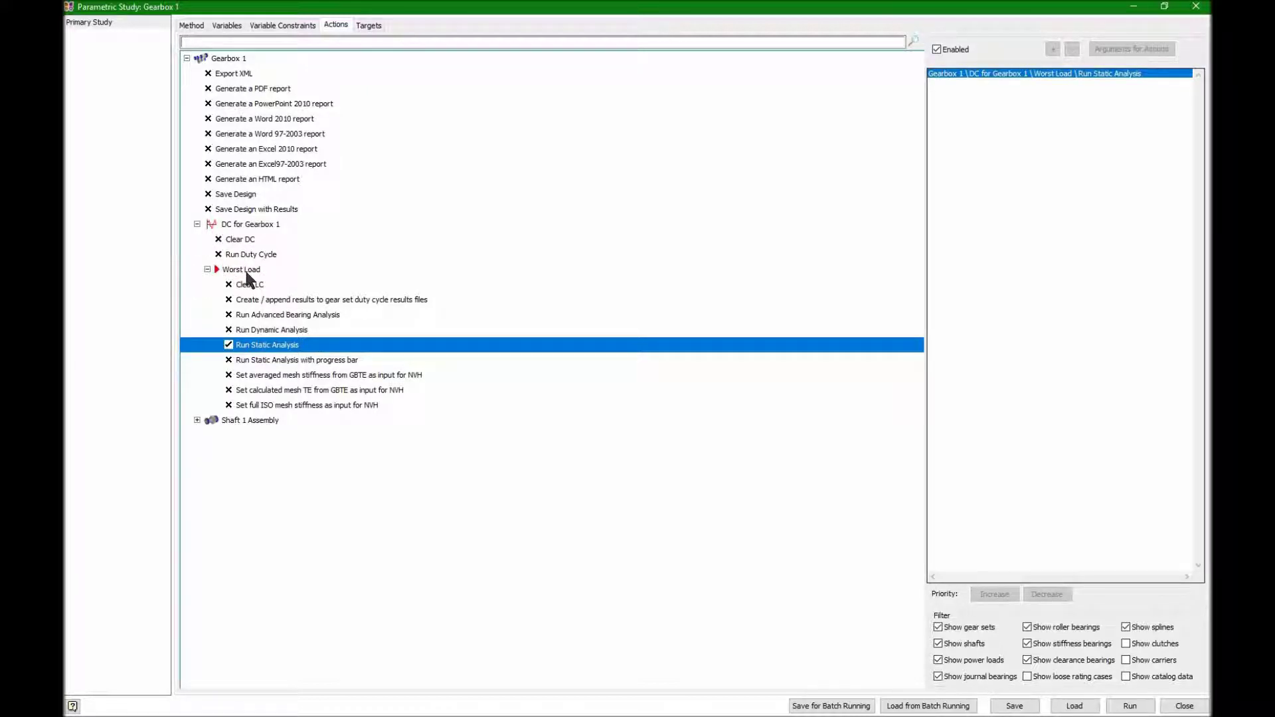
left_click(369, 26)
left_click(367, 335)
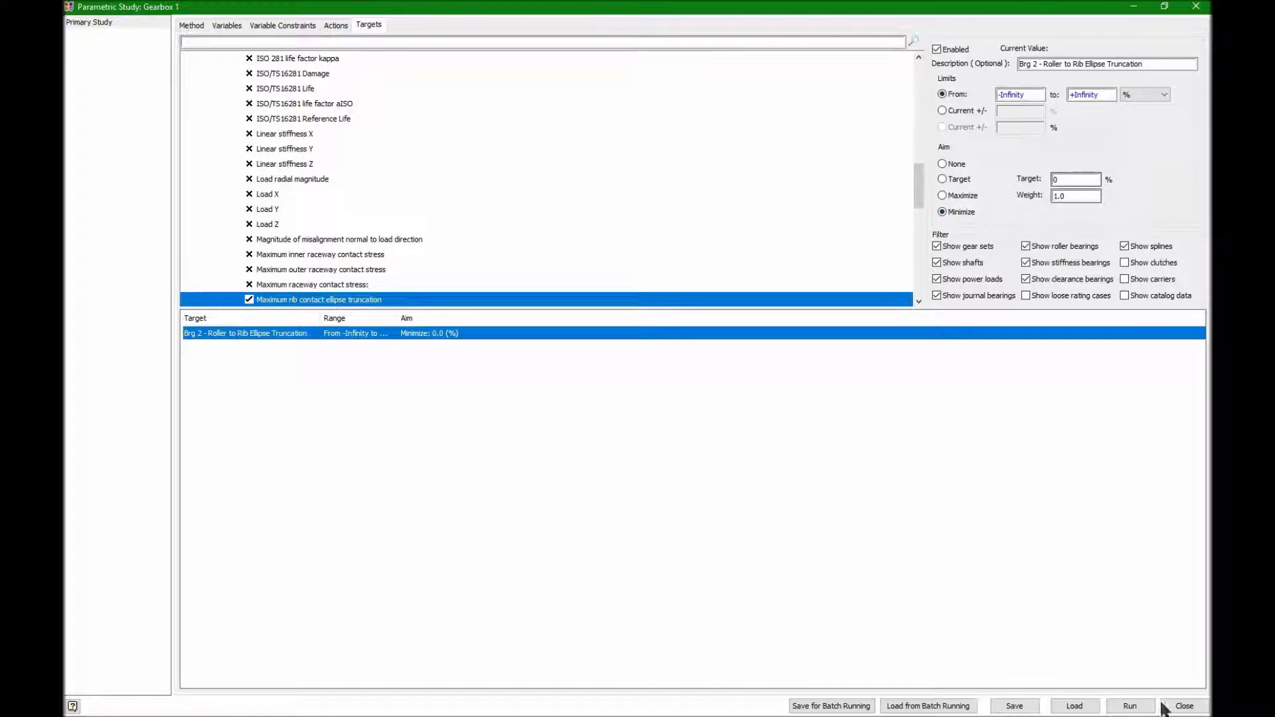
- Run the full factorial study and plot Bearing 2's rib angle on x, roller end radius on y, and rib ellipse truncation on z
left_click(1130, 706)
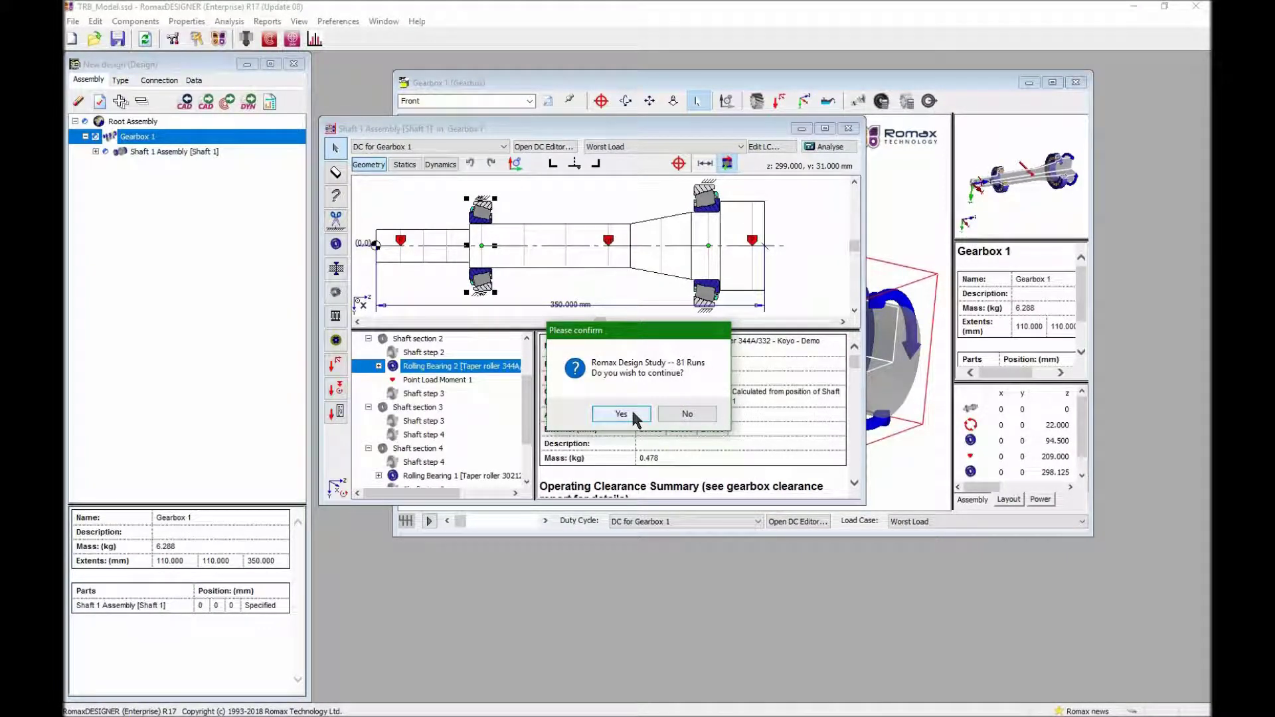
left_click(621, 414)
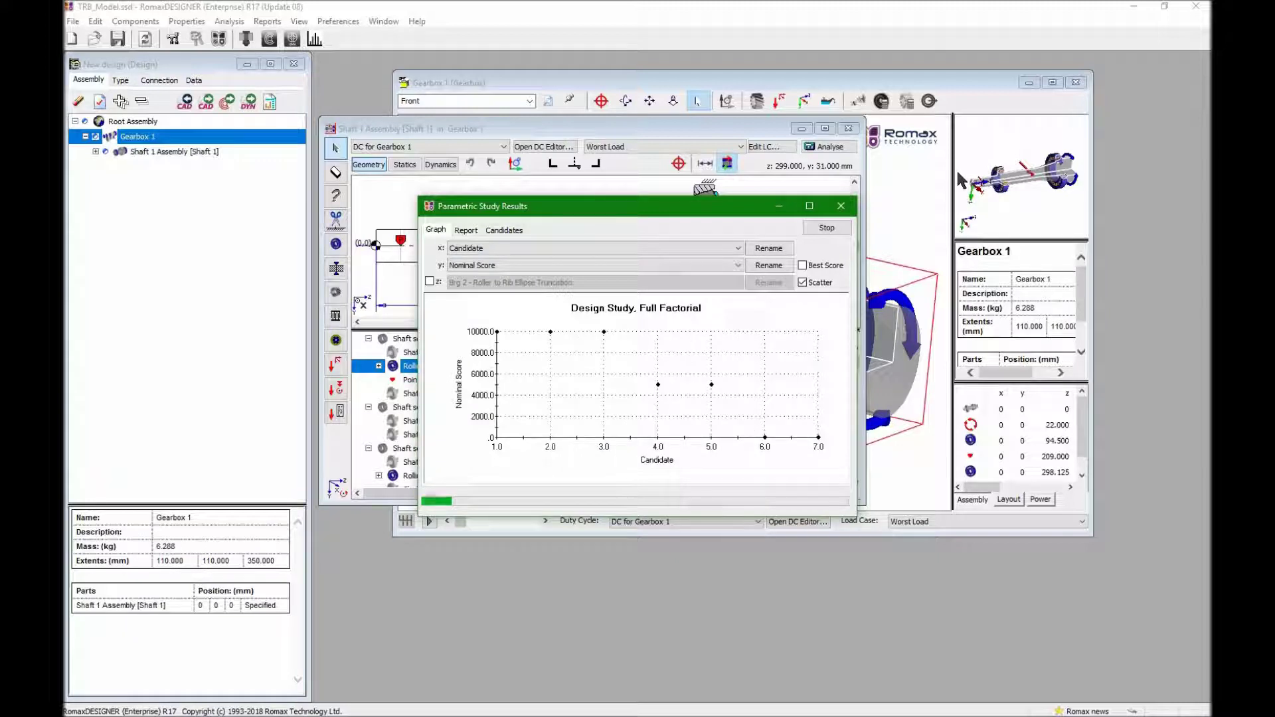
left_click(430, 281)
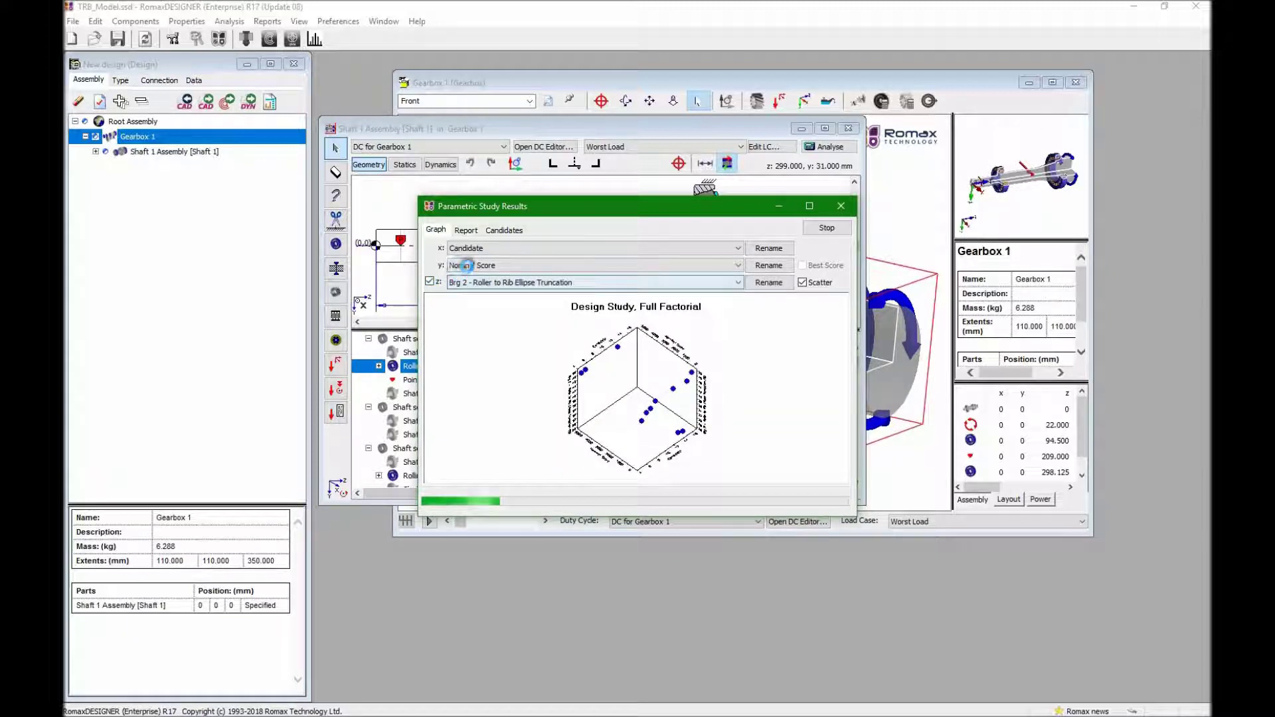
left_click(475, 251)
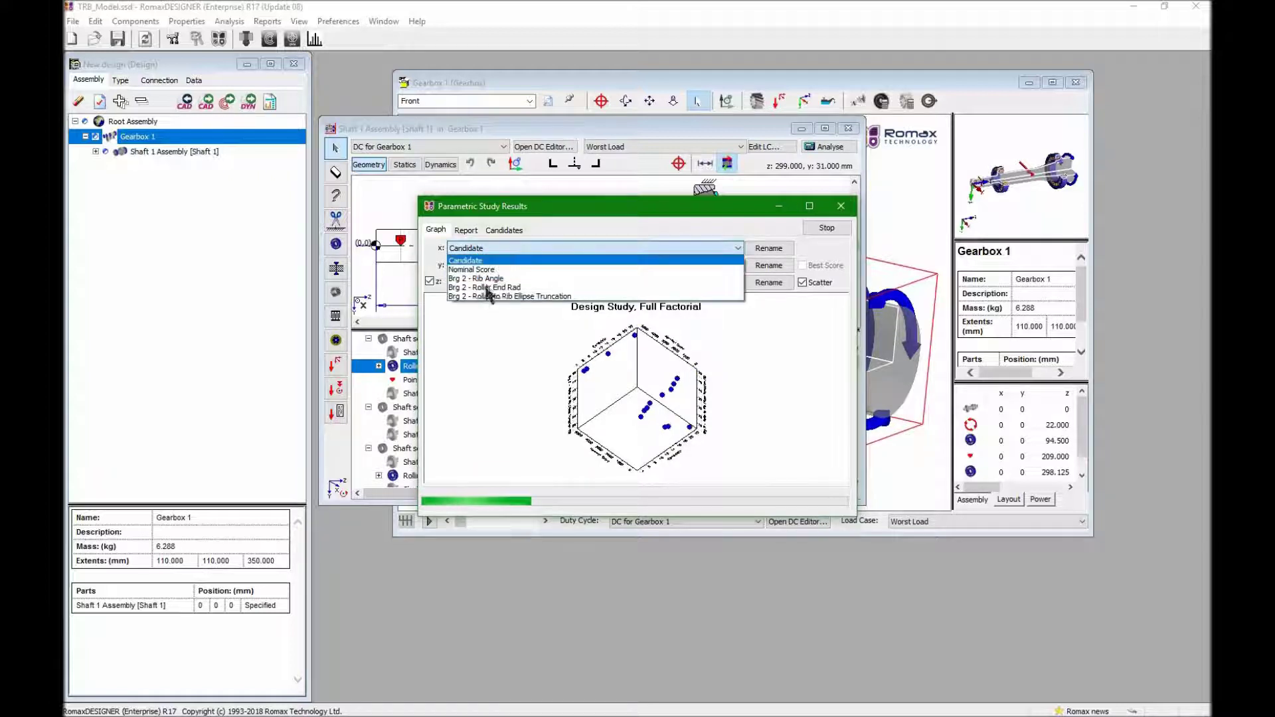
left_click(488, 278)
left_click(498, 265)
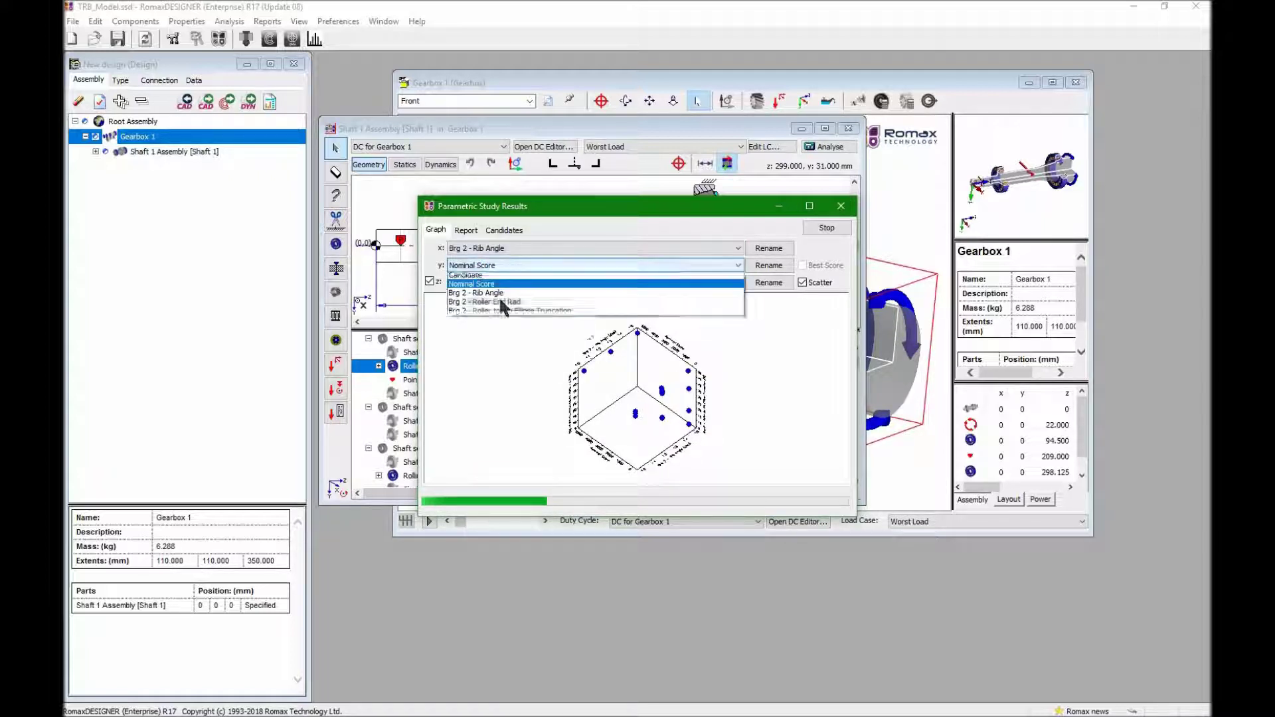
left_click(503, 304)
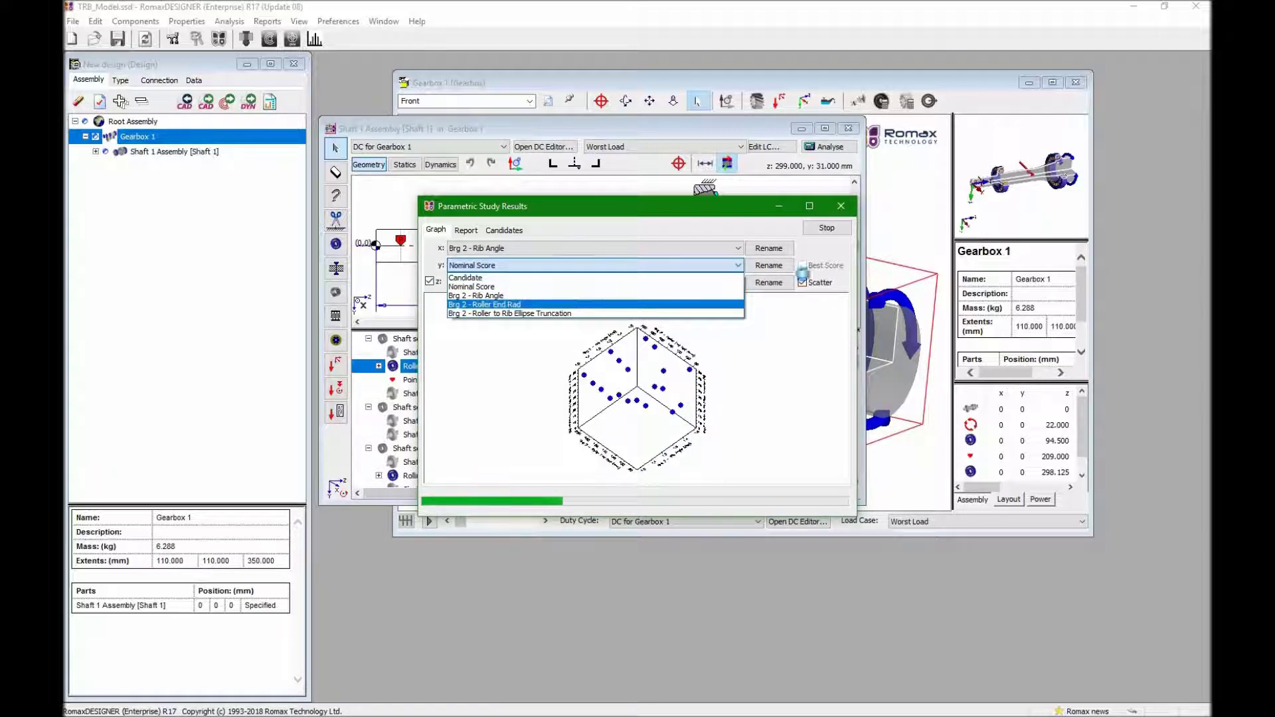
double_click(830, 208)
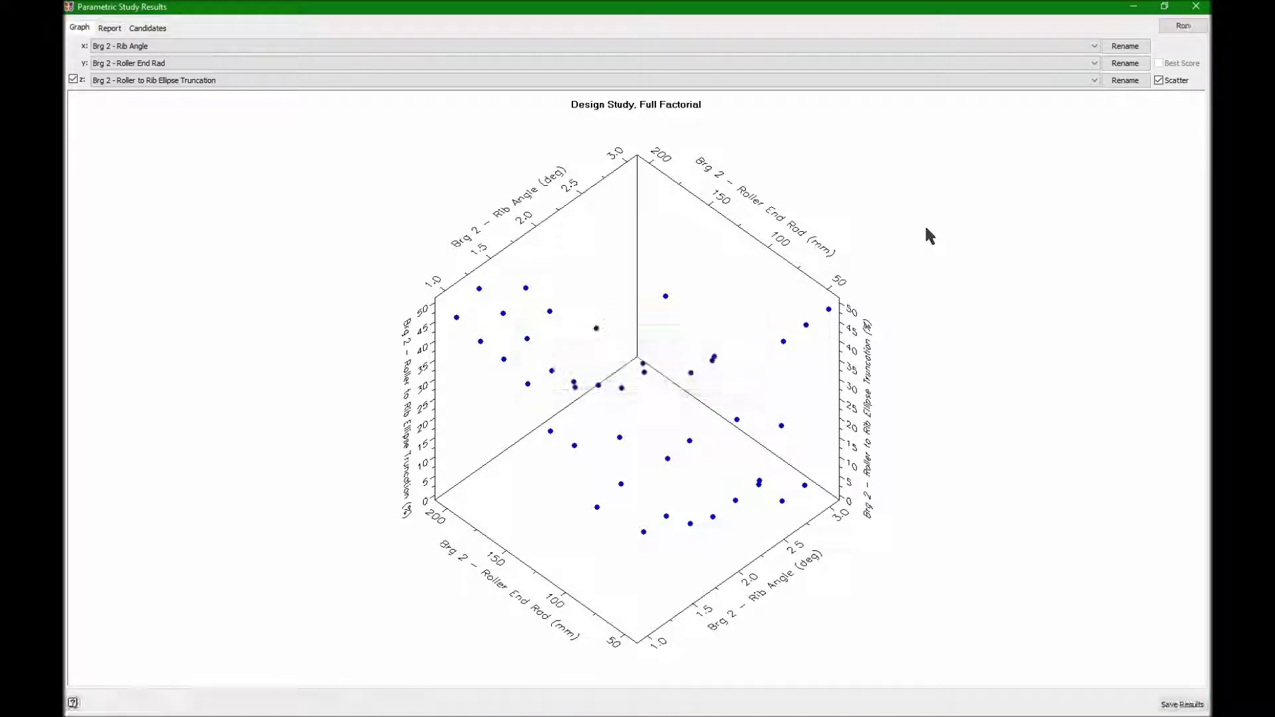
- Show the Bearing 2 scatter plot in top view to examine the rib angle and roller end radius combinations
right_click(925, 229)
mouse_move(996, 252)
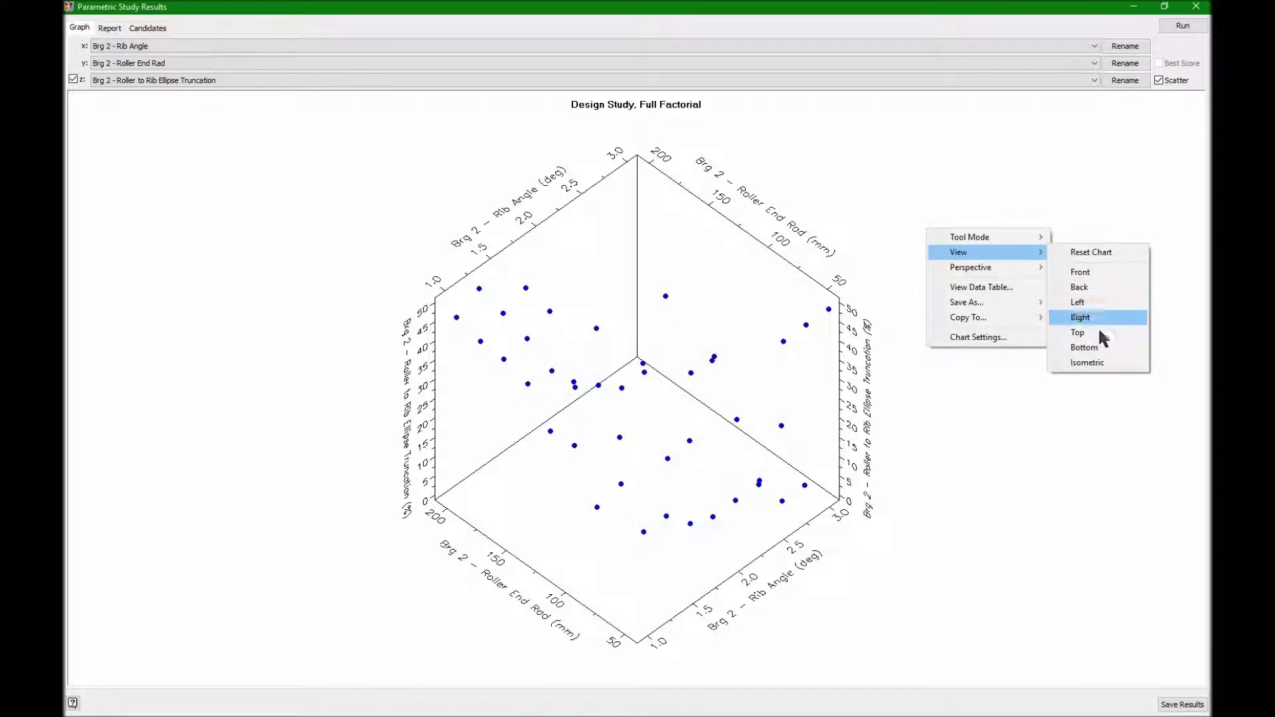
left_click(1059, 330)
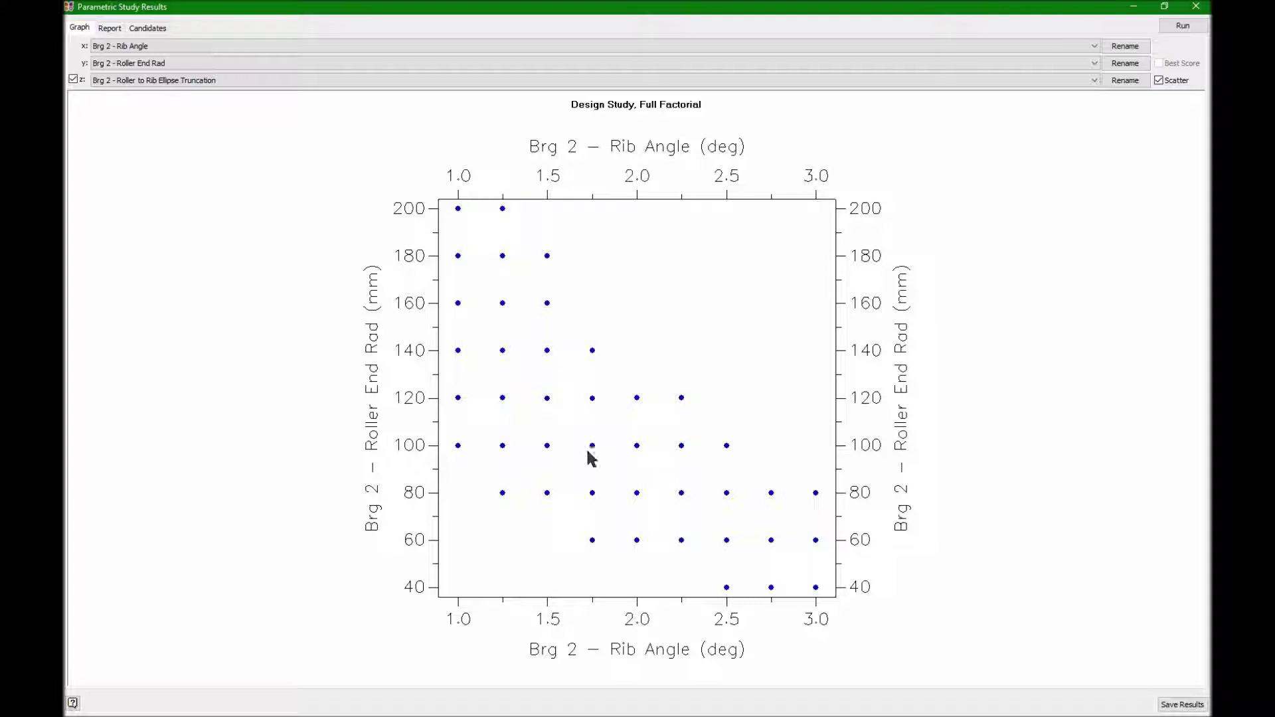
- Examine Bearing 2's rib ellipse truncation results as a contour surface in top view, and close the study
left_click(1158, 80)
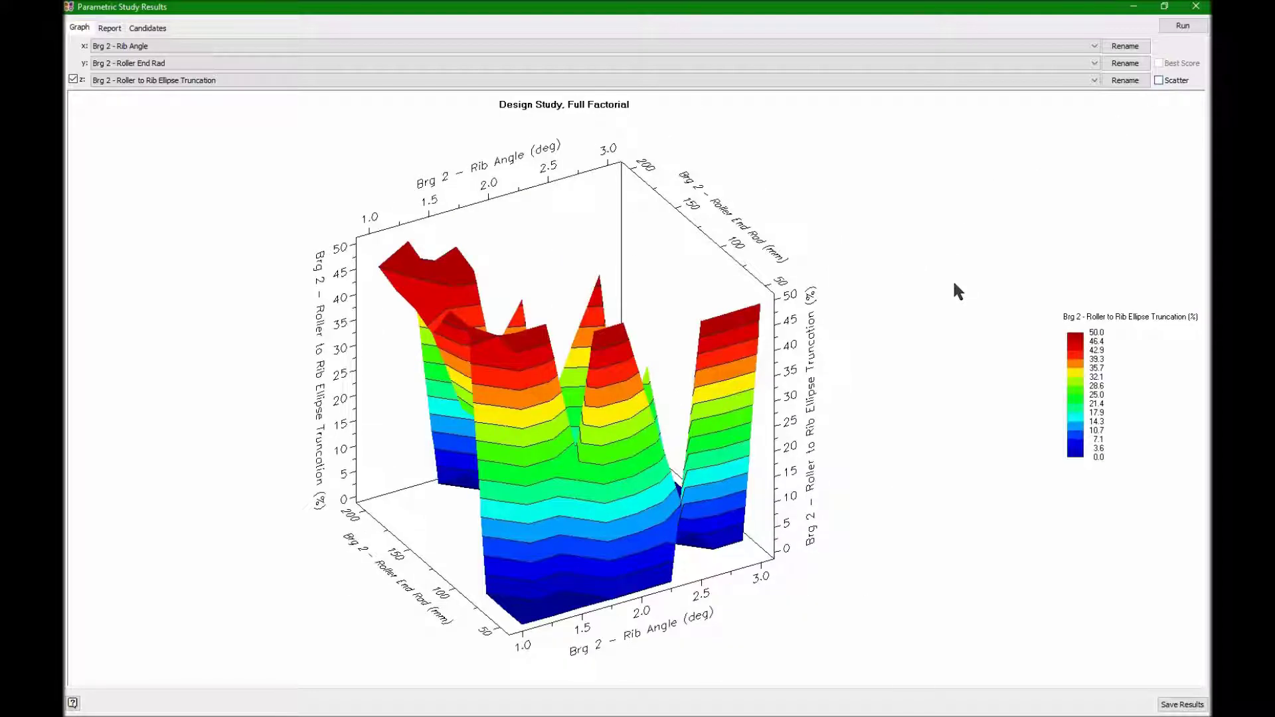
right_click(907, 248)
mouse_move(967, 271)
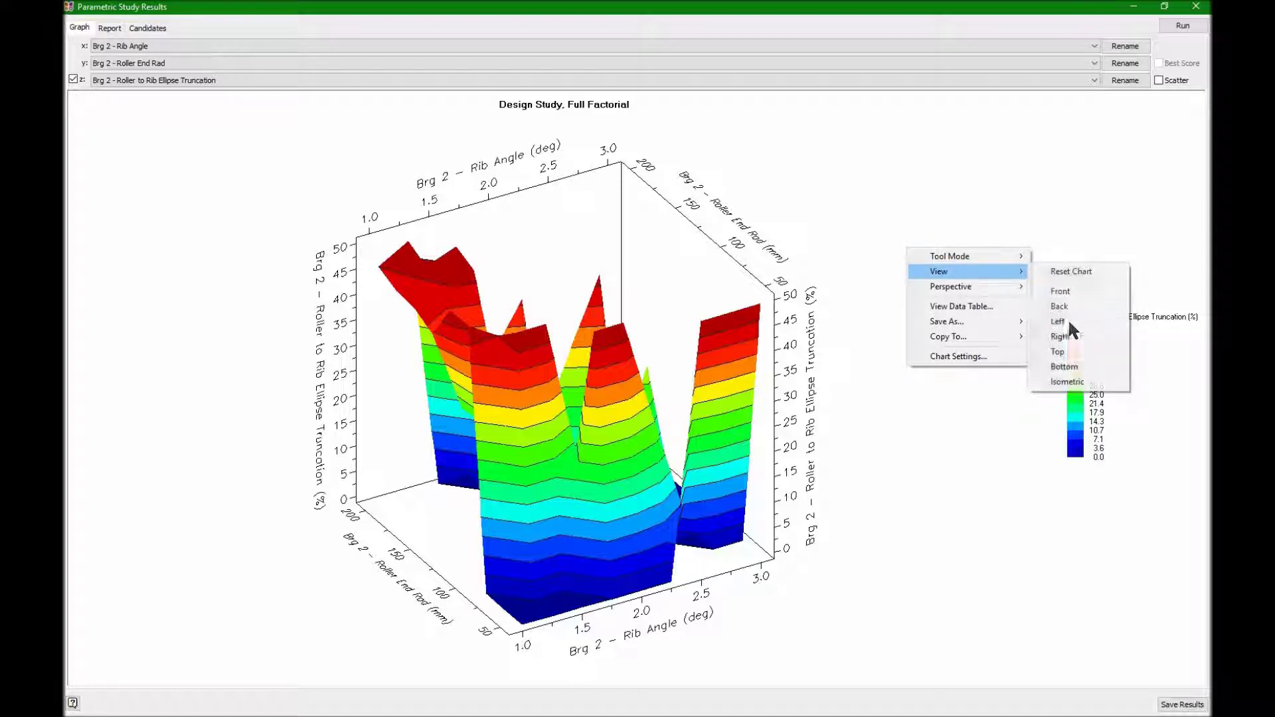
left_click(1057, 352)
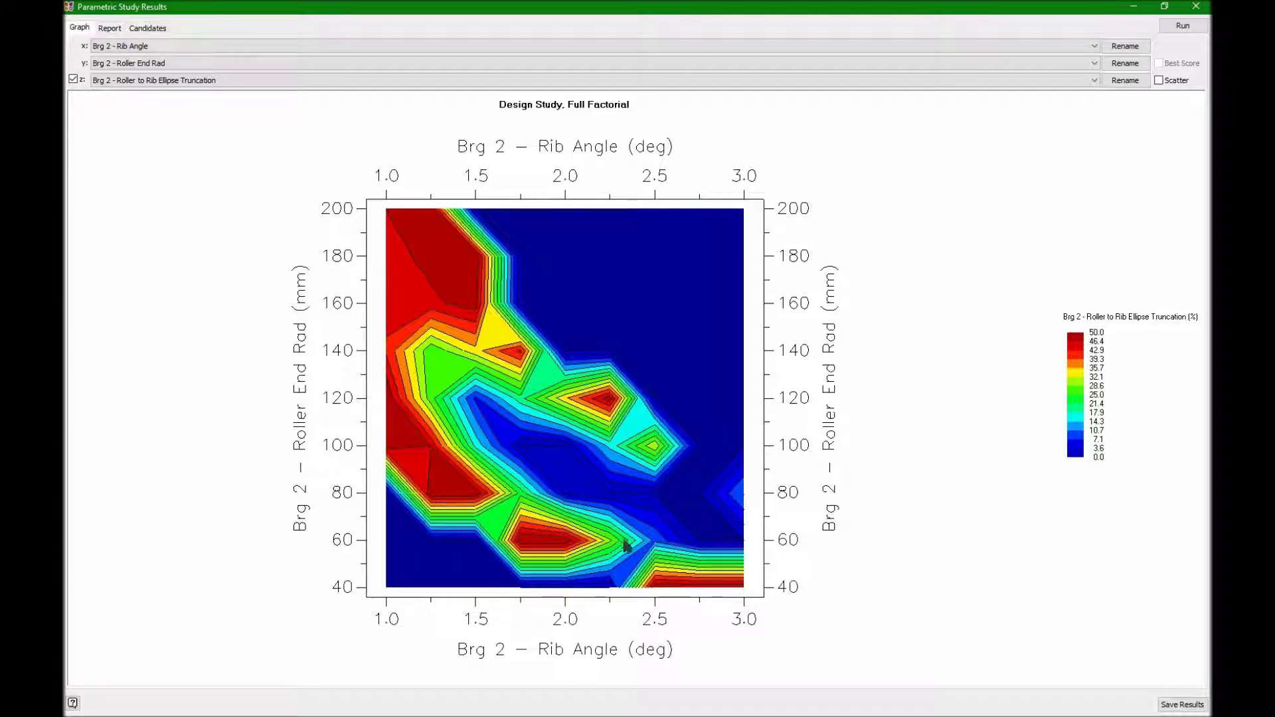
left_click(1164, 6)
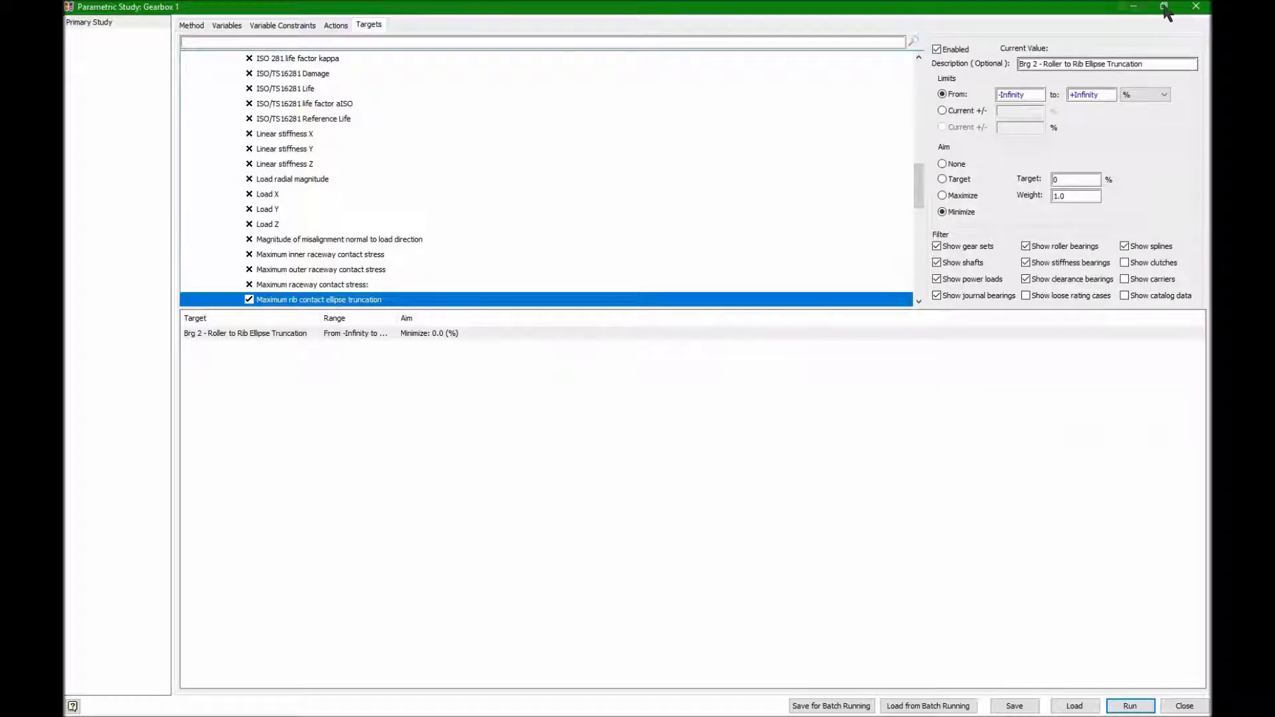
left_click(1164, 6)
- Set the large rib shoulder diameter in the internal details of Rolling Bearing 2's 344A/332 custom bearing to 62 mm
key("alt+Tab")
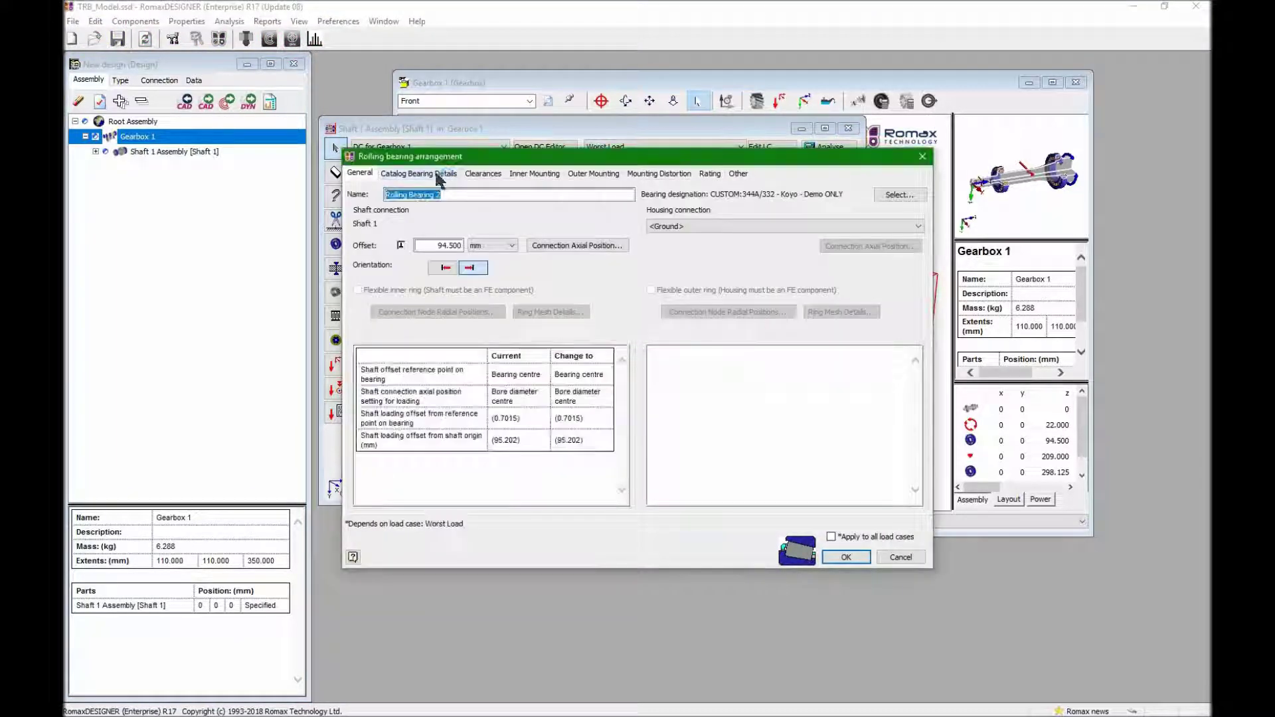
left_click(418, 173)
left_click(375, 502)
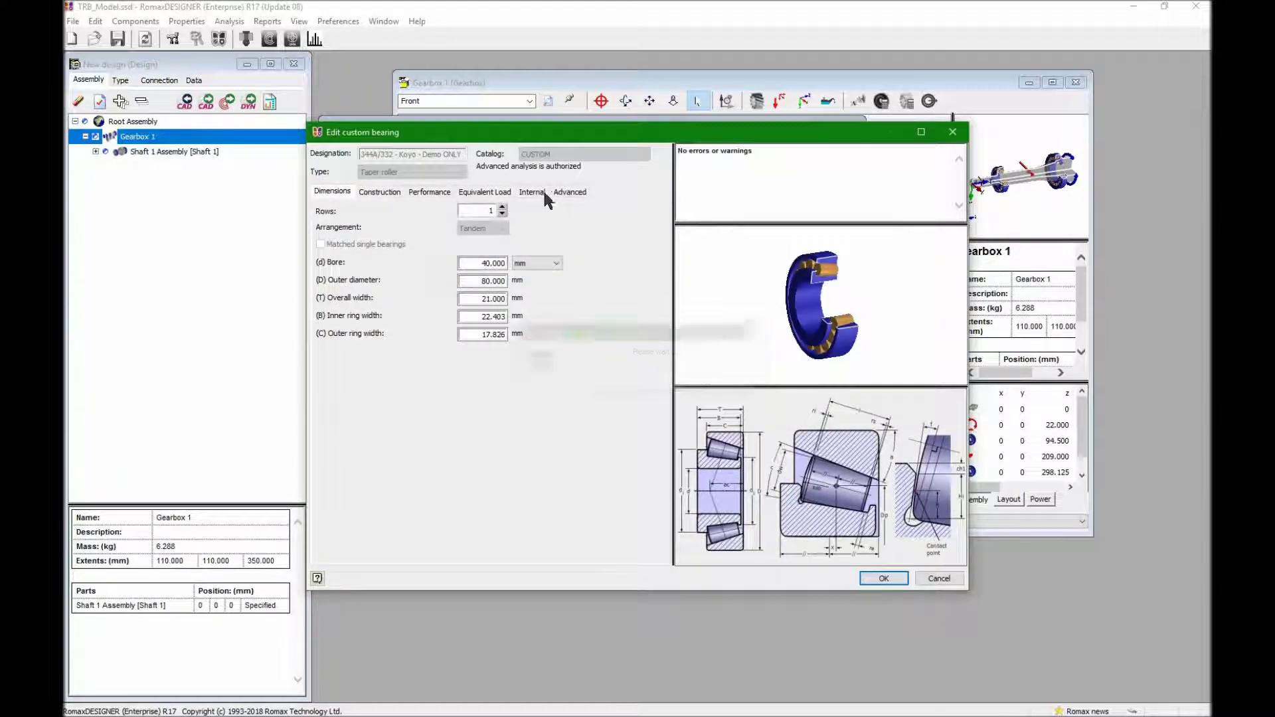
left_click(534, 192)
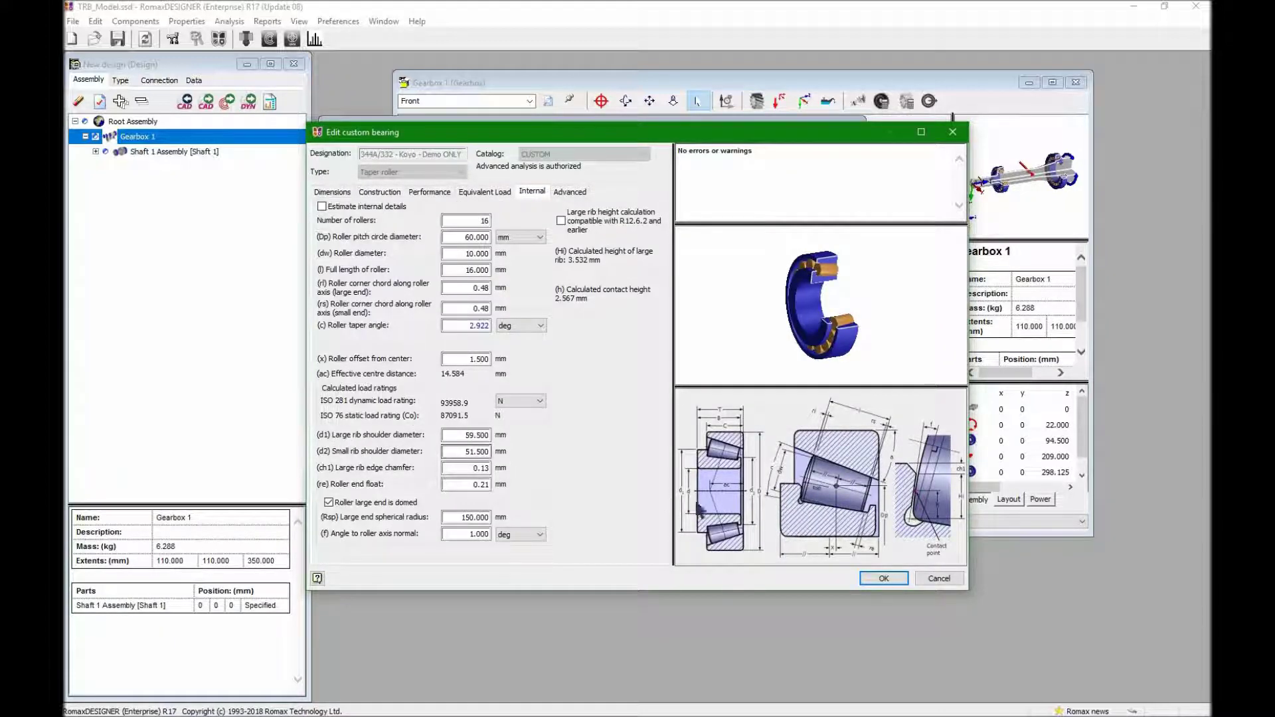
left_click(921, 132)
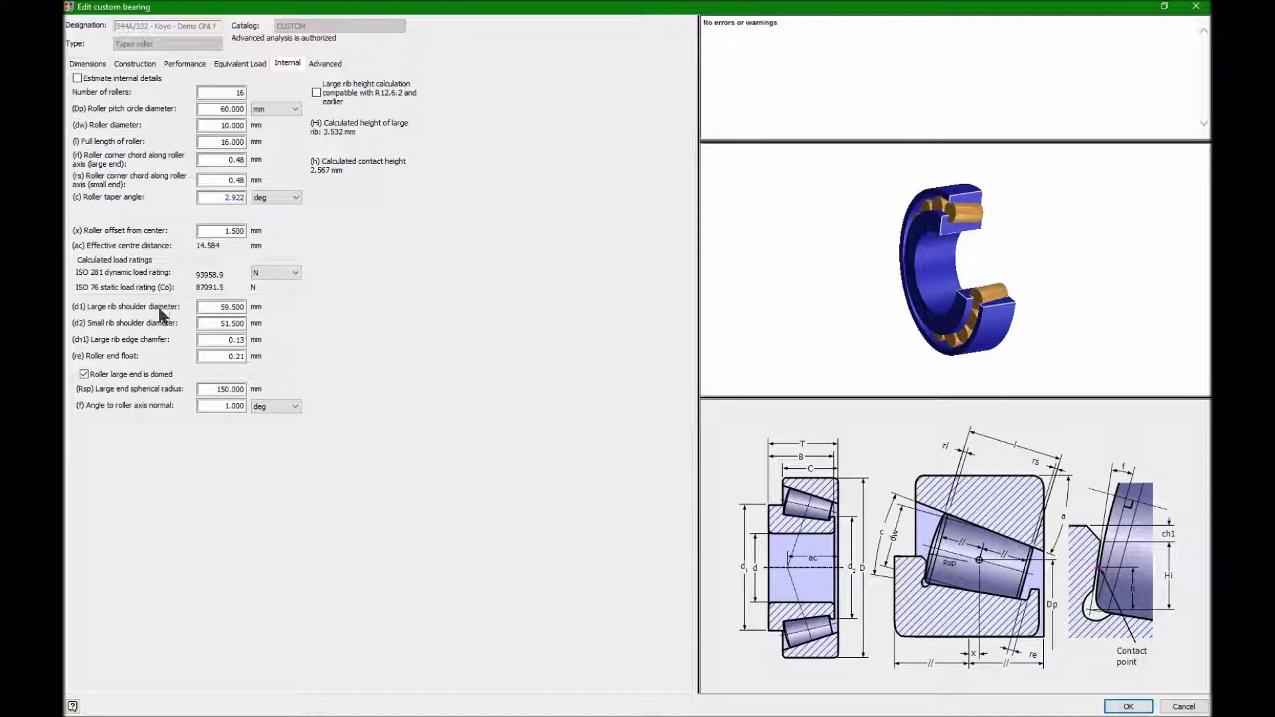
double_click(229, 307)
type("62")
key("Tab")
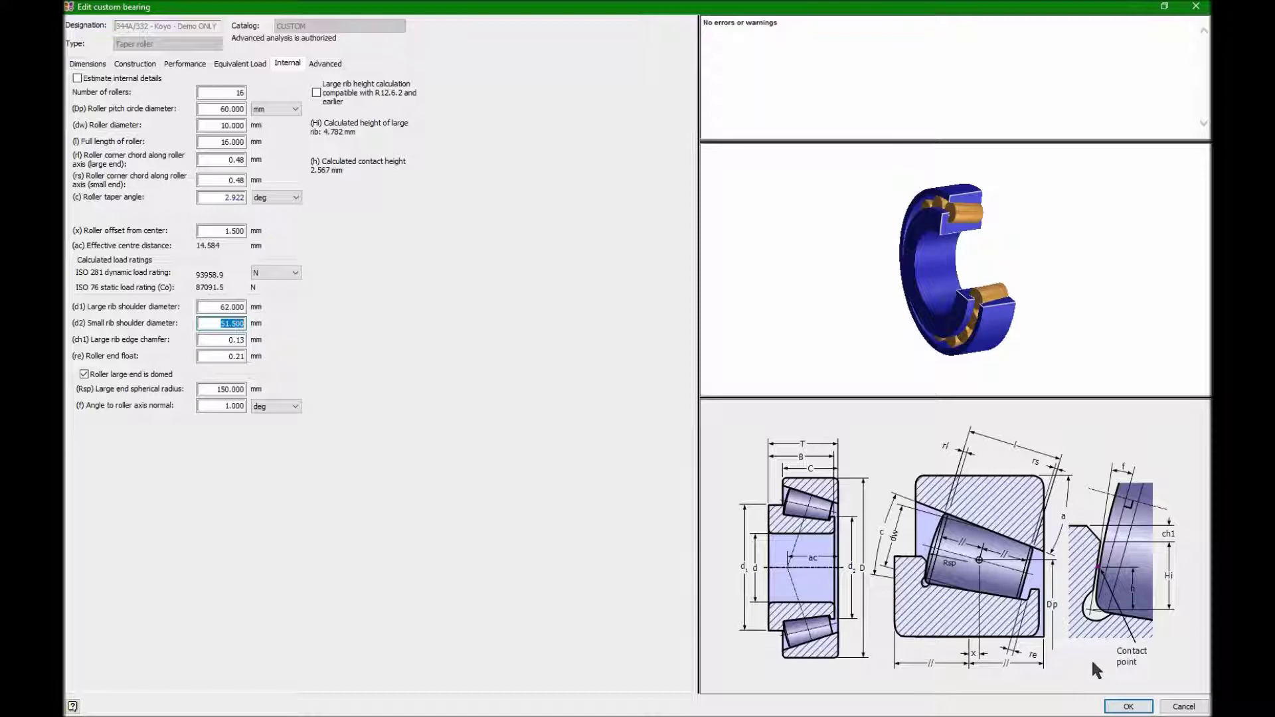
left_click(1135, 707)
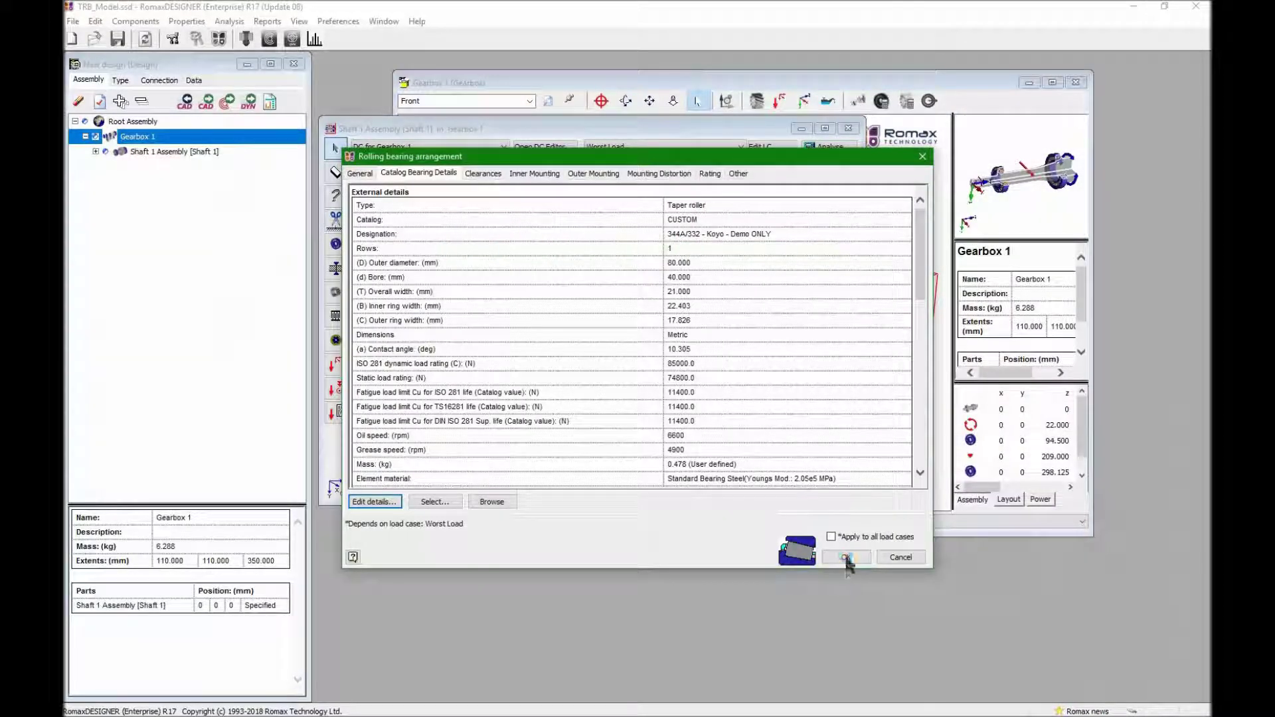
left_click(846, 558)
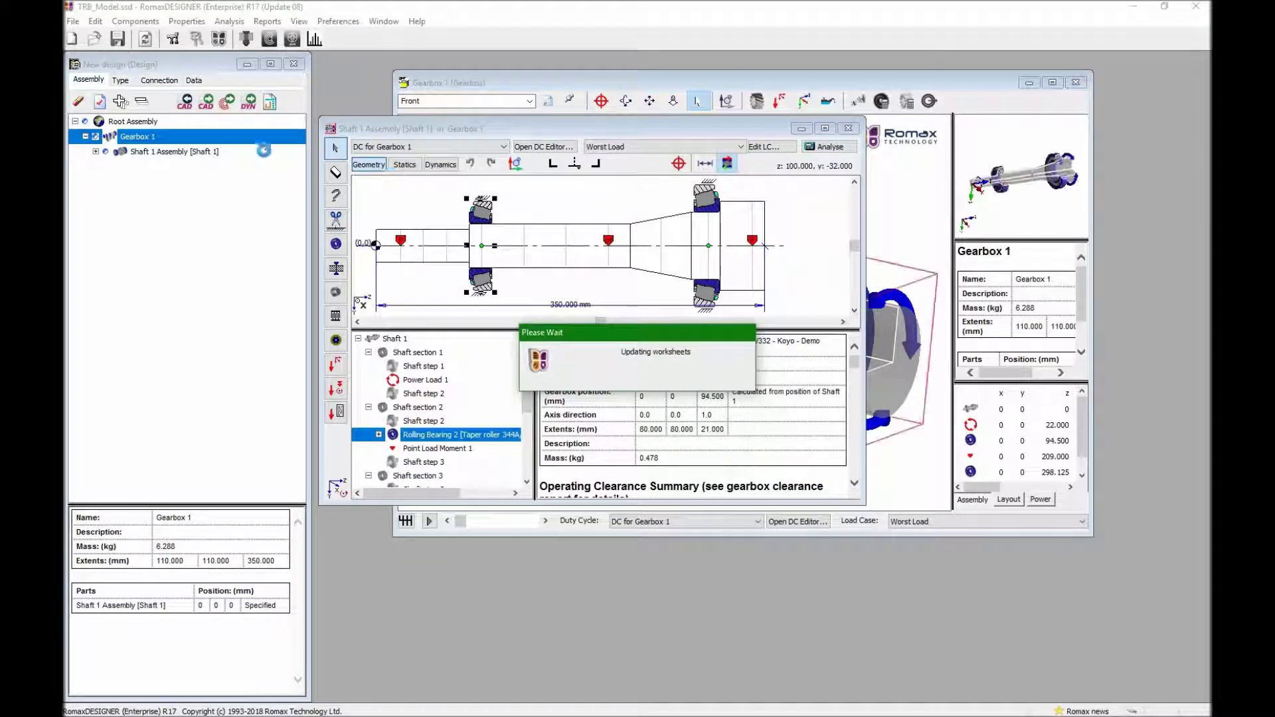
- Open a parametric study for Gearbox 1 and load the study definition InternalPresentationBrg2.xml
right_click(139, 136)
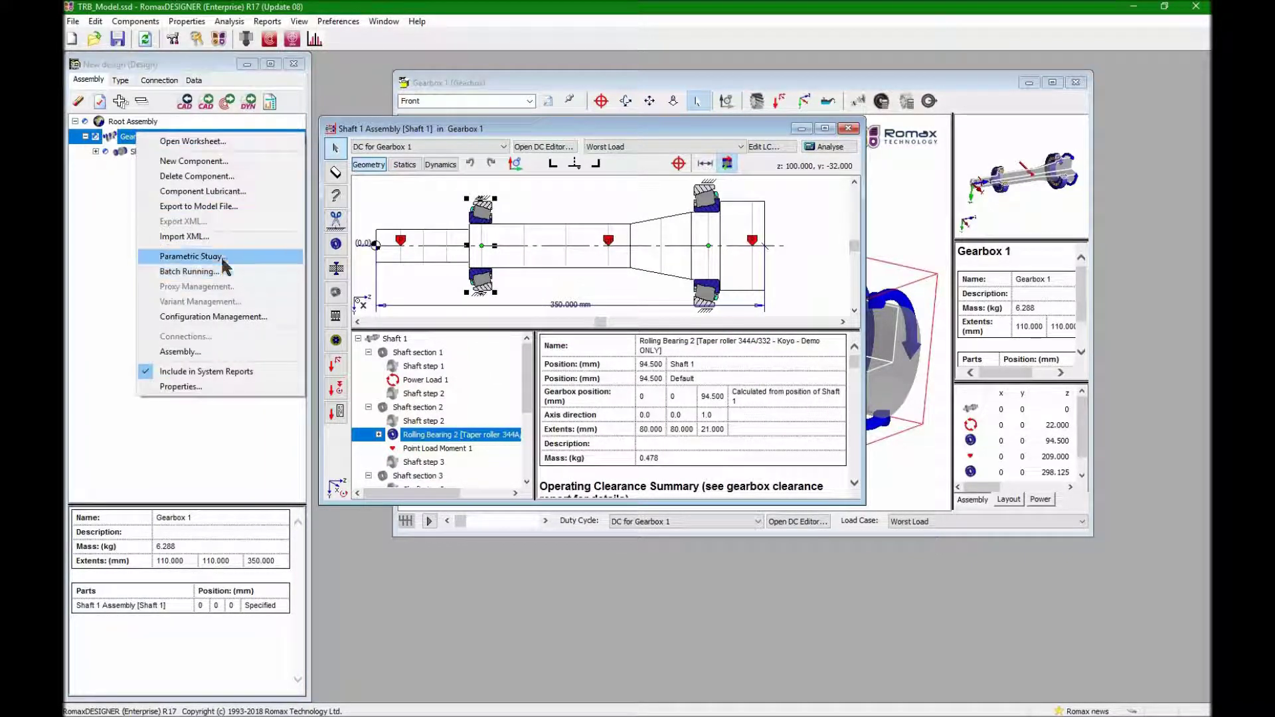
left_click(222, 257)
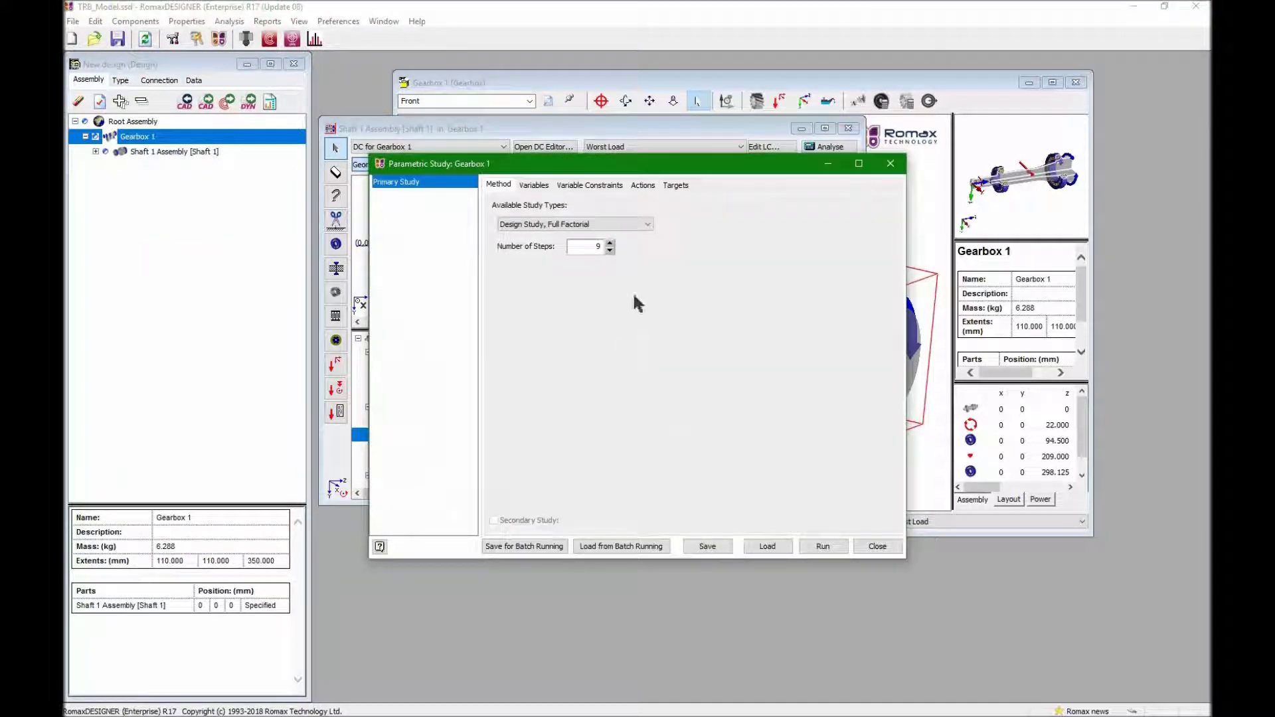
left_click(770, 546)
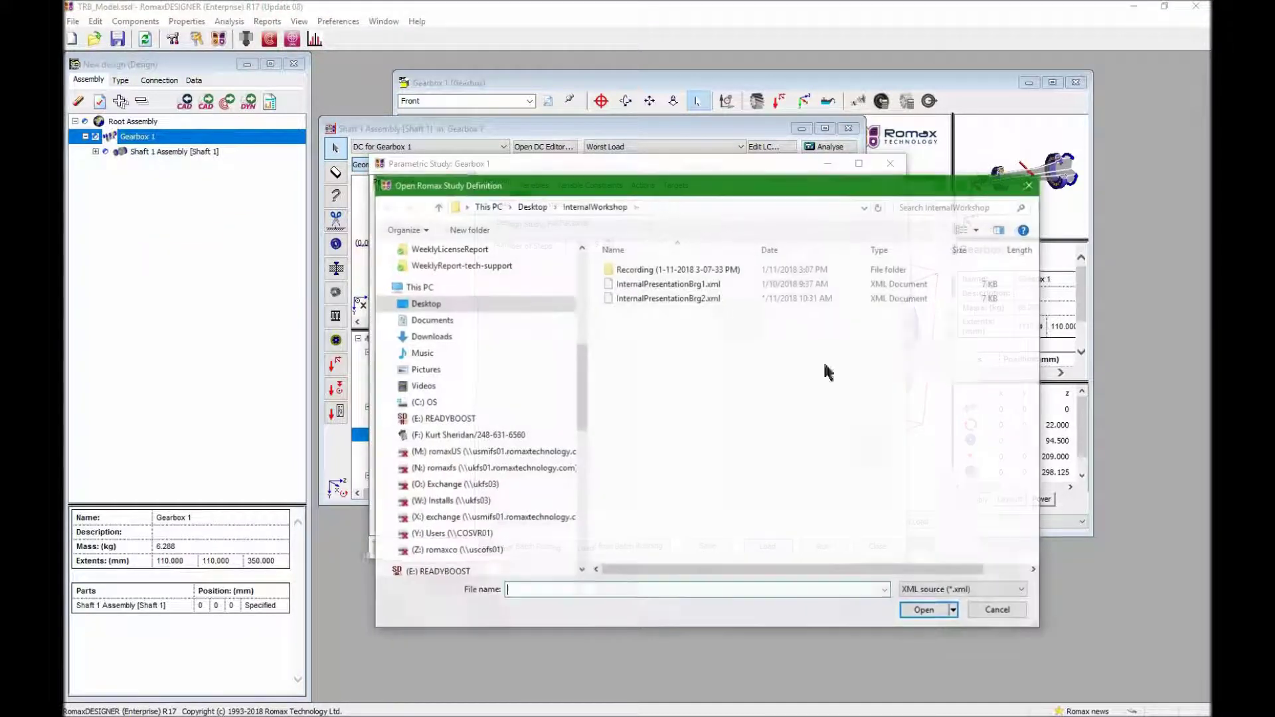
left_click(702, 299)
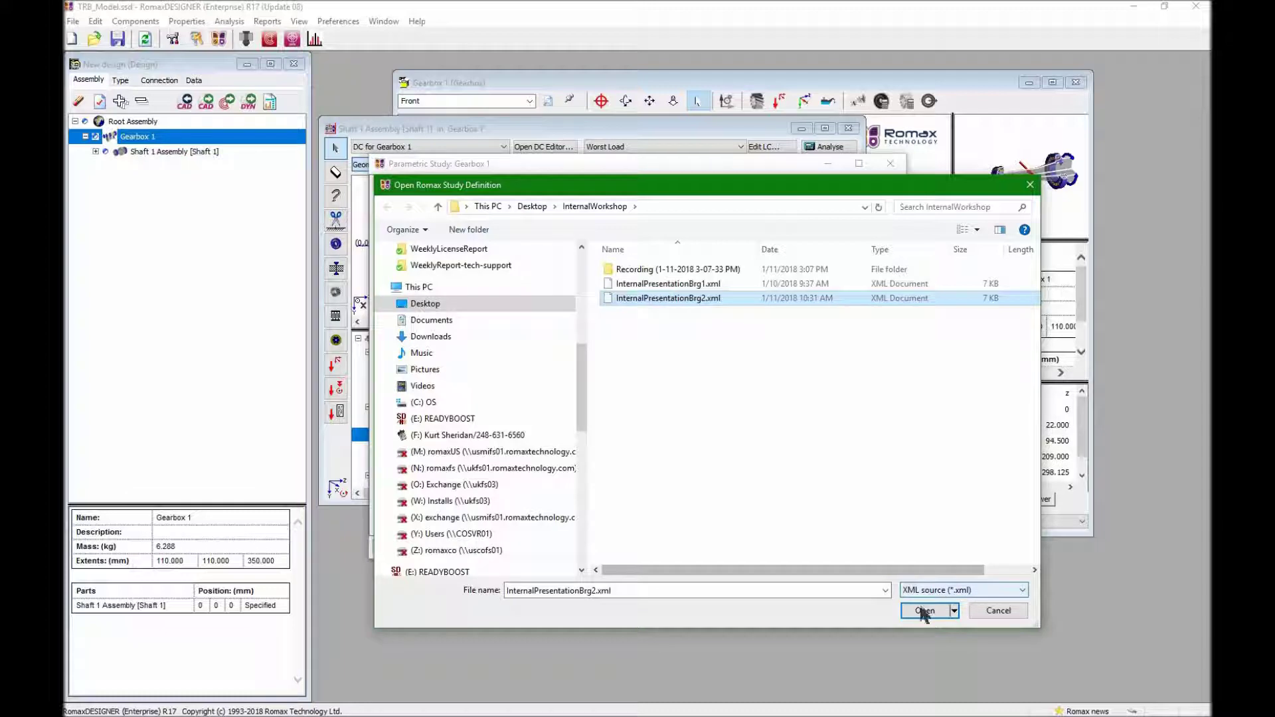
key("Return")
left_click(859, 163)
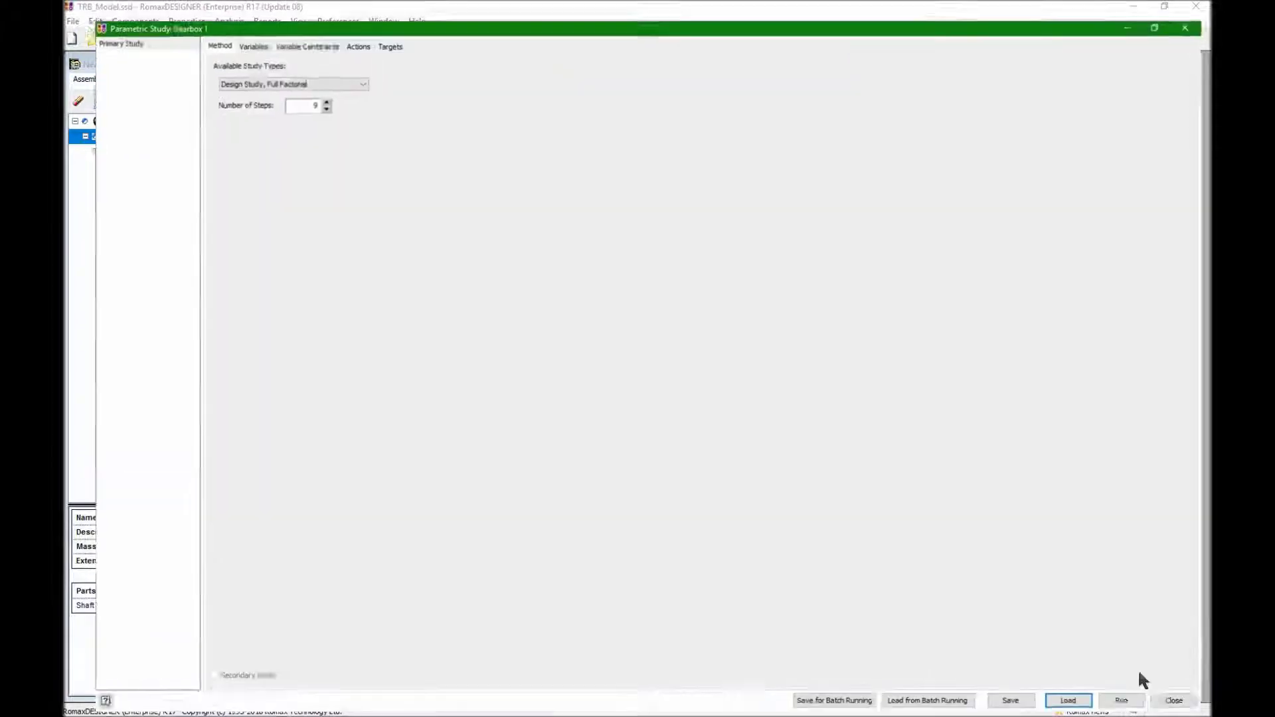
- Run the loaded study and plot Bearing 2's rib angle on x, roller end radius on y, and rib ellipse truncation on z
left_click(1129, 705)
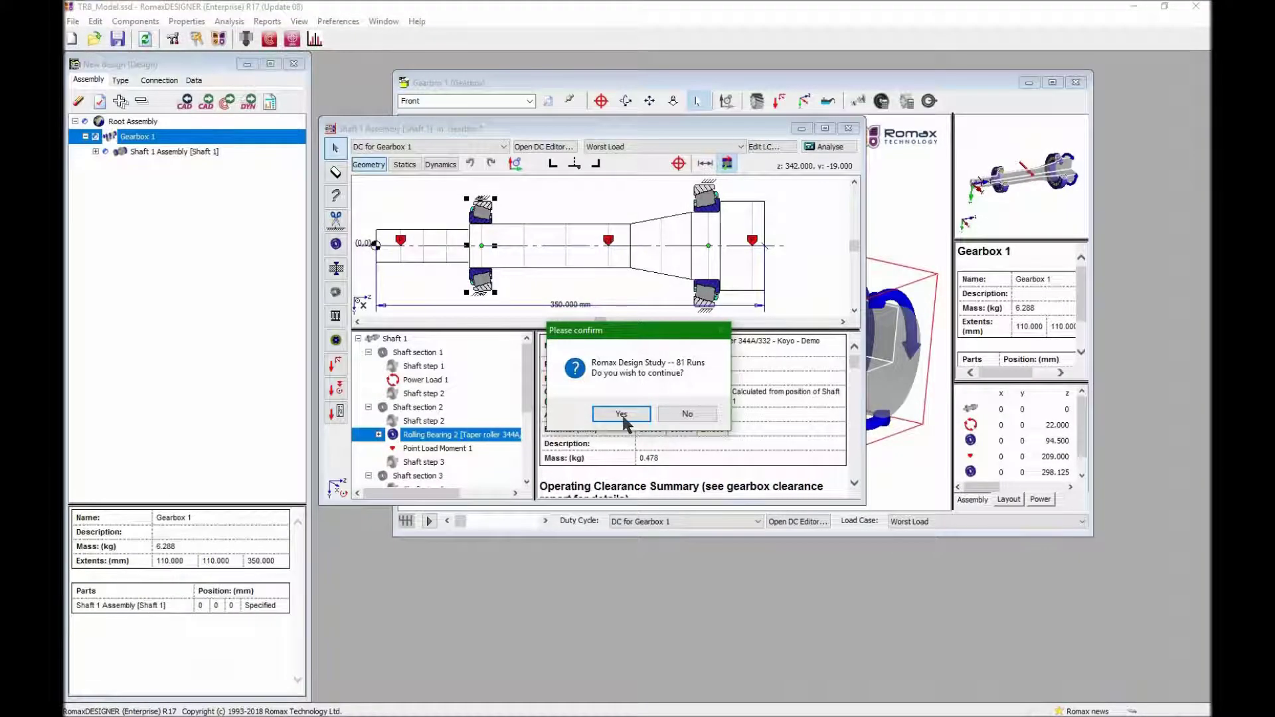
key("Return")
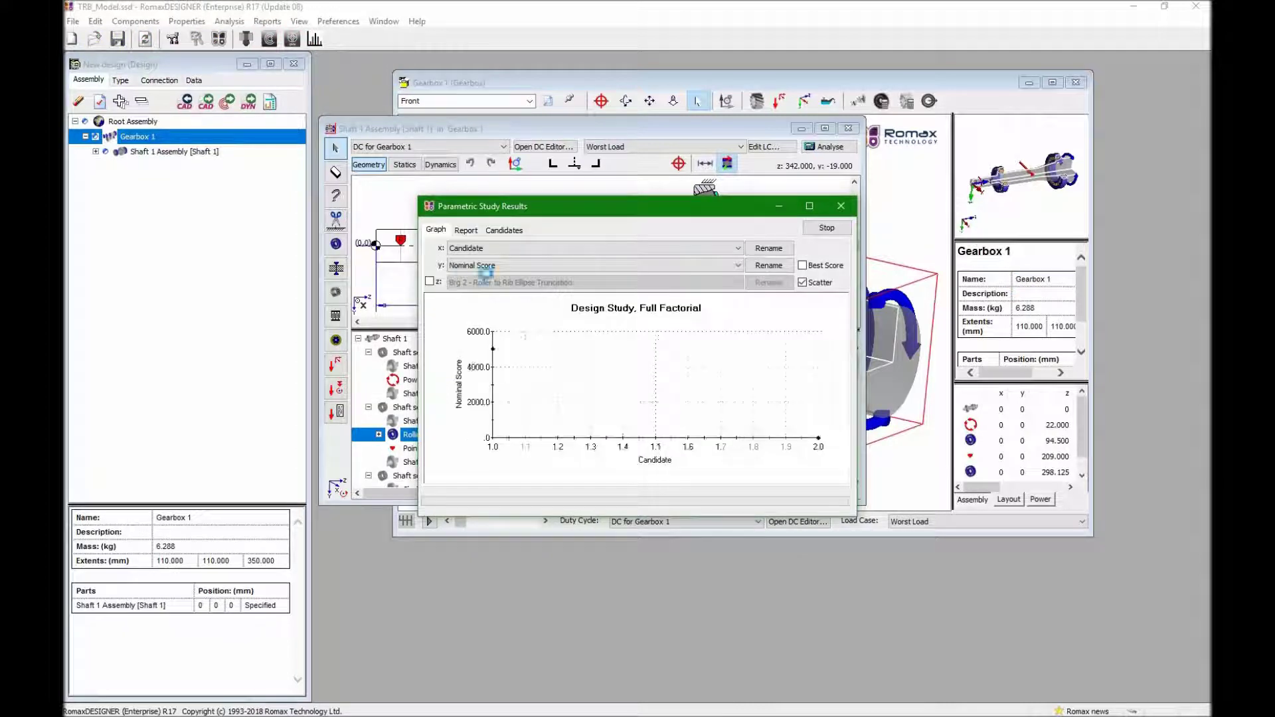
left_click(430, 280)
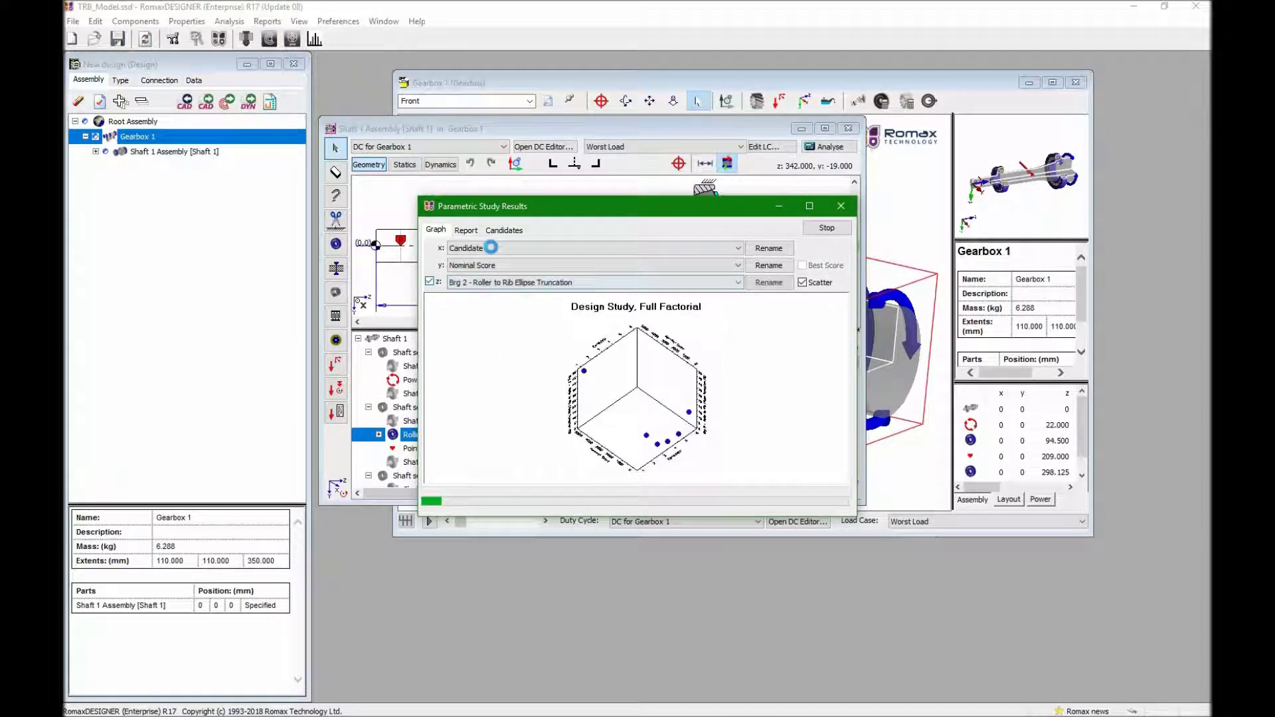
left_click(498, 248)
left_click(502, 273)
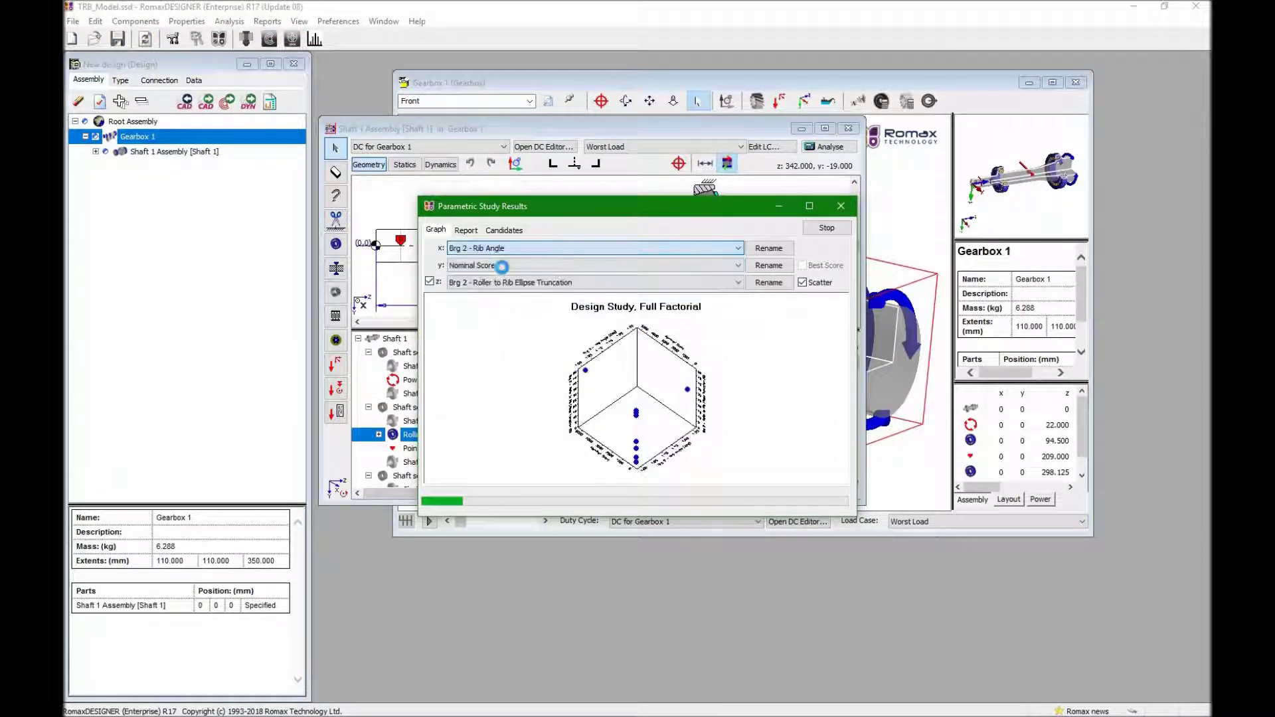
left_click(505, 266)
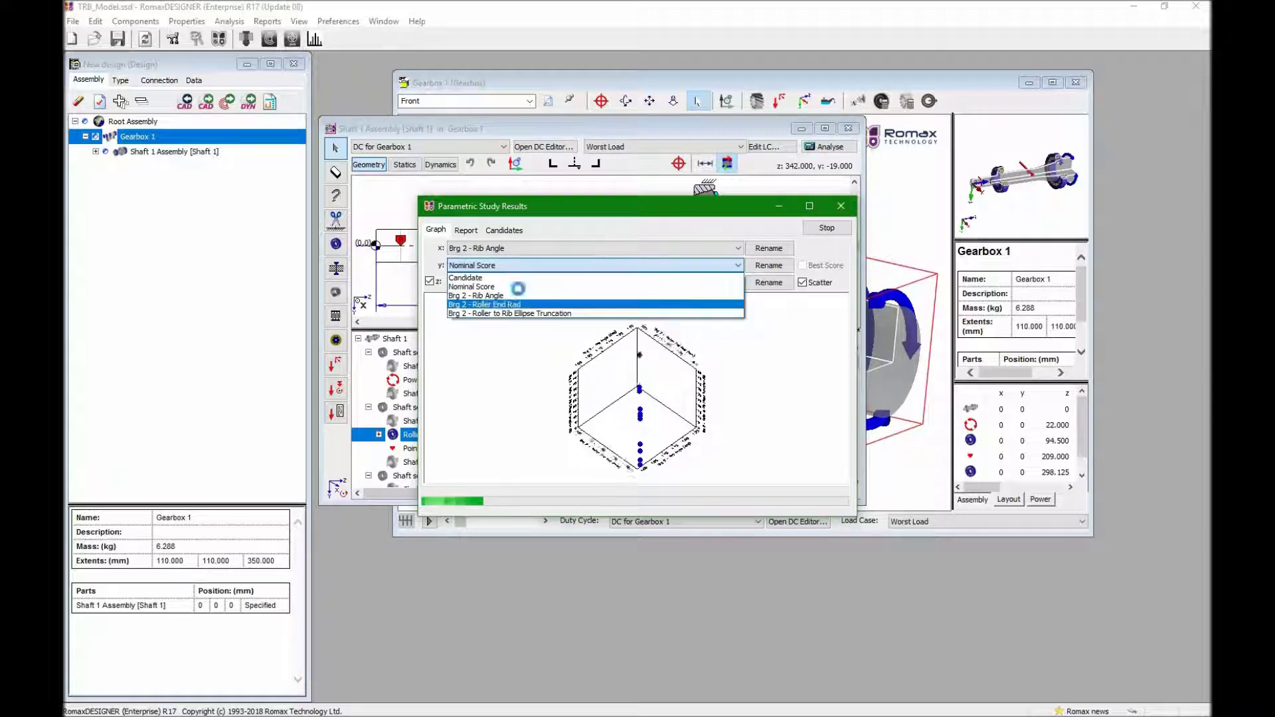
left_click(516, 288)
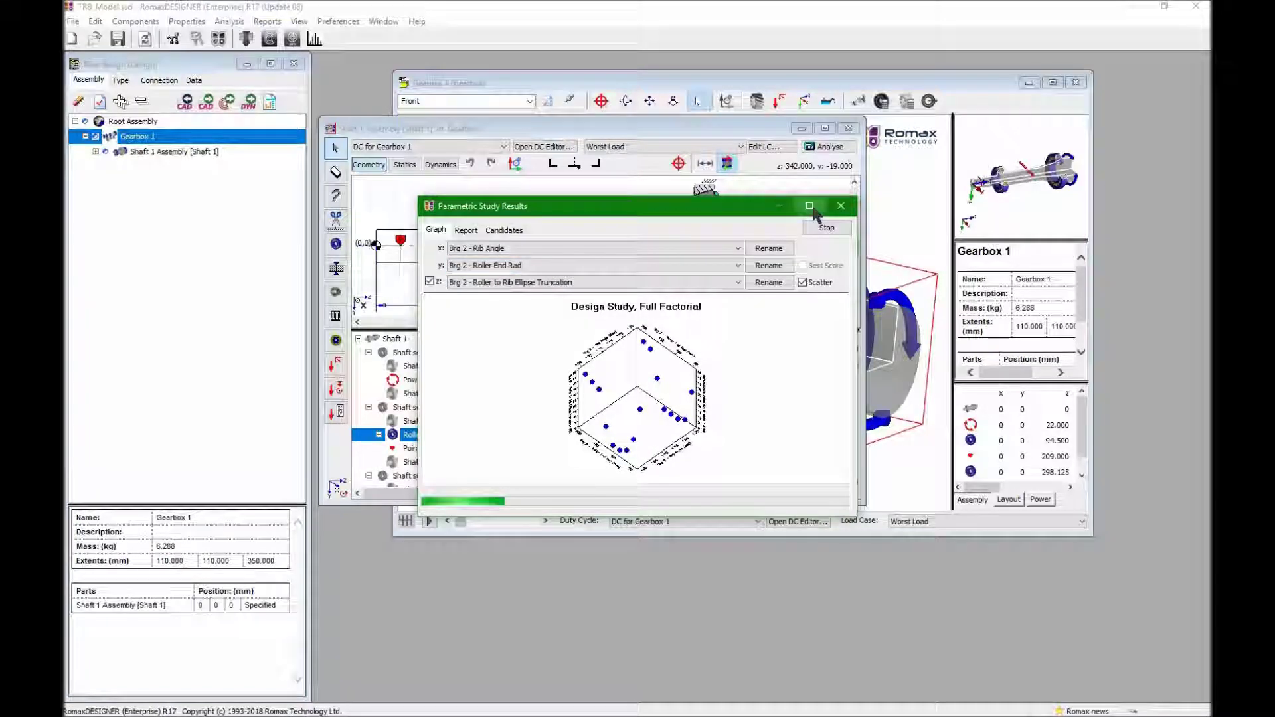
left_click(809, 206)
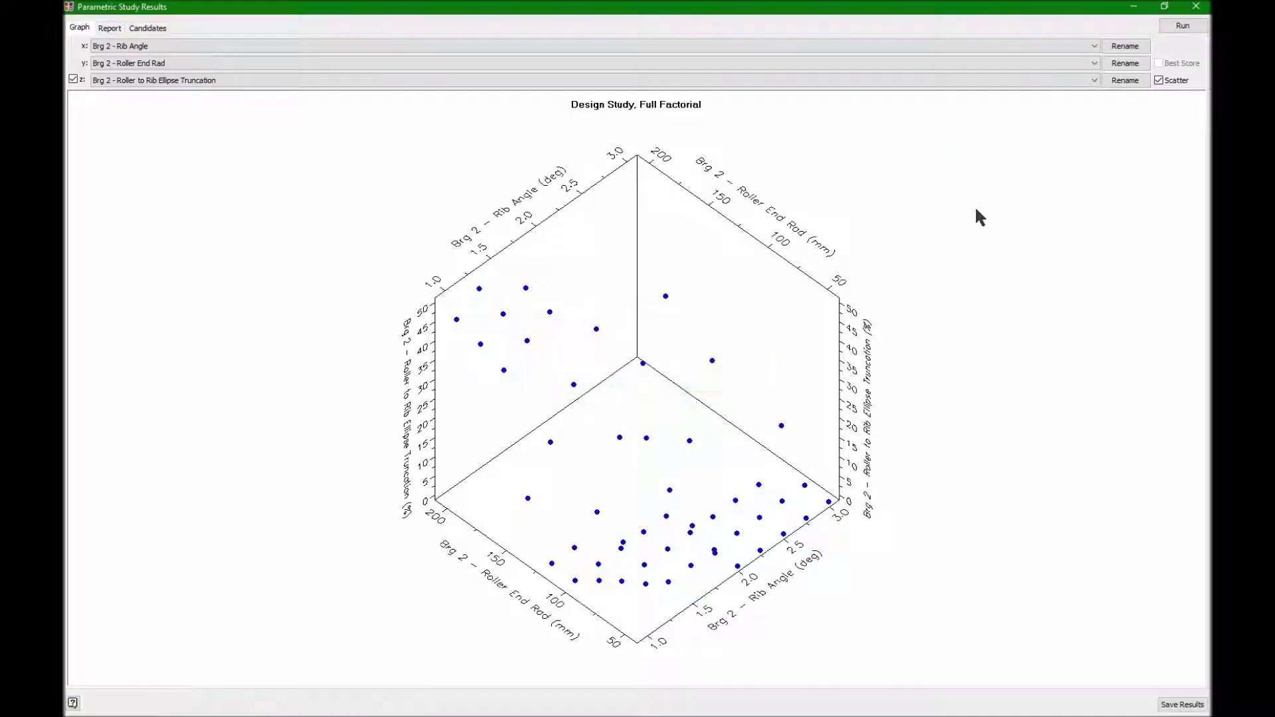
- Examine the results for the larger rib diameter in top view, both as scatter points and as a contour surface
right_click(940, 176)
mouse_move(1050, 214)
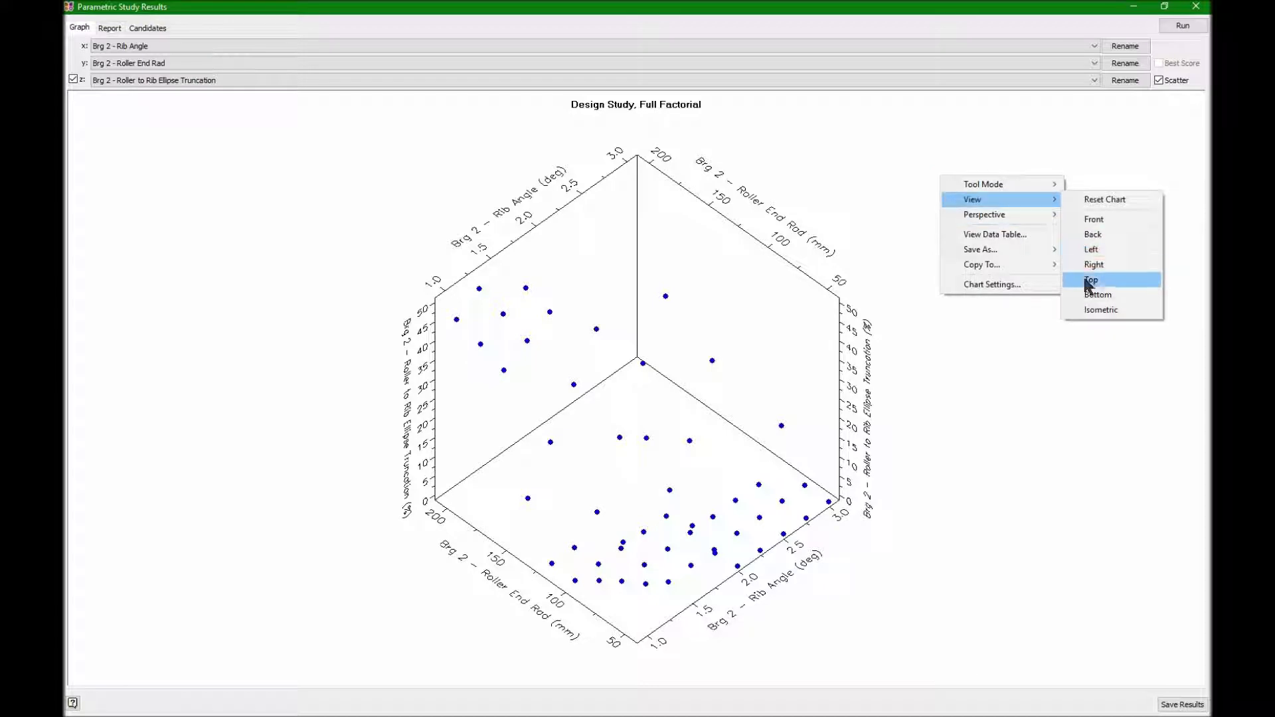
left_click(1089, 279)
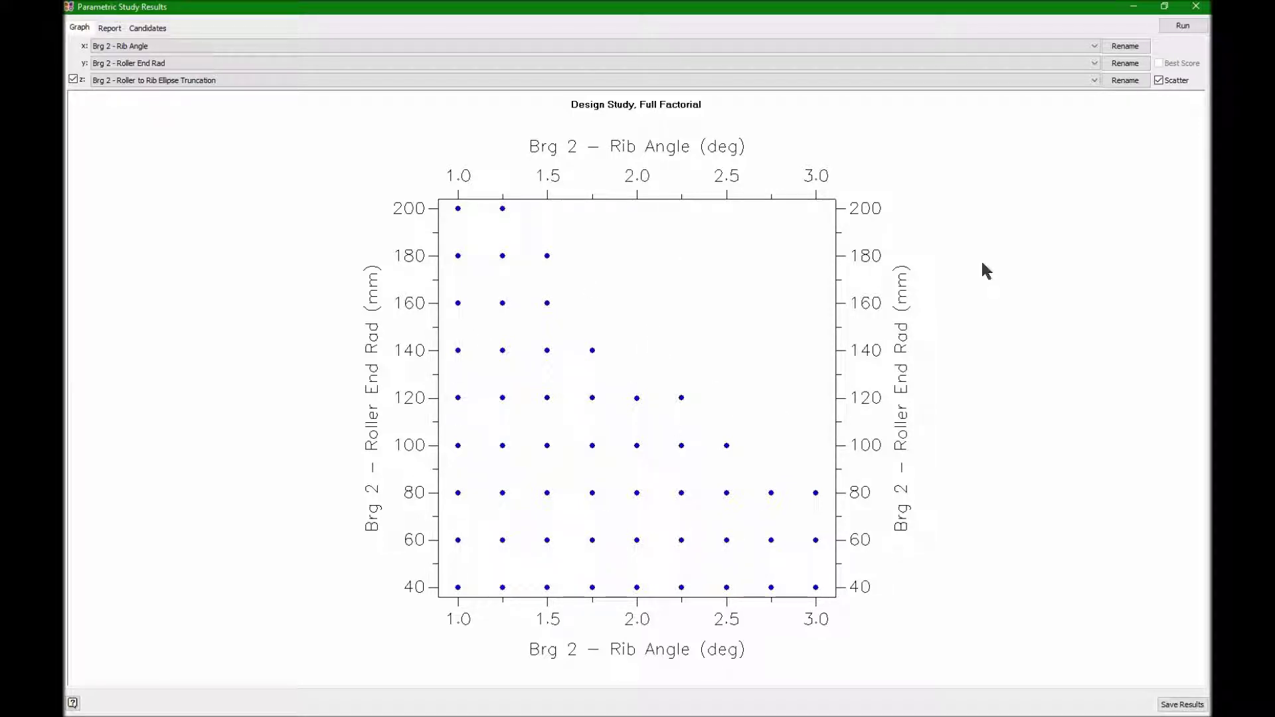
left_click(1158, 81)
right_click(937, 216)
mouse_move(996, 253)
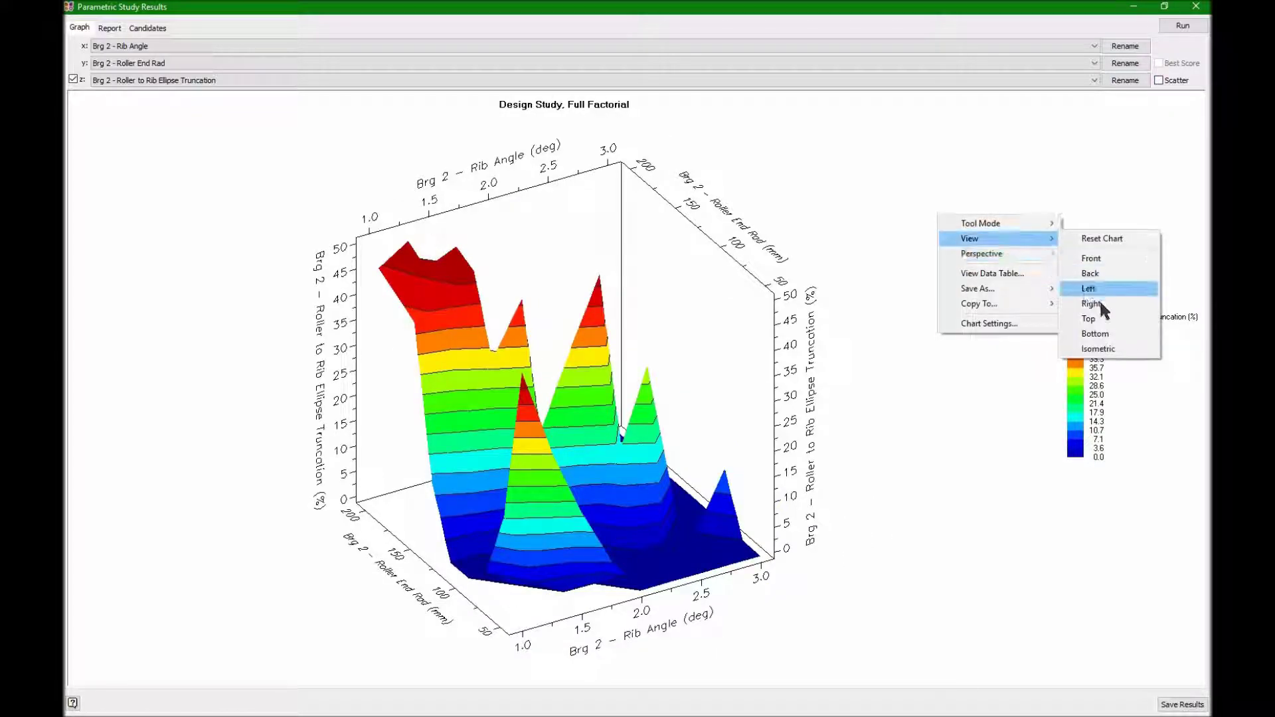
left_click(1089, 322)
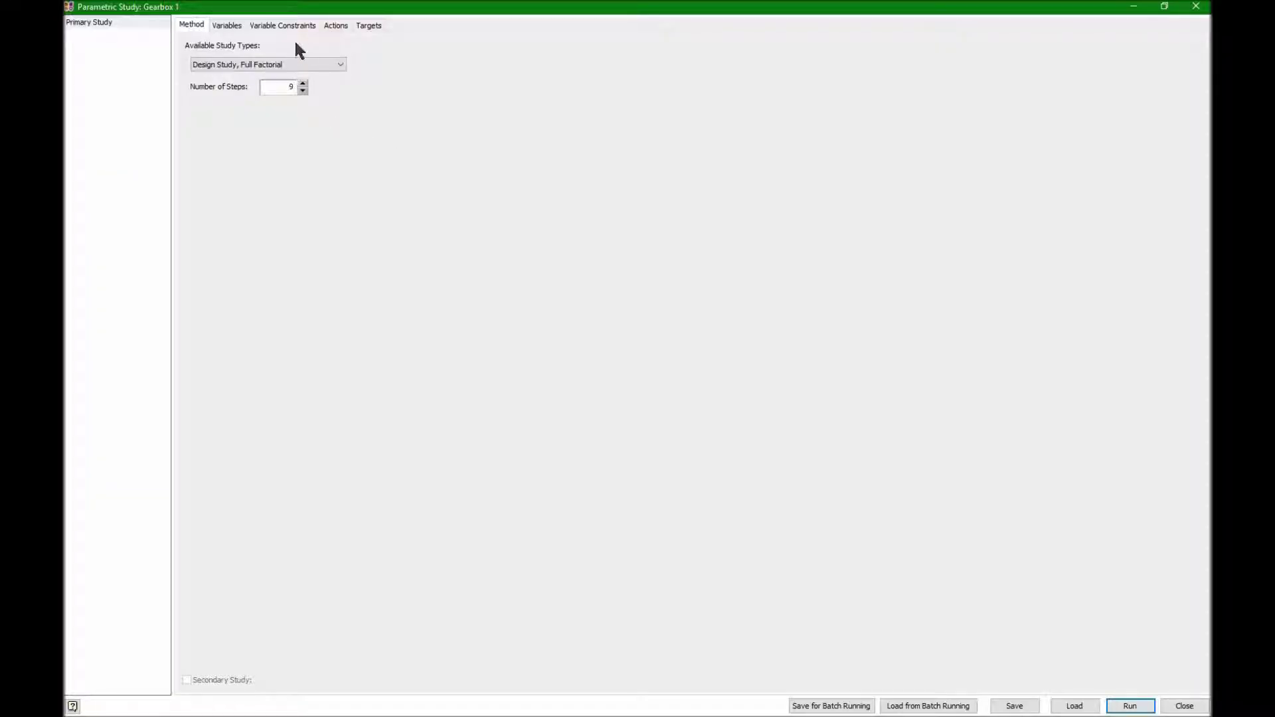
- Change the Brg 2 - Roller End Rad variable to discrete values from 40 to 100 mm at 5 mm intervals
left_click(227, 25)
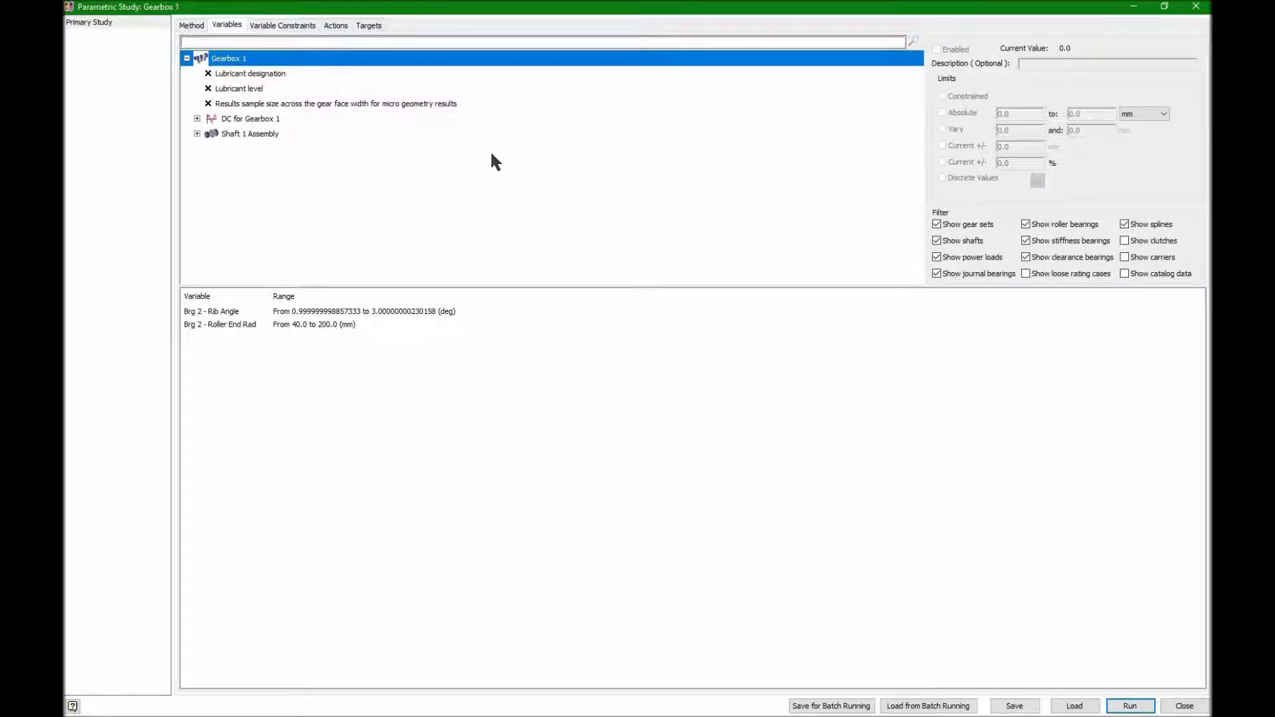
left_click(341, 324)
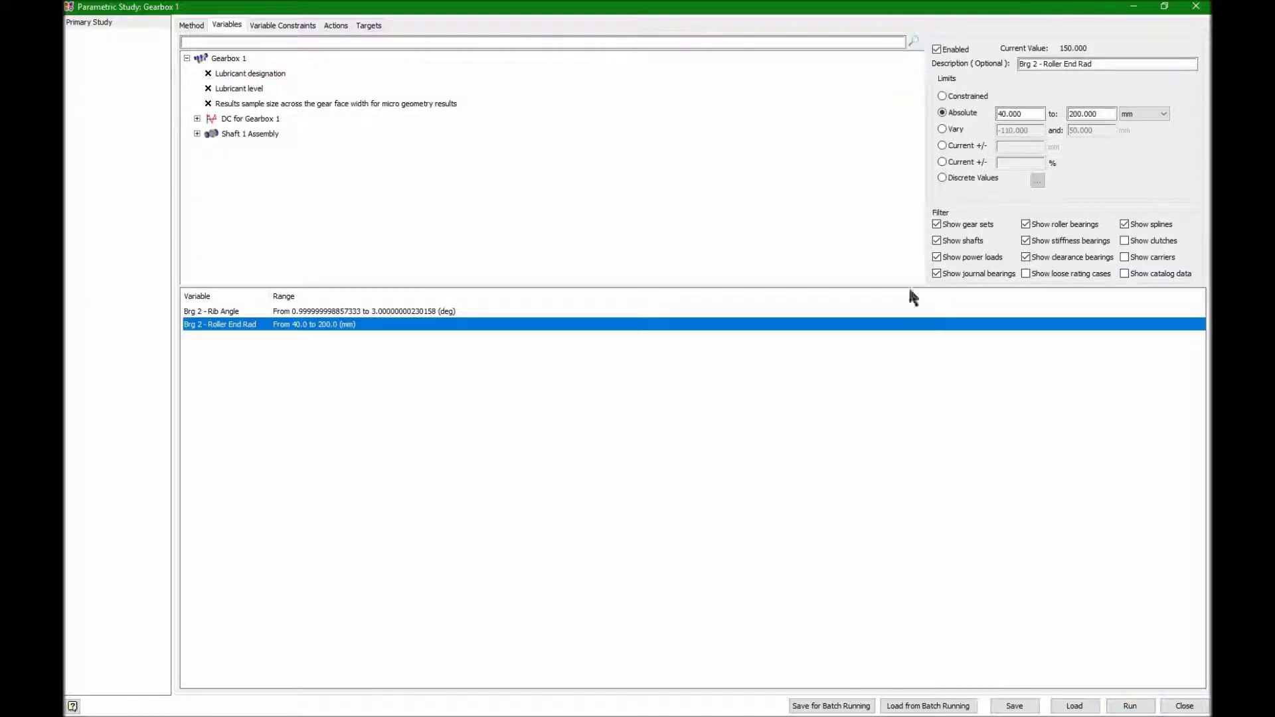
left_click(942, 177)
left_click(598, 446)
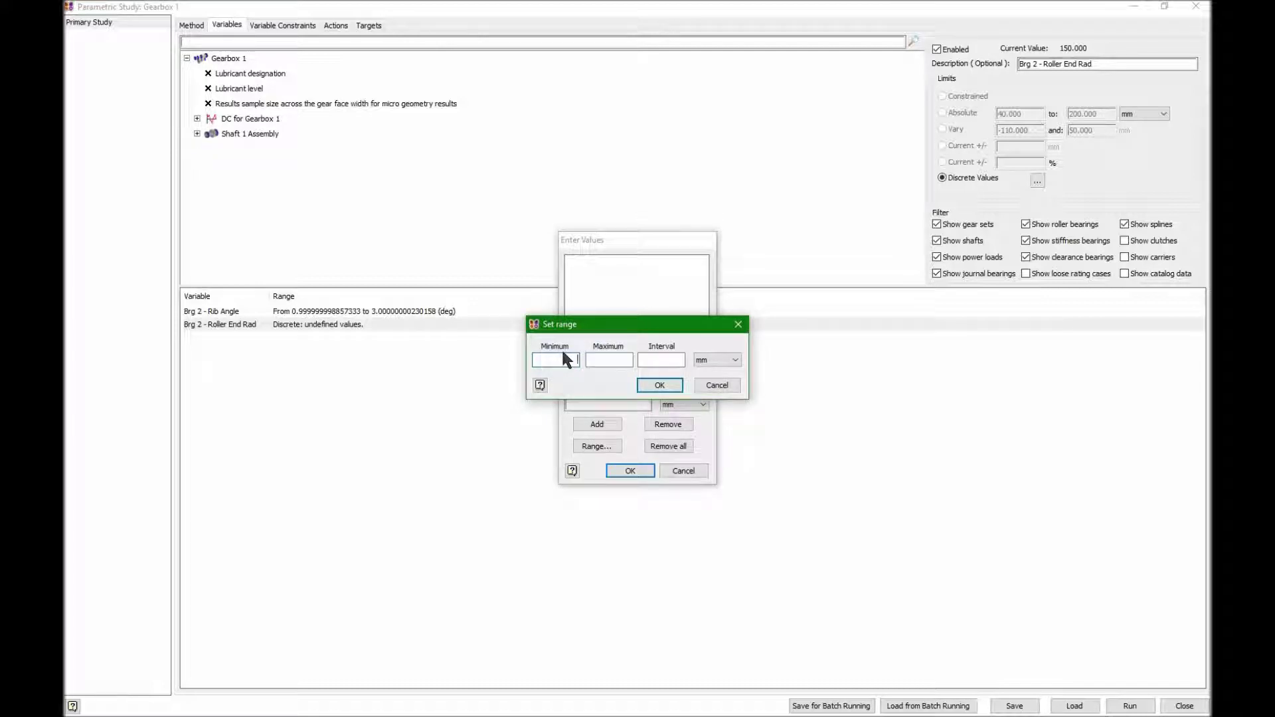
type("40")
key("Tab")
key("Tab")
key("Tab")
left_click(659, 385)
left_click(619, 471)
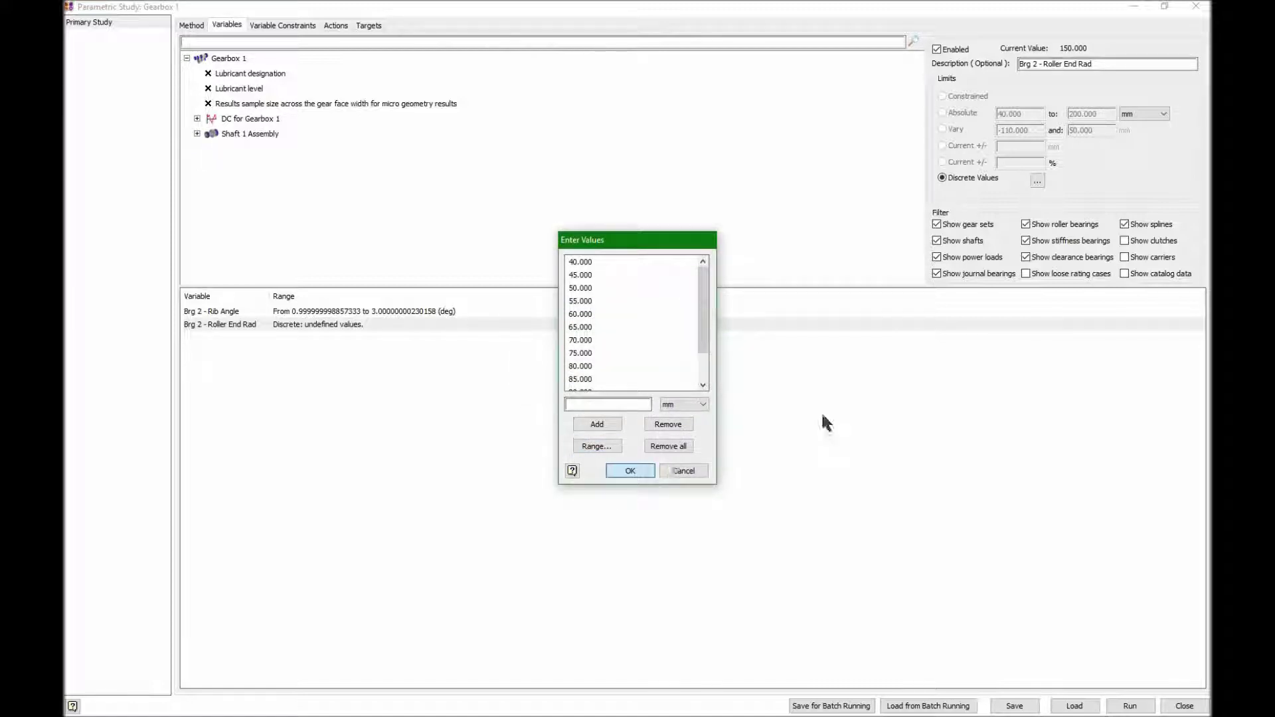
- Change the Brg 2 - Rib Angle variable to discrete values up to 2.3 degrees at 0.1 degree intervals
left_click(391, 312)
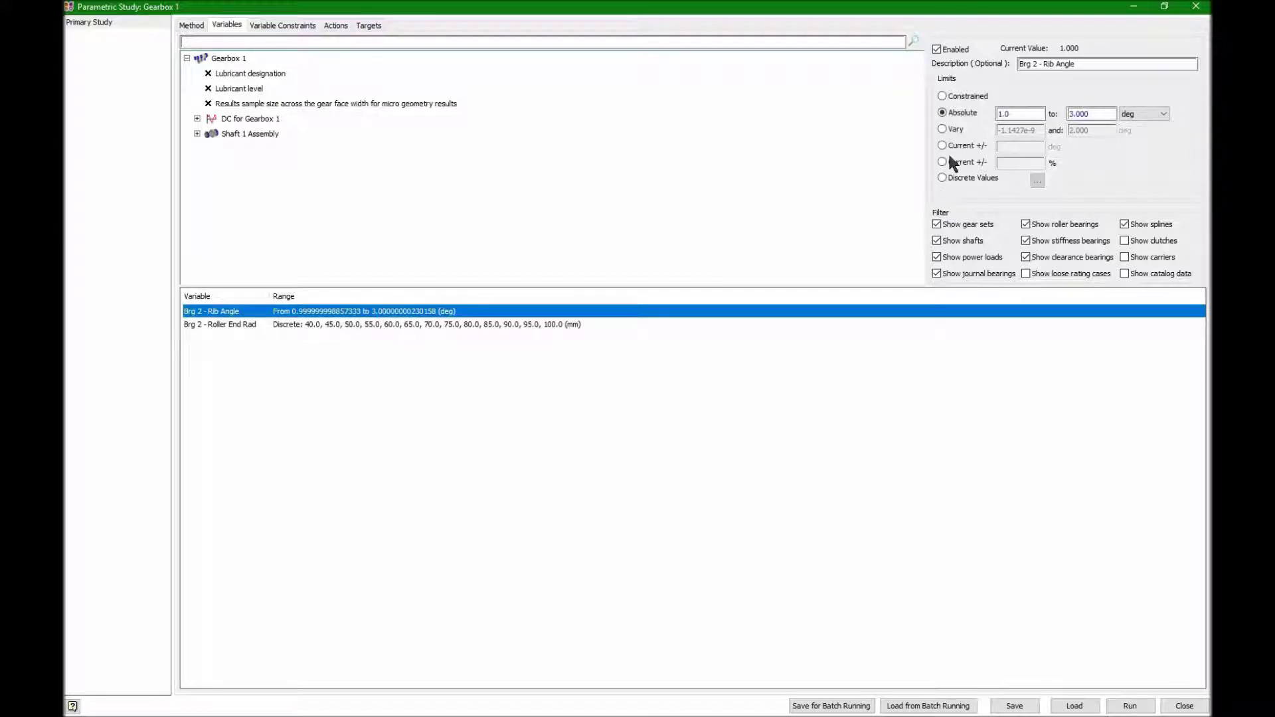
left_click(941, 177)
left_click(591, 446)
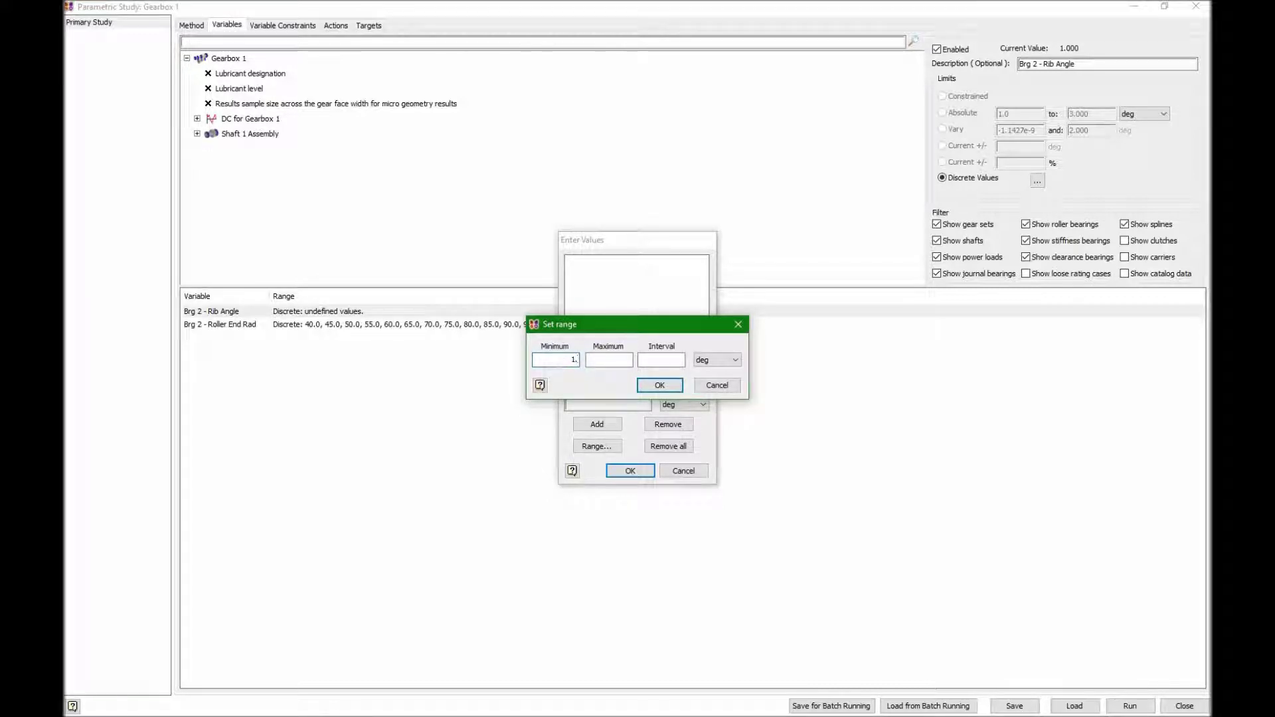
key("Tab")
type("2.3")
left_click_drag(542, 360, 593, 364)
type("1")
key("Tab")
key("Tab")
type(".1")
left_click(670, 385)
left_click(644, 467)
- Run the refined study and plot Bearing 2's rib angle on x, roller end radius on y, and rib-to-roller ellipse truncation on z
left_click(1129, 707)
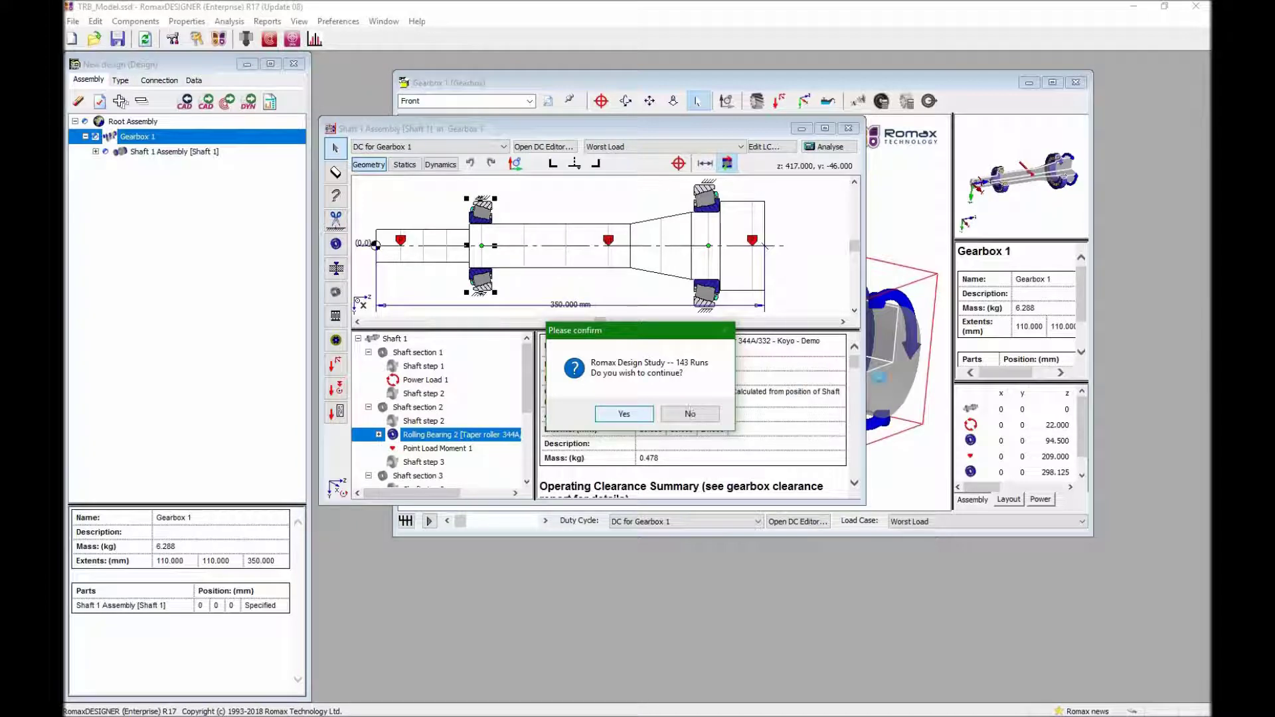
left_click(623, 415)
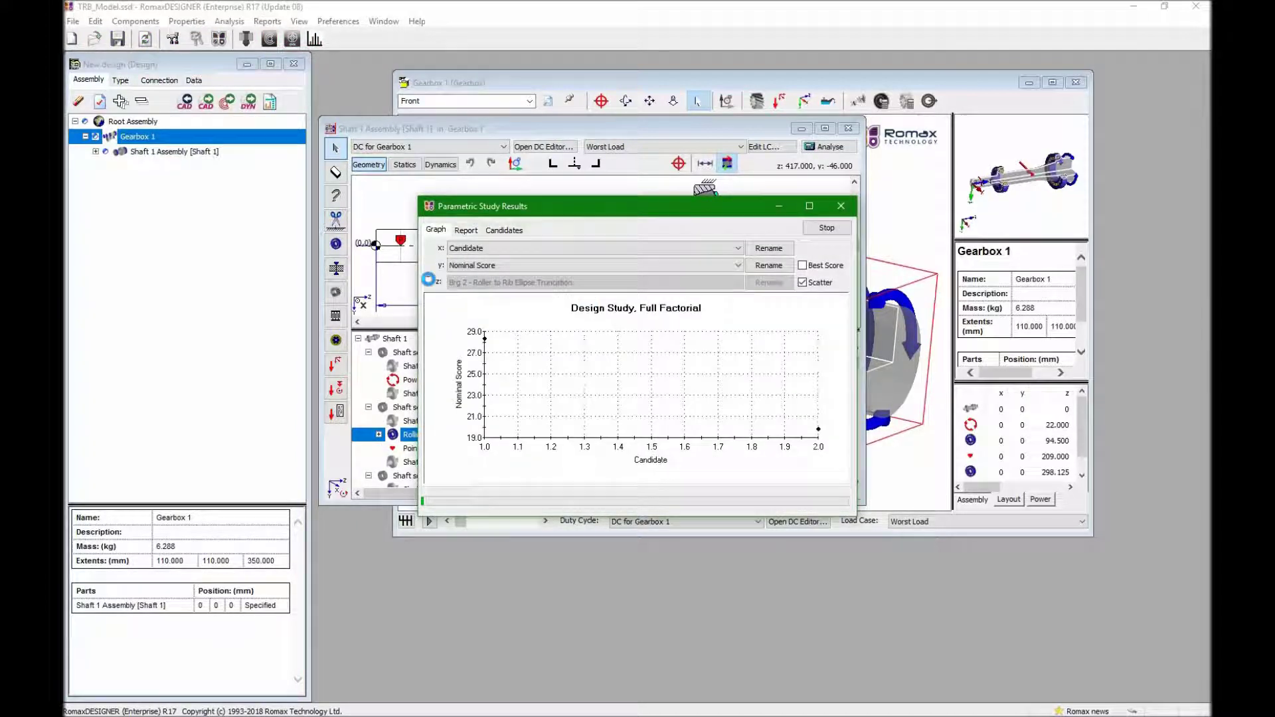
left_click(429, 282)
left_click(498, 266)
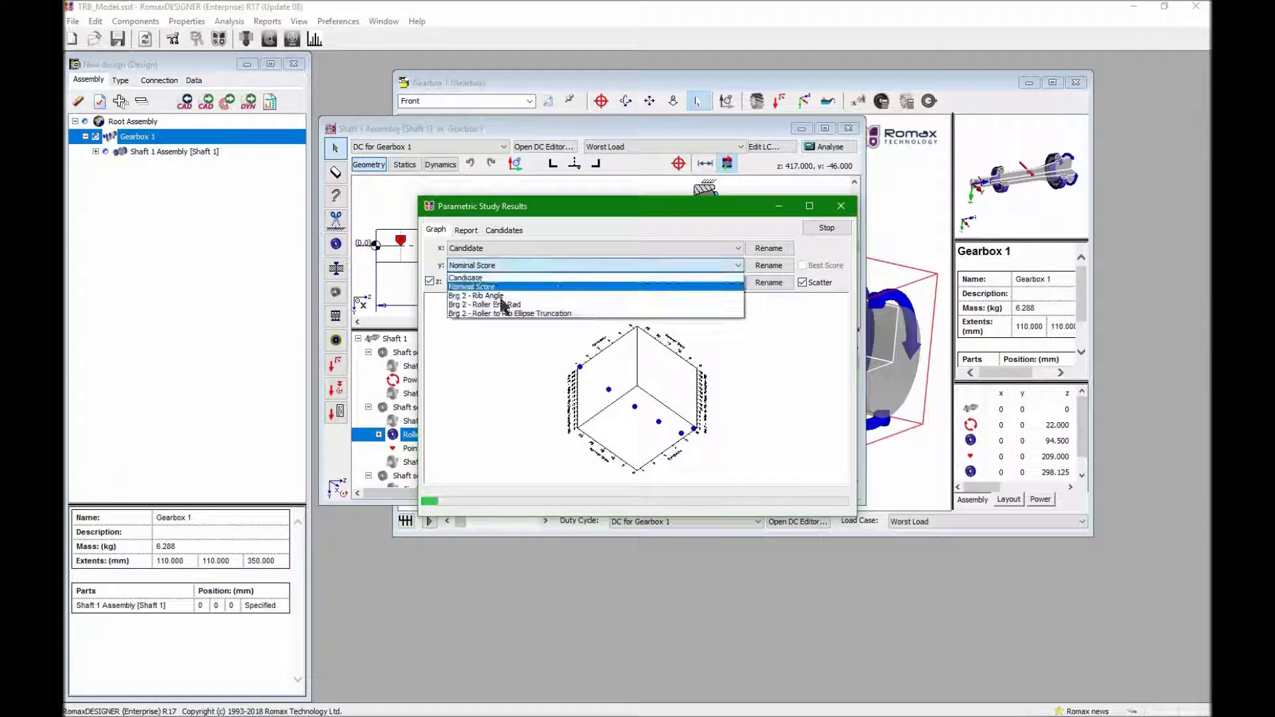
left_click(501, 260)
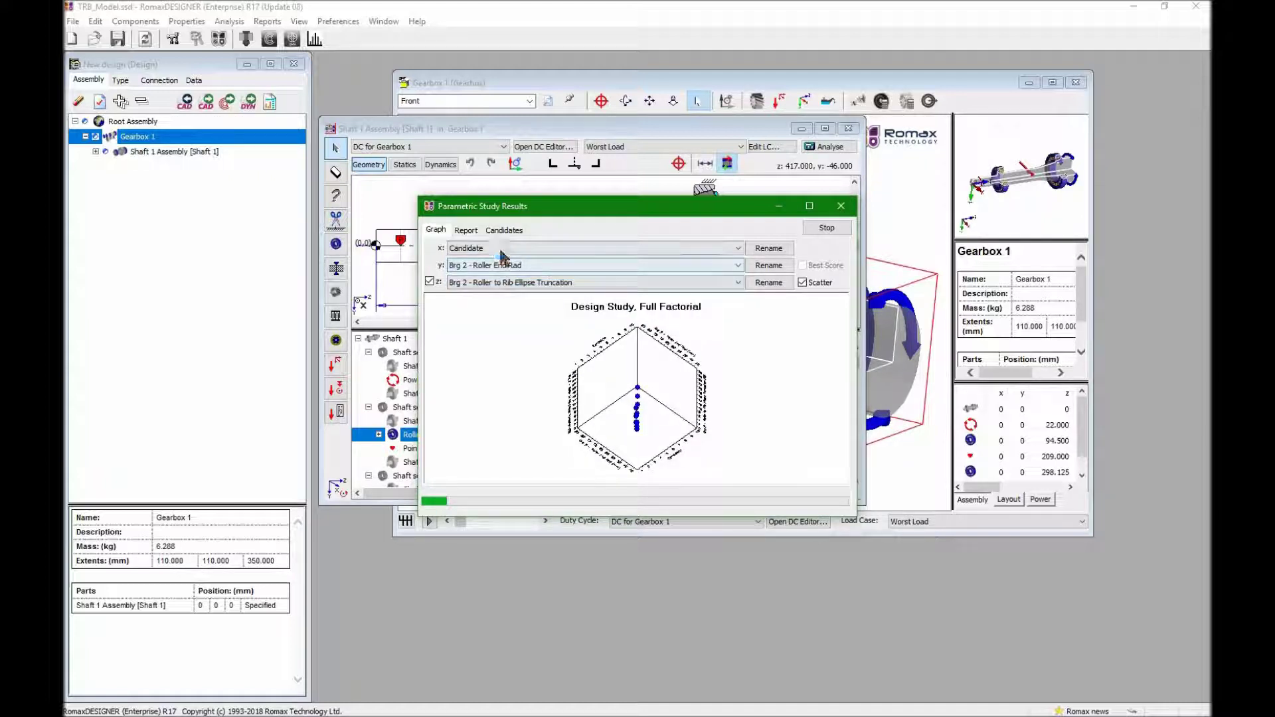
left_click(499, 248)
left_click(496, 278)
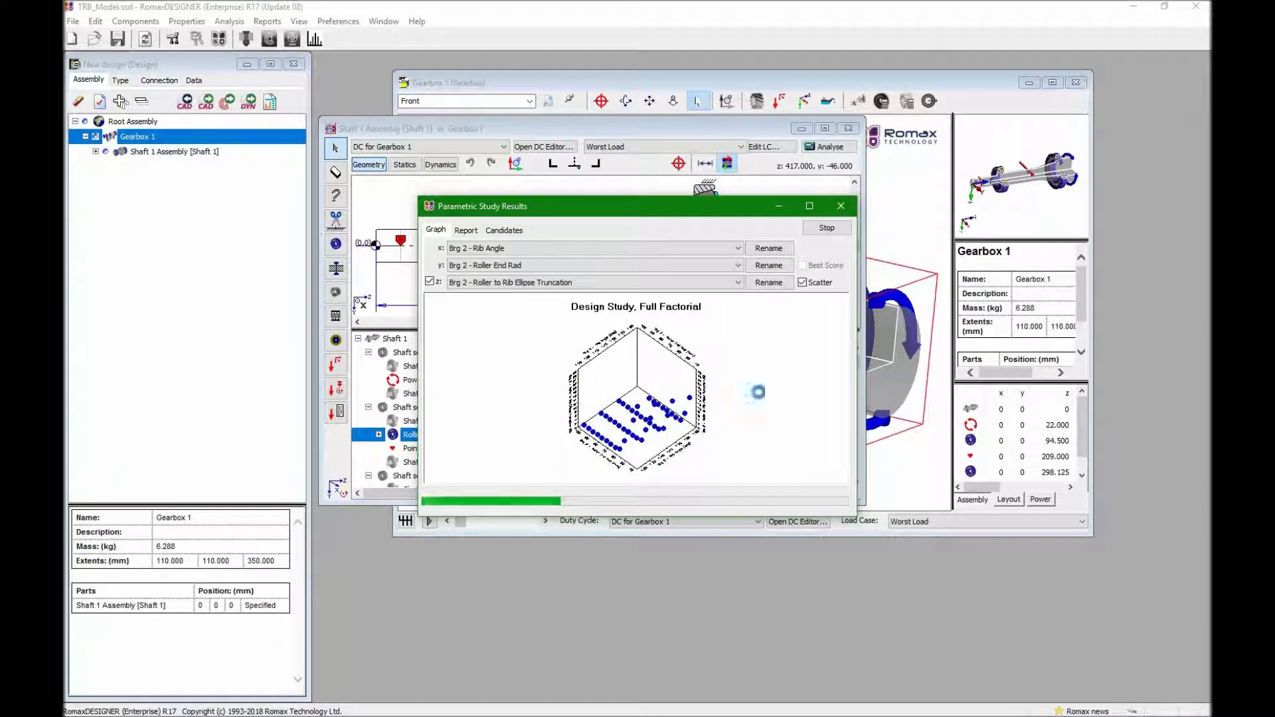
left_click(809, 206)
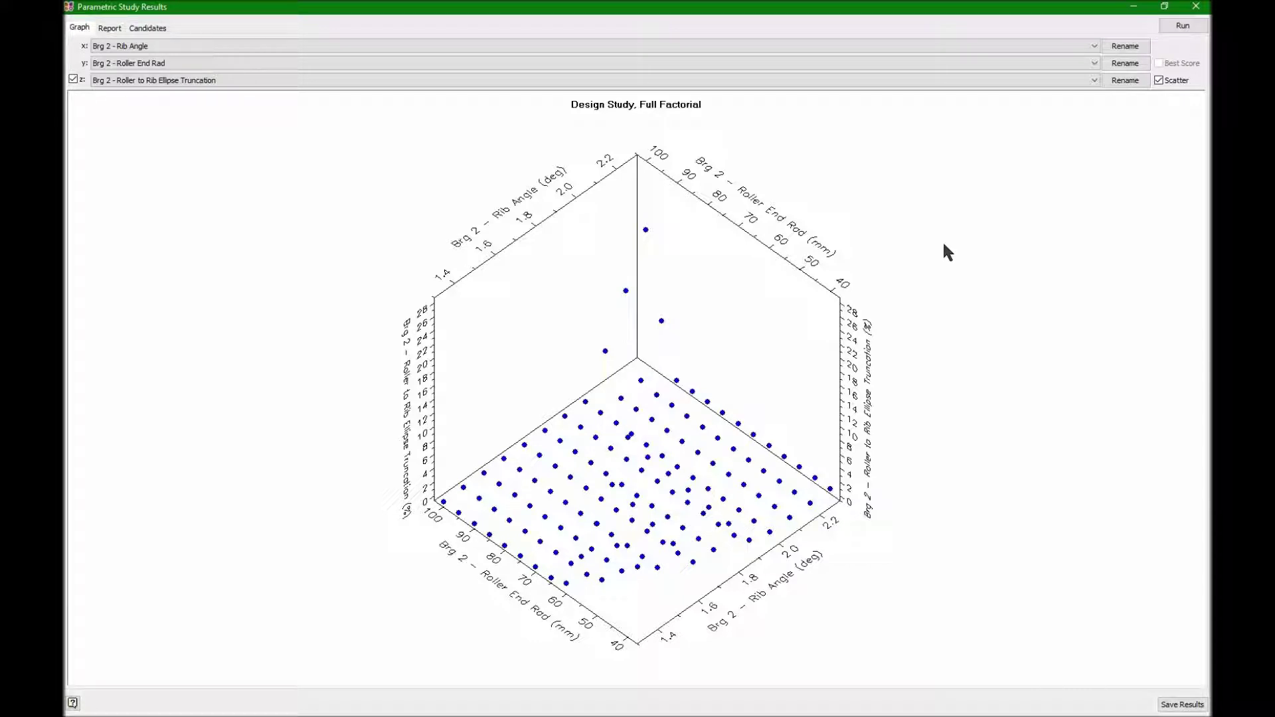
- Examine the refined study's truncation results from the top, first as scatter points and again as a contour surface
right_click(1016, 193)
mouse_move(1046, 217)
left_click(949, 296)
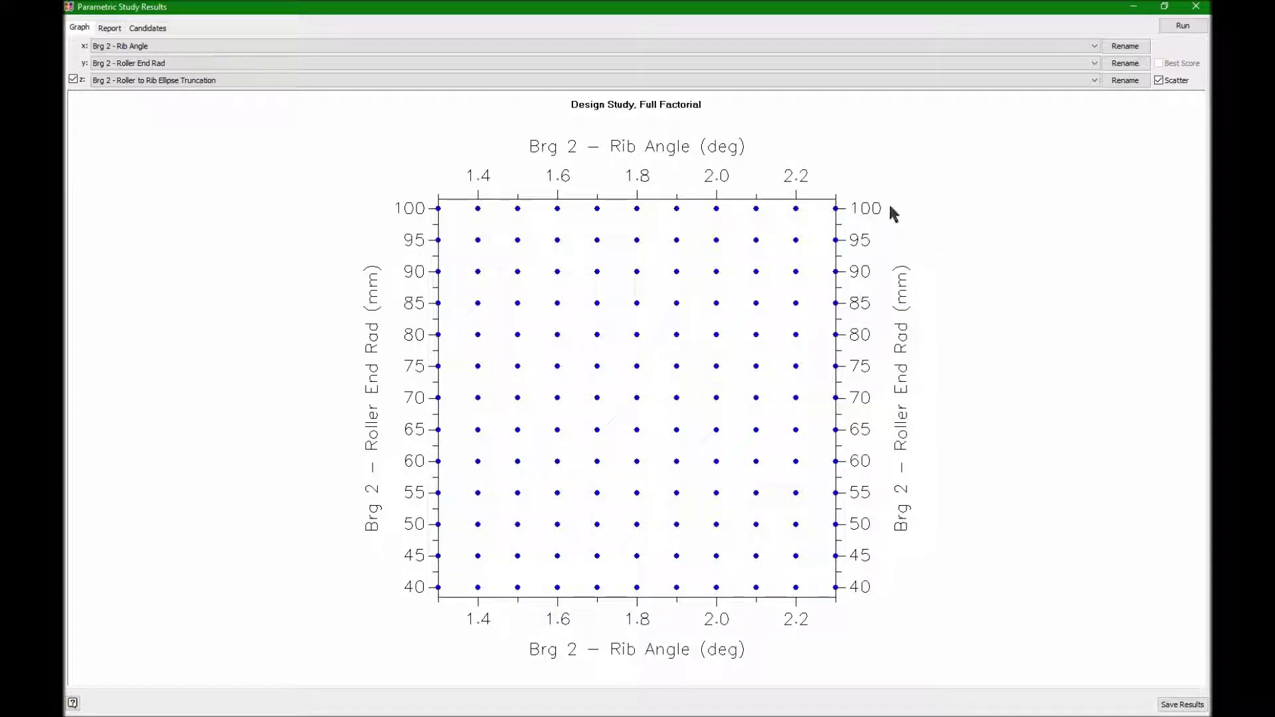
left_click(1159, 81)
right_click(988, 198)
mouse_move(1062, 180)
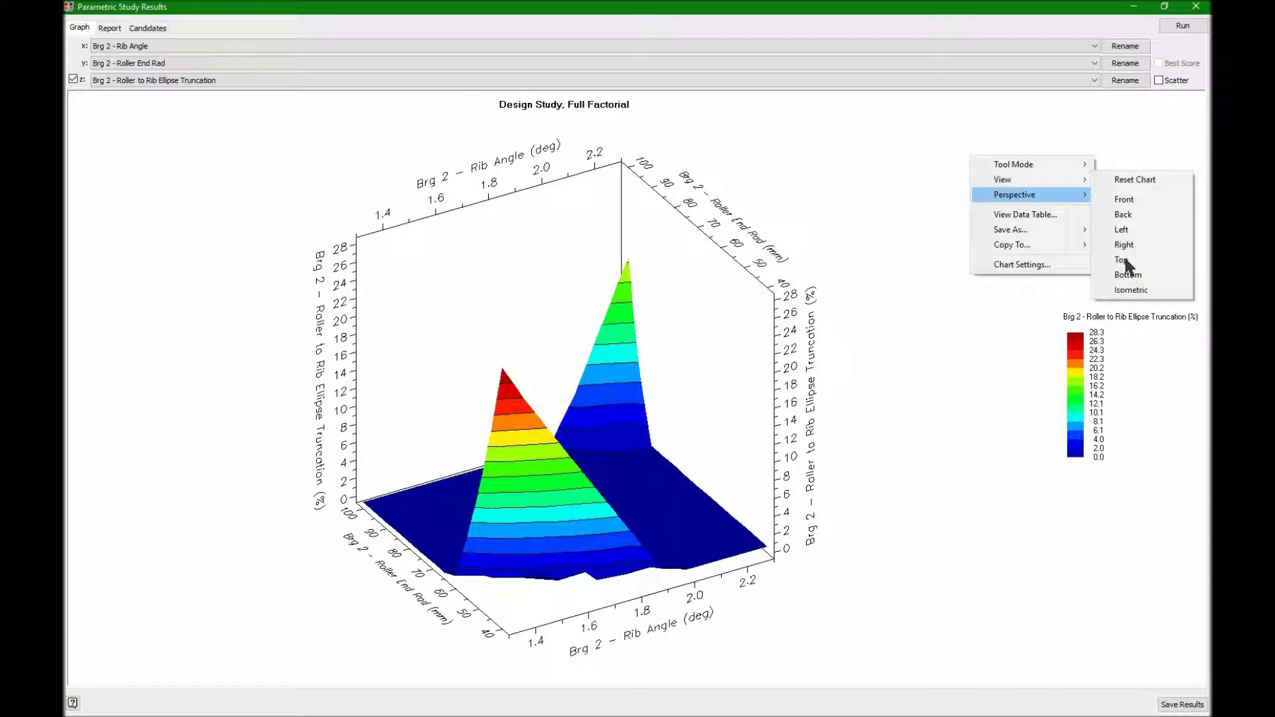
left_click(1128, 244)
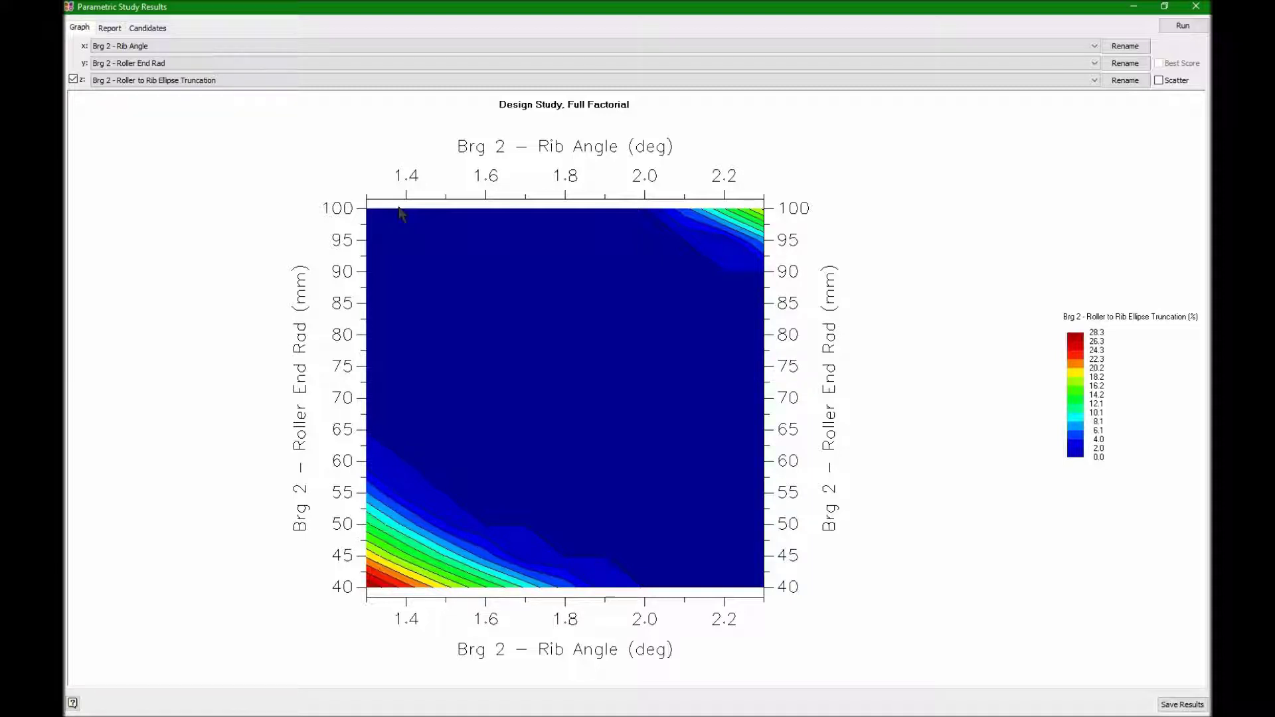
- List the top 143 candidates in the study report and review their rib angles, roller end radii and truncation
left_click(116, 31)
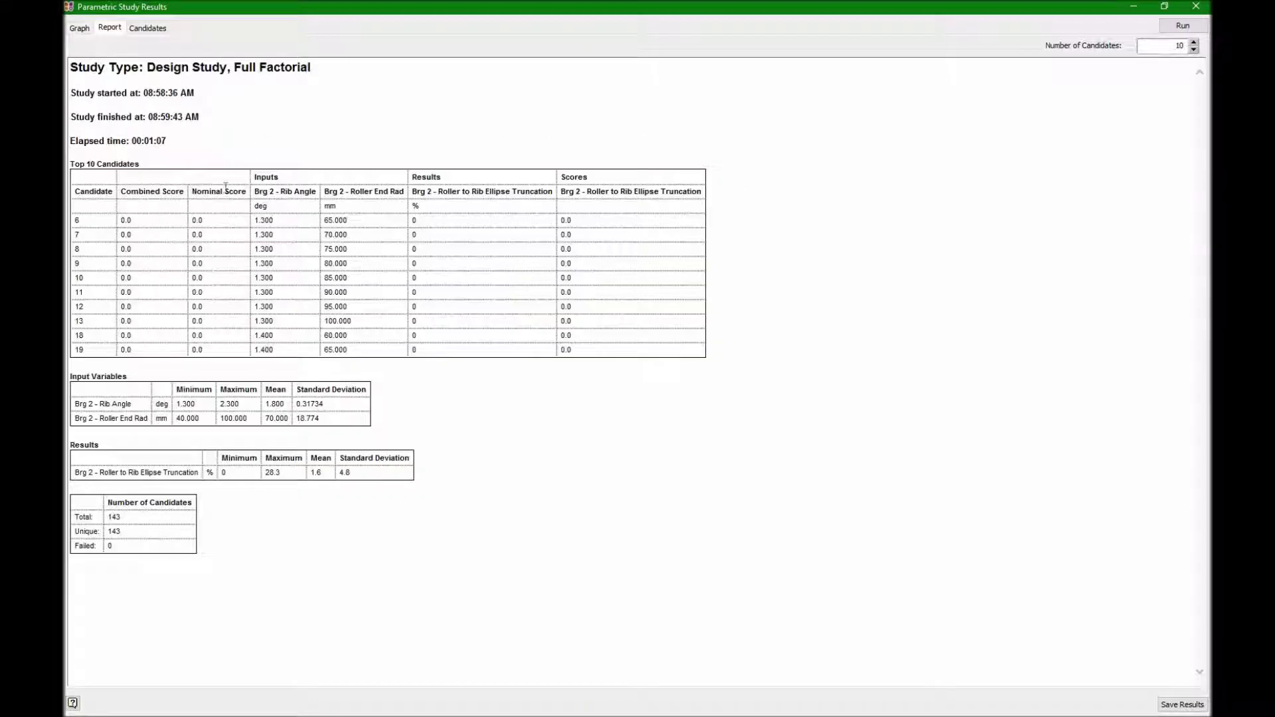
double_click(1170, 47)
type("143")
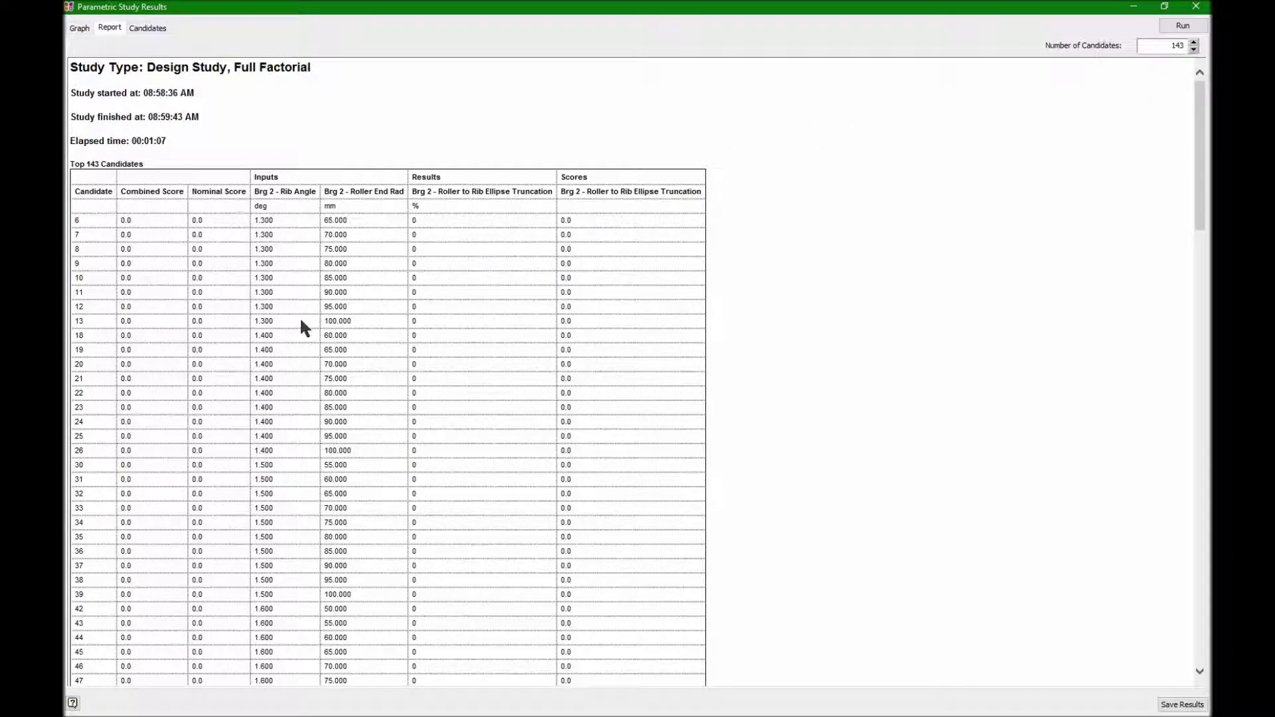
scroll(300, 320, "down", 10)
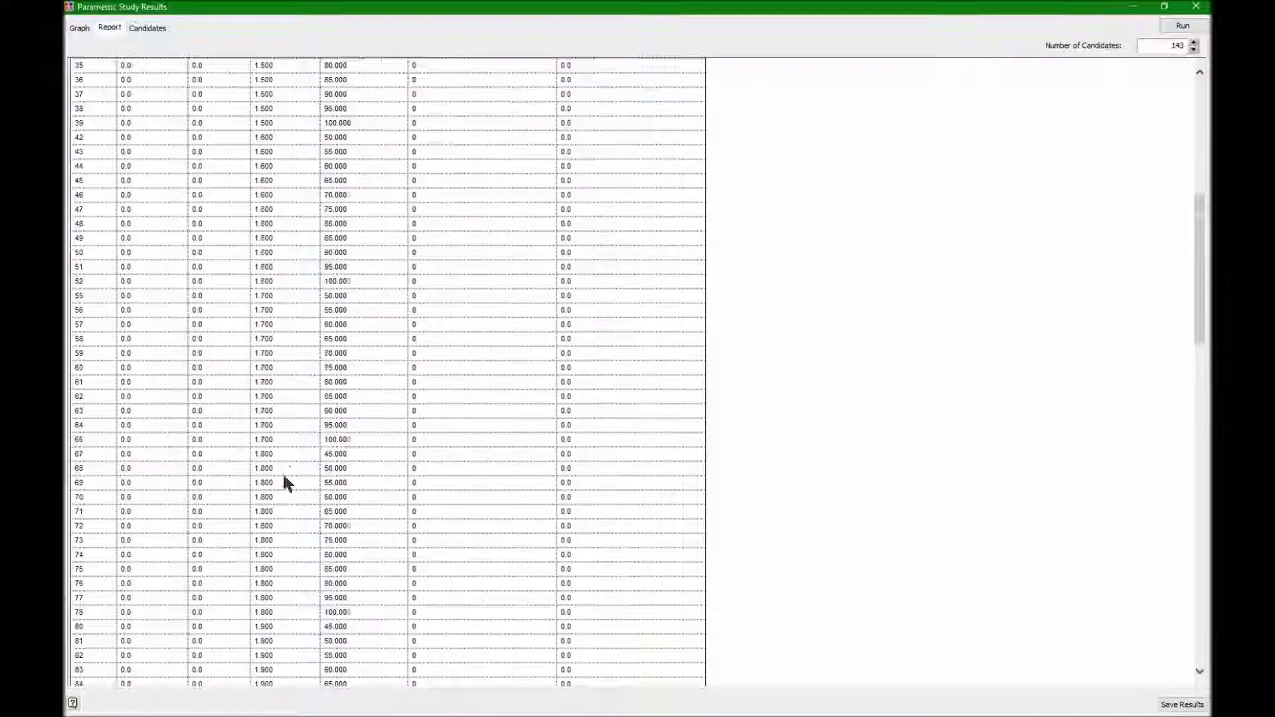
scroll(284, 476, "down", 2)
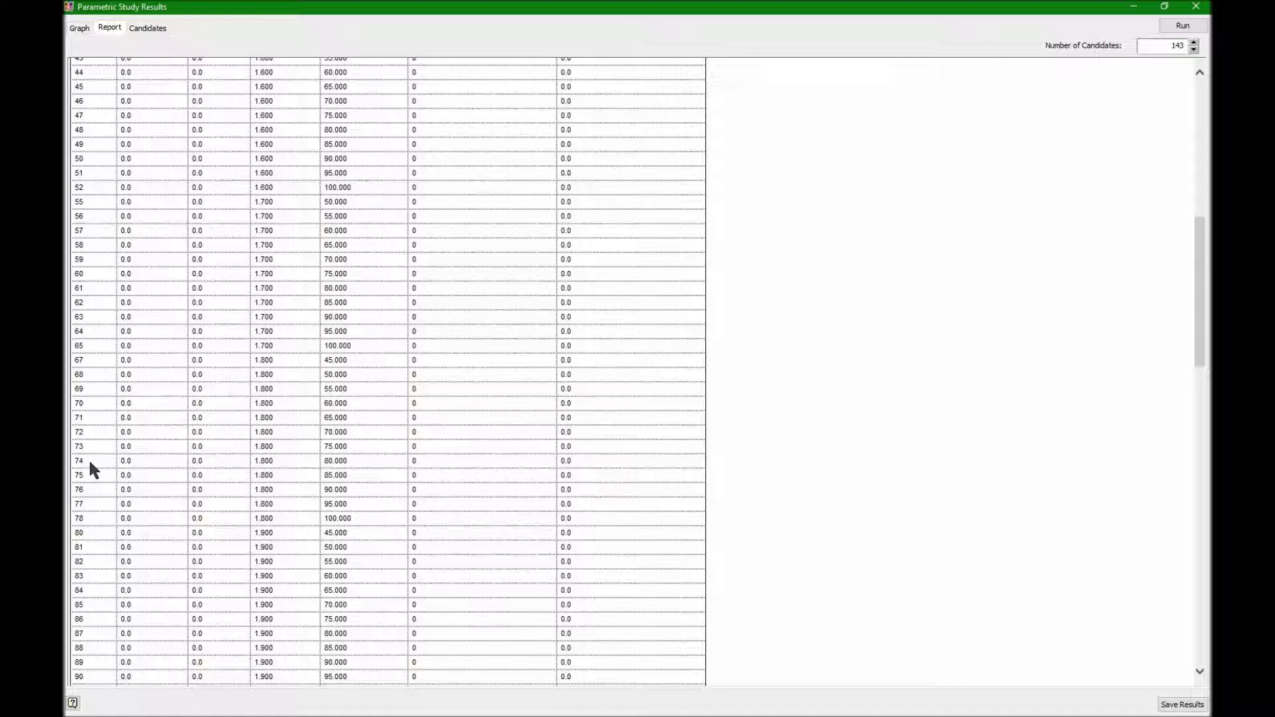
- Apply candidate 74, with 1.8 degree rib angle and 80 mm roller end radius, to the design and close the study results
left_click(147, 28)
scroll(1095, 381, "down", 5)
scroll(1093, 376, "down", 10)
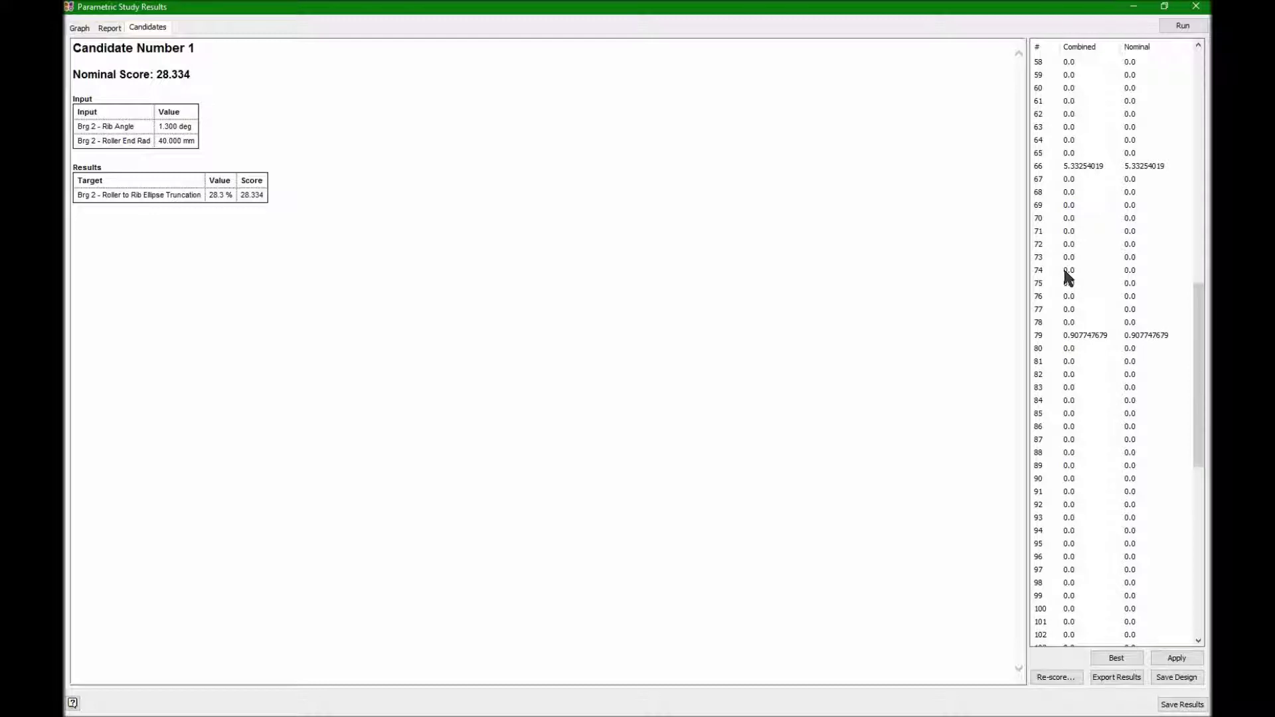
left_click(1064, 271)
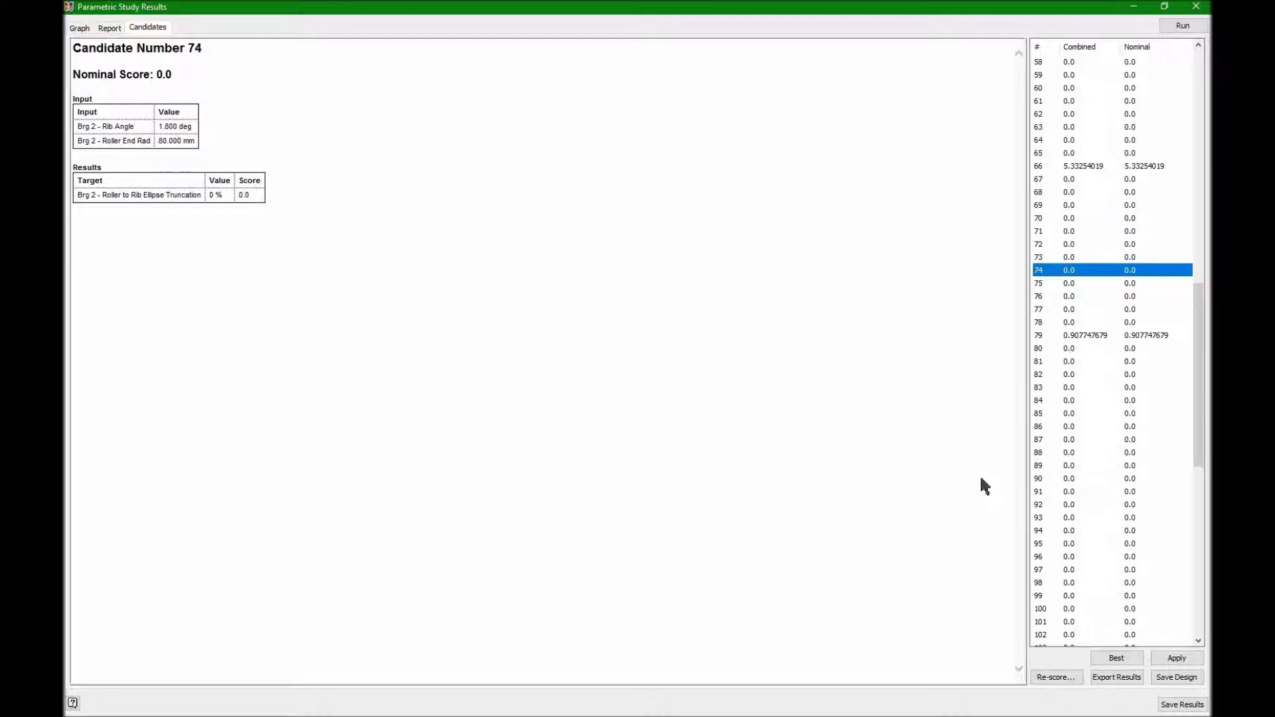
left_click(1175, 658)
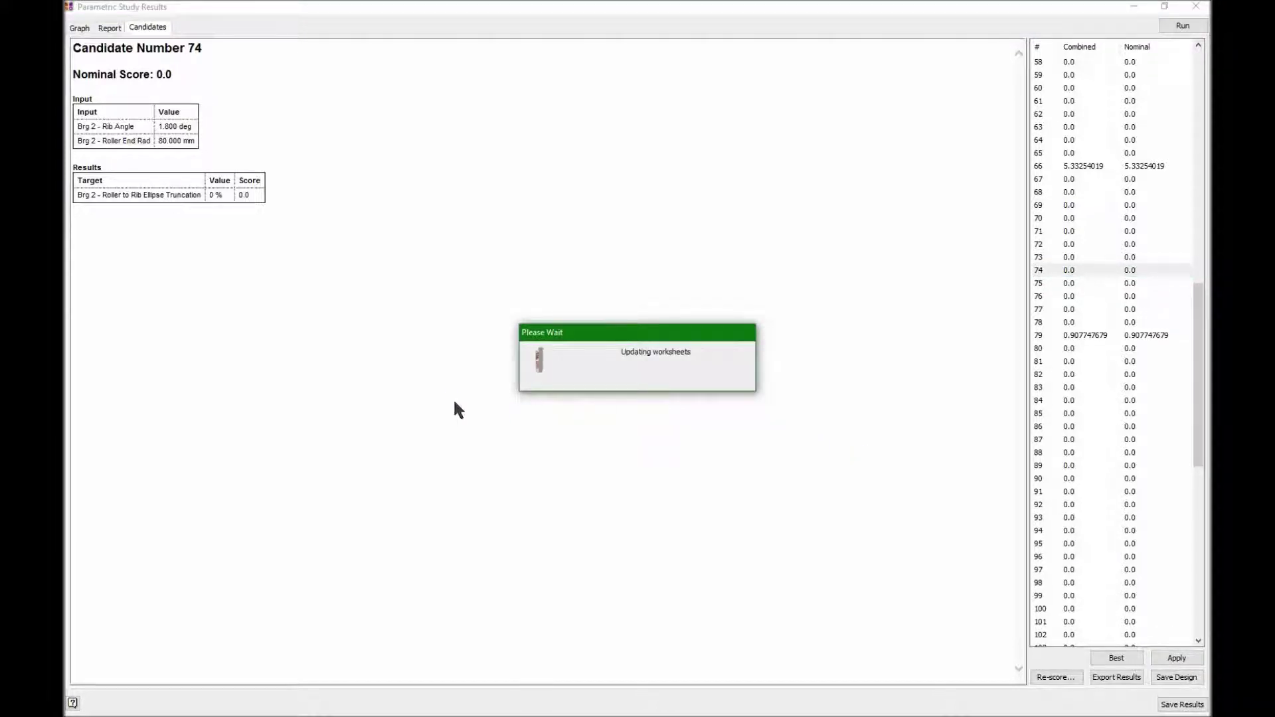
left_click(683, 412)
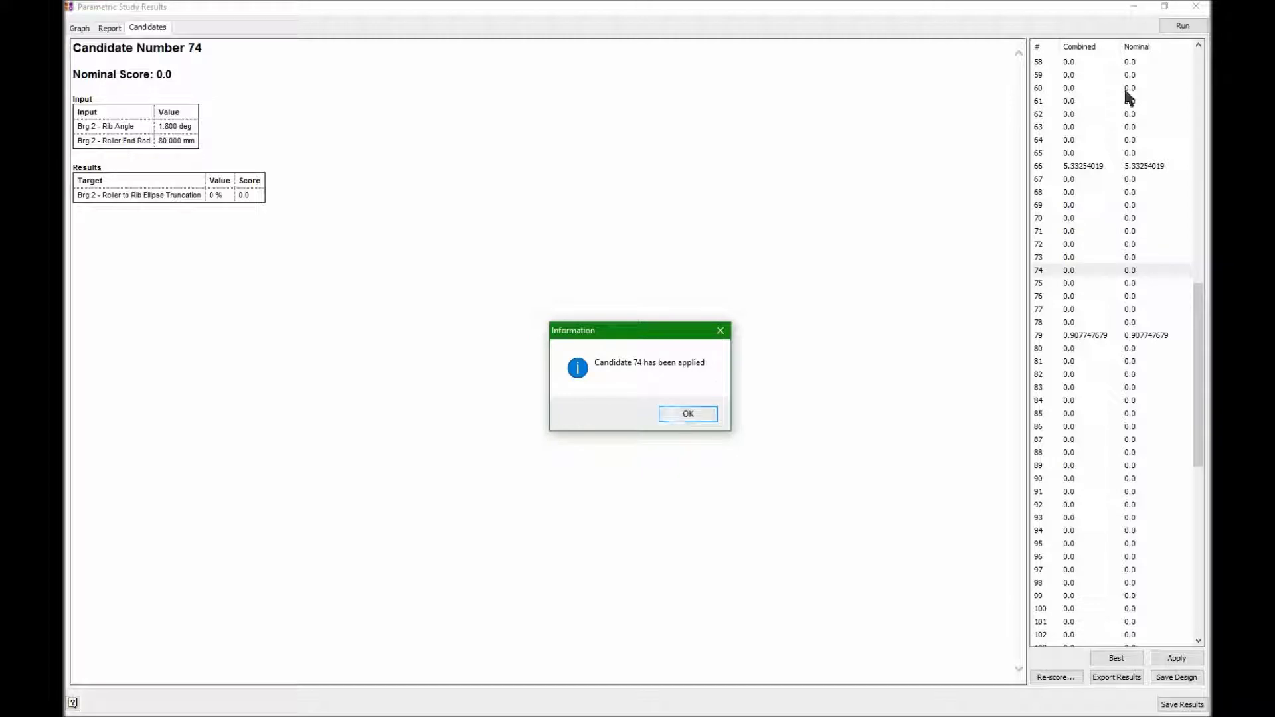
left_click(1196, 6)
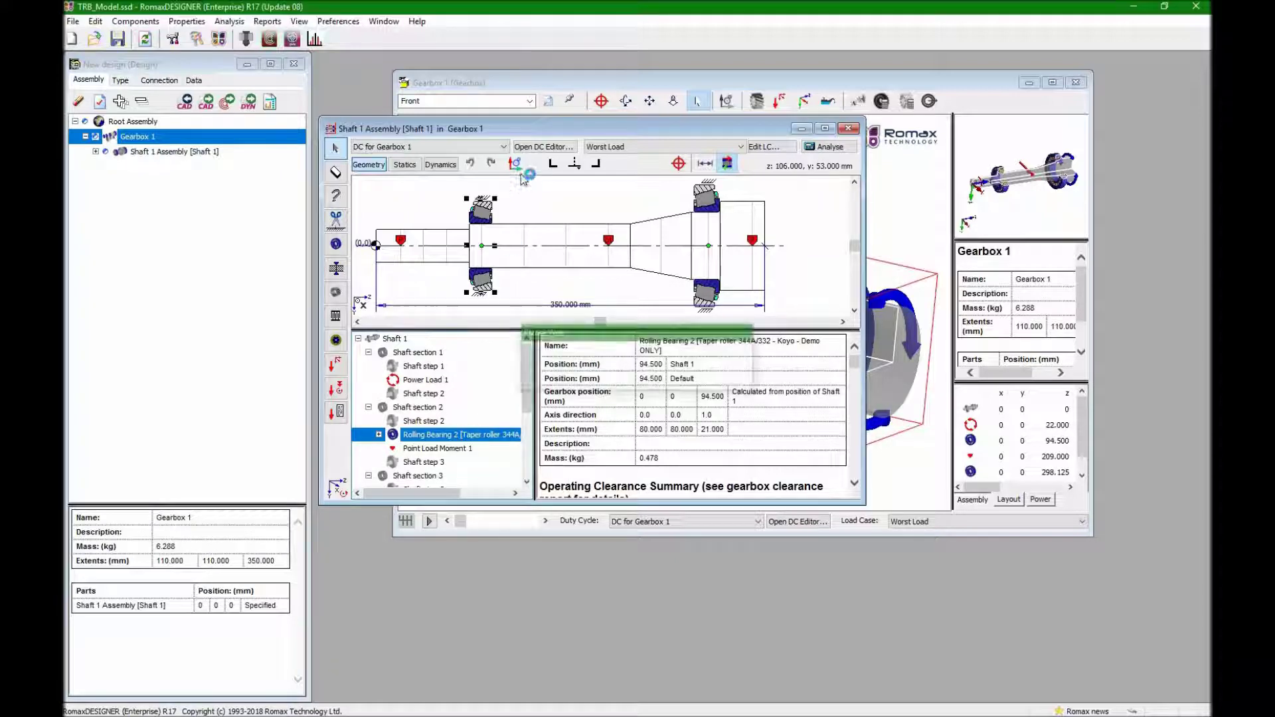
- Check the large end spherical radius and angle to roller axis normal in Rolling Bearing 2's catalog bearing details
key("ctrl+Tab")
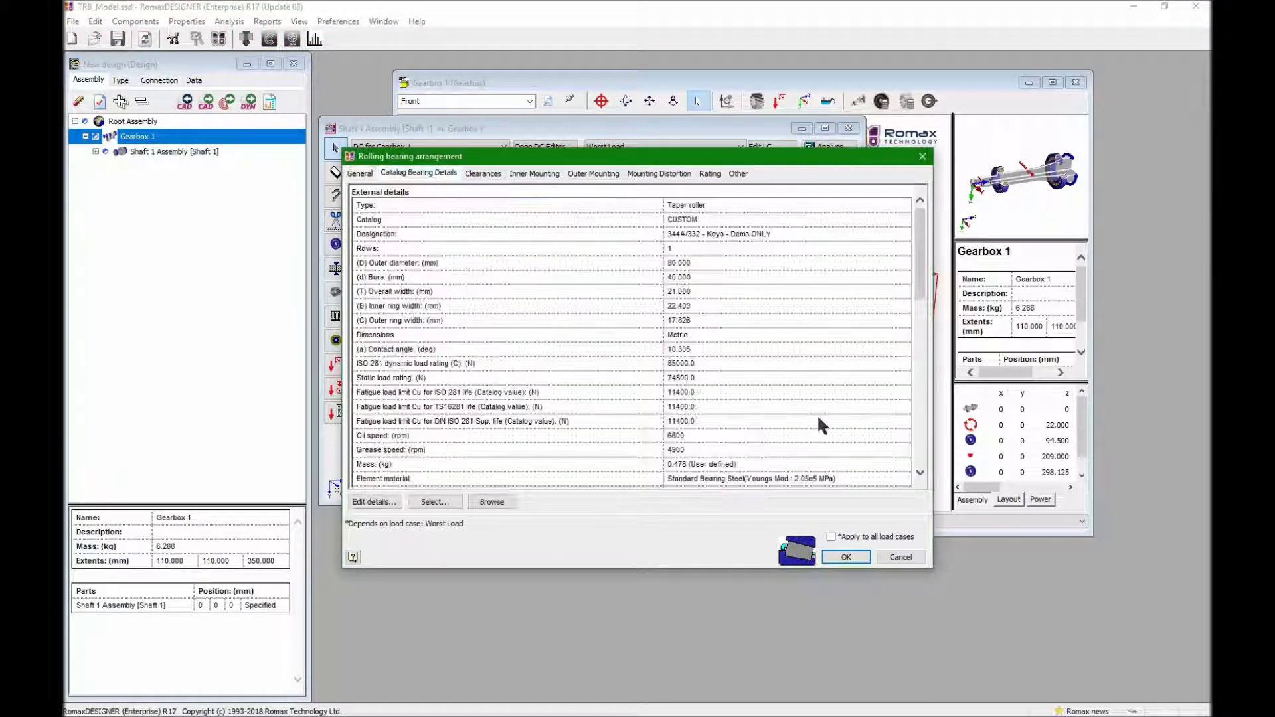
scroll(912, 372, "down", 2)
scroll(908, 369, "down", 4)
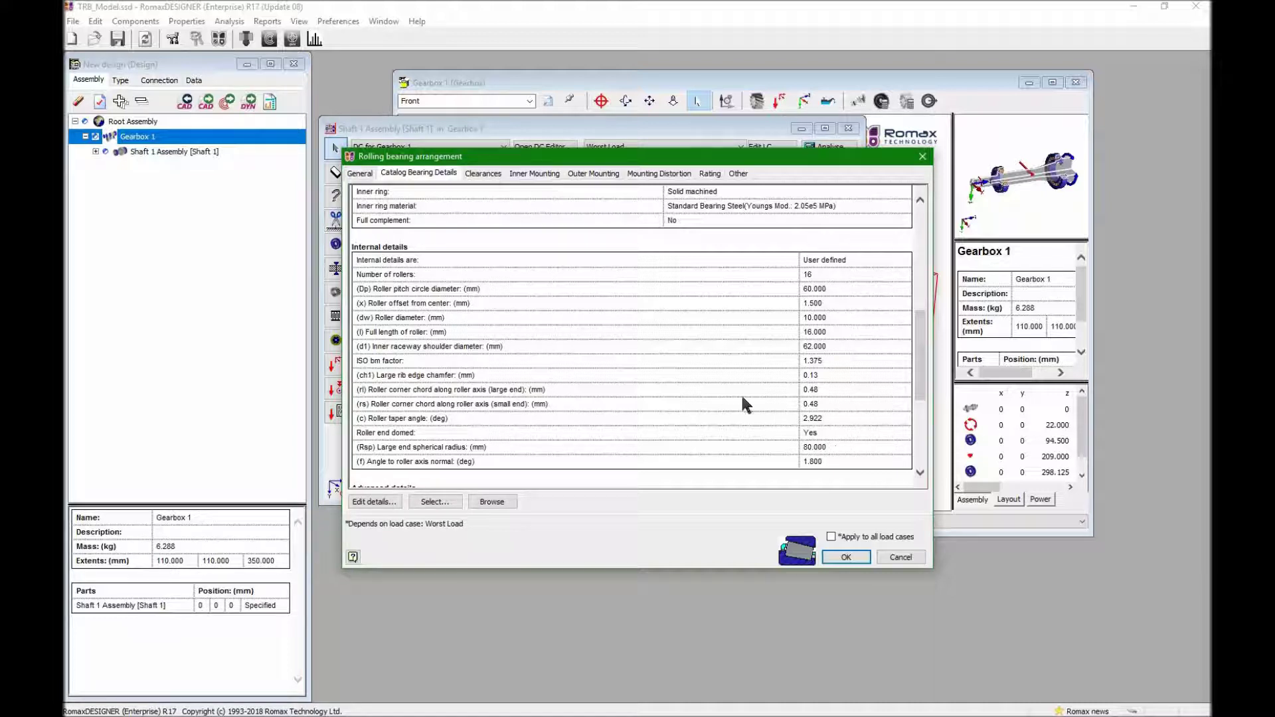
- Try a 77.5 mm large end spherical radius with a 1.8 degree angle to roller axis normal in Bearing 2's internal details
left_click(376, 502)
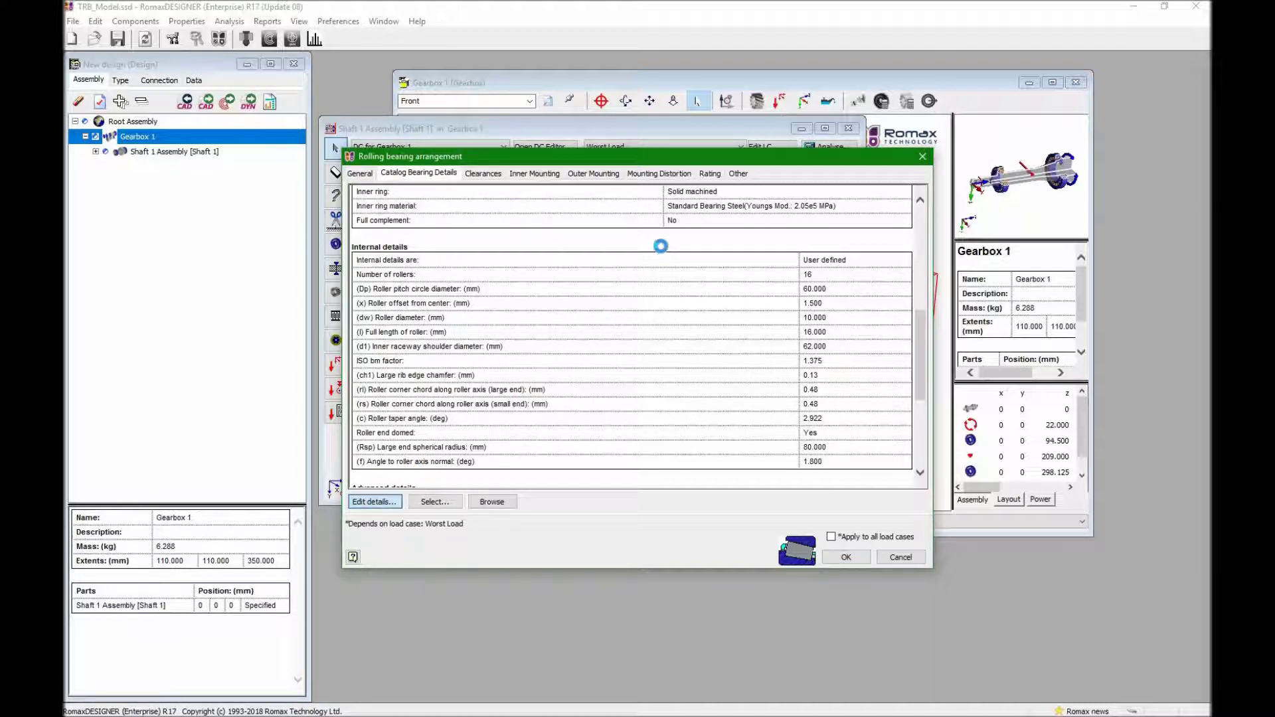
left_click(532, 191)
left_click_drag(463, 517, 516, 511)
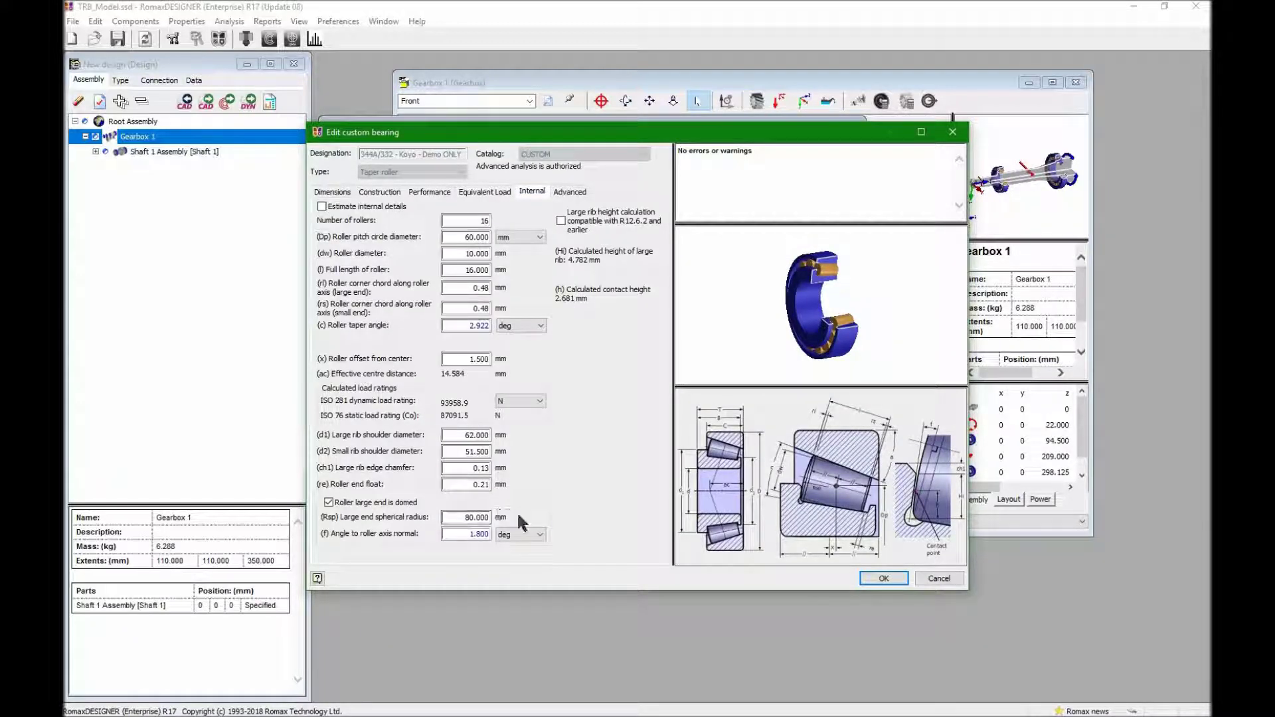
type("77.5")
key("Tab")
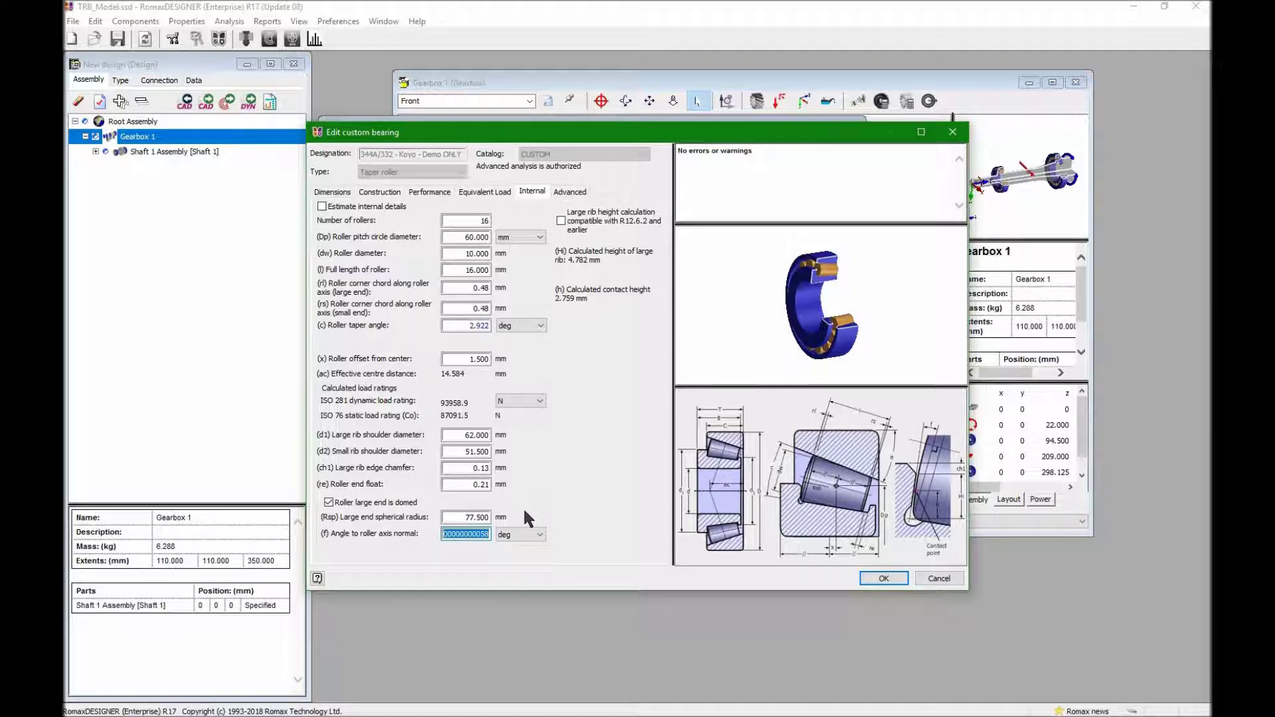
type("1.8")
key("shift+Tab")
left_click(884, 578)
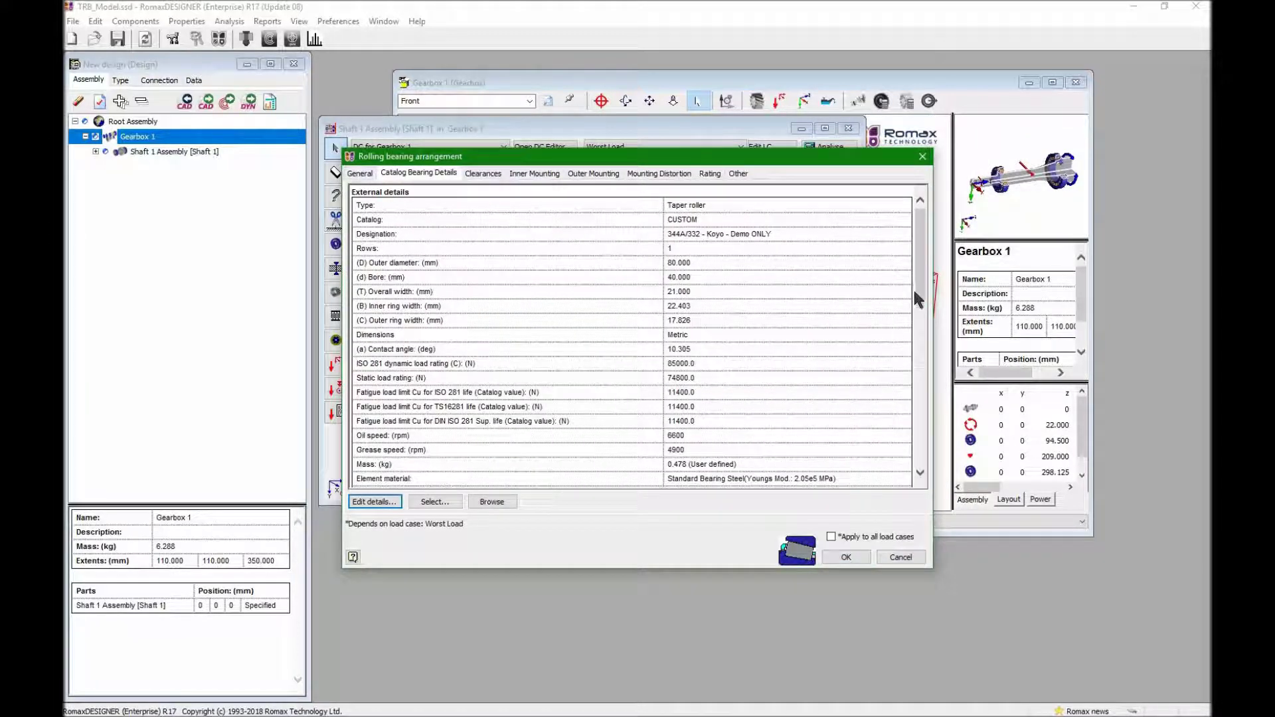
left_click_drag(922, 309, 922, 404)
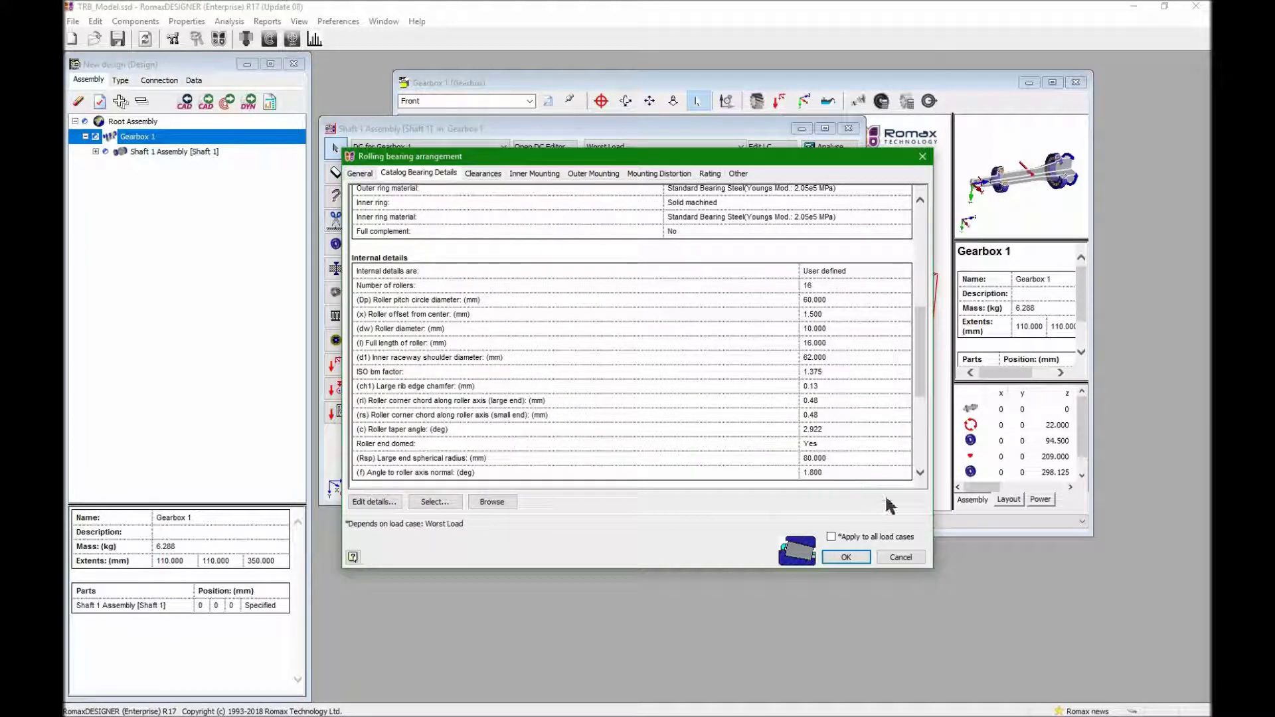
left_click(845, 556)
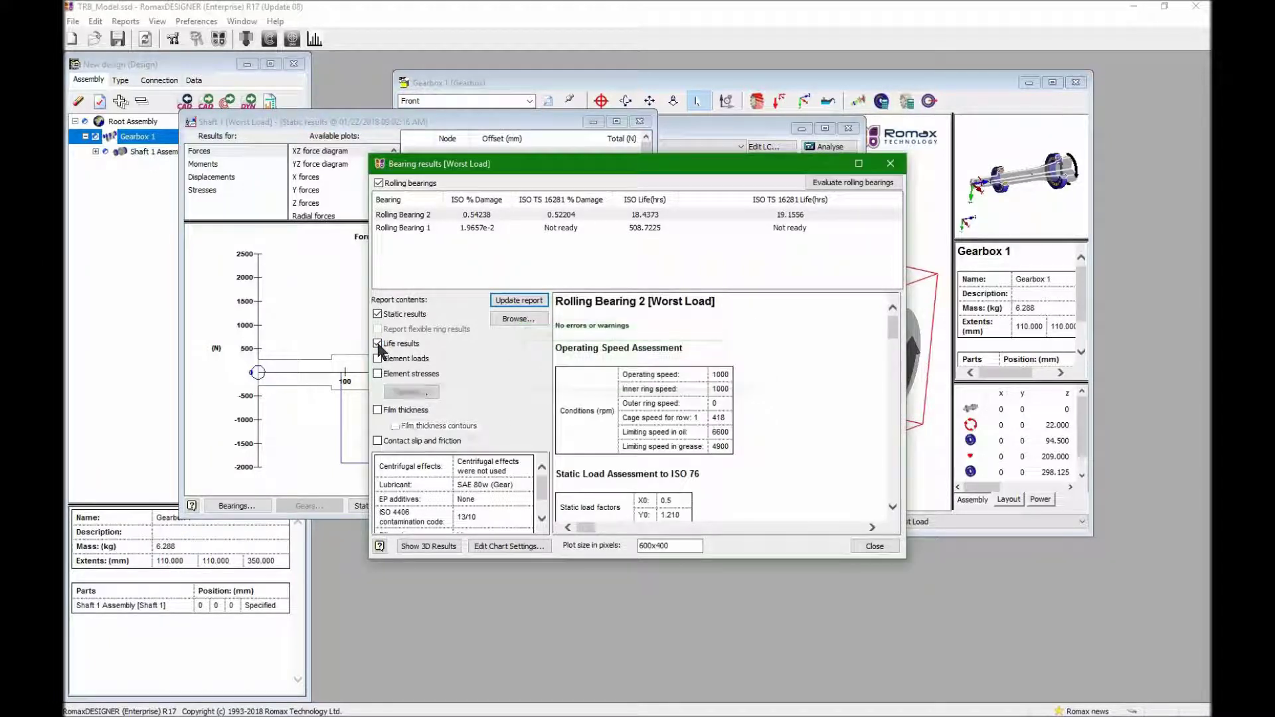
- Restrict the bearing results report to element stresses and review contact stress and rib ellipse truncation for Rolling Bearings 2 and 1
left_click(377, 373)
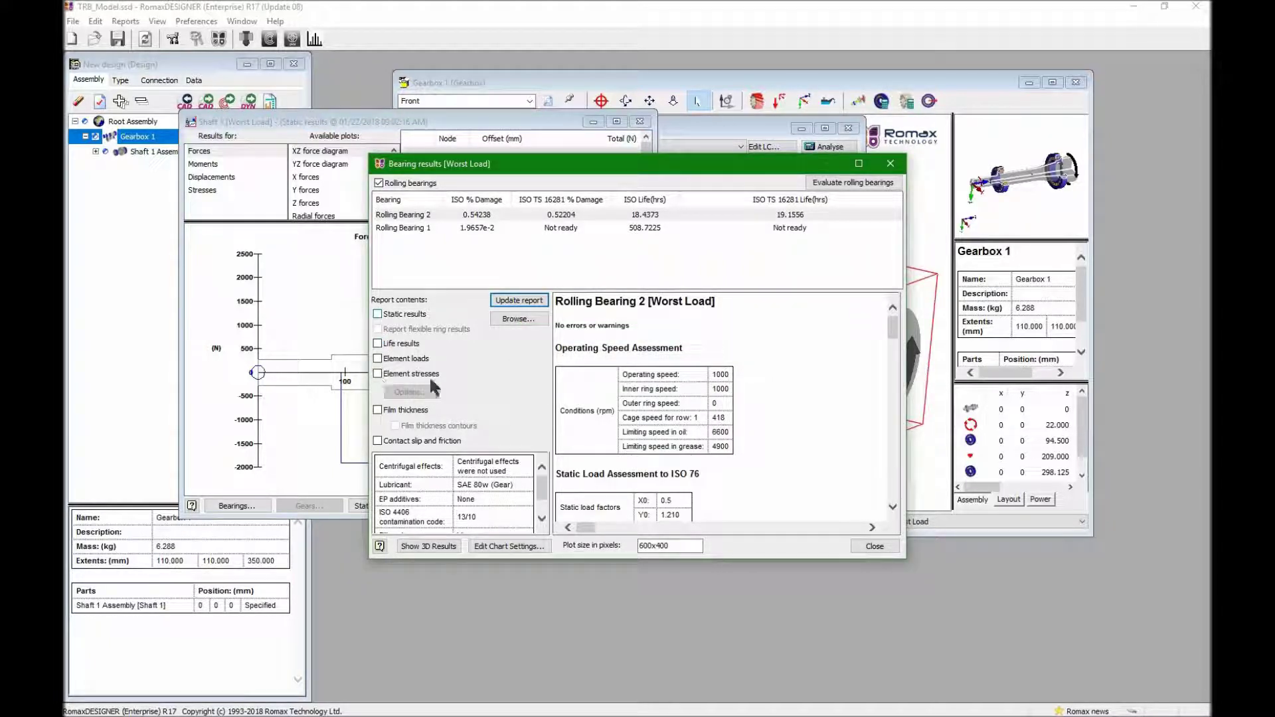
left_click(689, 398)
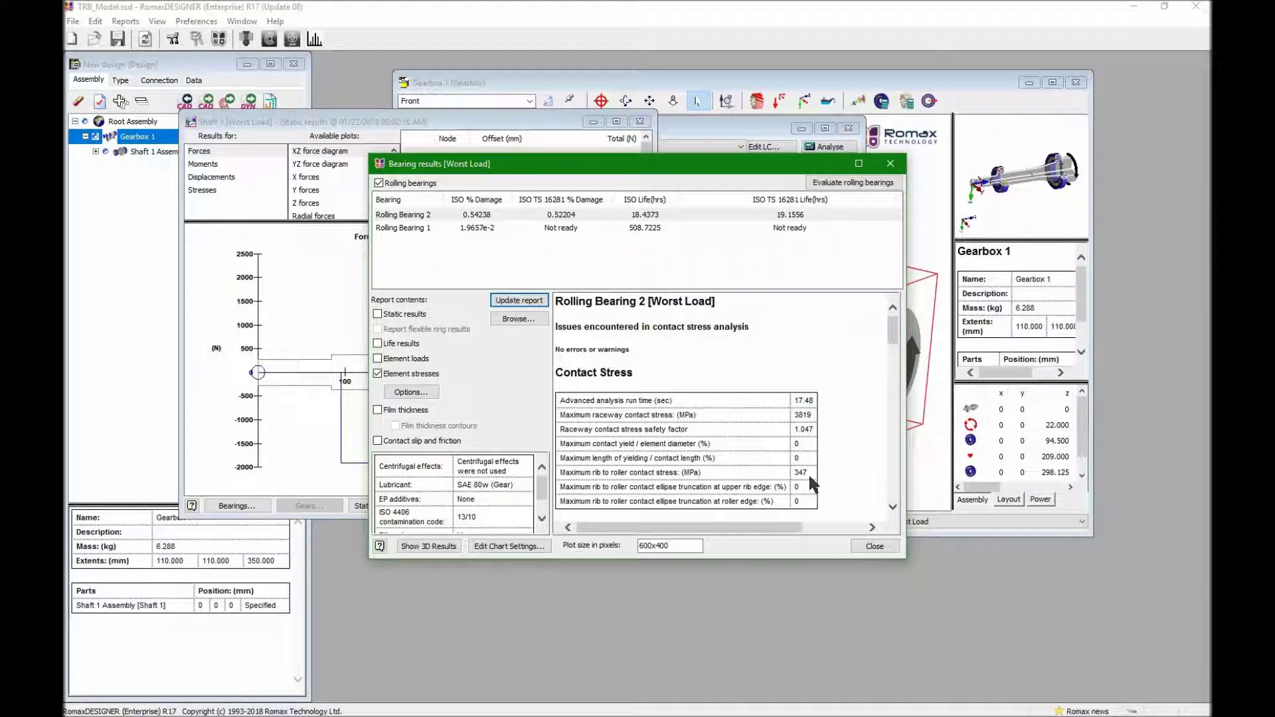
left_click(650, 227)
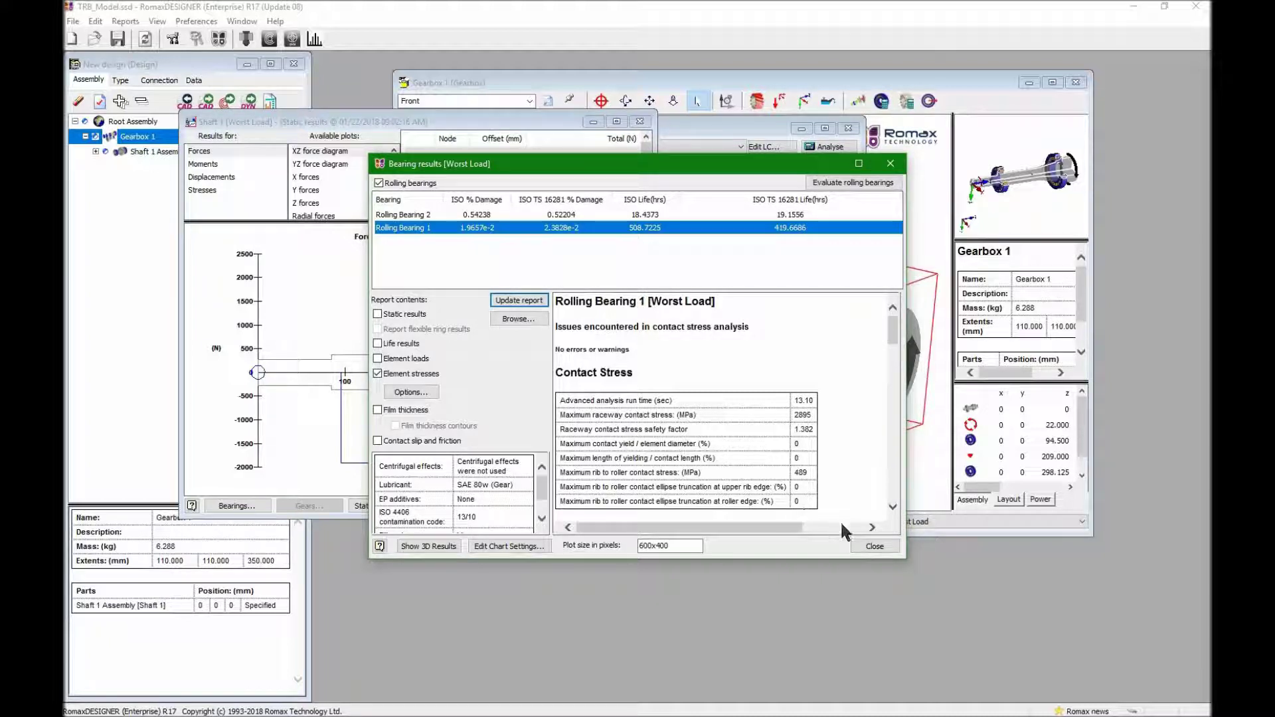
- Close the bearing results, the Shaft 1 static results and the Shaft 1 Assembly window
left_click(875, 547)
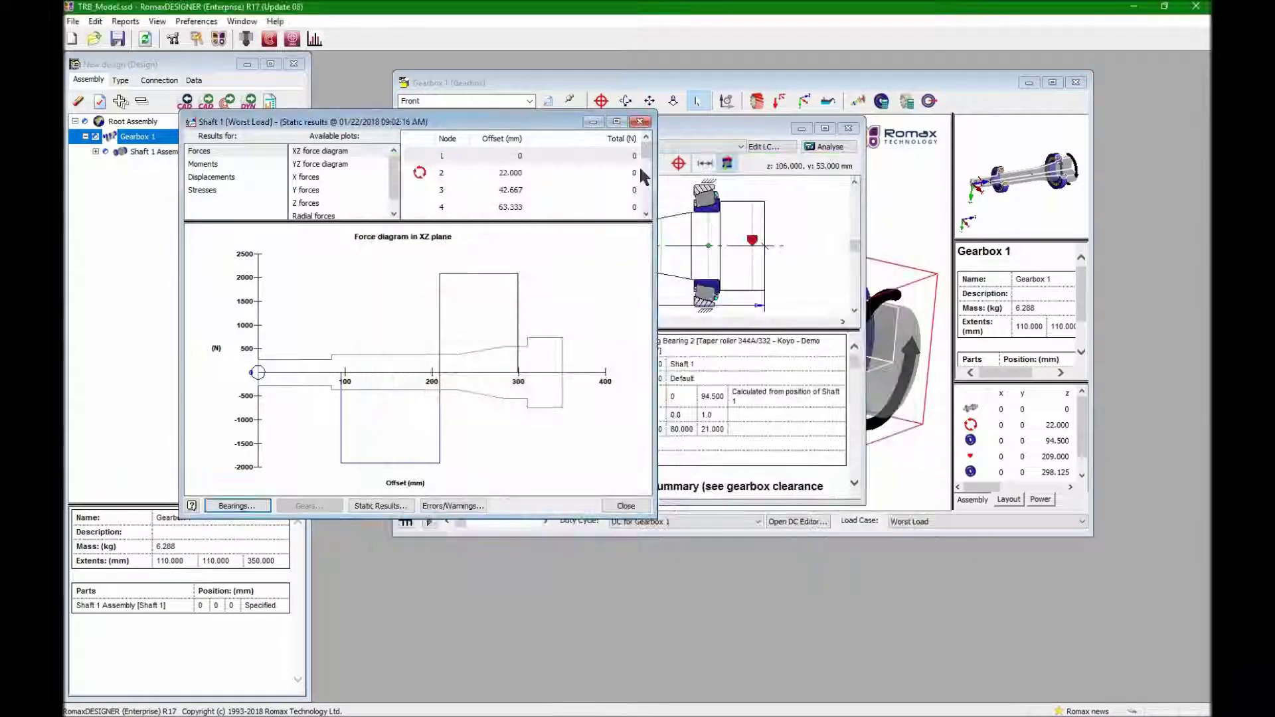
left_click(673, 133)
left_click_drag(673, 133, 716, 211)
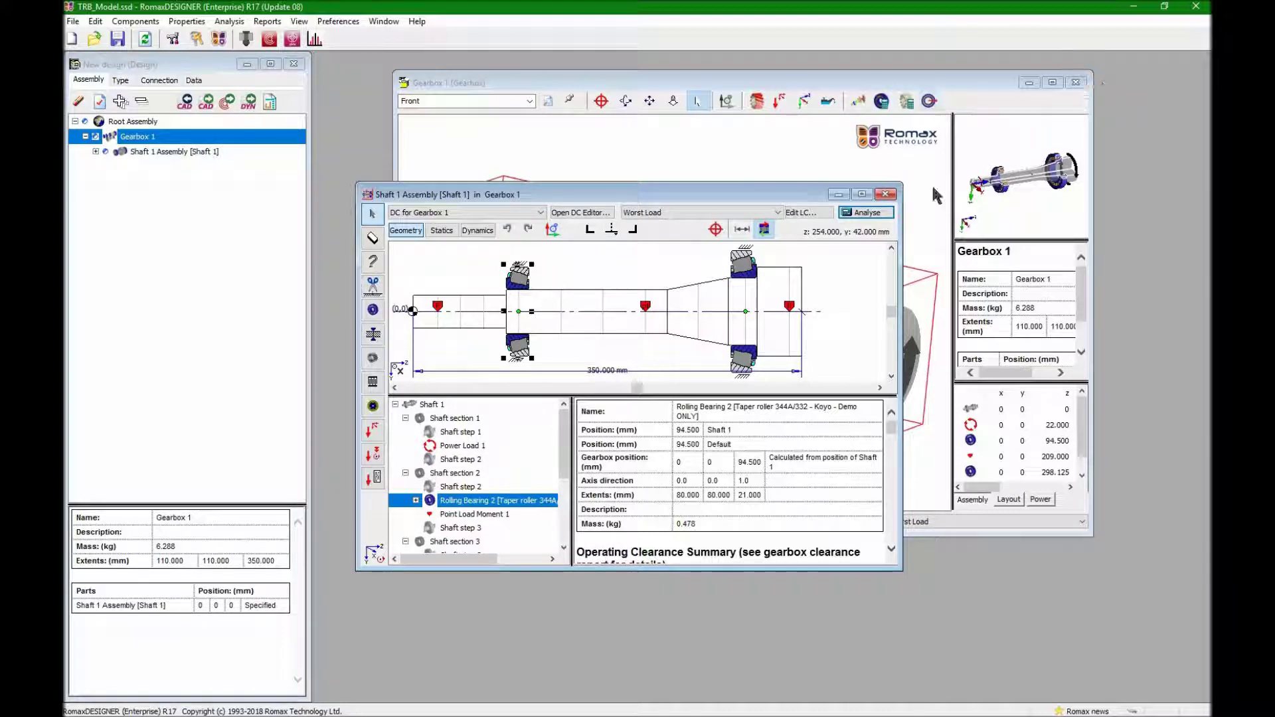
left_click(885, 194)
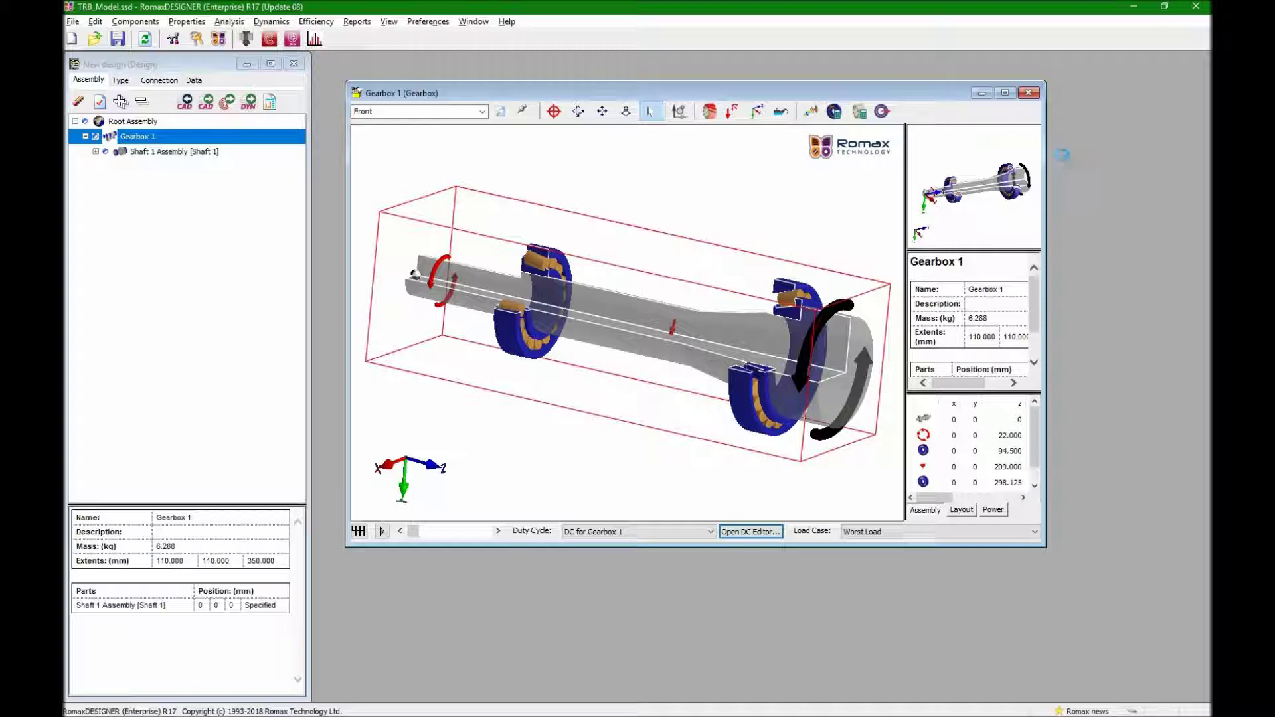
- Open the Bearing Duty Cycle Summary Results and examine both bearings' life, damage, contact stress safety factors and rib ellipse truncation
left_click(362, 22)
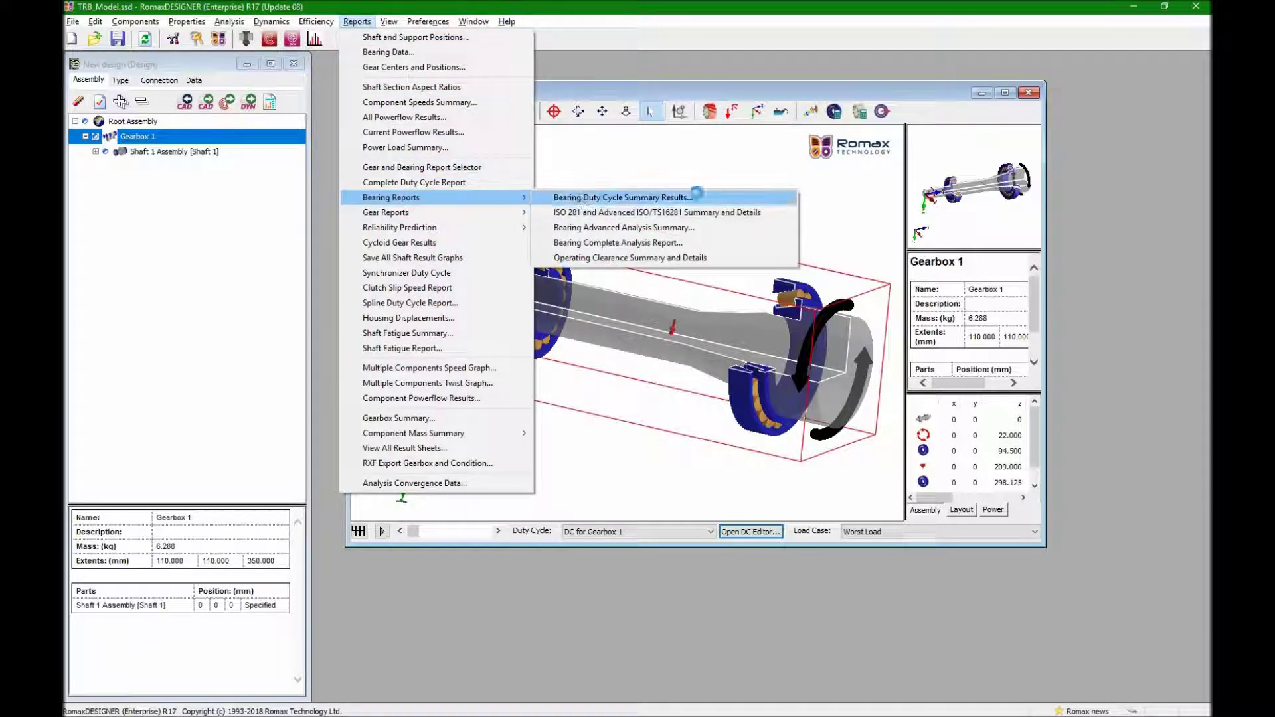
left_click(697, 196)
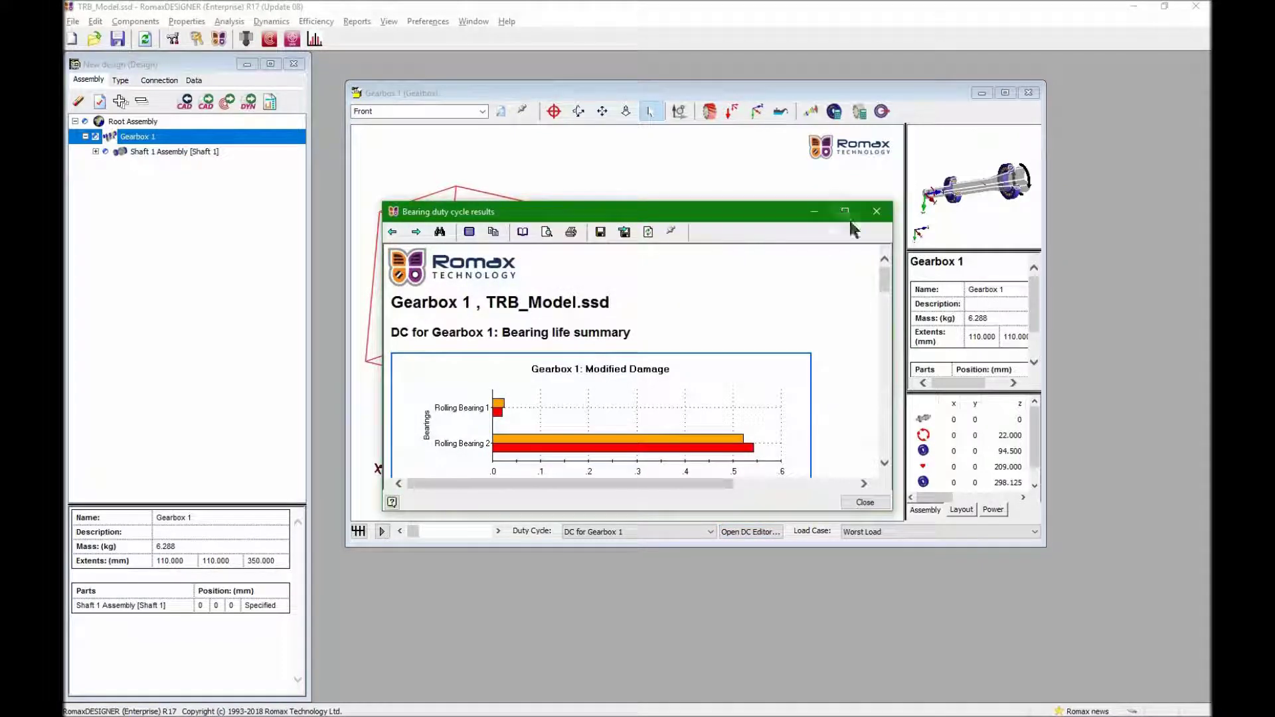
left_click(845, 211)
scroll(1021, 305, "down", 6)
scroll(1019, 297, "down", 3)
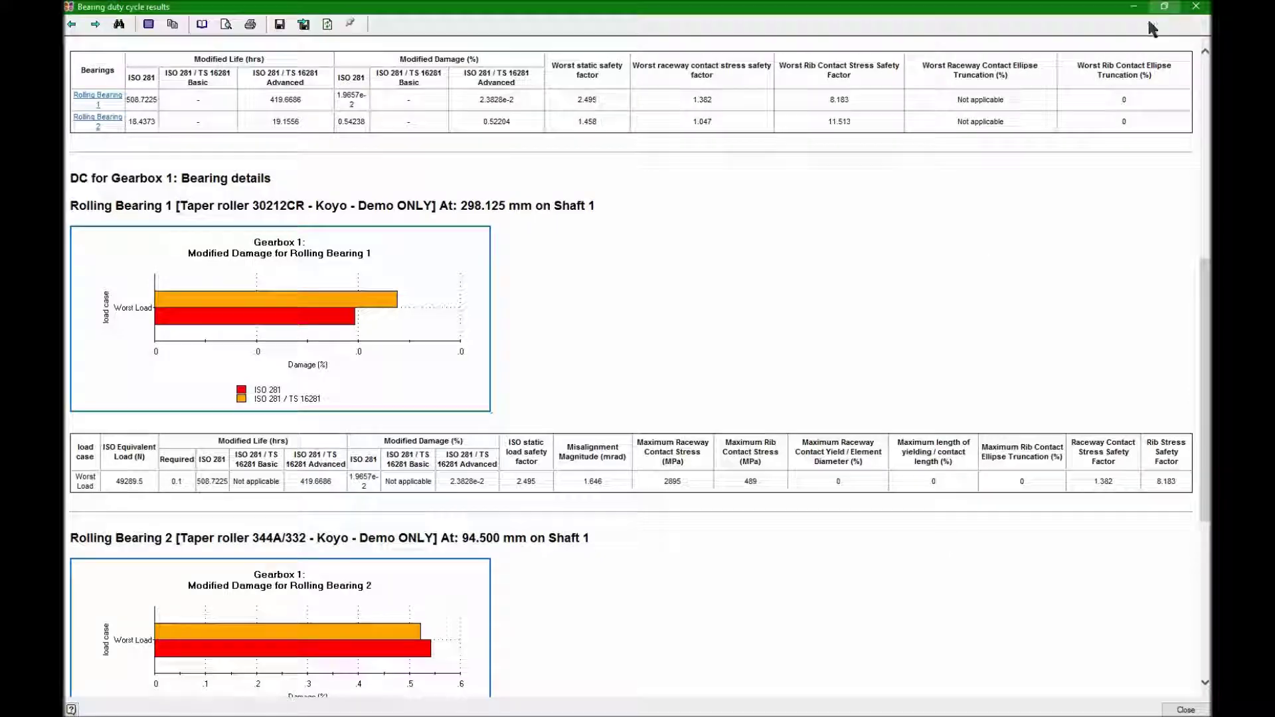
- Close the bearing duty cycle results, look at the BALL-ON-CONE.png picture in Photos and return to RomaxDESIGNER
left_click(1165, 8)
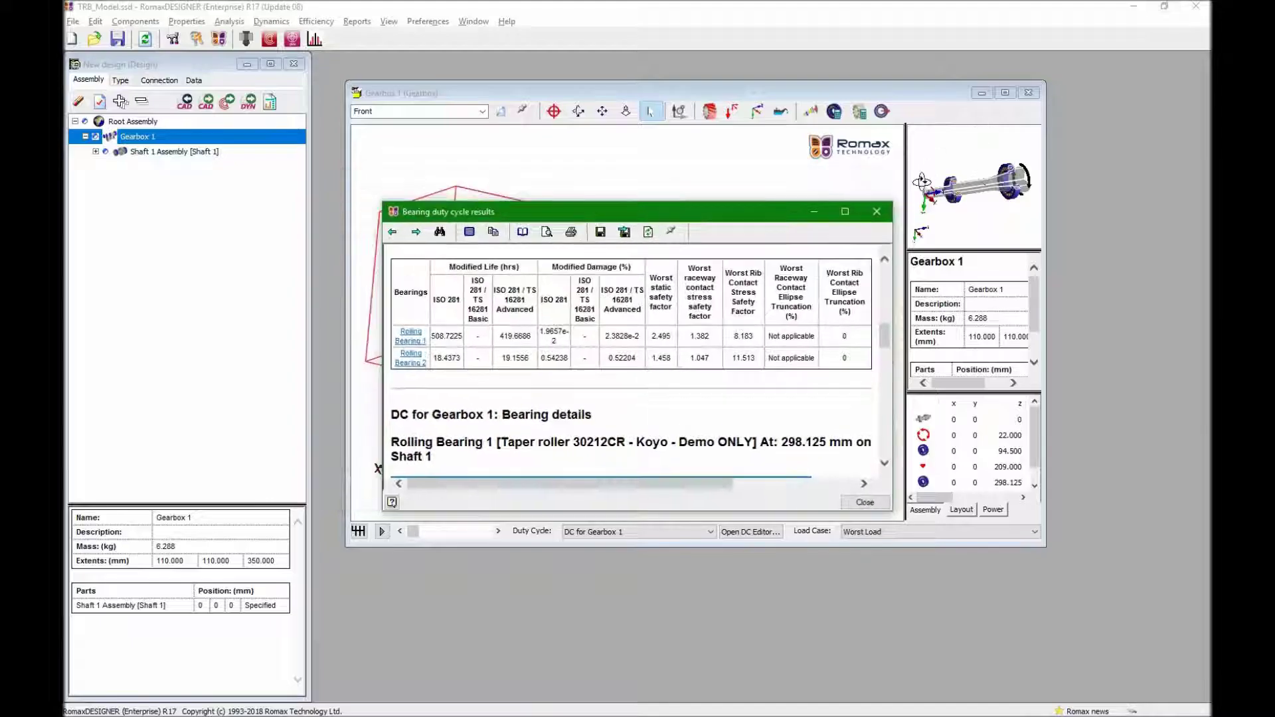
left_click(876, 213)
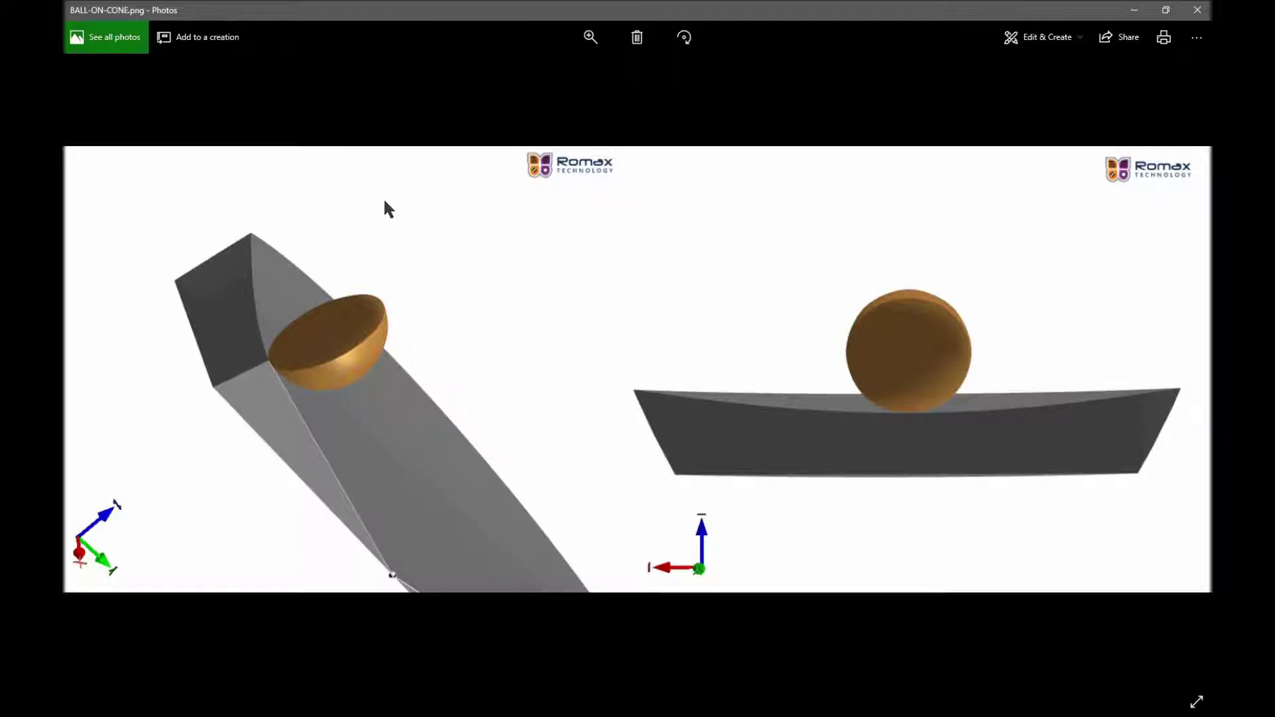
key("alt+Tab")
key("alt+Tab")
key("alt+Tab")
key("alt+Tab")
key("alt+Tab")
key("alt+Tab")
key("alt+Tab")
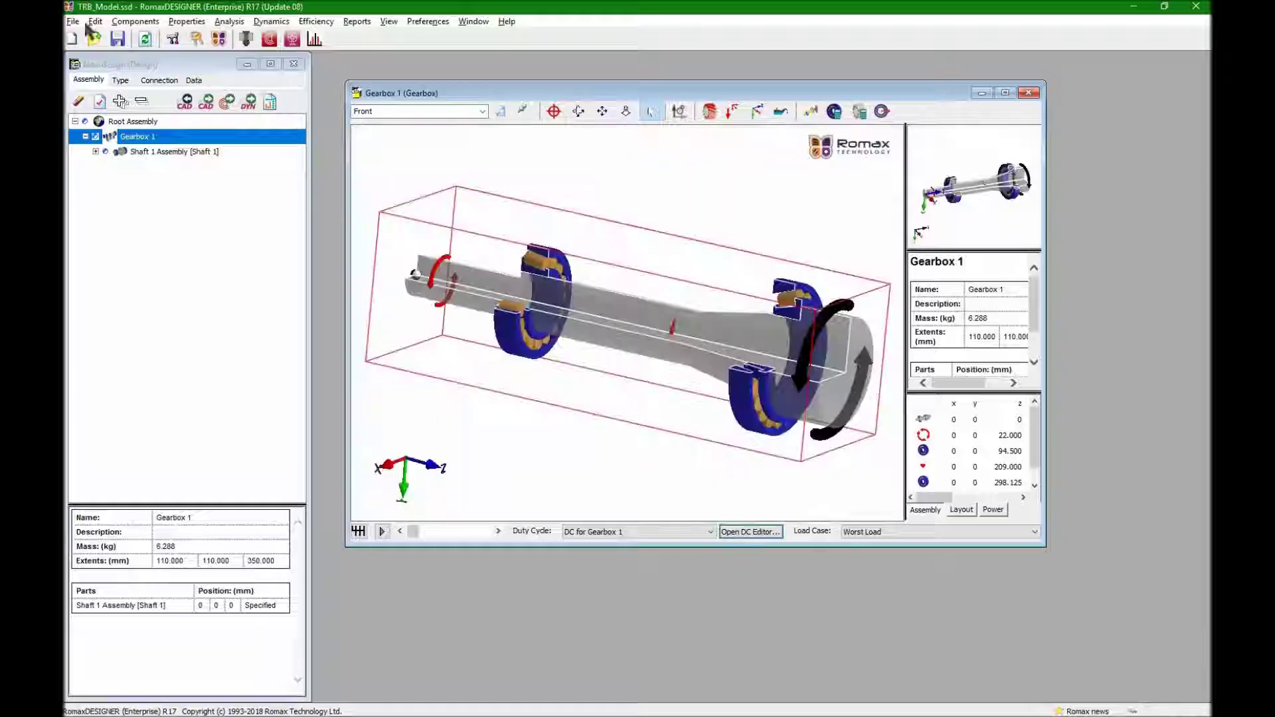
- Open the Ball-on-cone.ssd design without saving the changes to TRB_Model
left_click(73, 21)
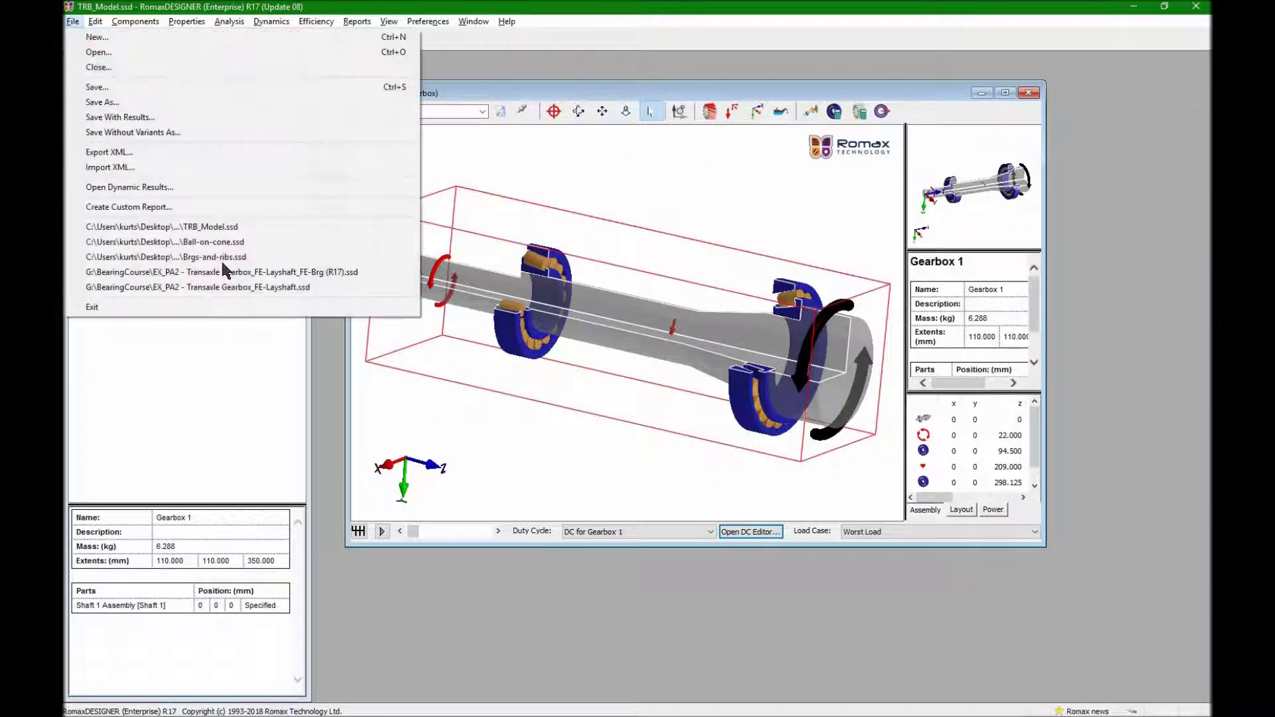
left_click(216, 257)
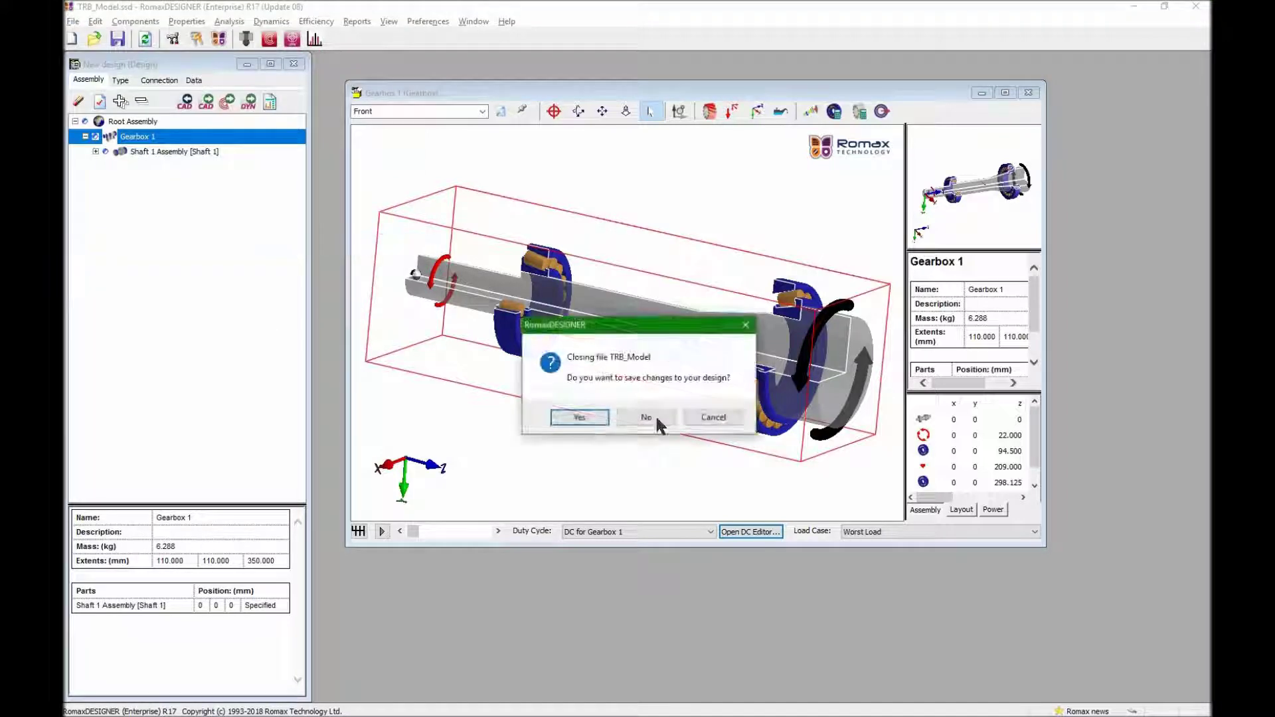
left_click(646, 417)
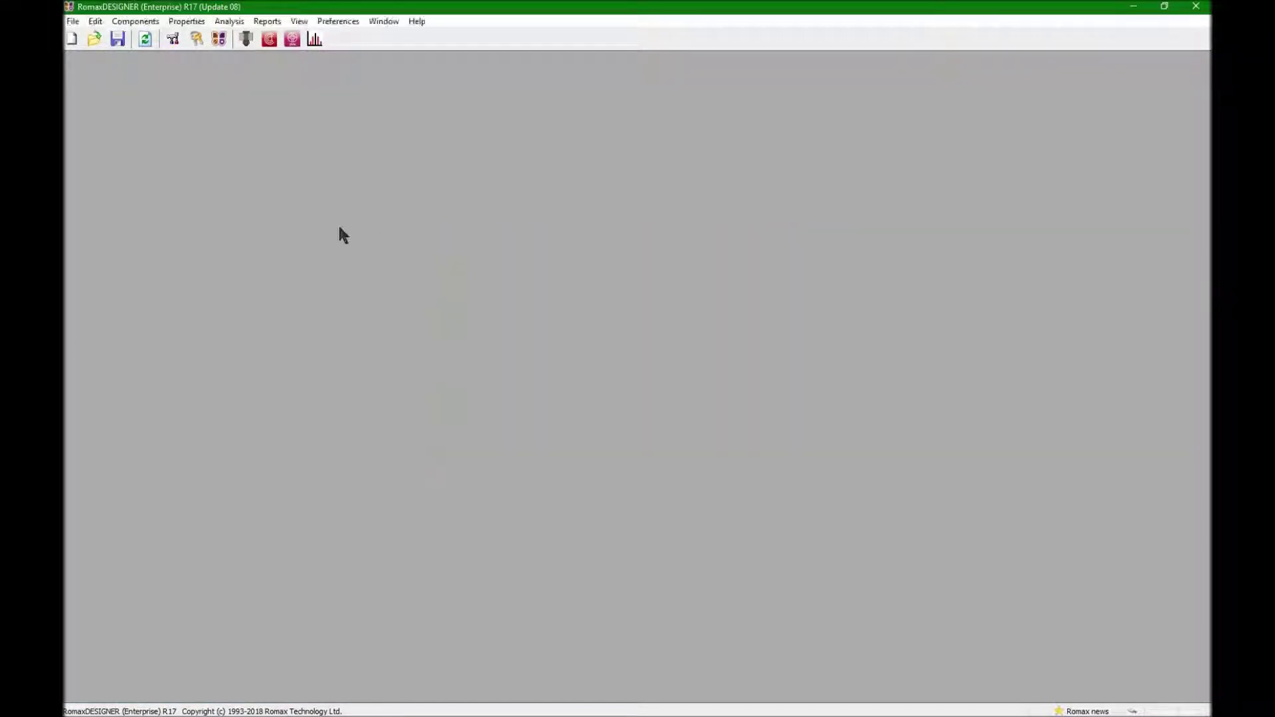
left_click(115, 138)
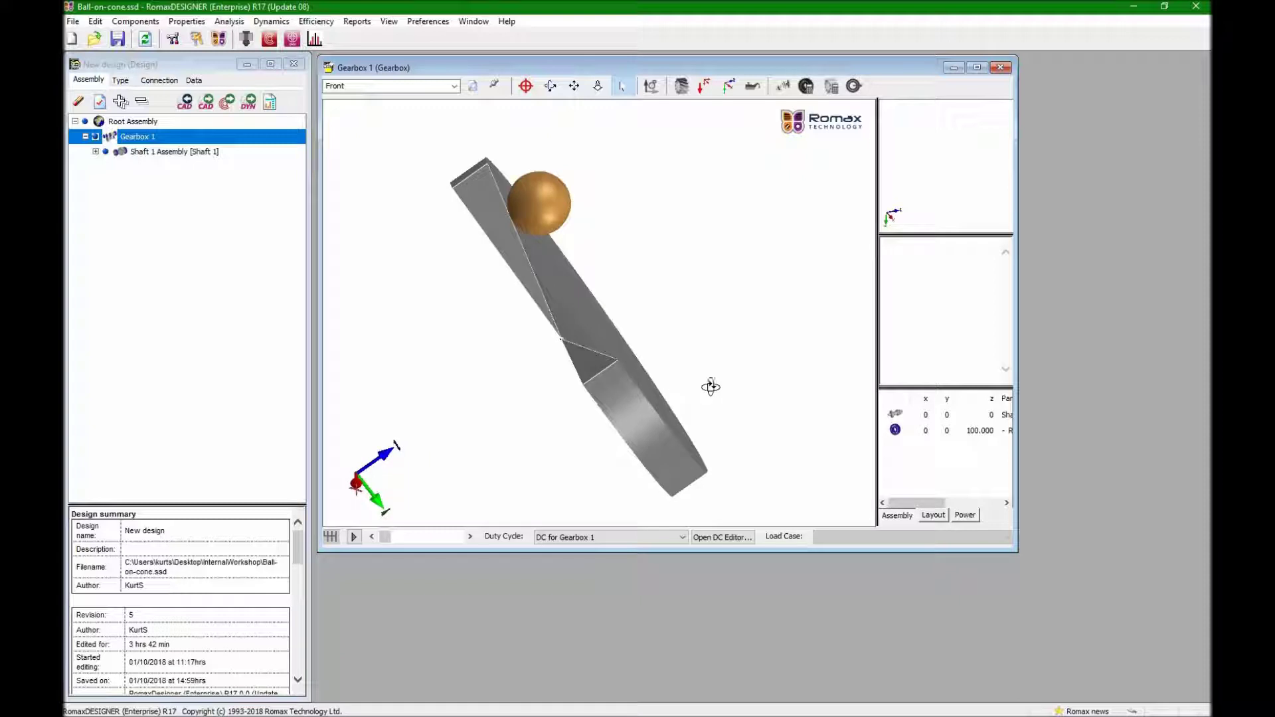
- Examine the contact between the ball and the conical surface from edge-on, face-on and oblique views
left_click_drag(641, 392, 561, 136)
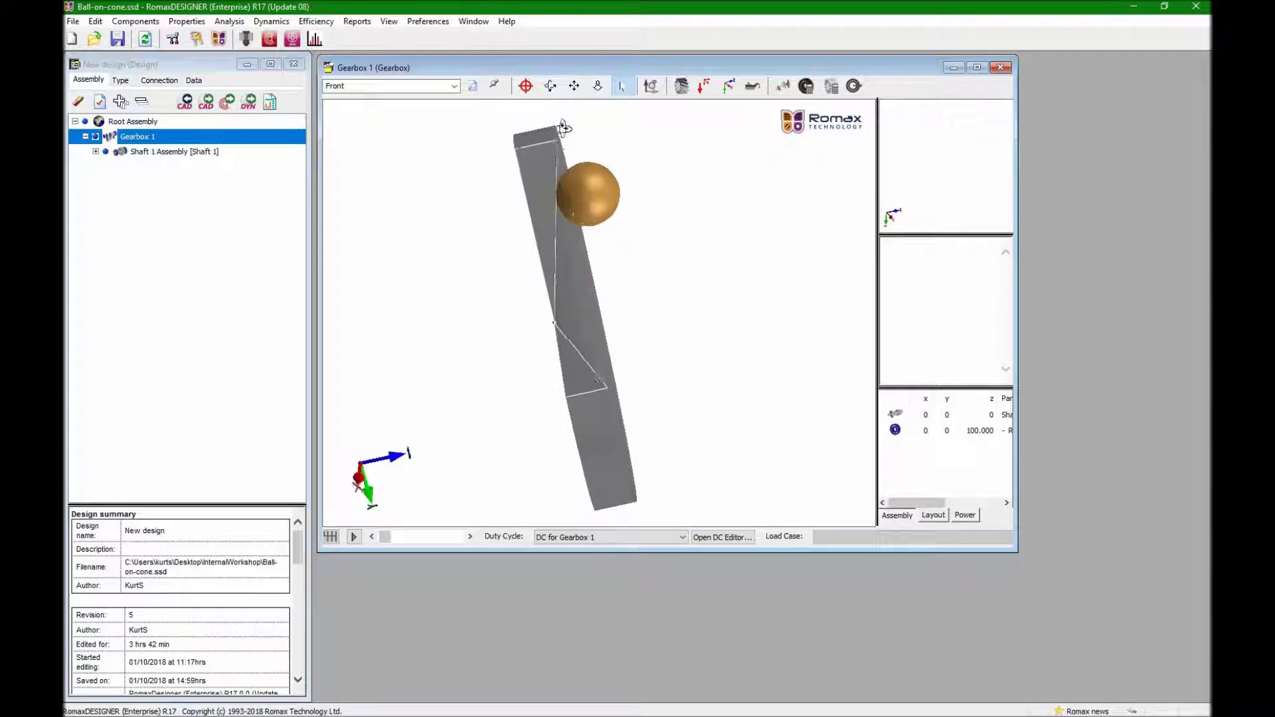
left_click_drag(534, 273, 603, 165)
left_click_drag(513, 178, 563, 174)
left_click_drag(641, 198, 584, 325)
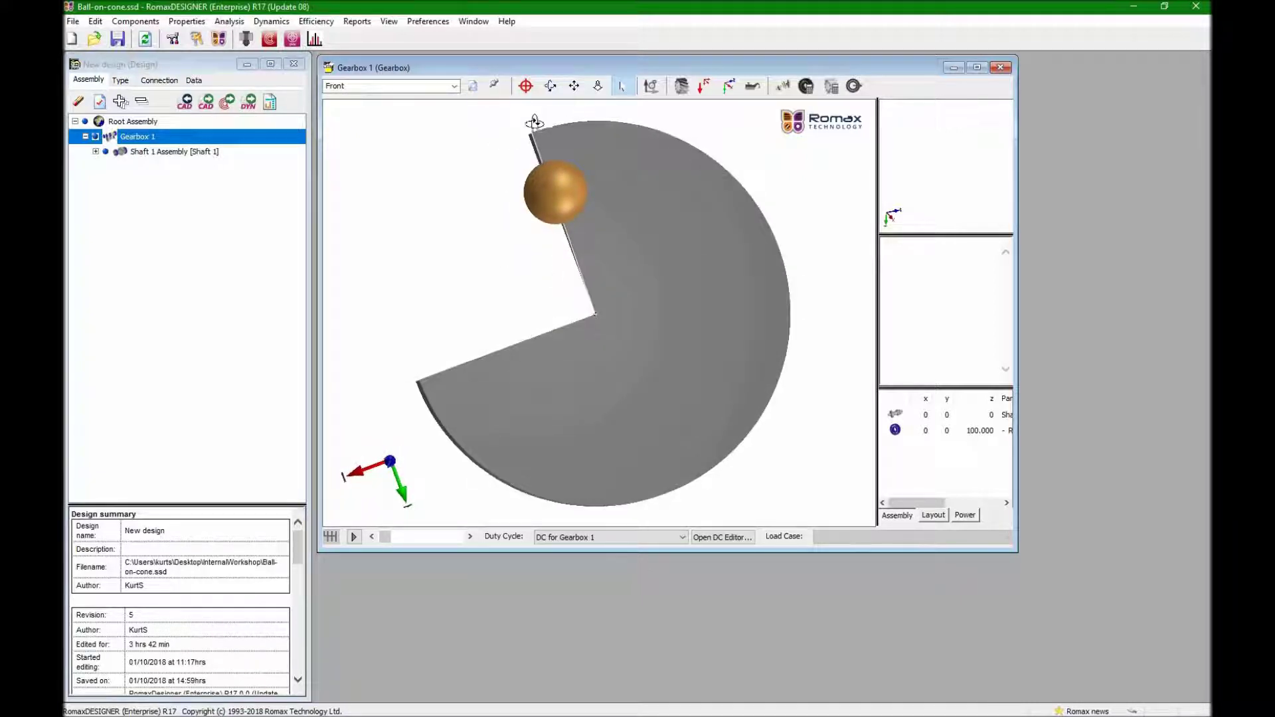
left_click_drag(542, 190, 677, 206)
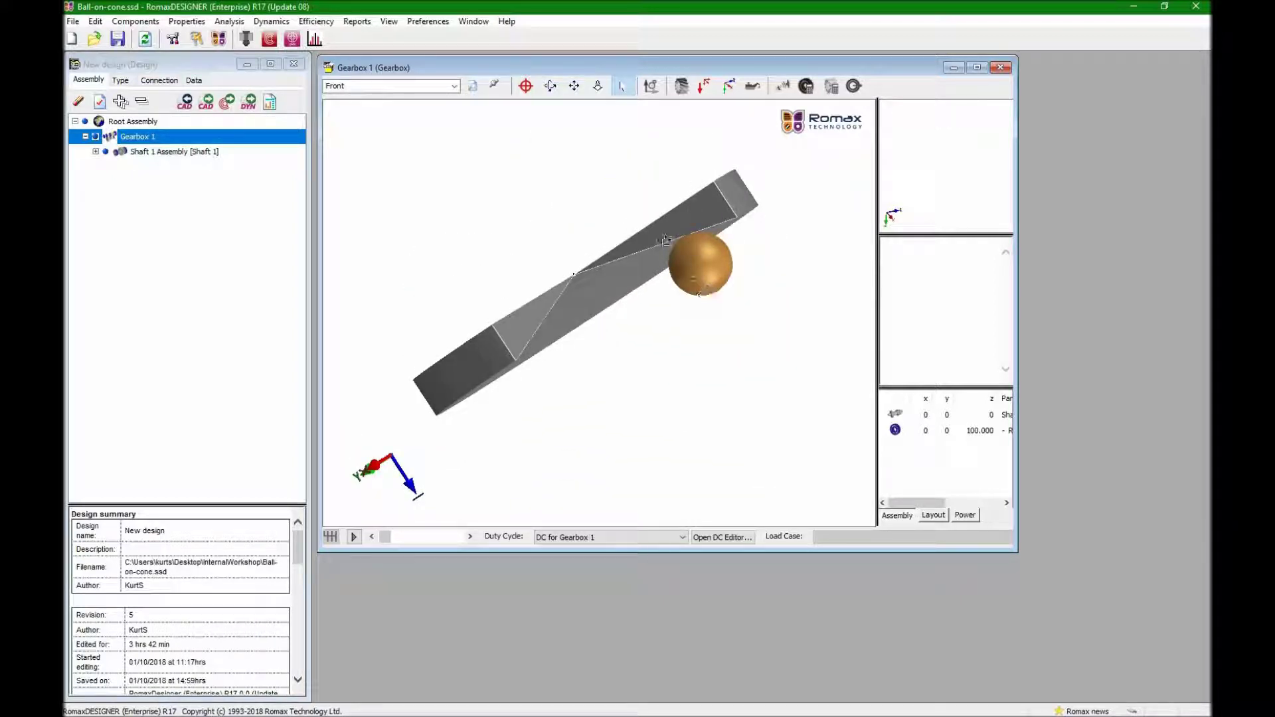
left_click_drag(681, 259, 679, 204)
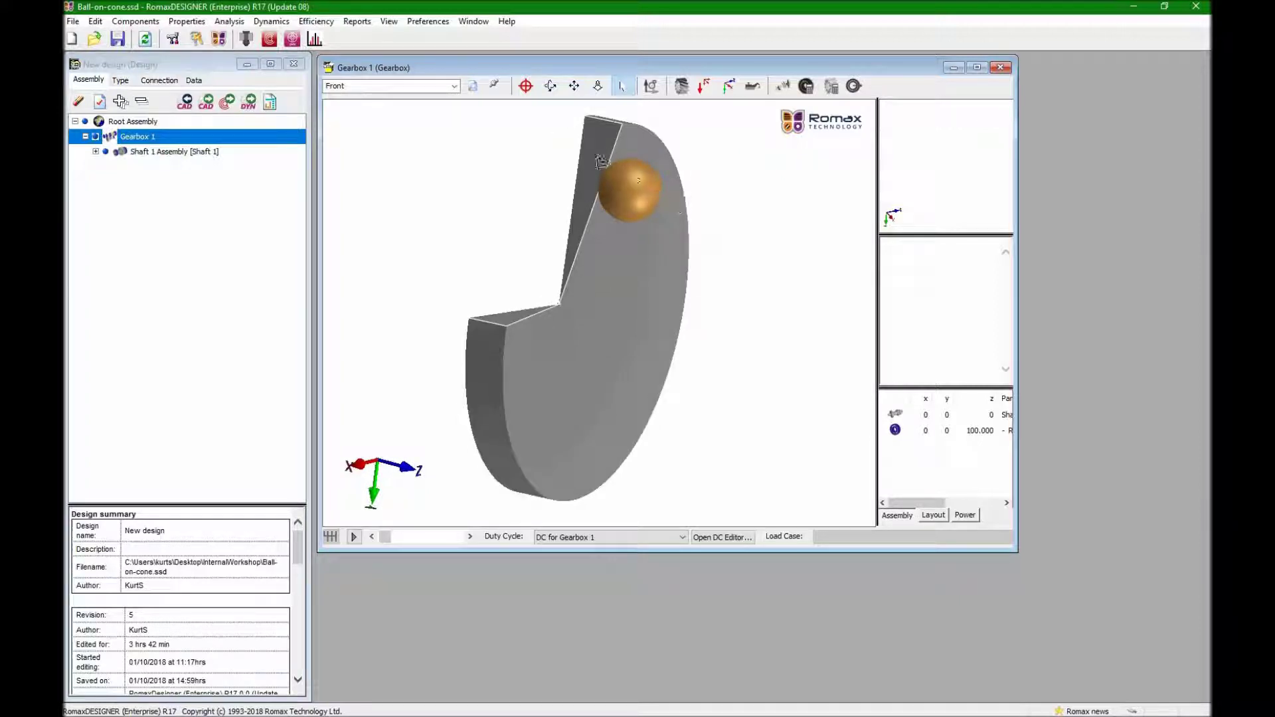
left_click_drag(572, 201, 540, 268)
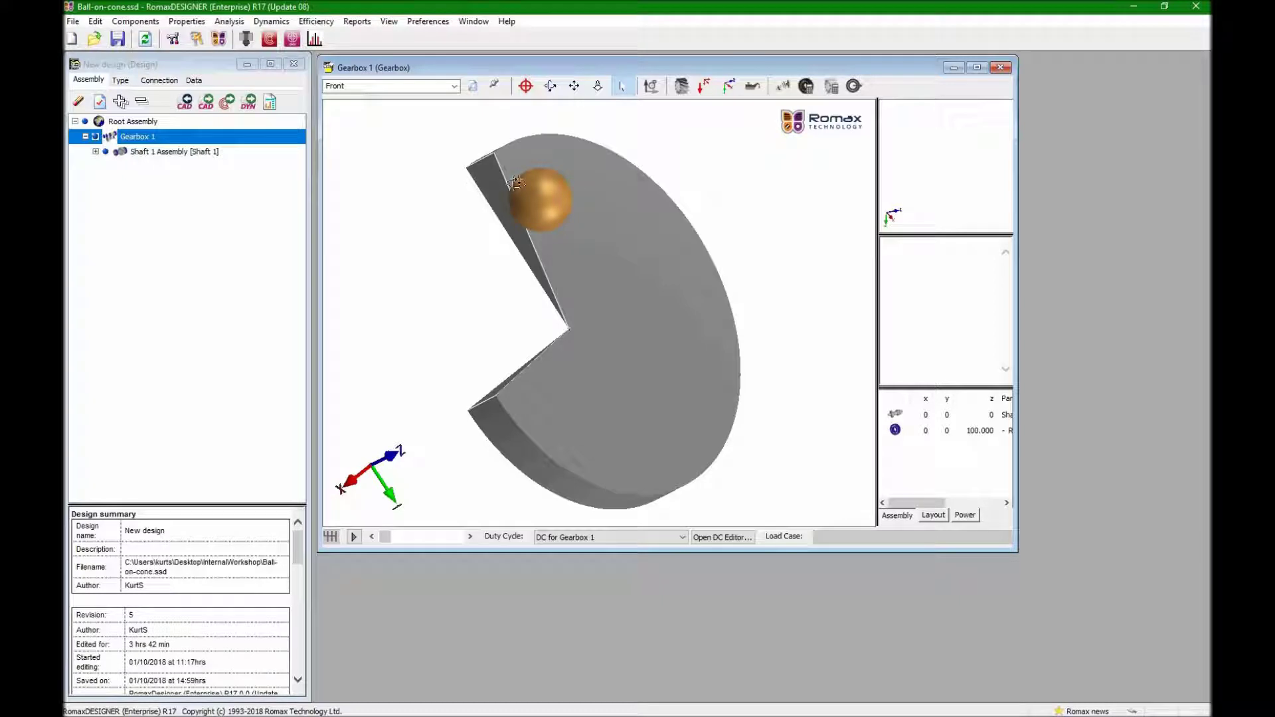
- Compare the ball-on-cone model with the BALL-ON-CONE.png picture in Photos and inspect it in RomaxDESIGNER with the cone face upward
key("alt+Tab")
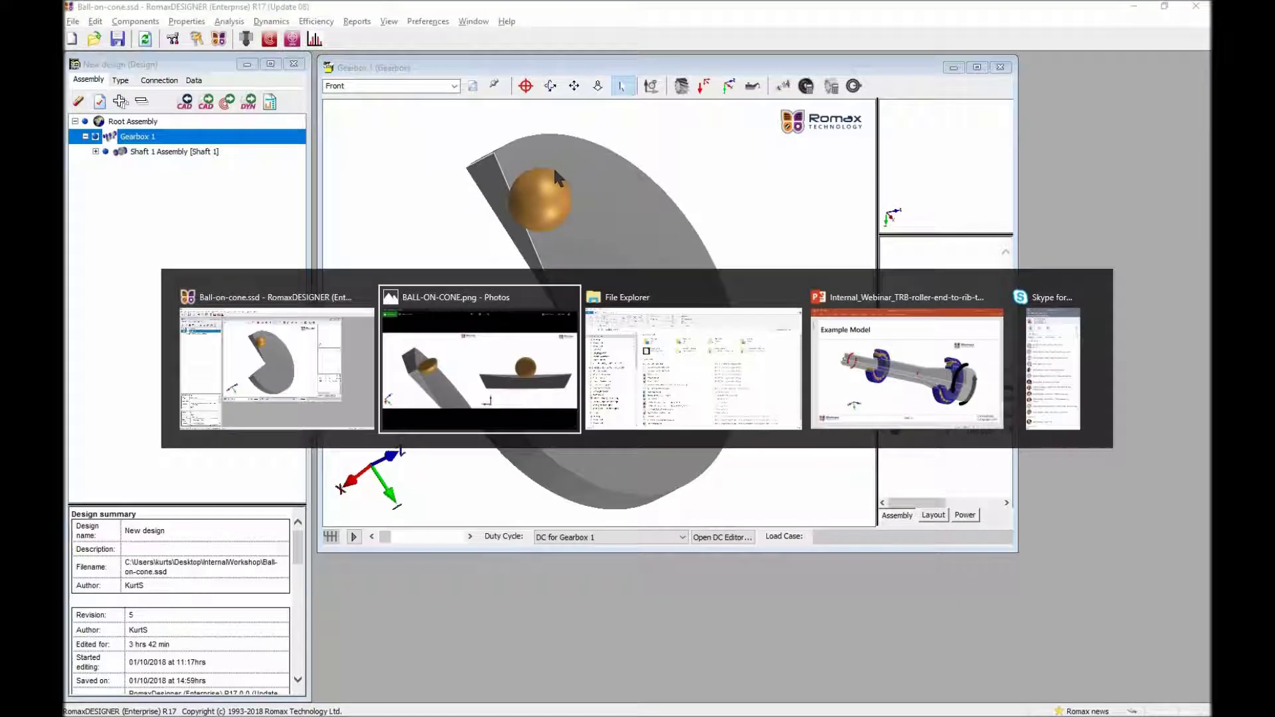
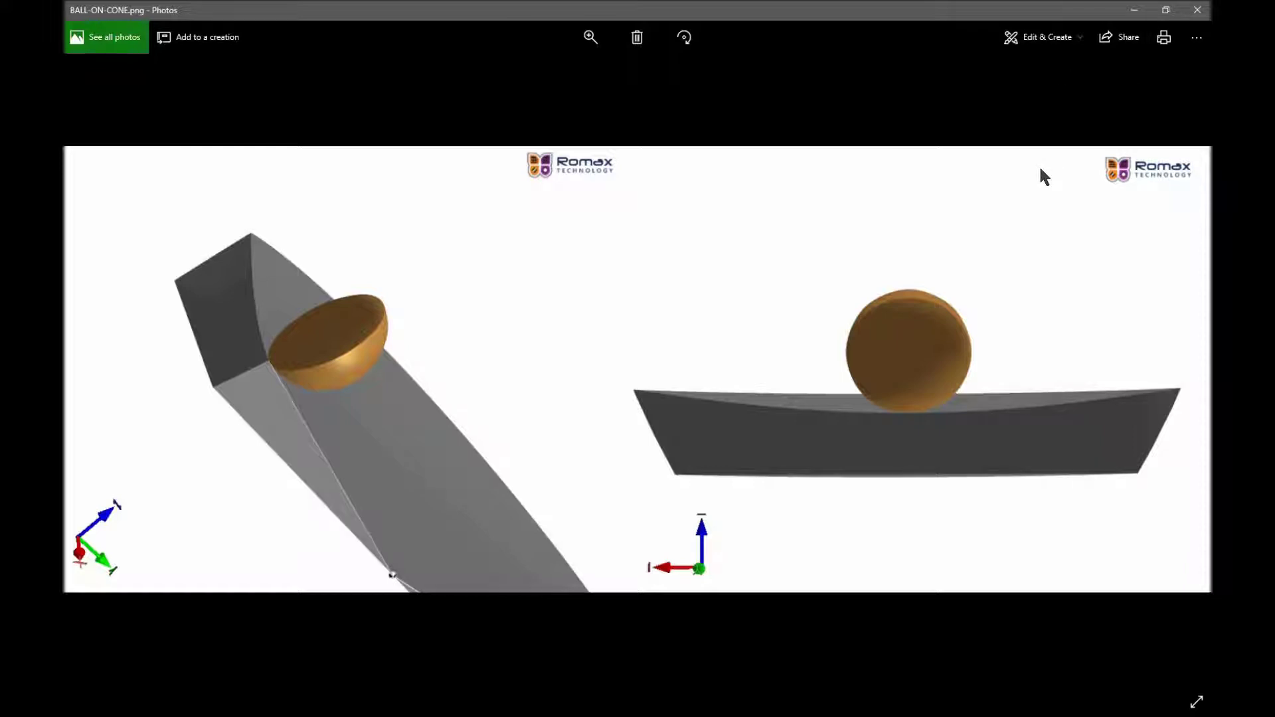
key("alt+Tab")
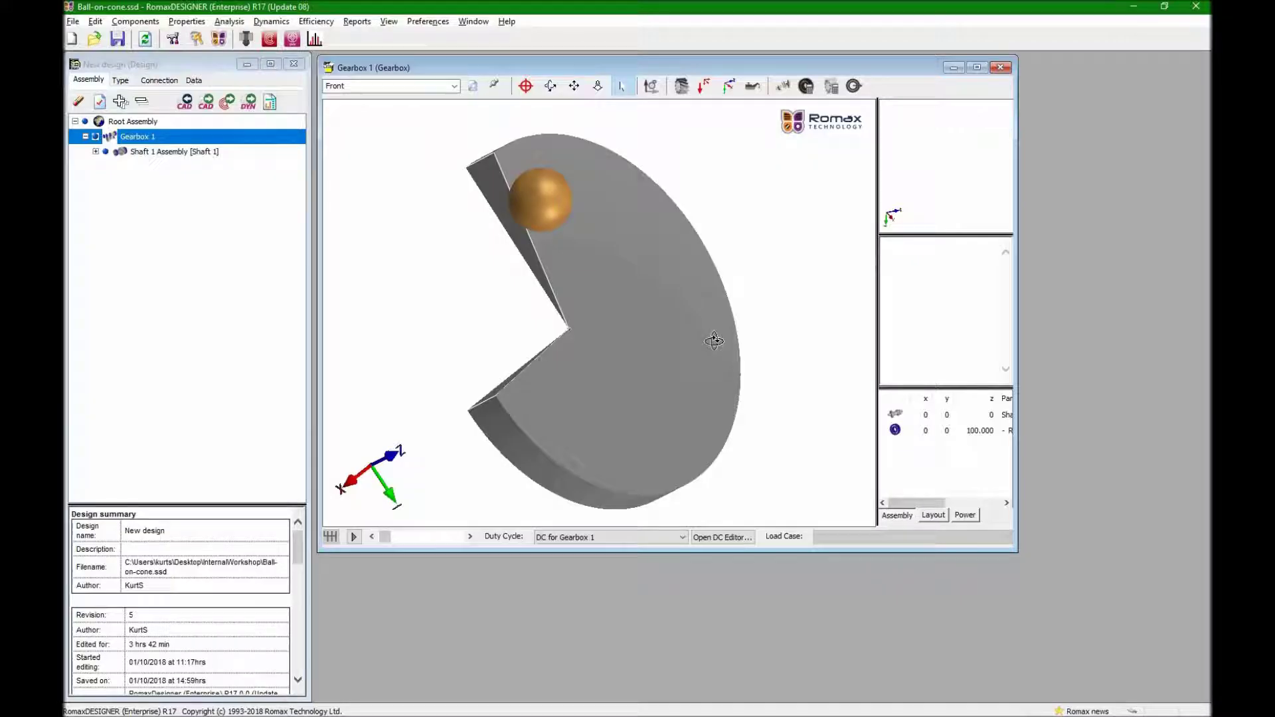
left_click_drag(674, 345, 600, 323)
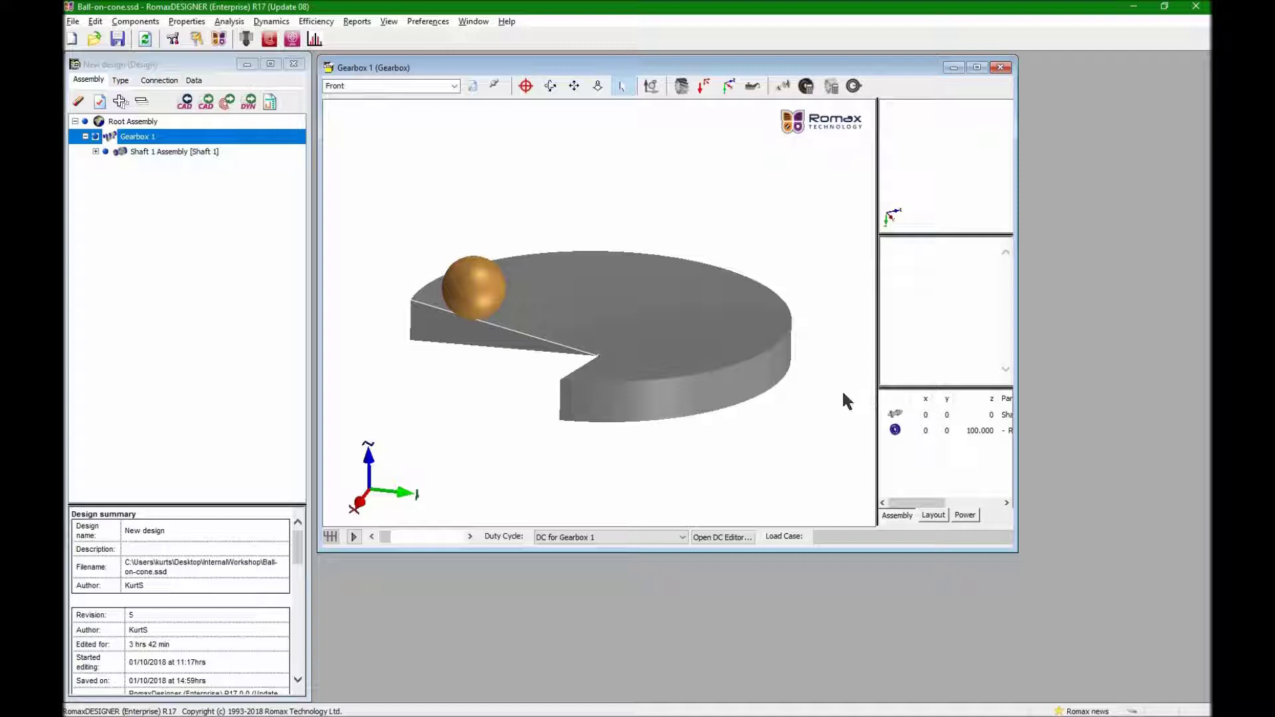